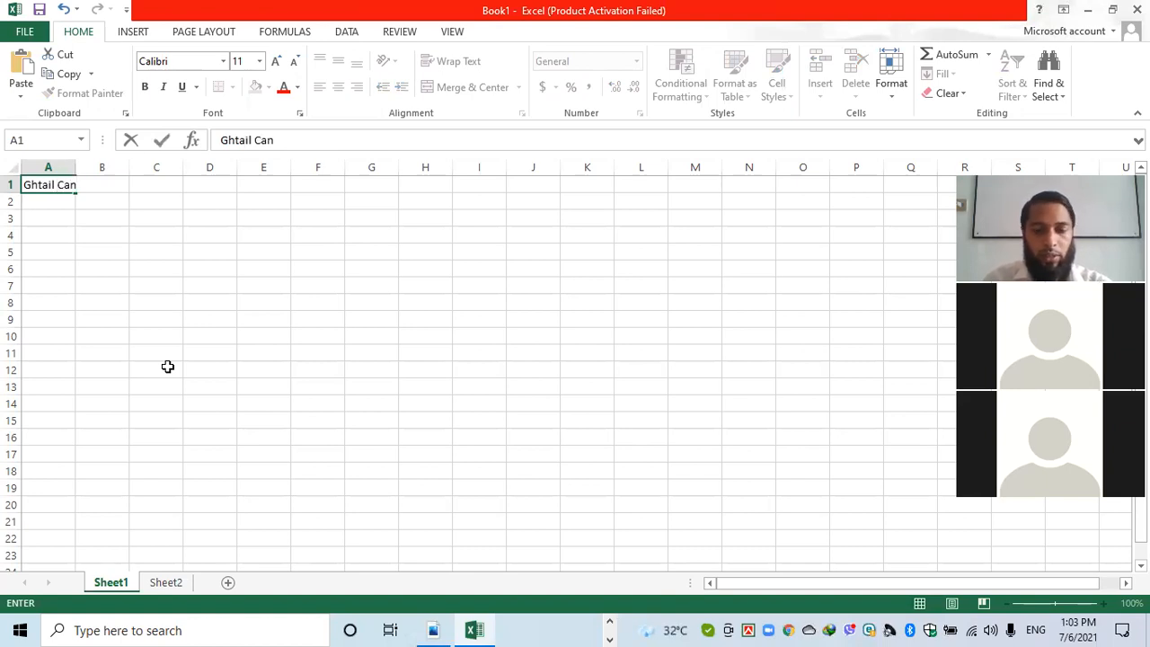
Finish entering the text "Ghtail Cantonment" in cell A1.
text(nment)
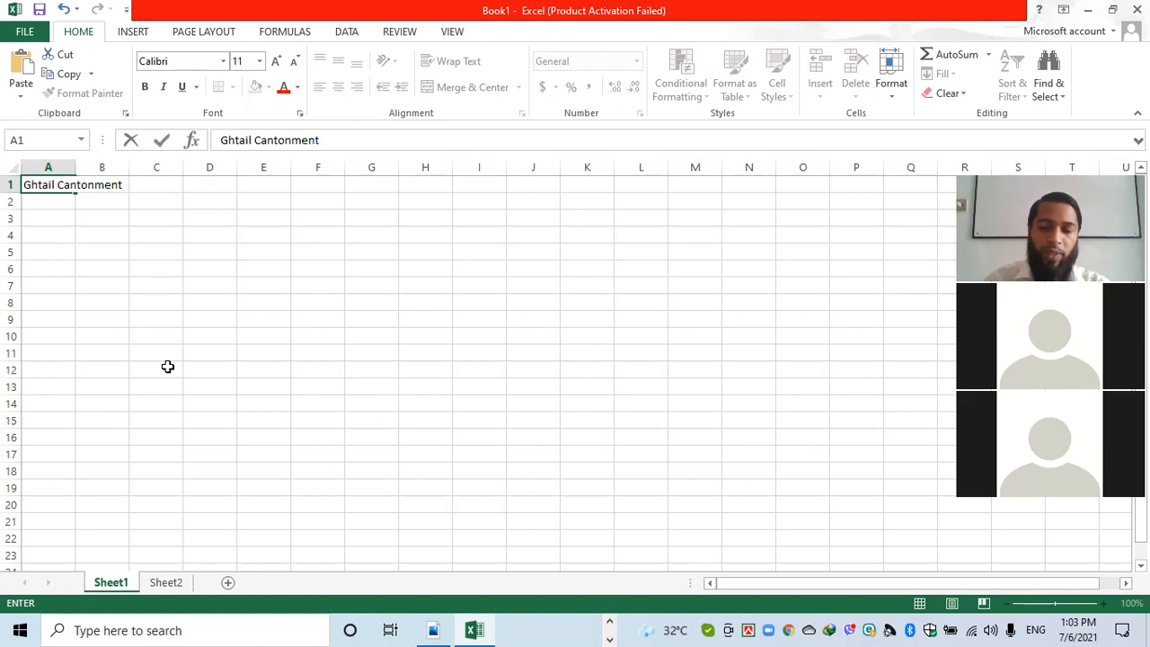
key(Return)
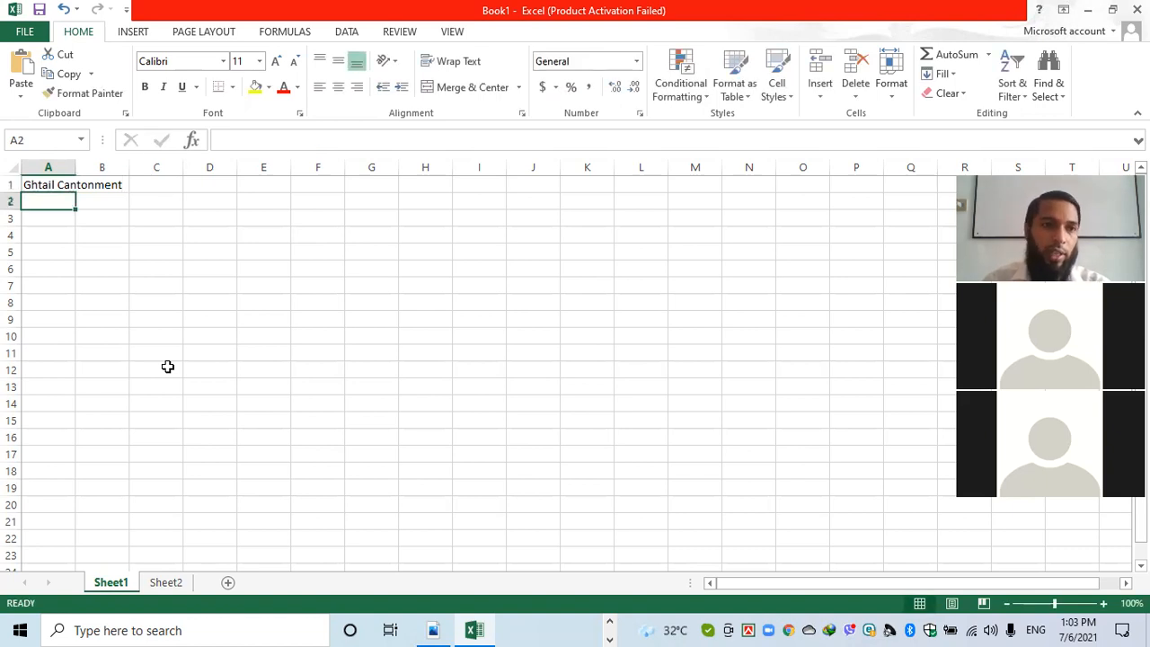
click(113, 250)
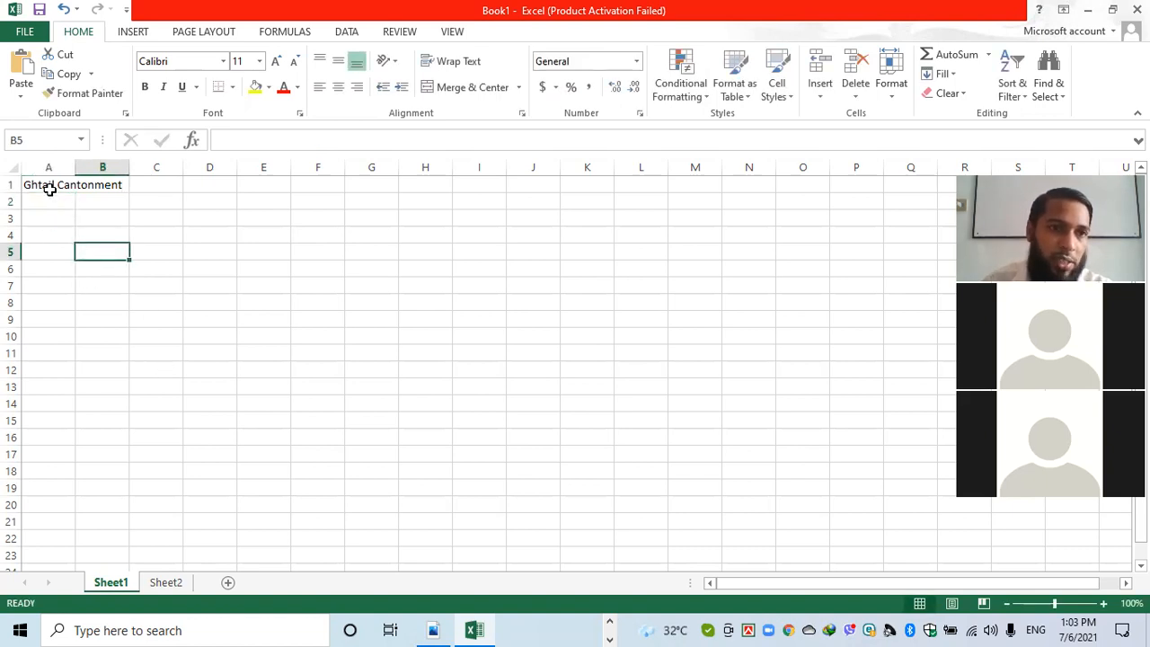
Examine cells A1 and B1 alternately to check which of them holds the overflowing text.
click(81, 185)
click(44, 186)
click(84, 186)
click(46, 189)
click(84, 189)
click(54, 186)
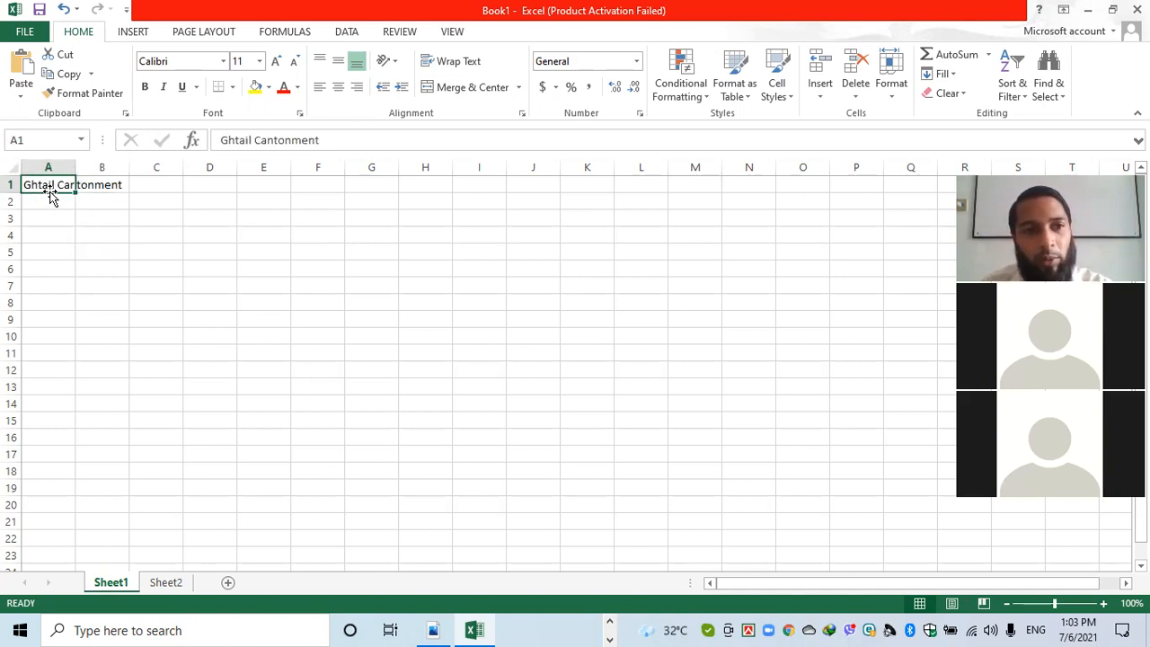
click(93, 186)
click(54, 185)
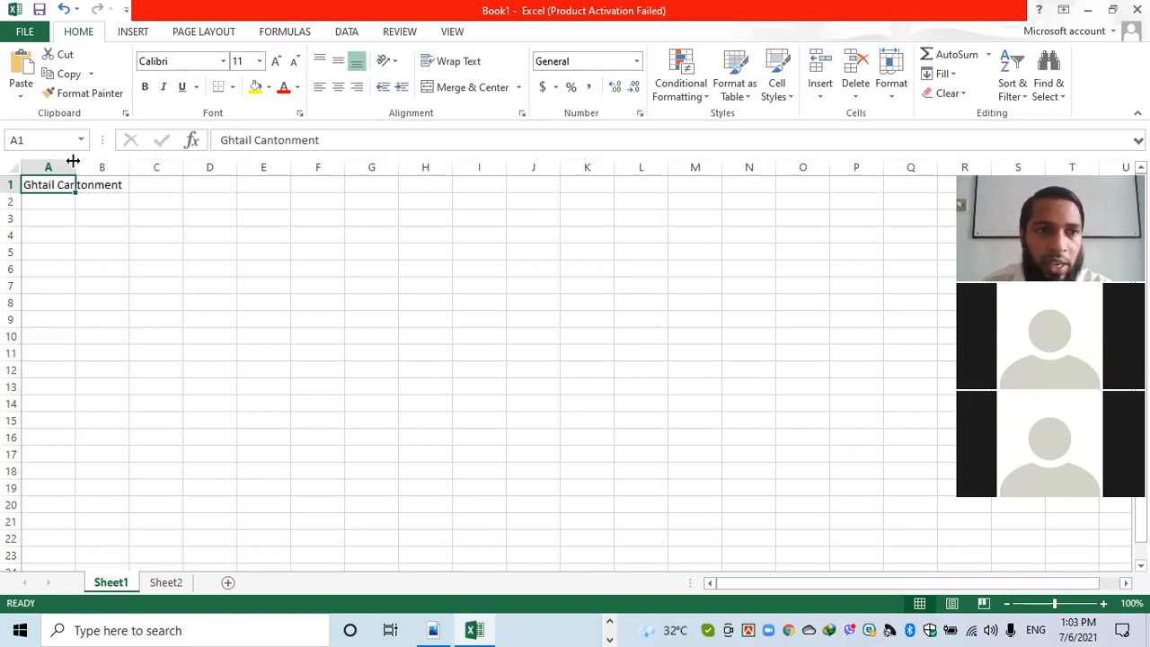
Widen column A so that the text in A1 fits within its own column.
drag(74, 160, 128, 169)
click(93, 248)
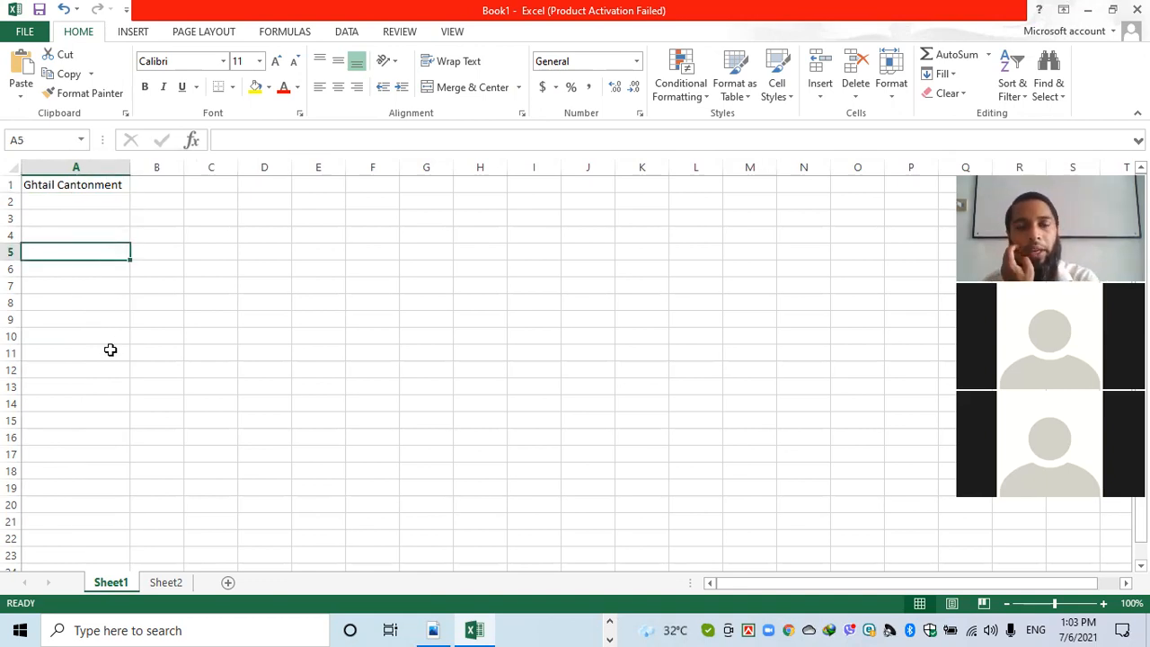
Increase the height of row 1 to about twice the default row height.
click(102, 182)
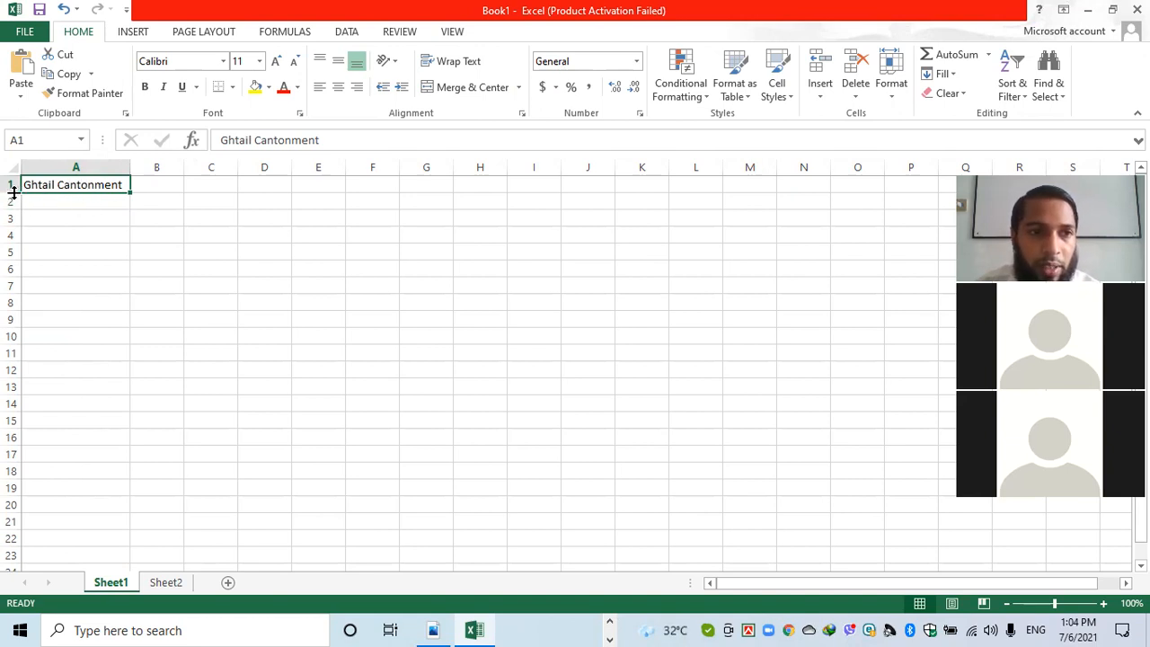
drag(12, 193, 13, 212)
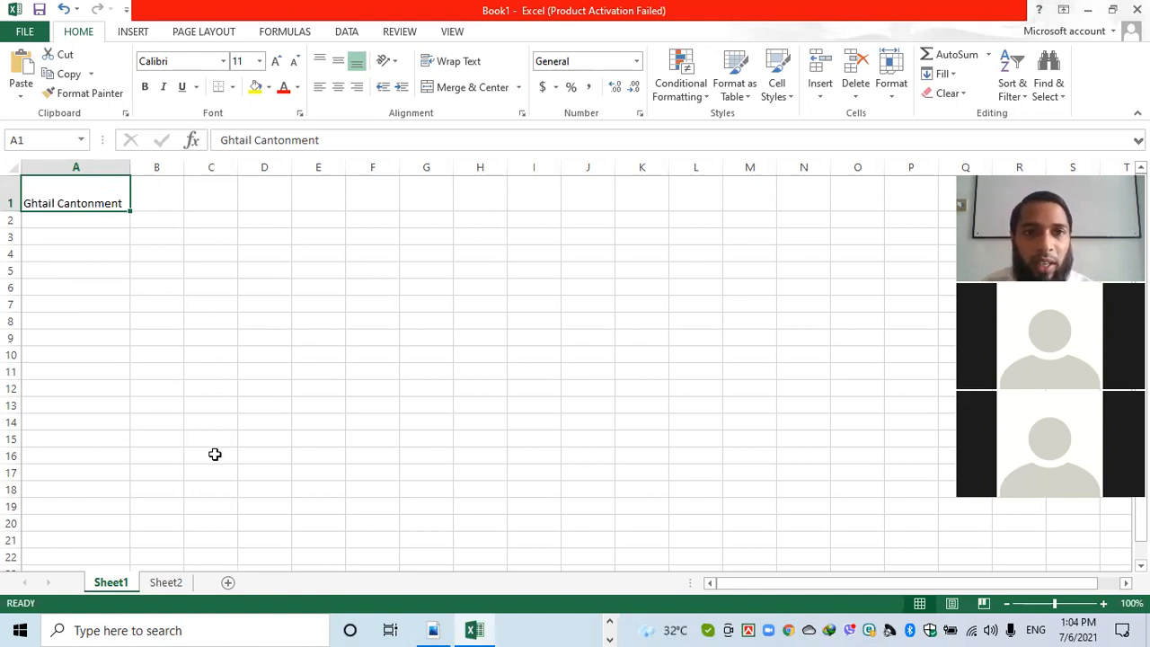
click(96, 218)
click(89, 199)
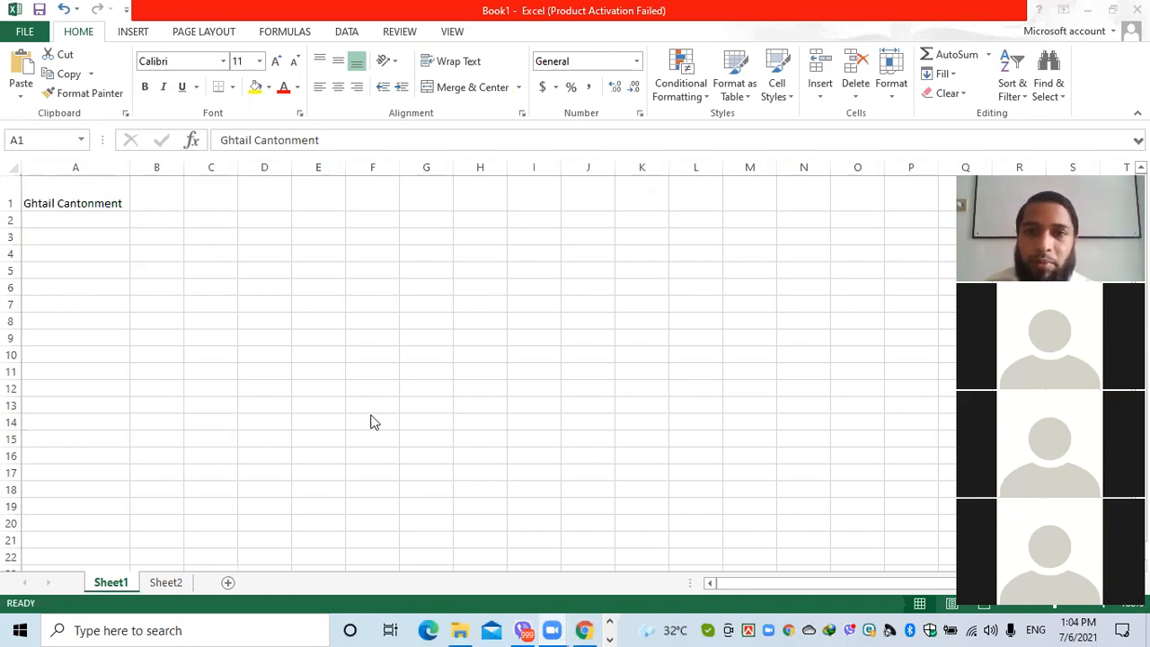
click(96, 189)
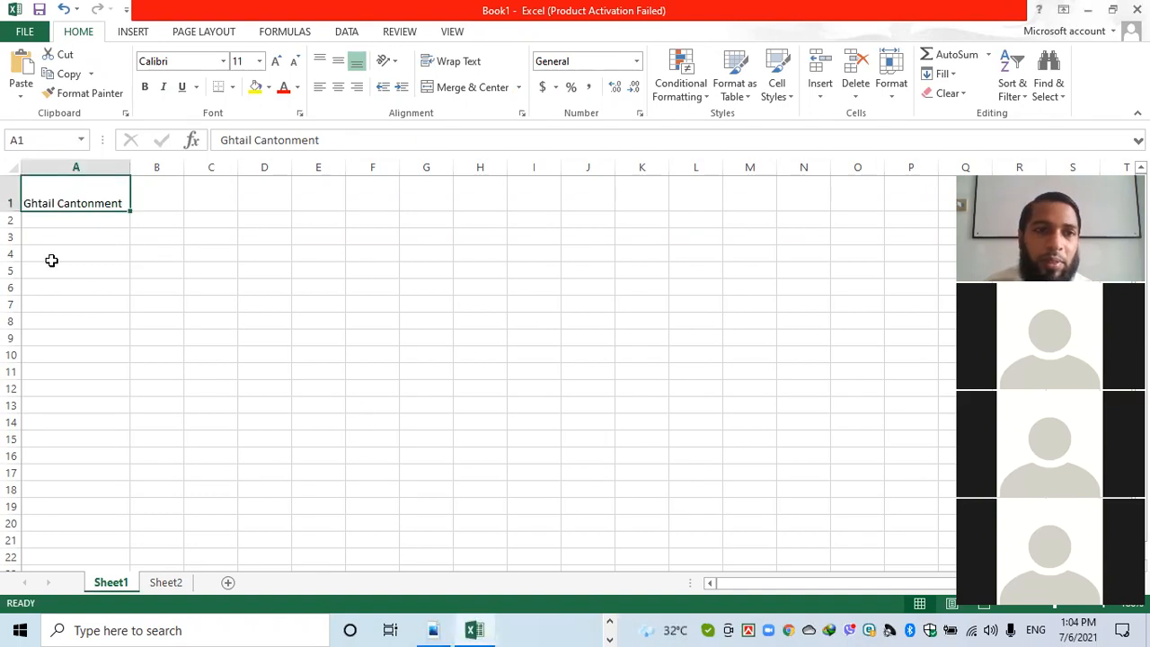
click(350, 32)
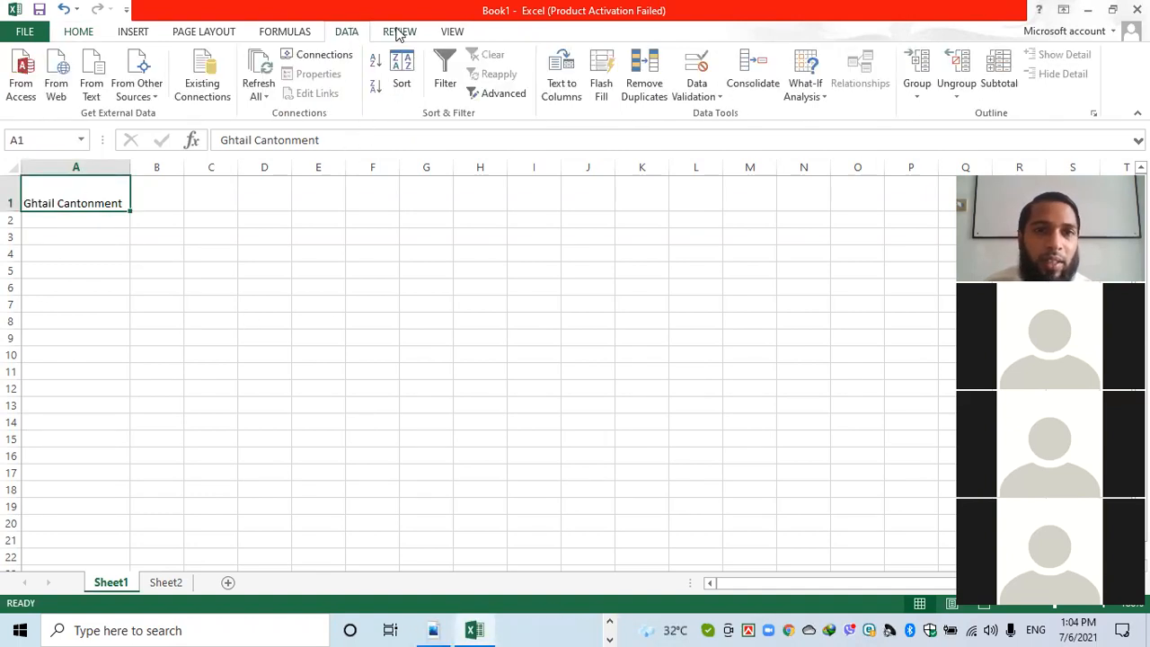
click(398, 33)
click(450, 32)
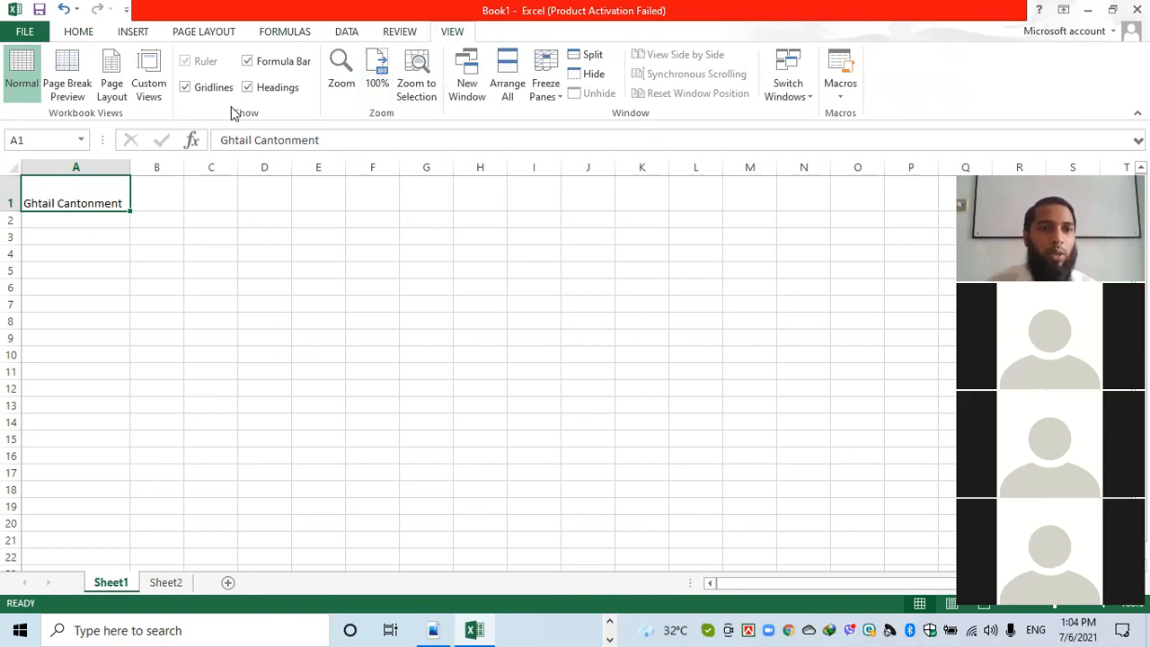
click(83, 35)
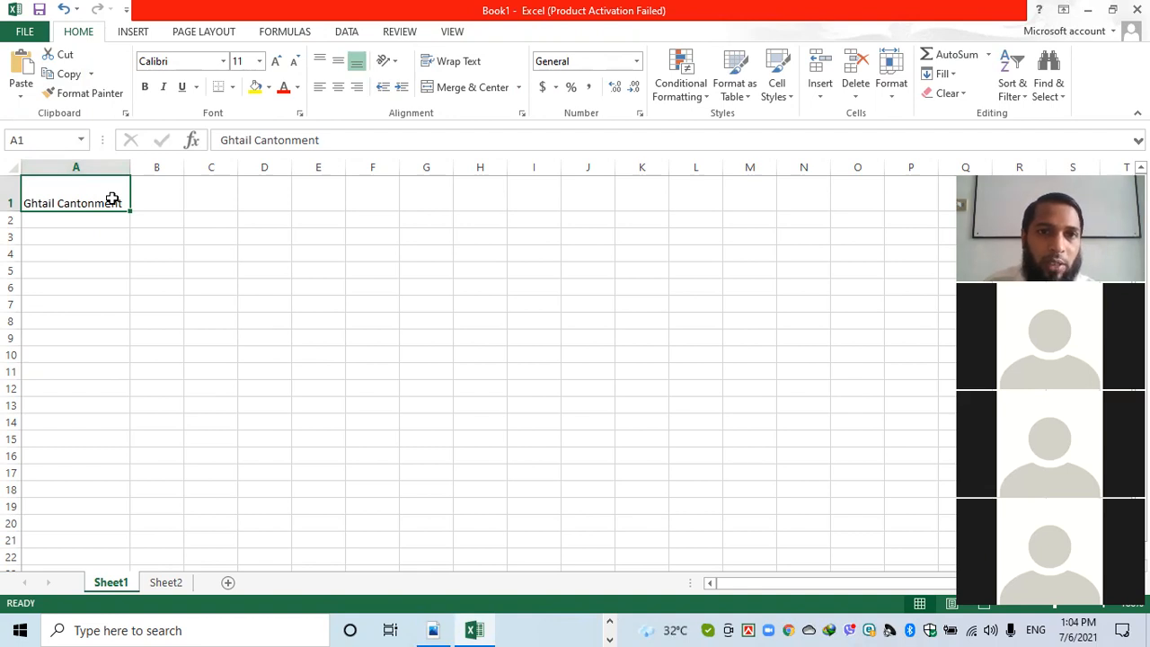
Align the text in cell A1 to the top of the cell.
click(84, 225)
click(98, 191)
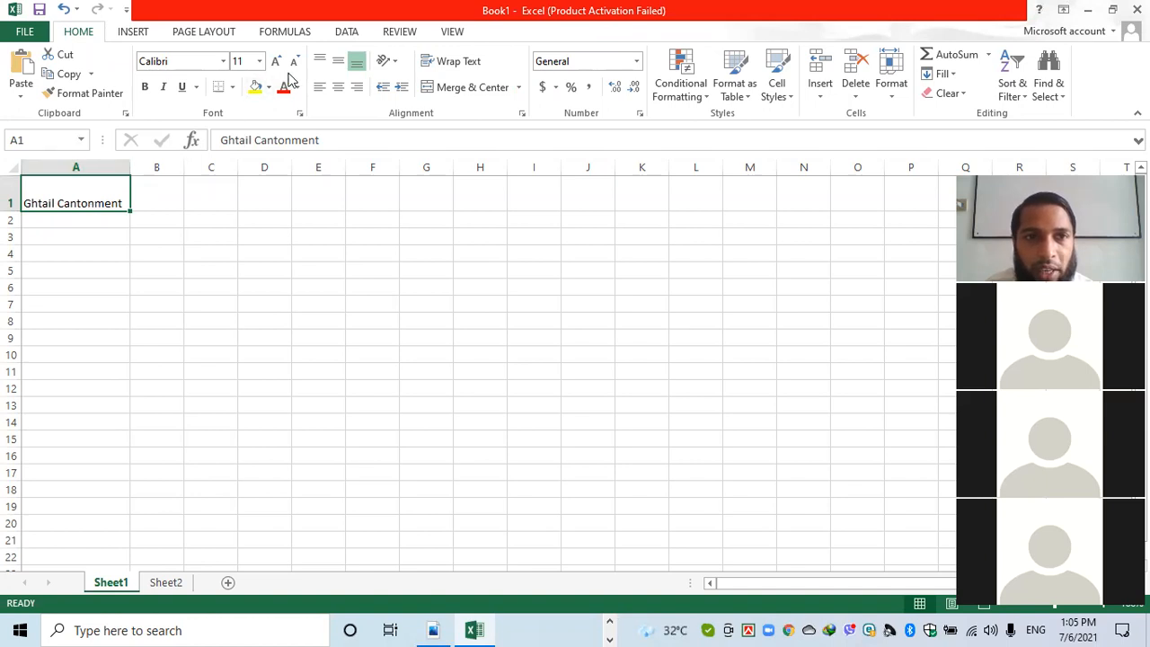
click(321, 65)
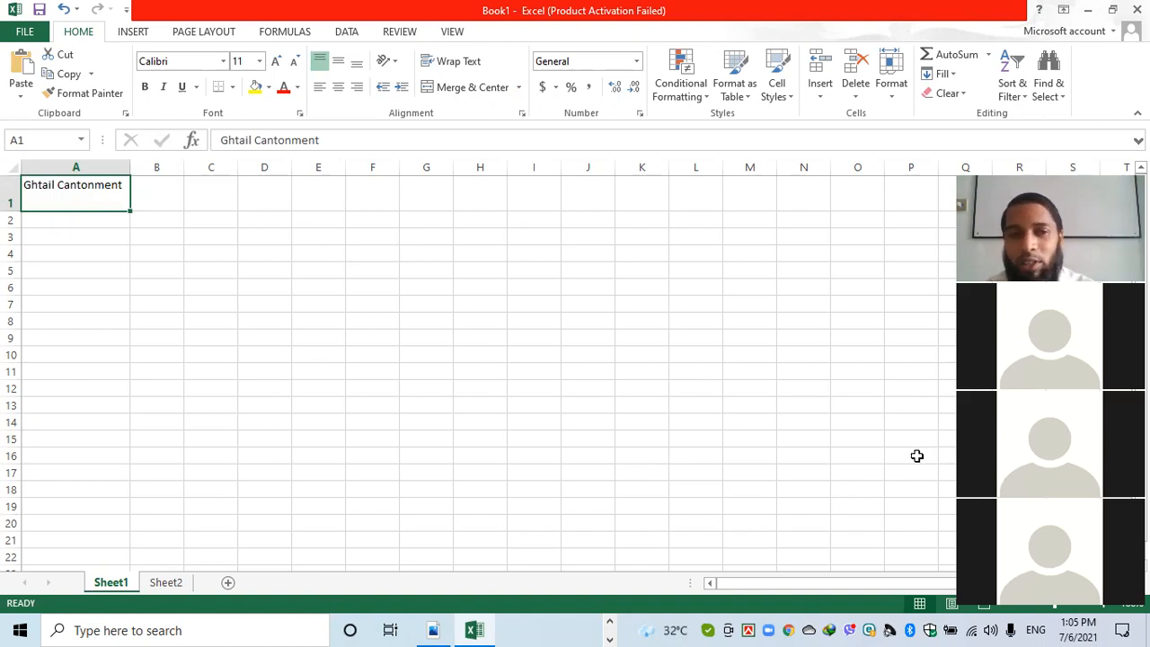
Enter the numbers 30, 444, 333, 22 and 55 in cells B1 to B5.
click(153, 187)
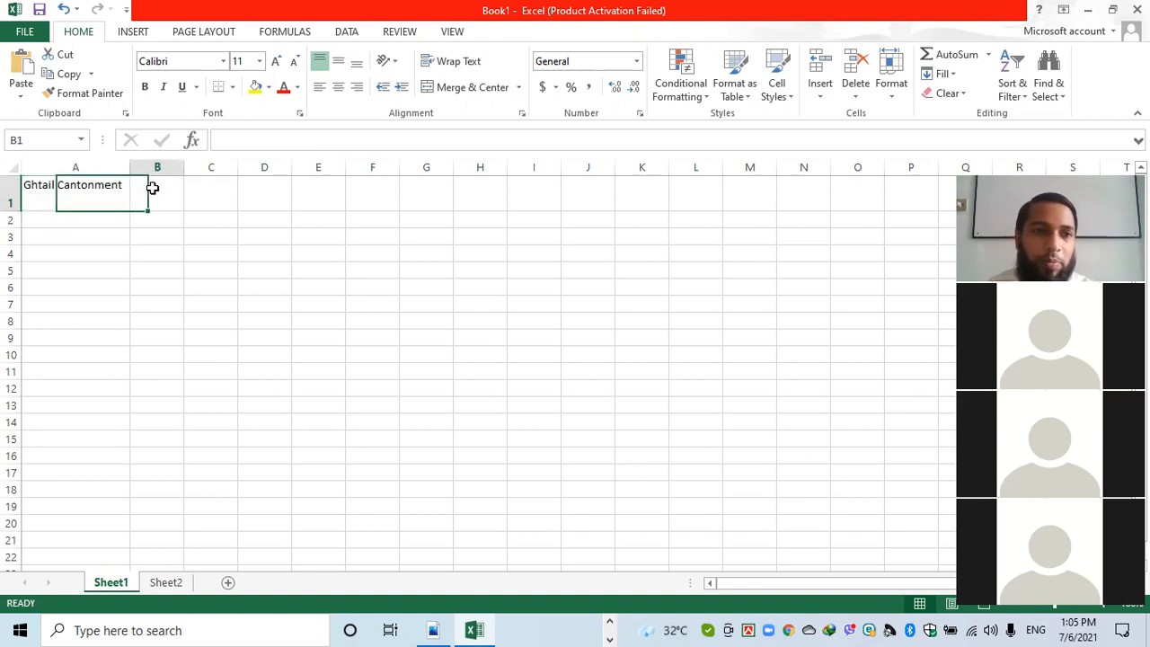
click(85, 185)
click(175, 190)
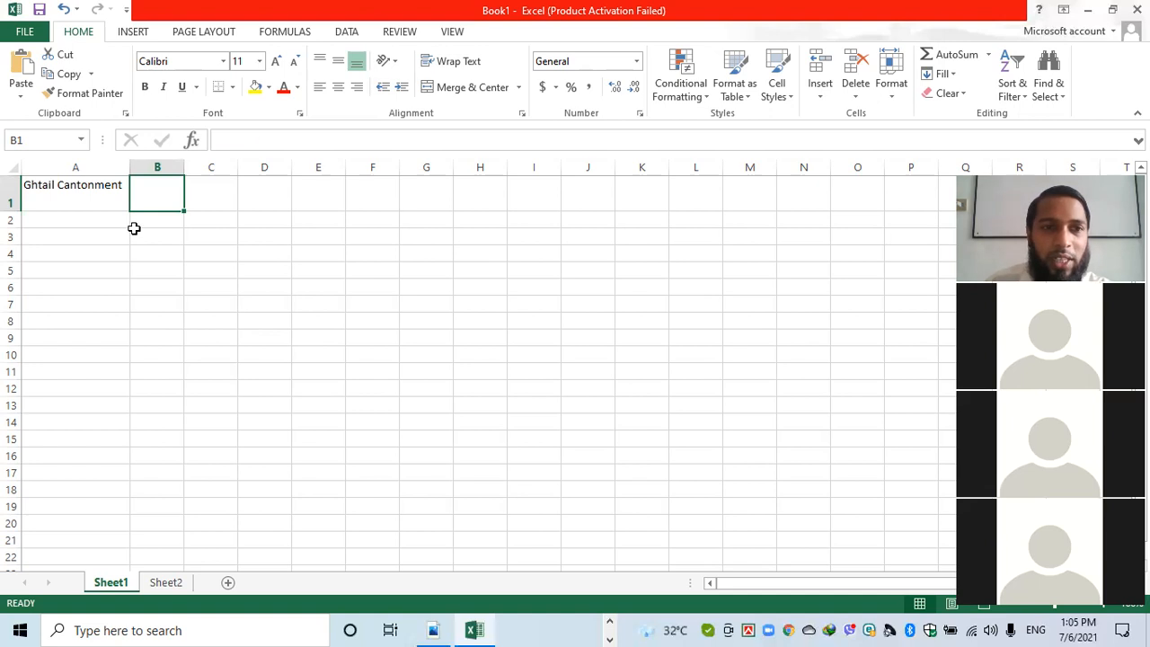
text(30)
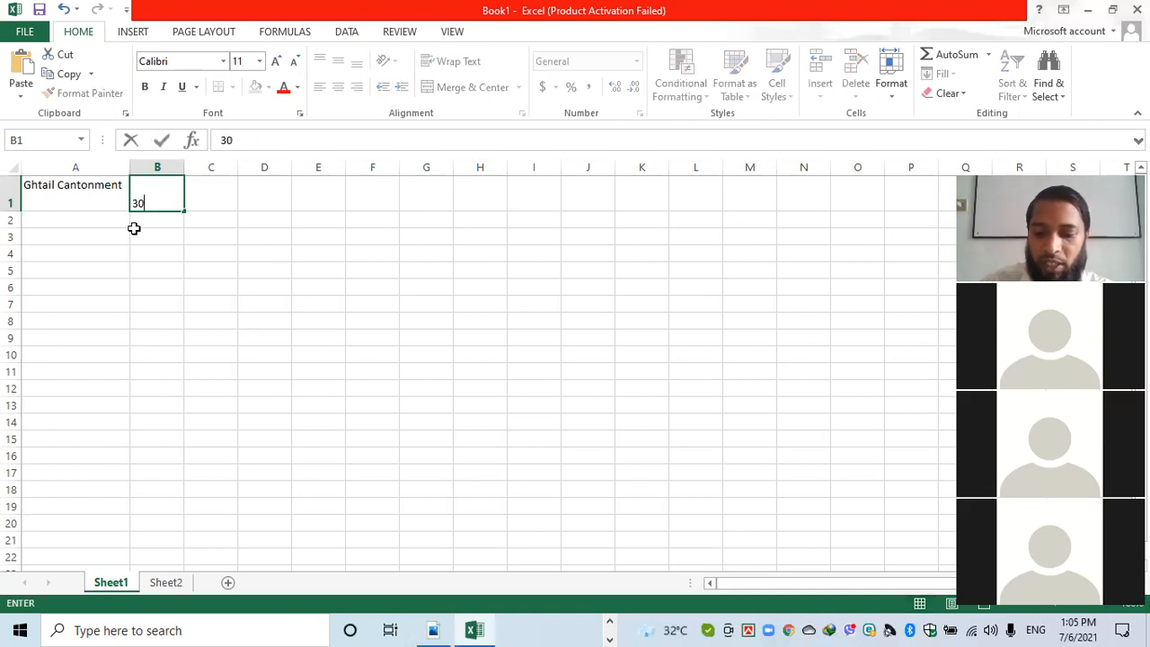
key(Return)
text(44)
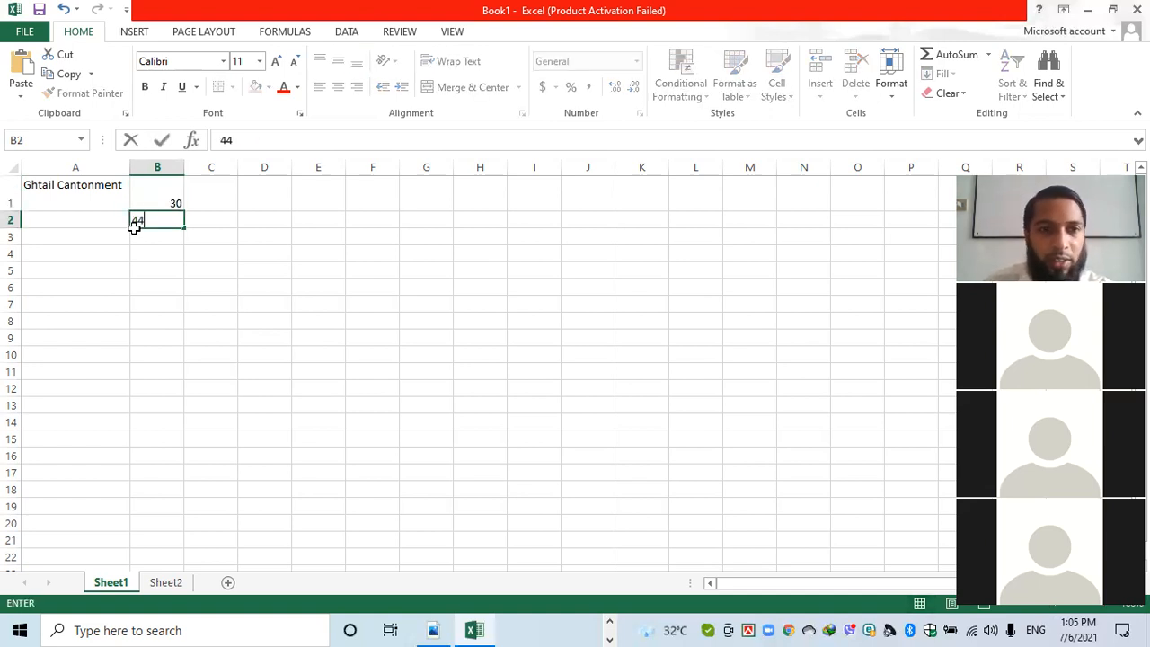
text(4)
key(Return)
text(333)
key(Return)
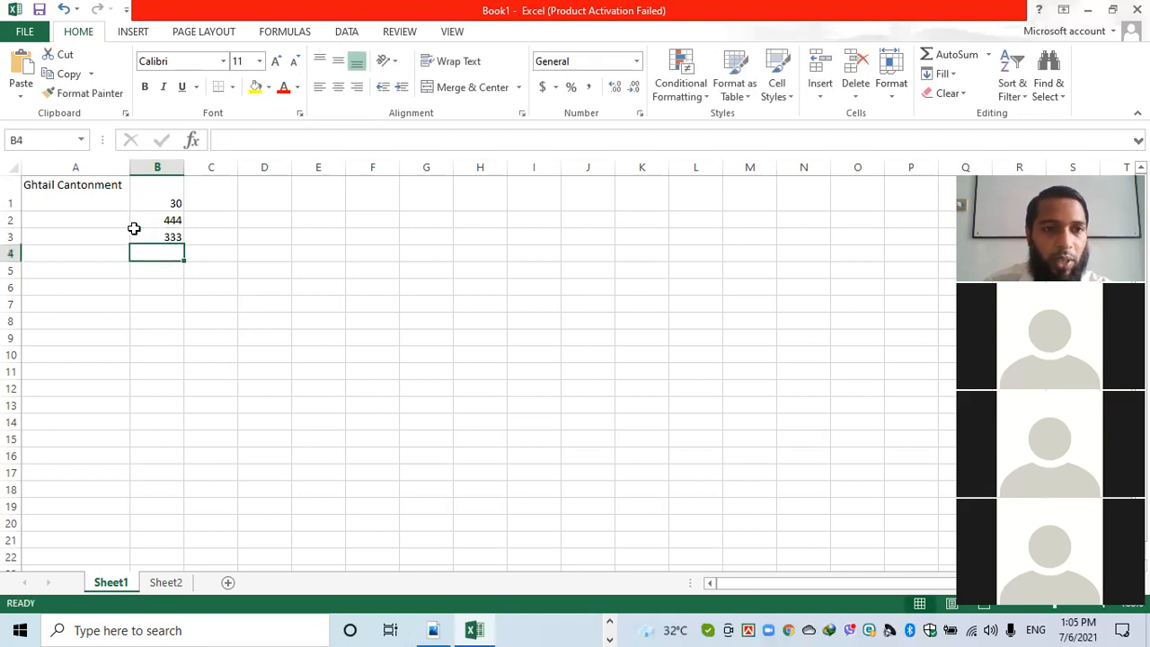
text(22)
key(Return)
text(55)
key(Return)
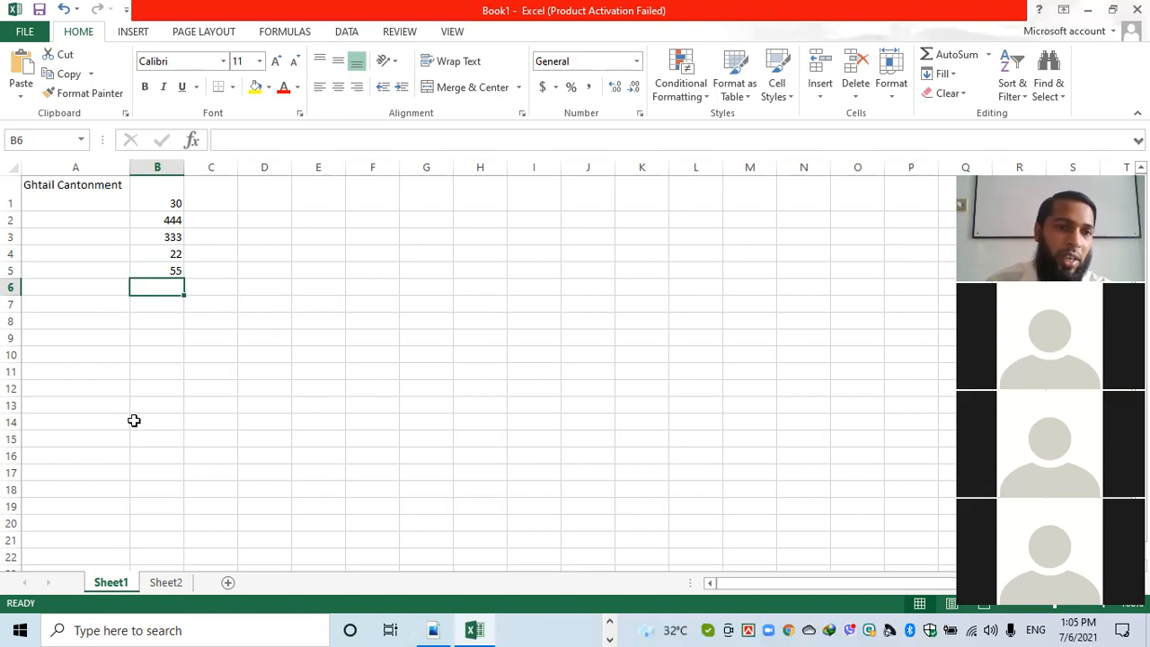
Select the numbers in column B from B1 down through the empty cell B6 to examine the range.
click(160, 300)
click(174, 203)
key(shift+Down)
key(shift+Down)
key(shift+Down)
key(shift+Down)
key(shift+Down)
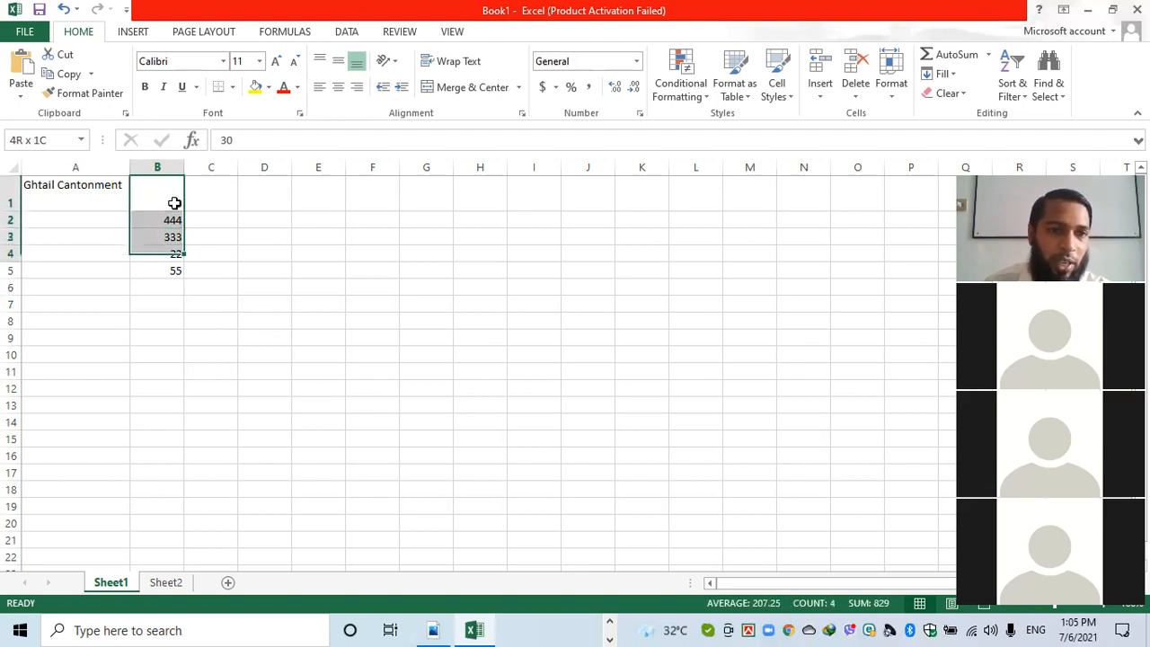
click(151, 352)
click(171, 203)
key(shift+Down)
key(shift+Down)
key(shift+Down)
key(shift+Down)
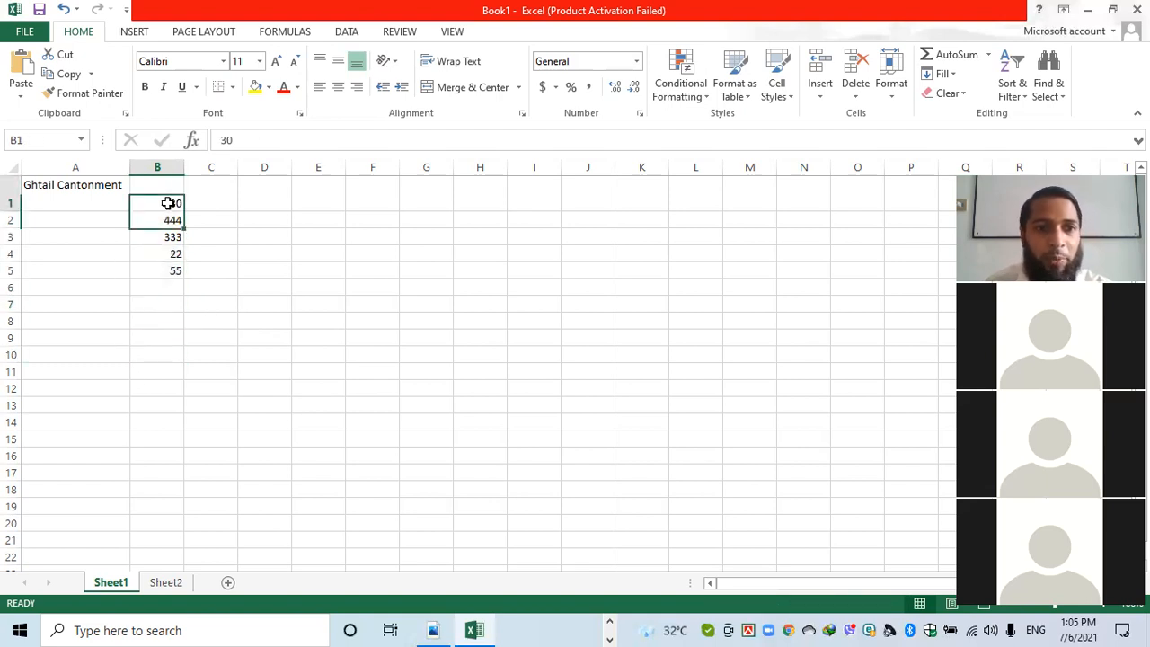
click(169, 382)
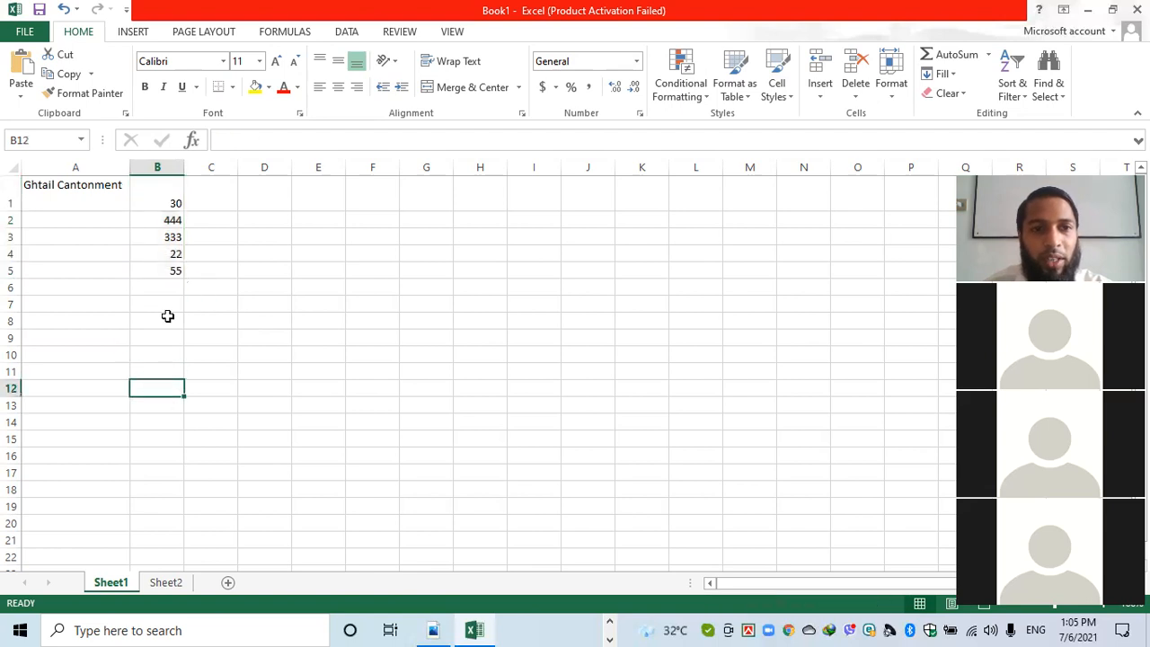
click(166, 203)
key(shift+Down)
key(shift+Down)
key(shift+Down)
key(shift+Down)
key(shift+Down)
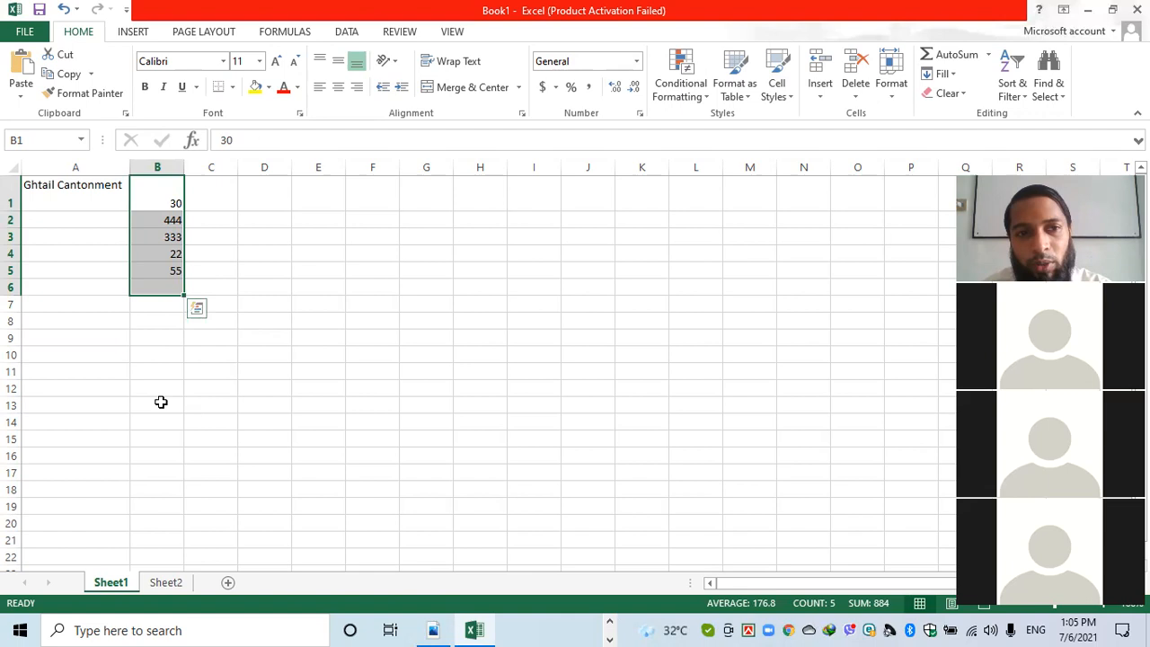
click(169, 289)
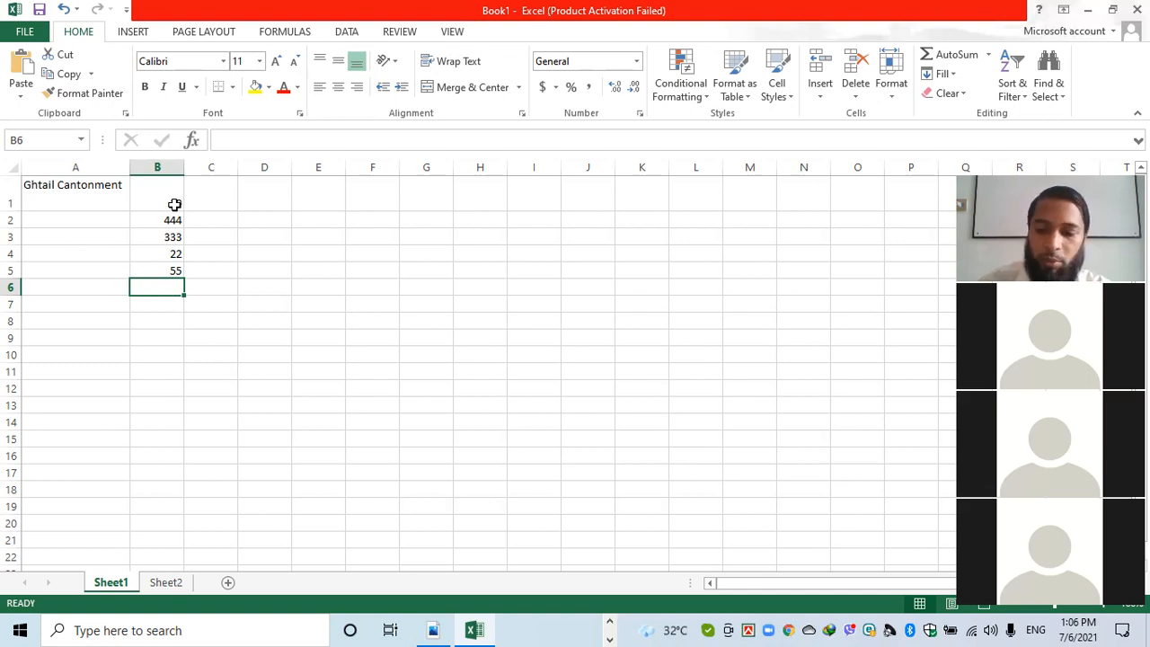
text(=)
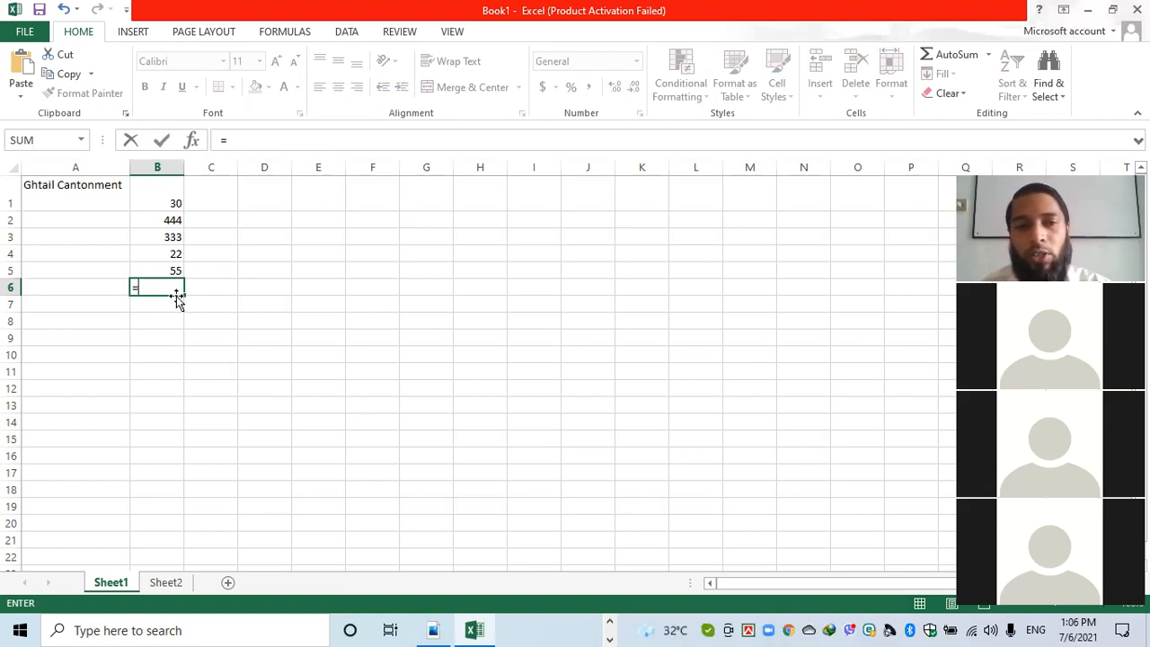
click(202, 198)
click(175, 199)
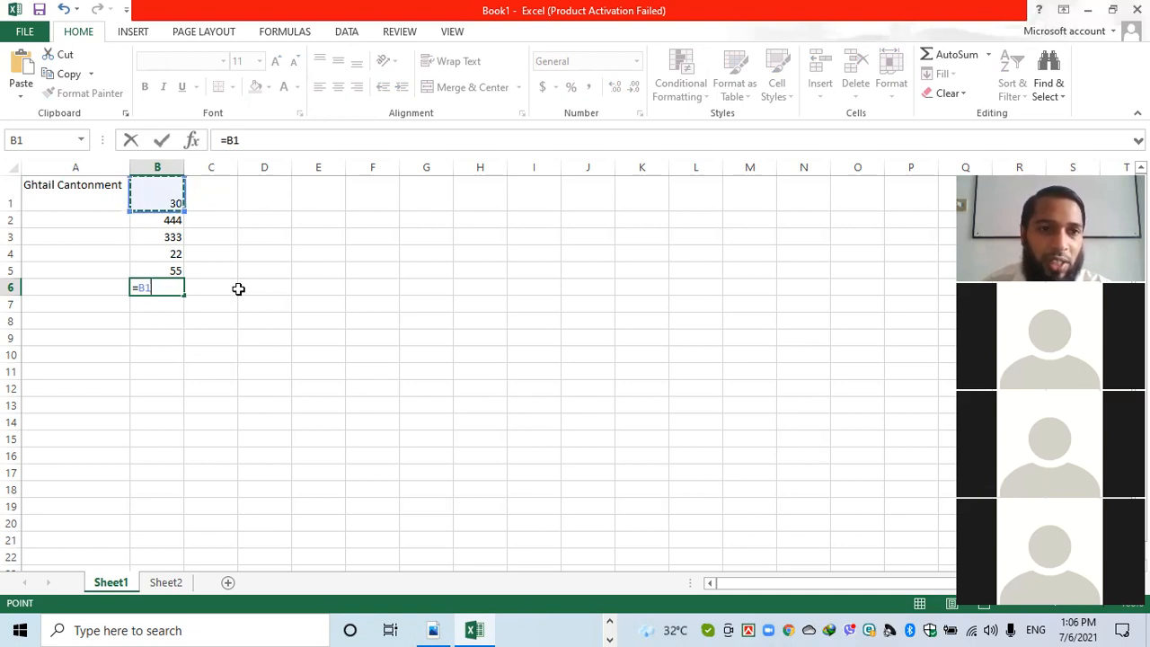
key(Escape)
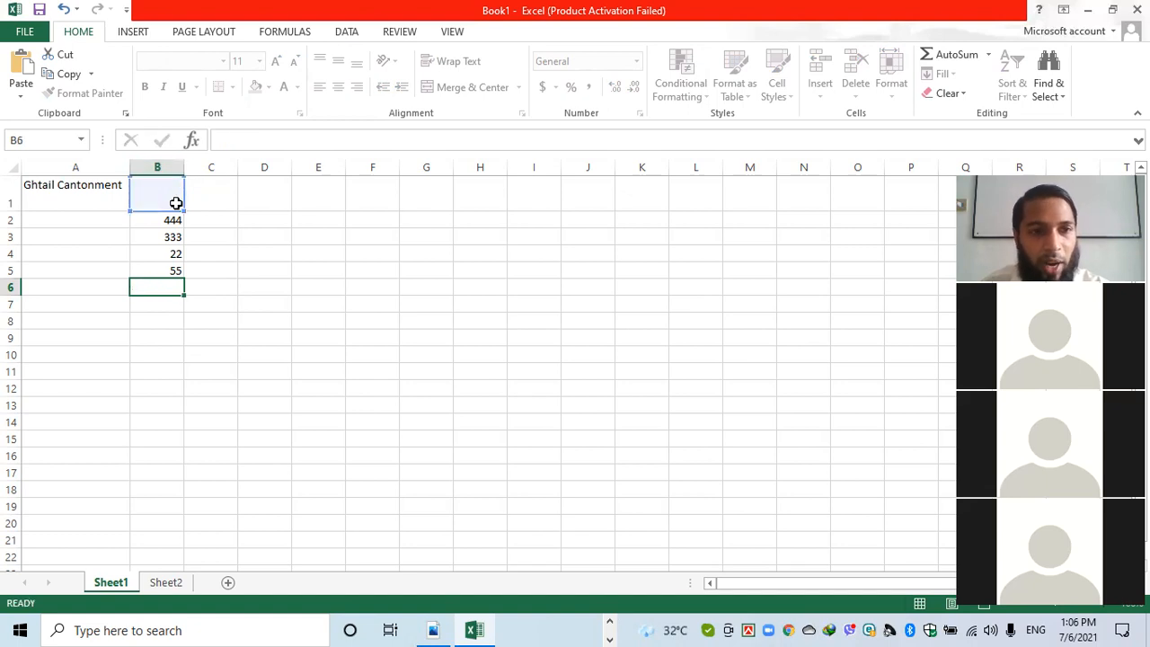
Select cells such as C4, B1, D6, F11 and D12 in turn to check how each cell is addressed.
click(211, 254)
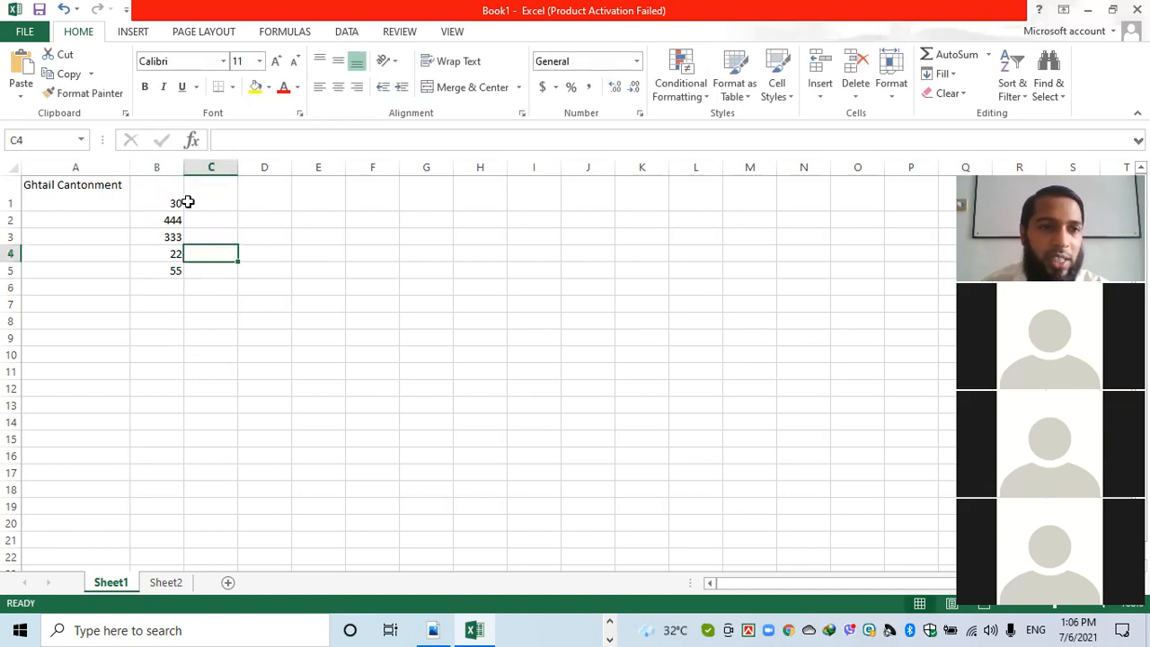
click(180, 200)
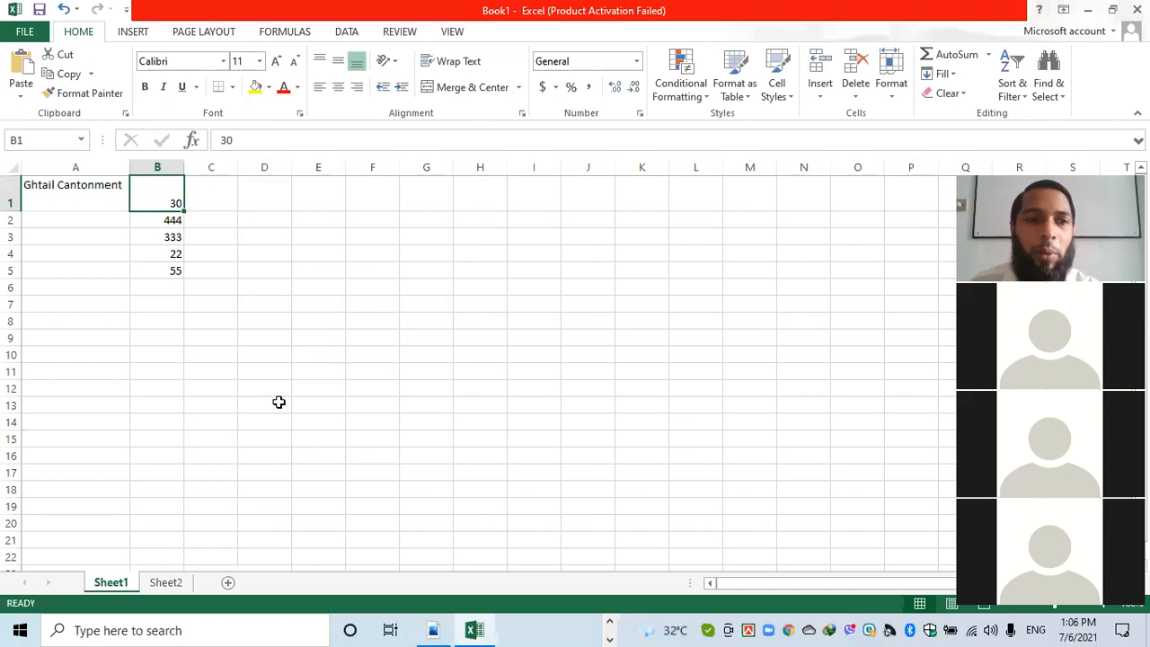
click(254, 289)
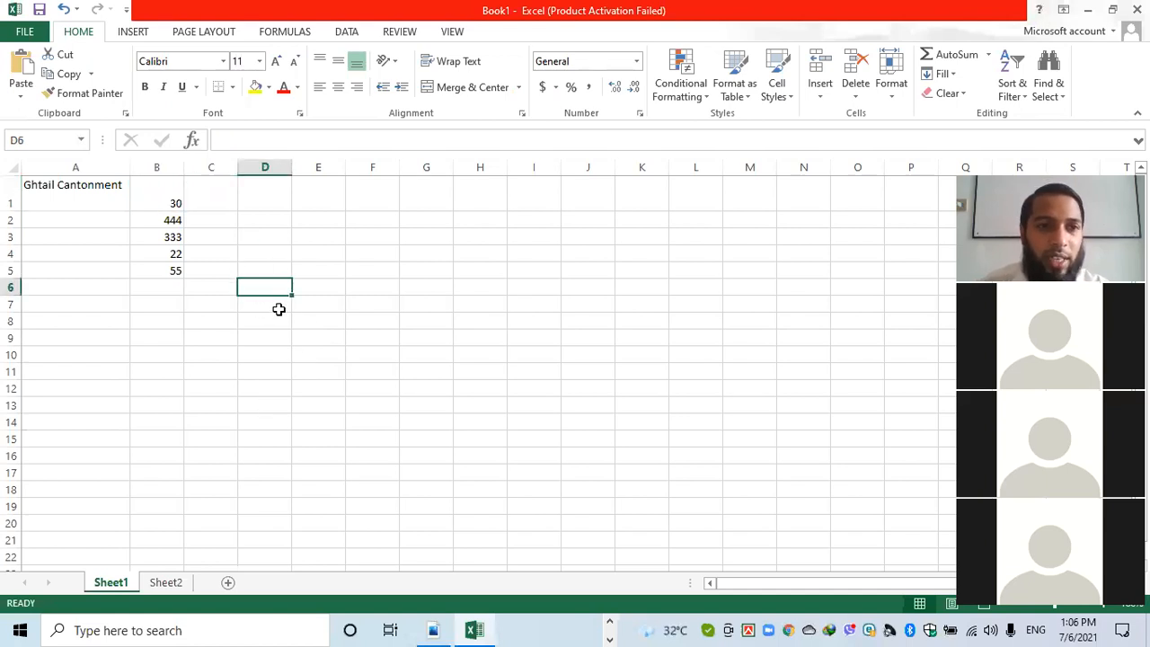
click(268, 299)
key(Up)
key(Up)
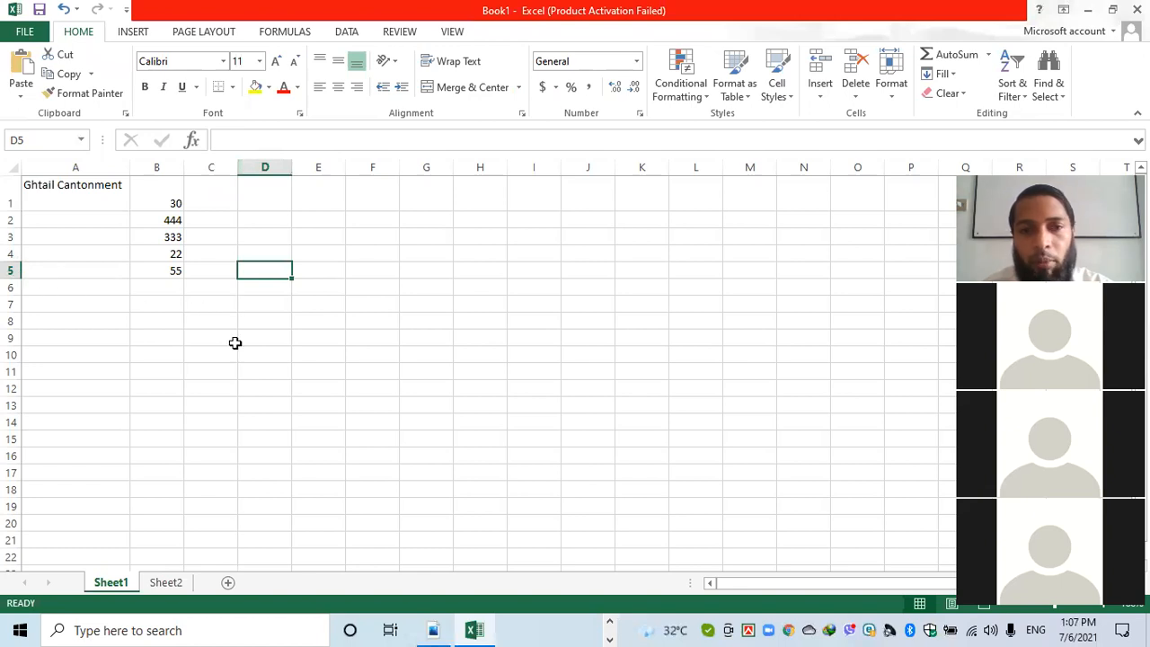
click(392, 372)
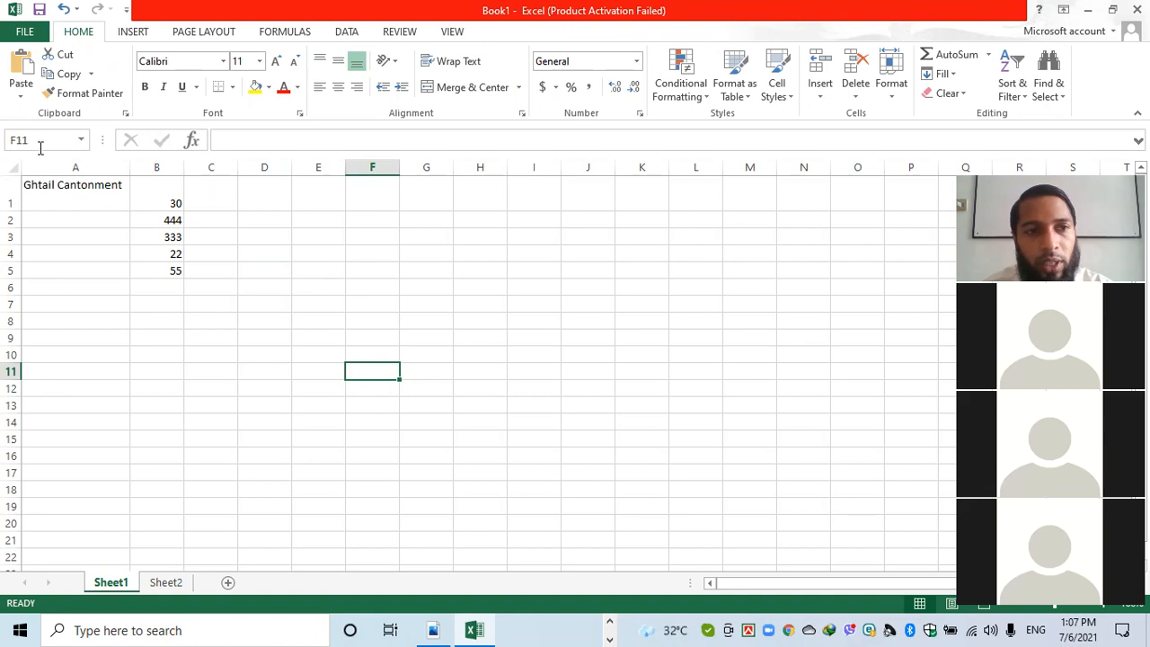
click(270, 382)
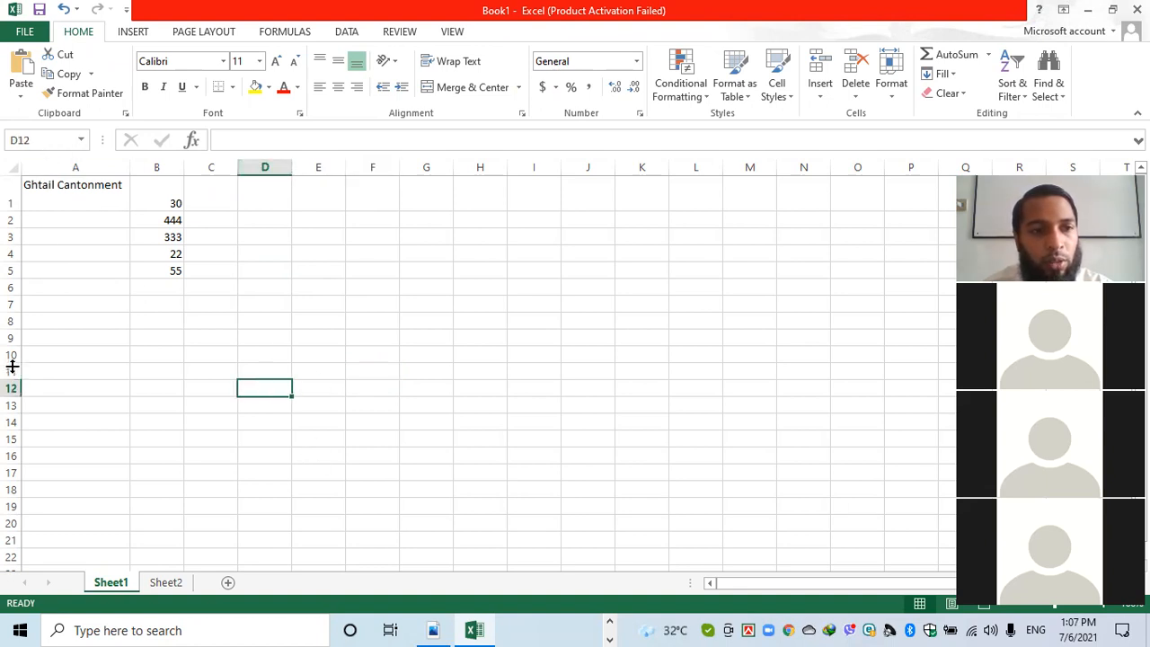
Select cells G11, G9, H8 and I8 in turn to check how each cell is addressed.
click(441, 375)
click(448, 335)
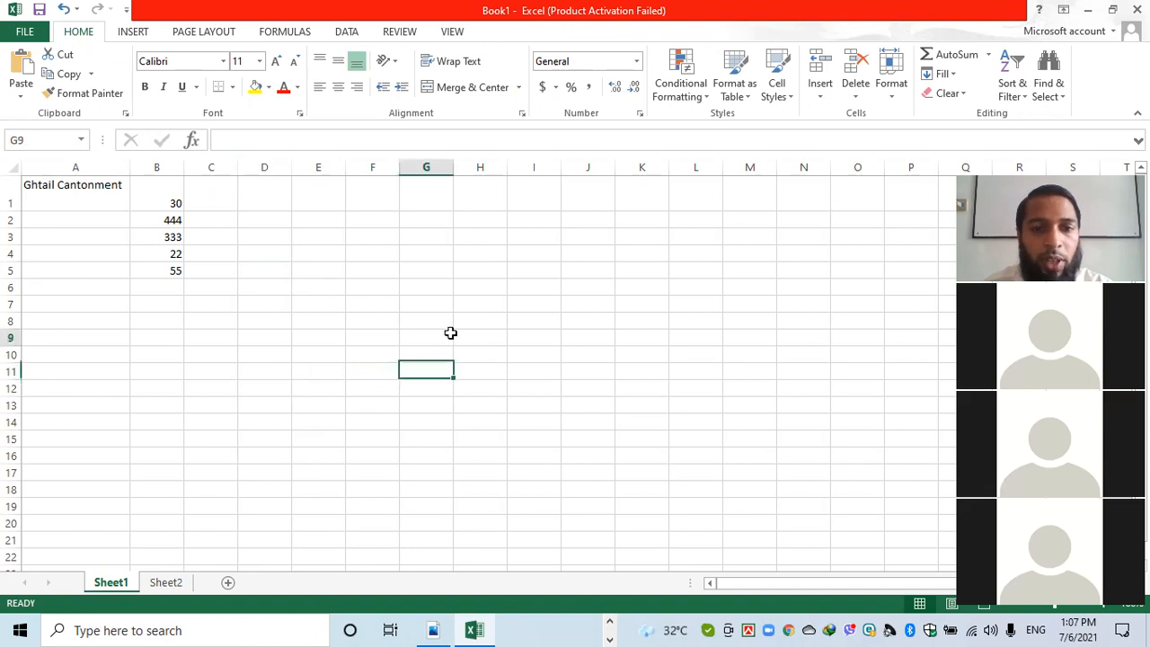
click(489, 324)
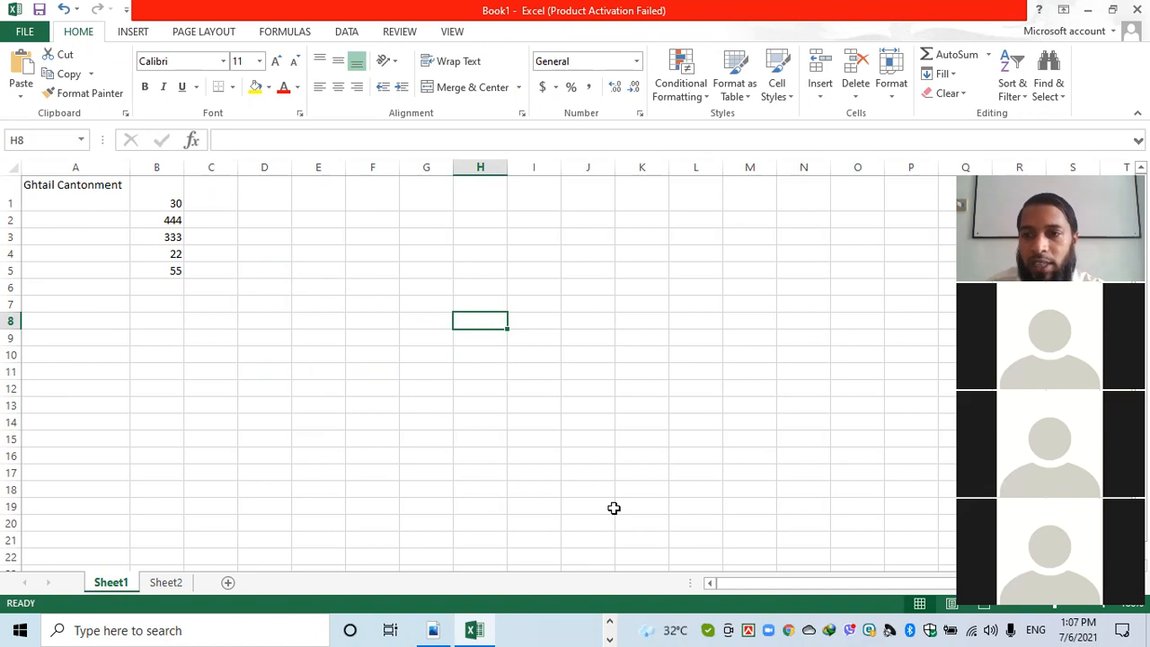
click(534, 324)
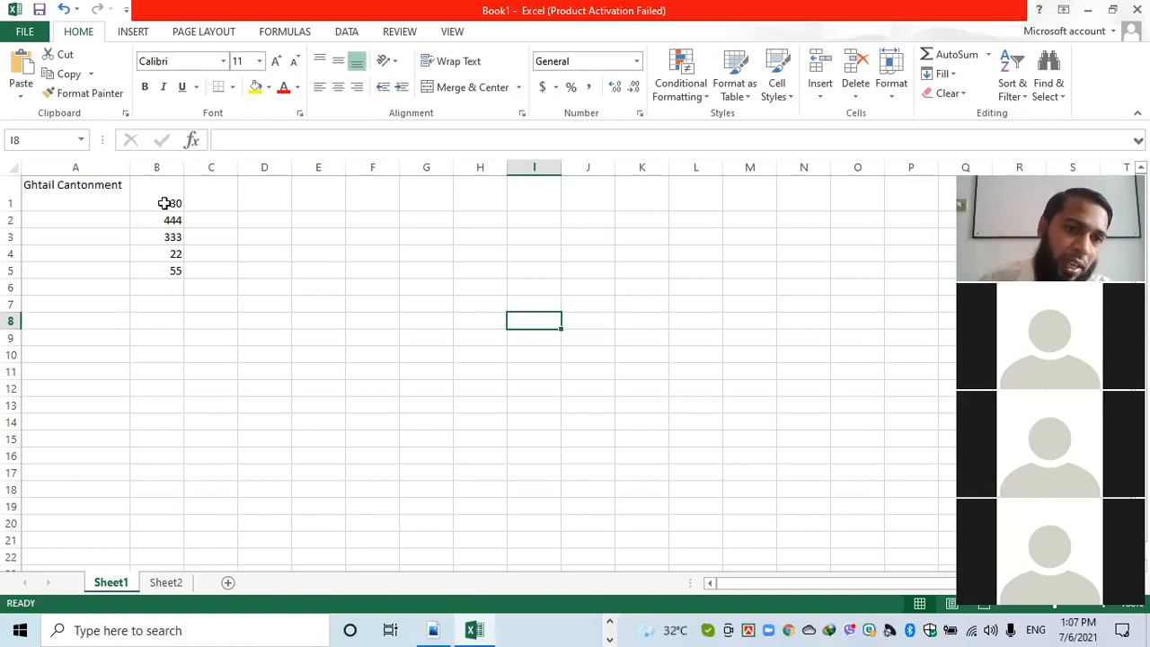
Enter the formula =B1+B2+B3+B4+B5 in cell B6 to add the numbers above it.
click(157, 287)
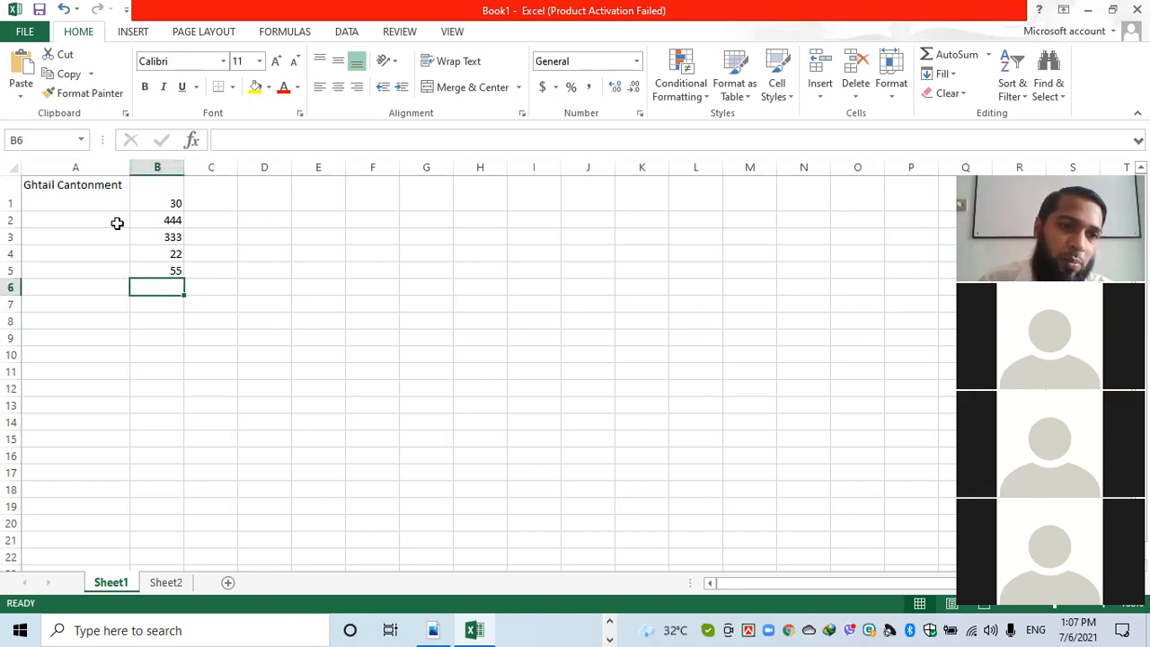
text(=)
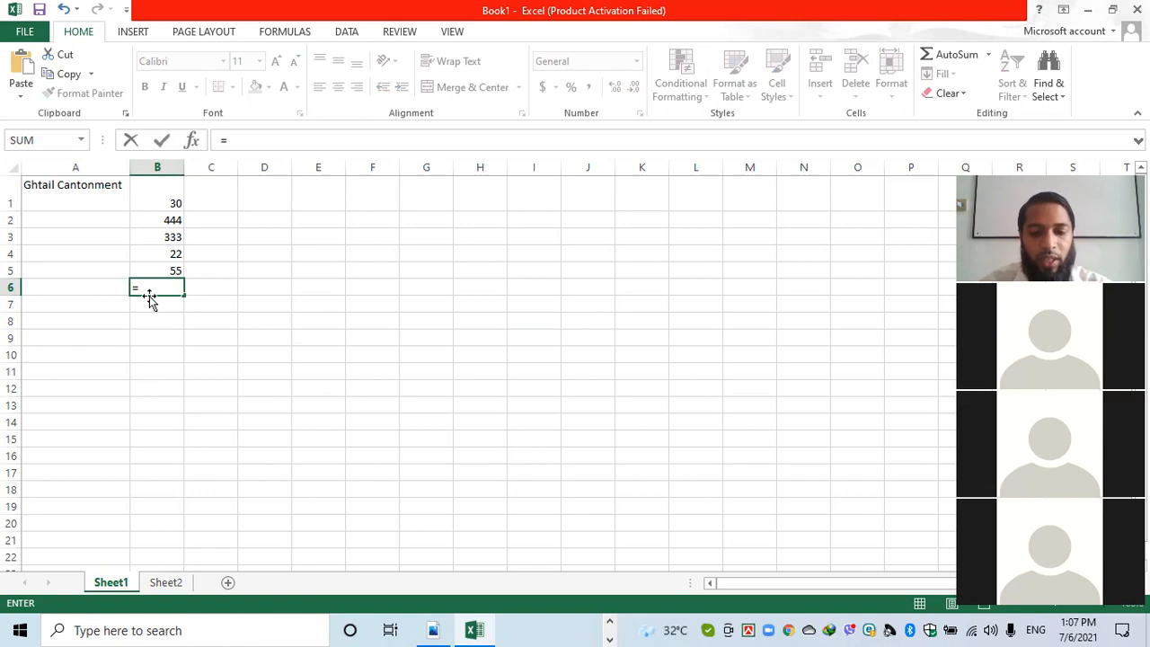
text(B11)
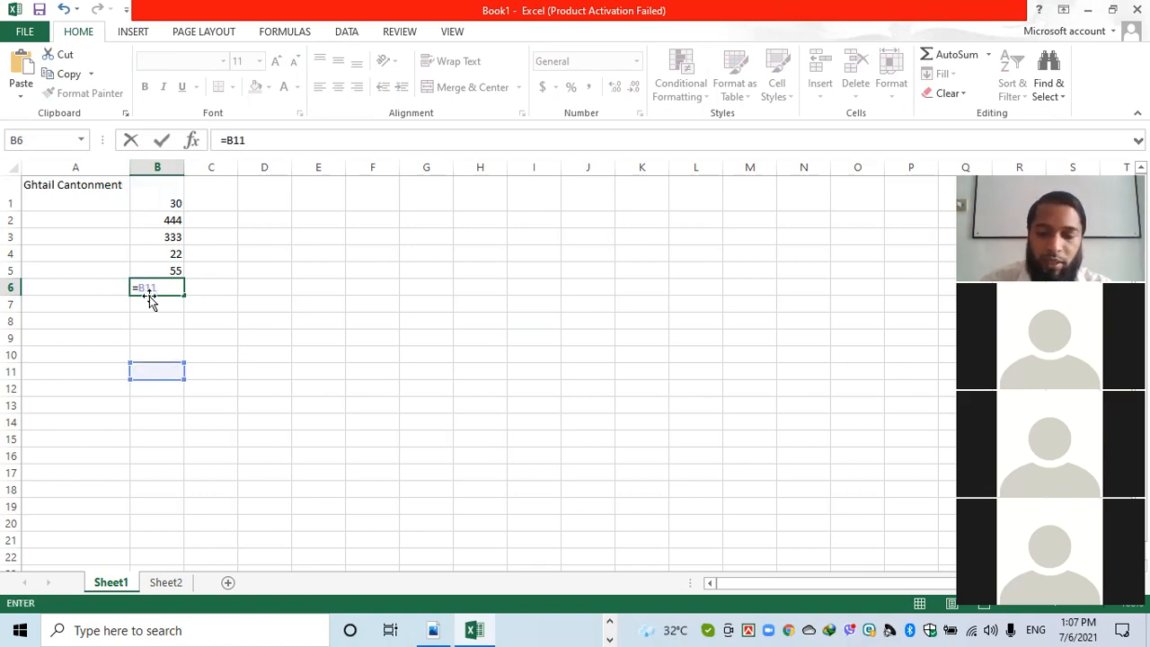
key(BackSpace)
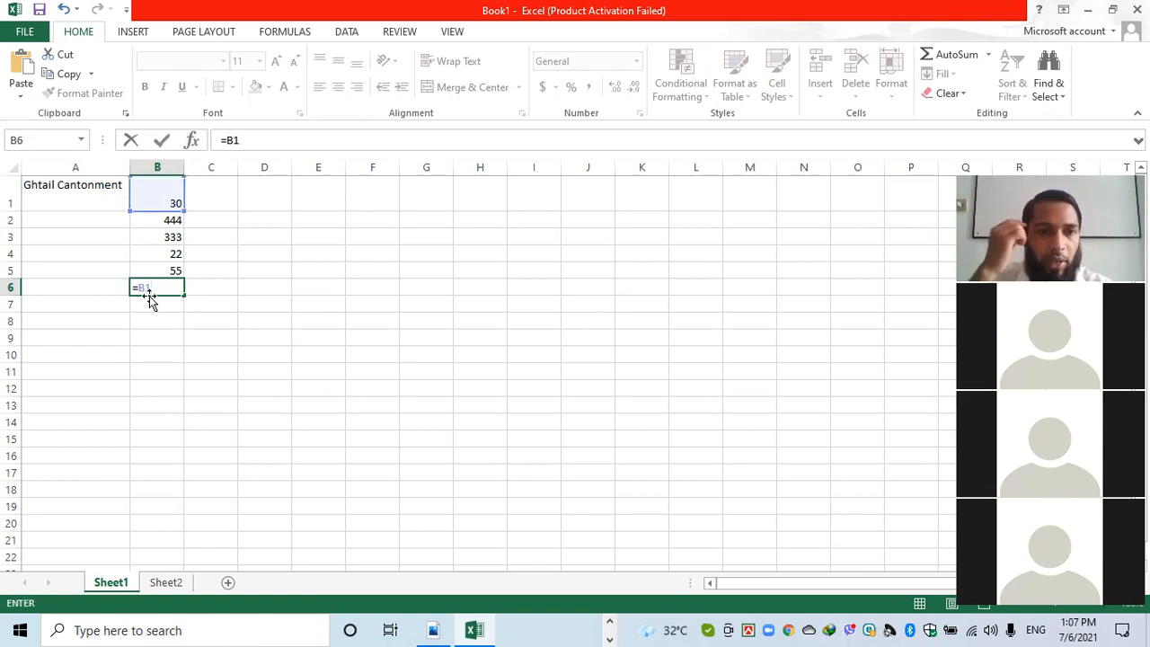
text(+)
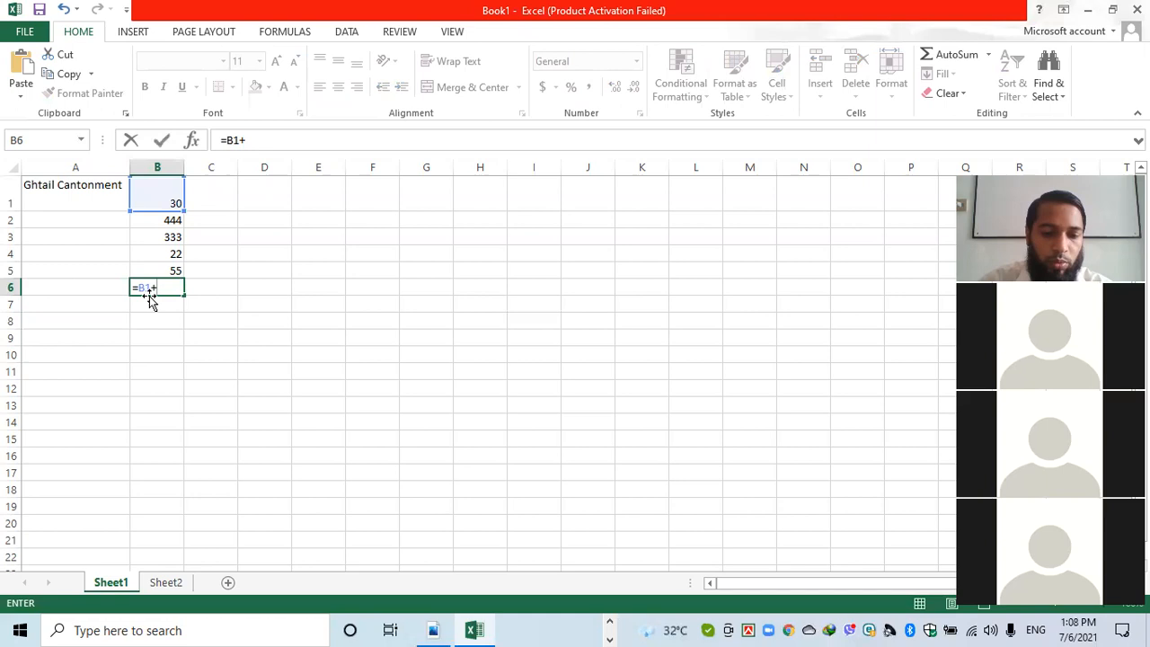
text(b2)
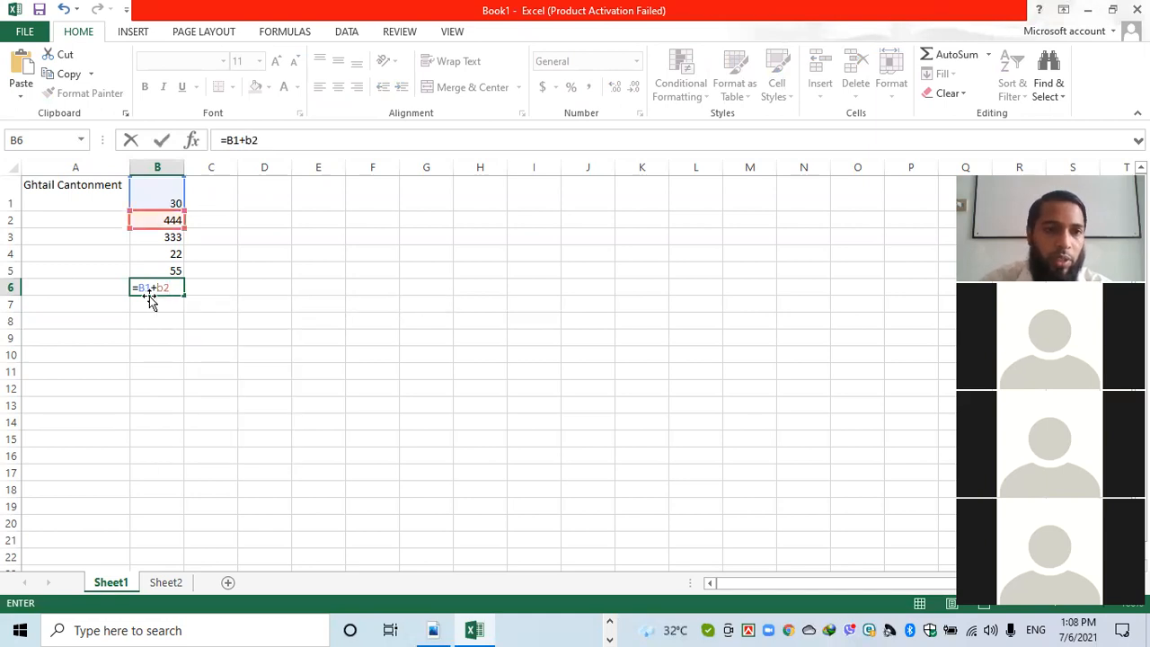
text(+)
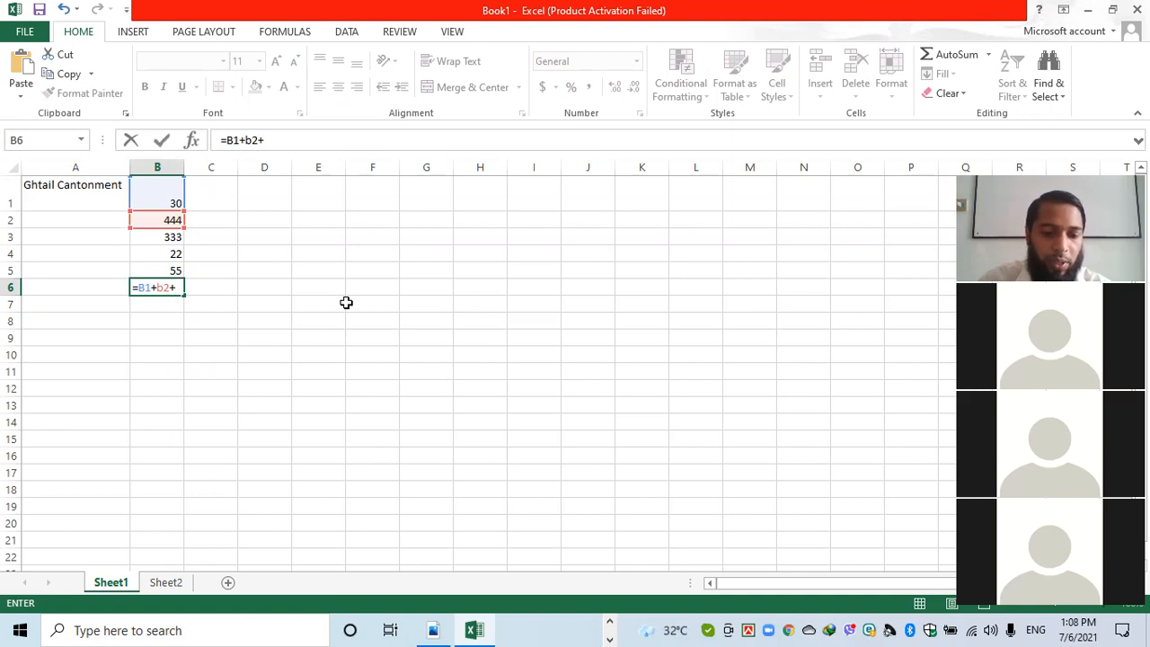
text(b)
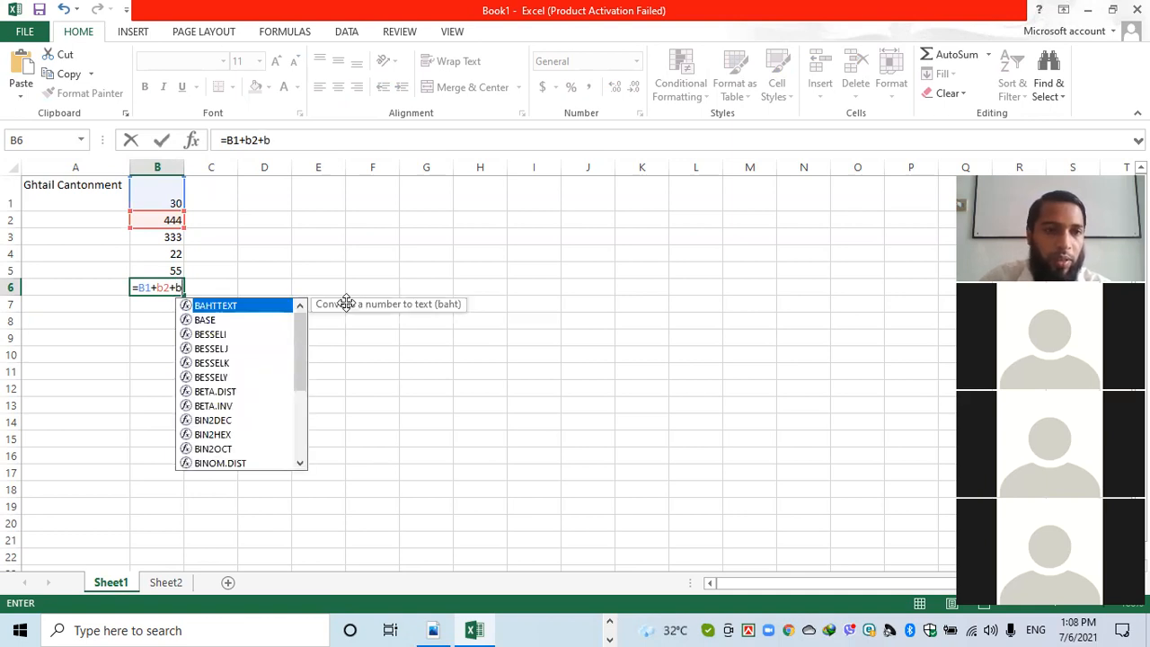
text(3+)
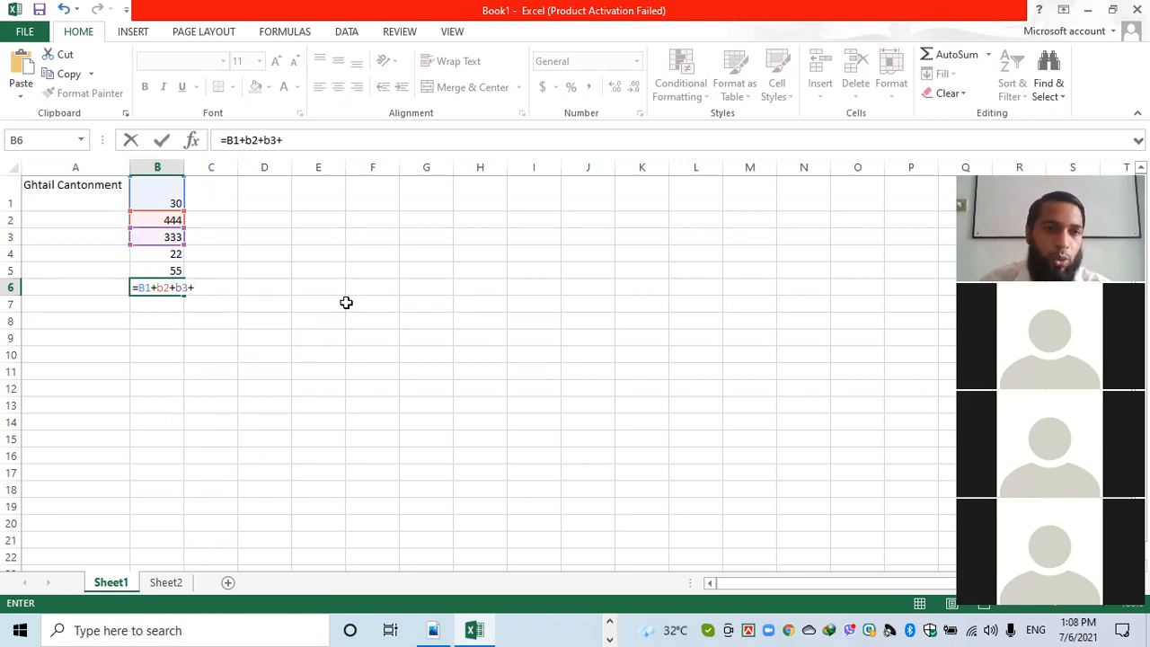
text(b)
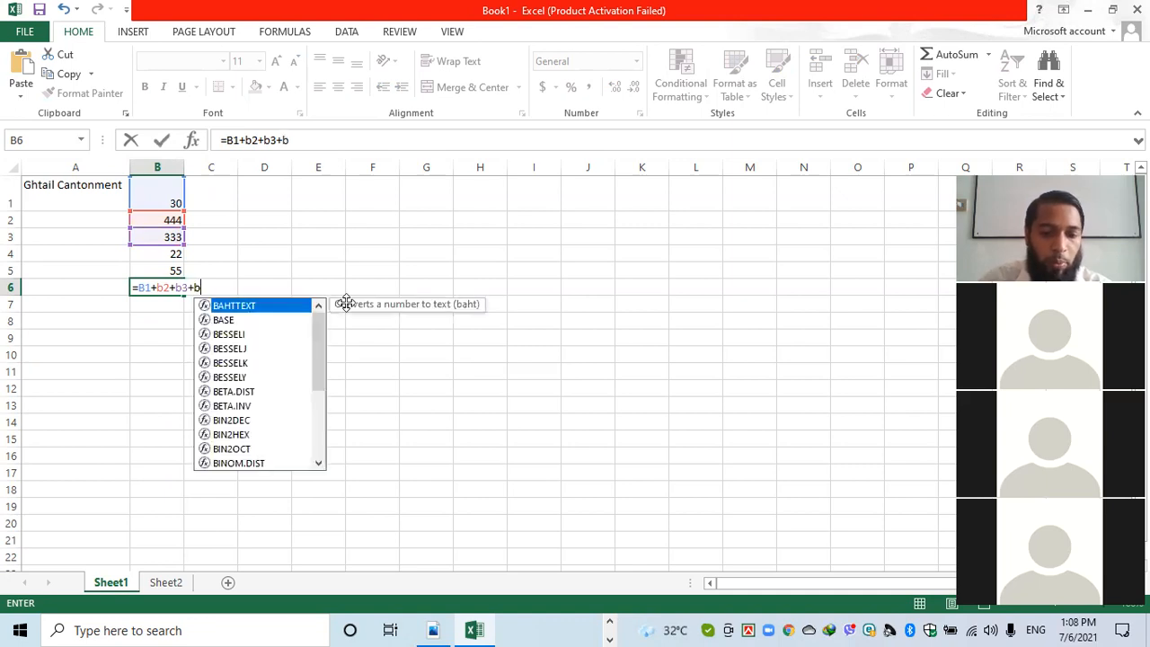
text(4=)
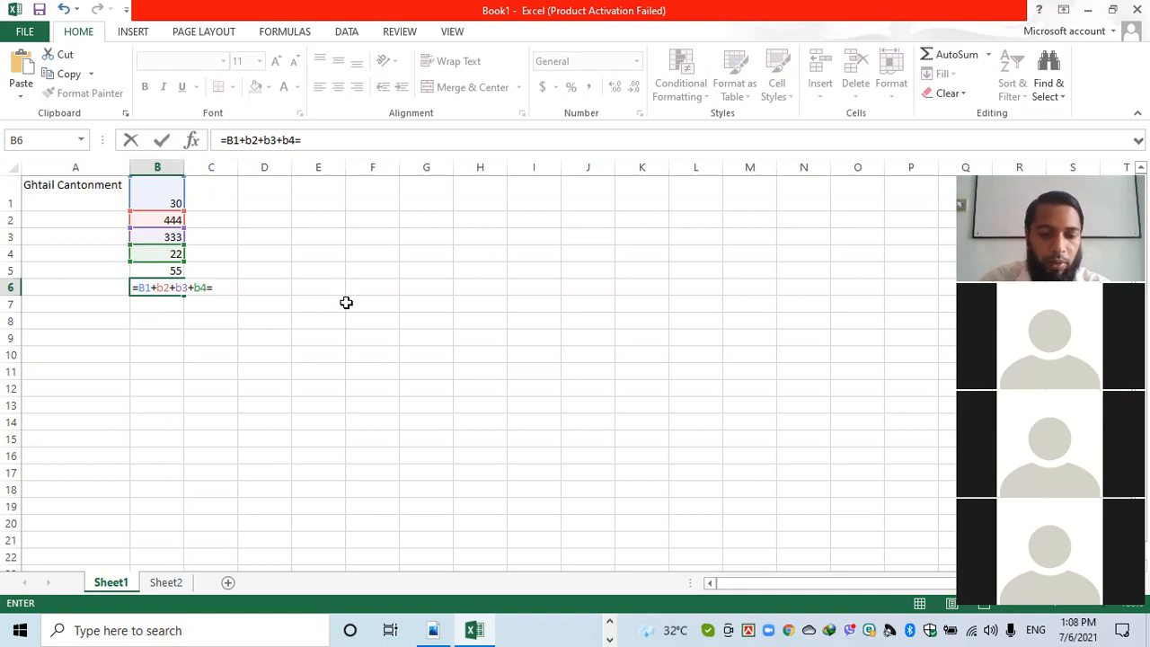
text(b5)
key(BackSpace)
key(BackSpace)
key(BackSpace)
text(+)
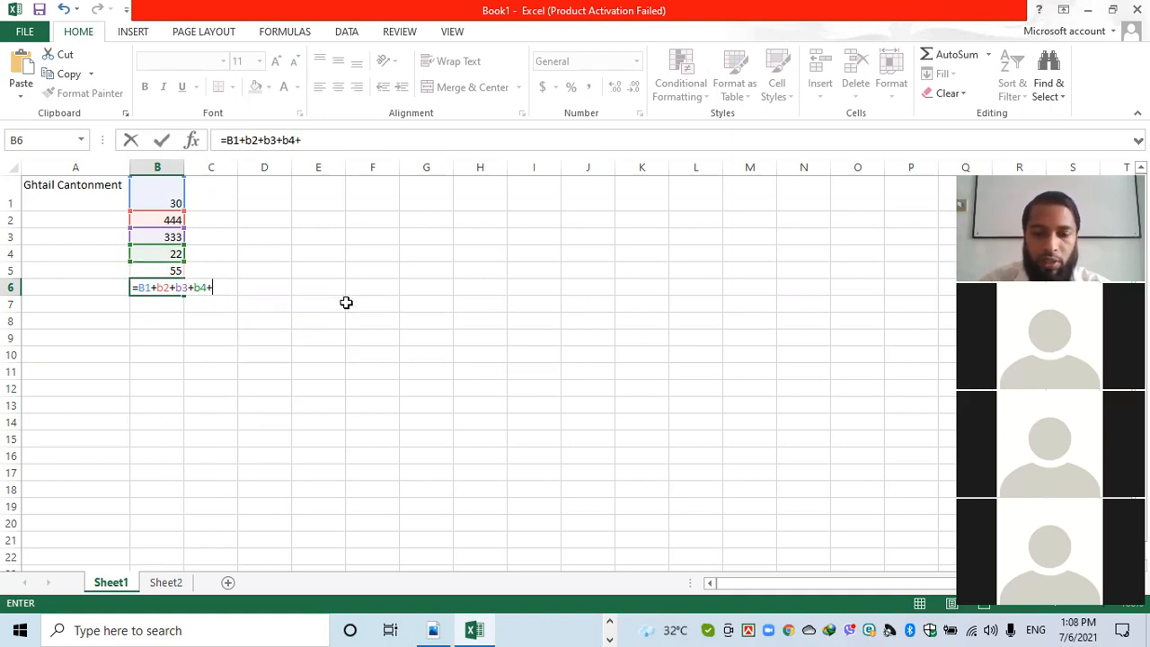
text(b5)
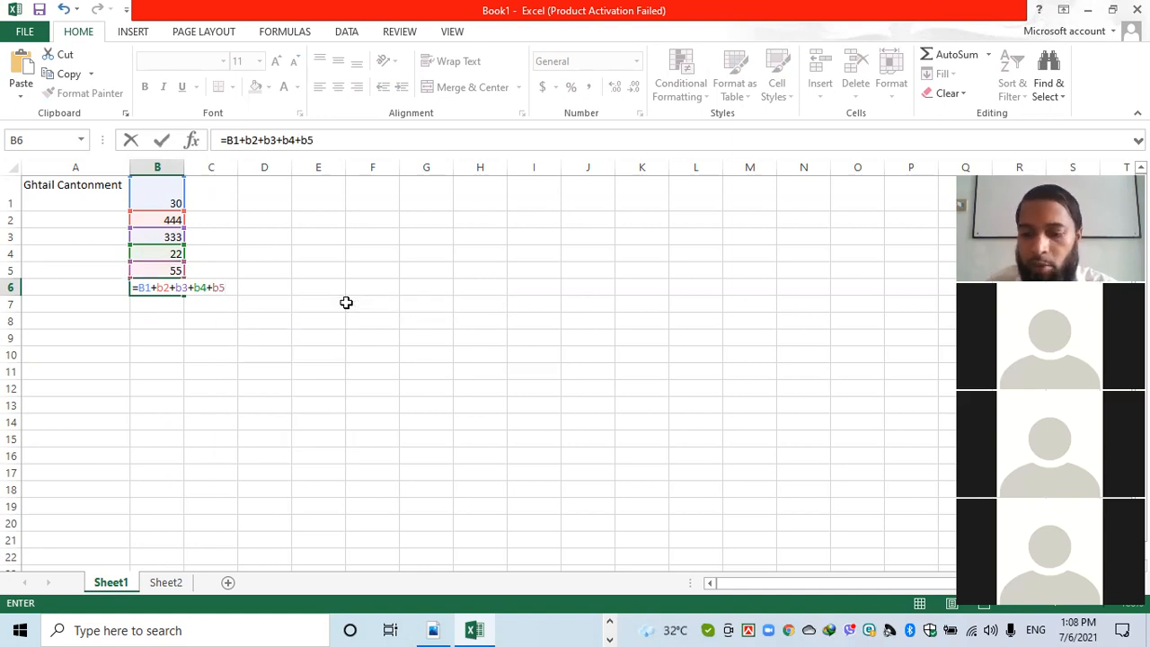
key(Return)
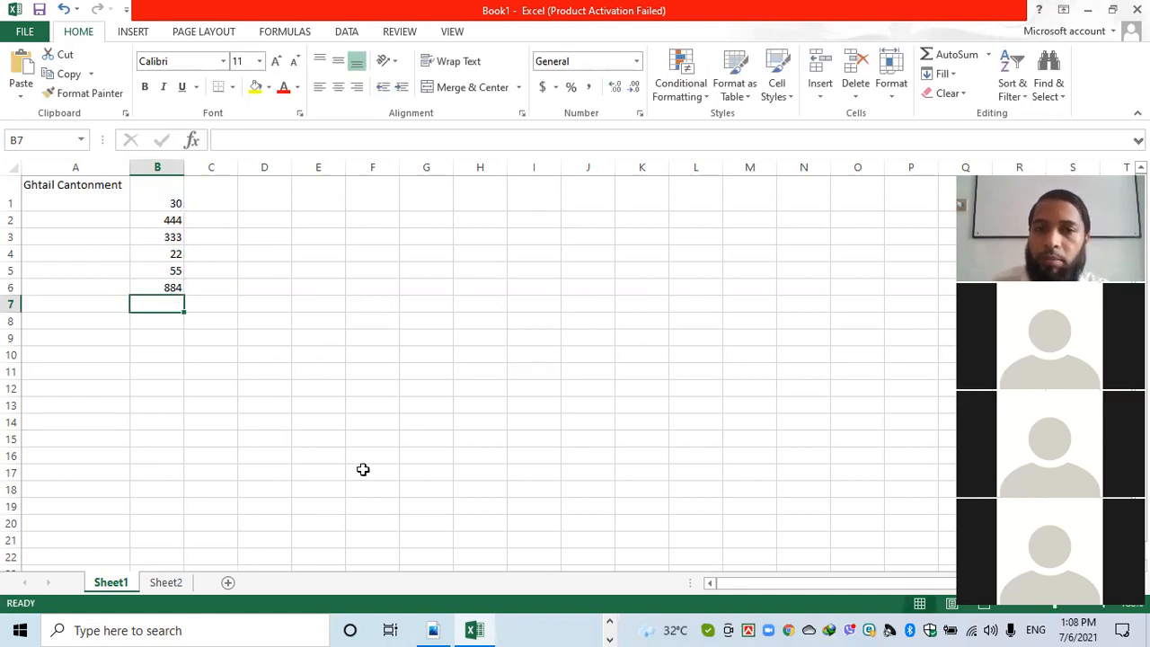
Widen column B and set the font size of cells B1 to B6 to 28.
drag(185, 167, 206, 291)
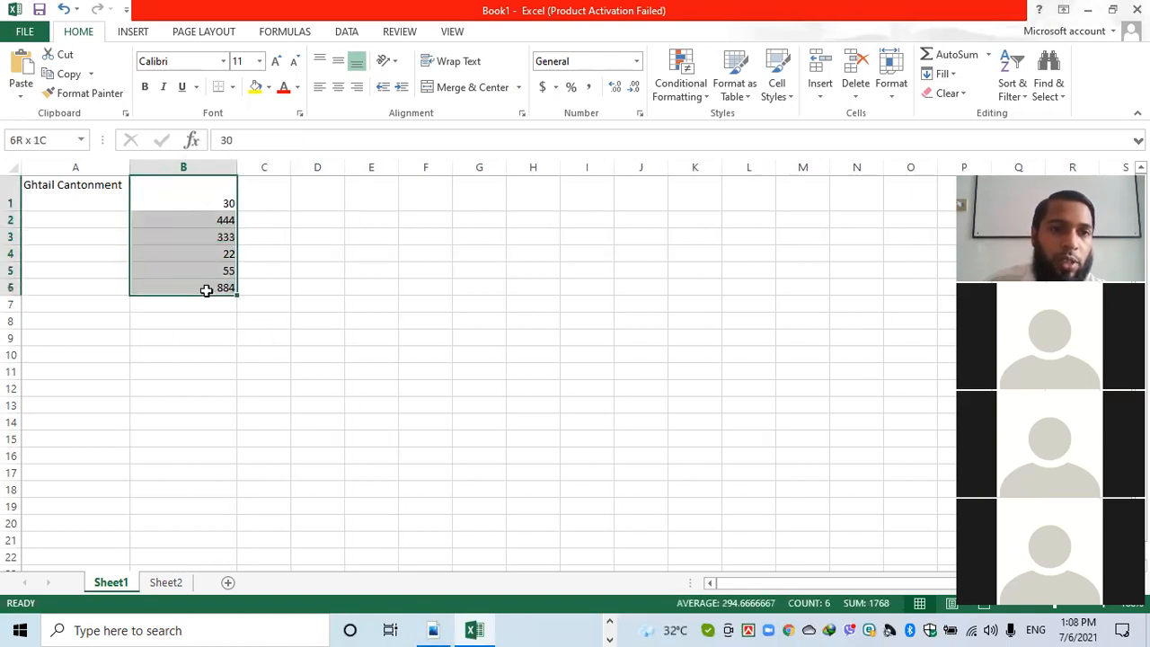
click(258, 61)
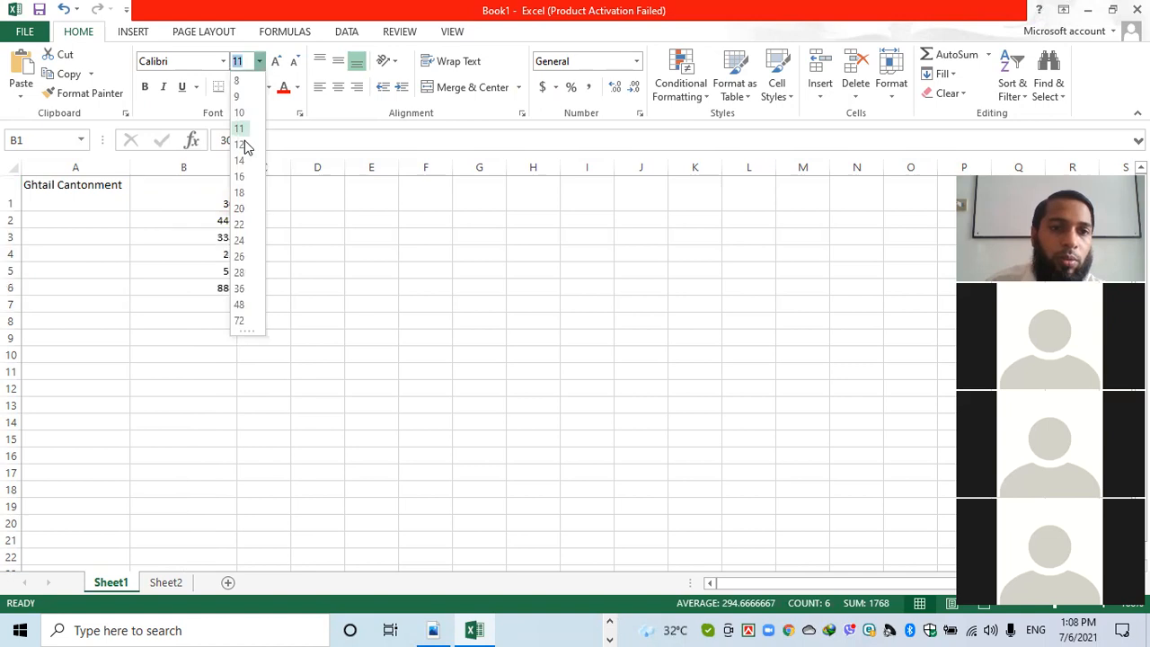
click(239, 273)
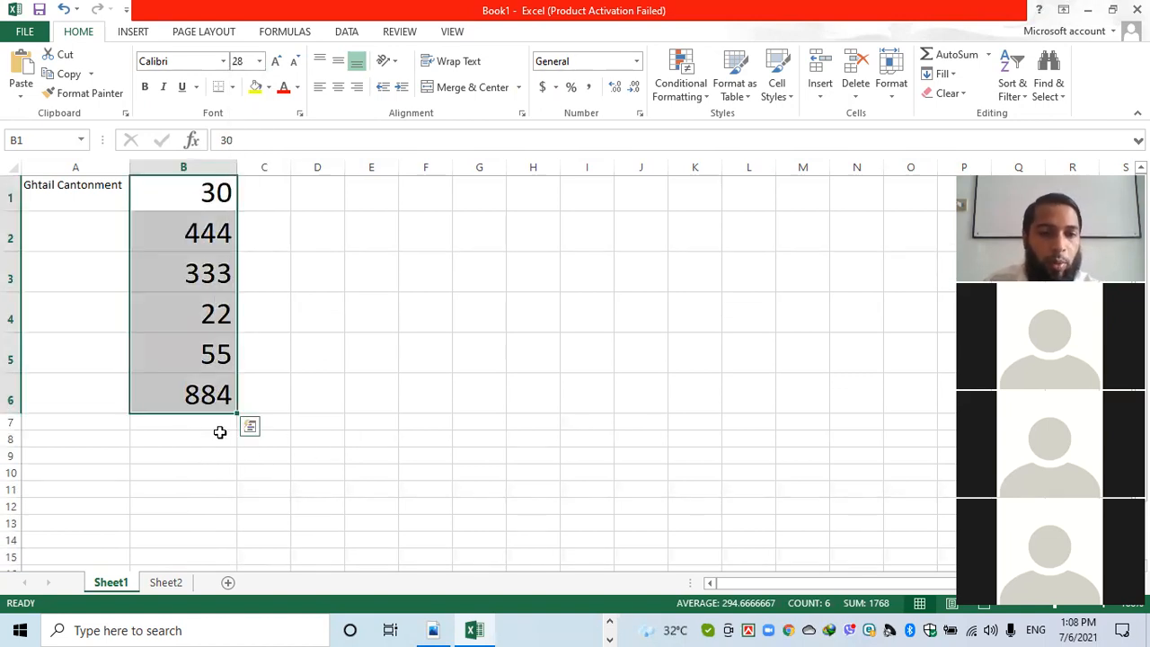
click(377, 434)
Select cell B6 and the empty cell beneath it to examine the addition formula.
click(209, 402)
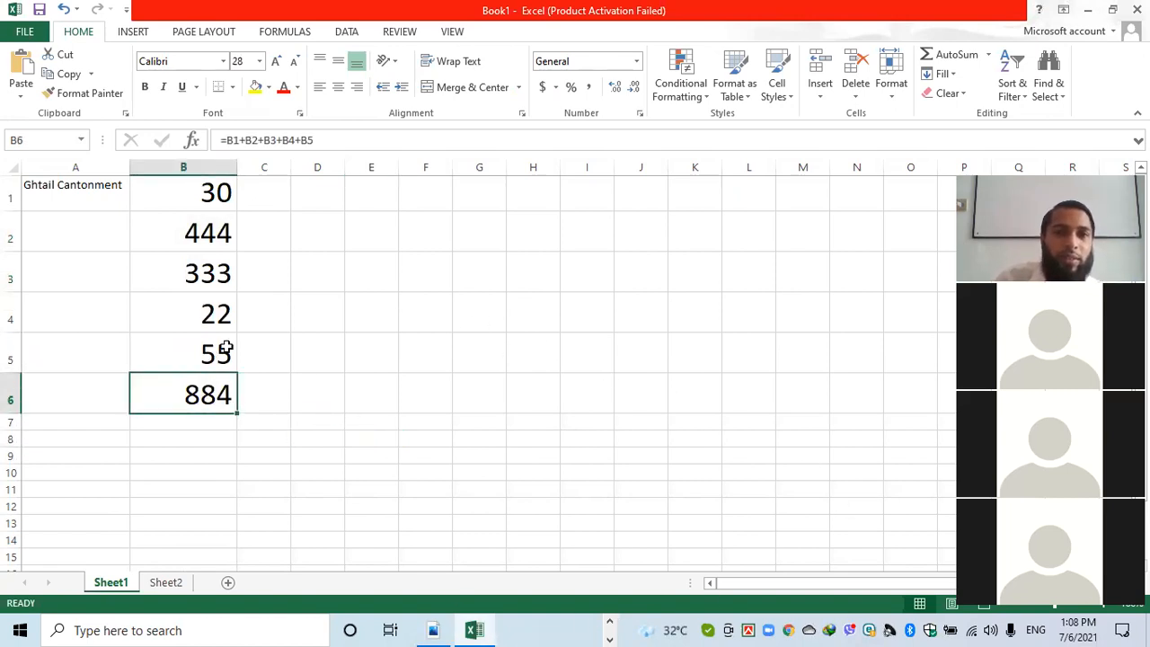
click(213, 435)
click(213, 405)
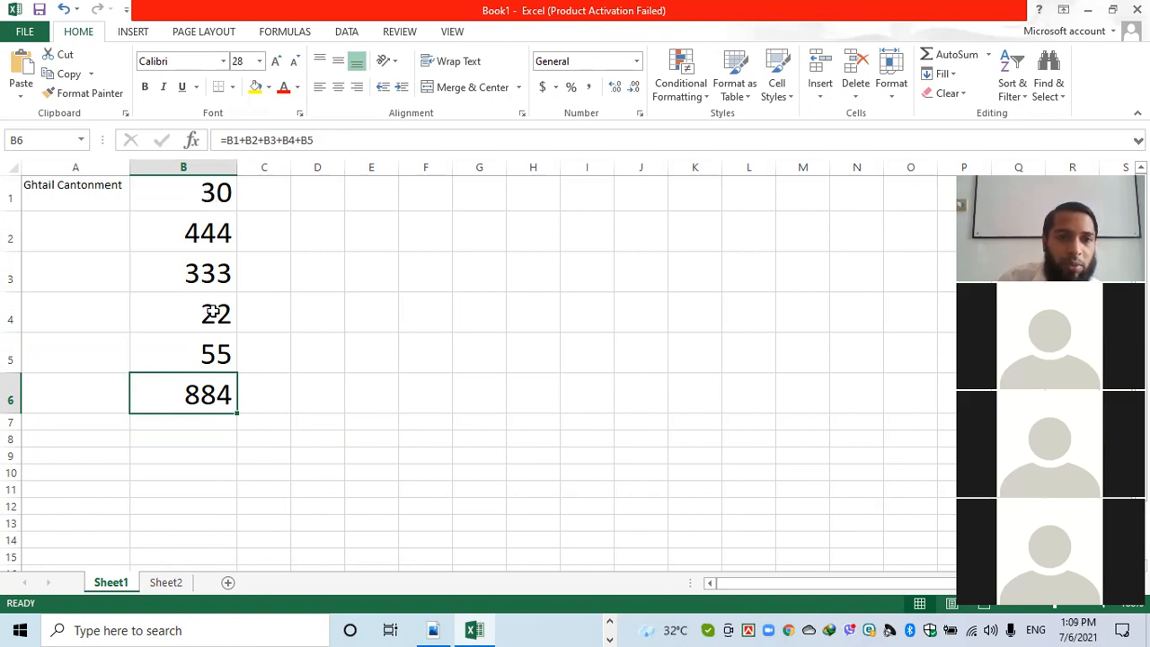
click(204, 424)
Set the font size of the range B1 to E25 to 28.
drag(170, 185, 390, 584)
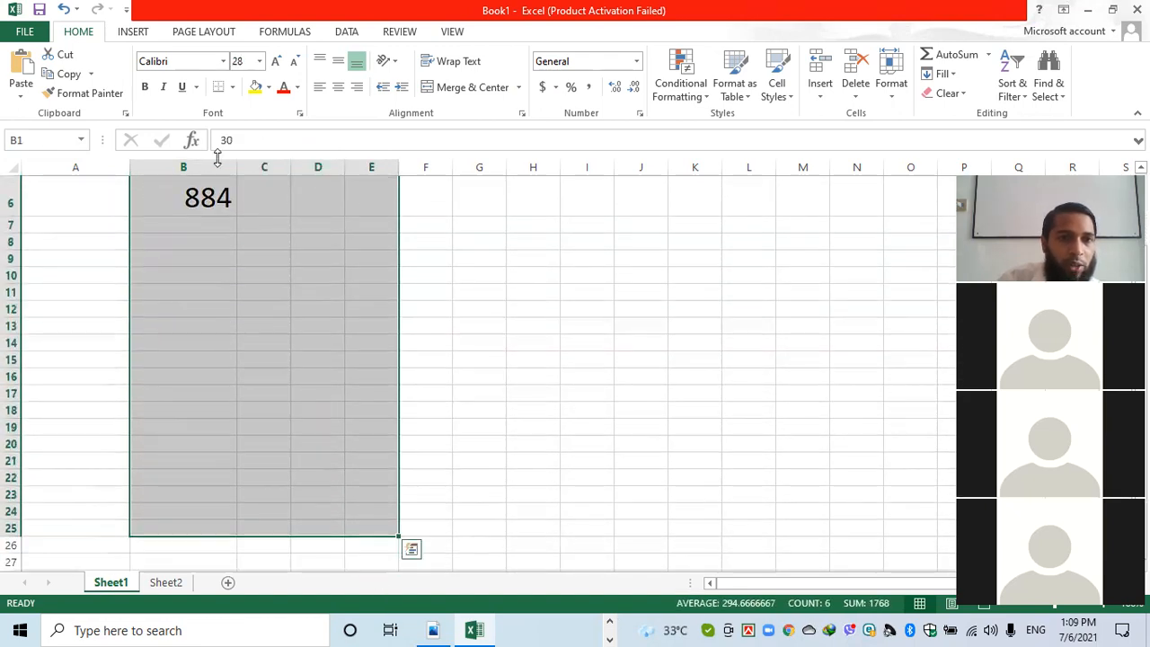
click(260, 65)
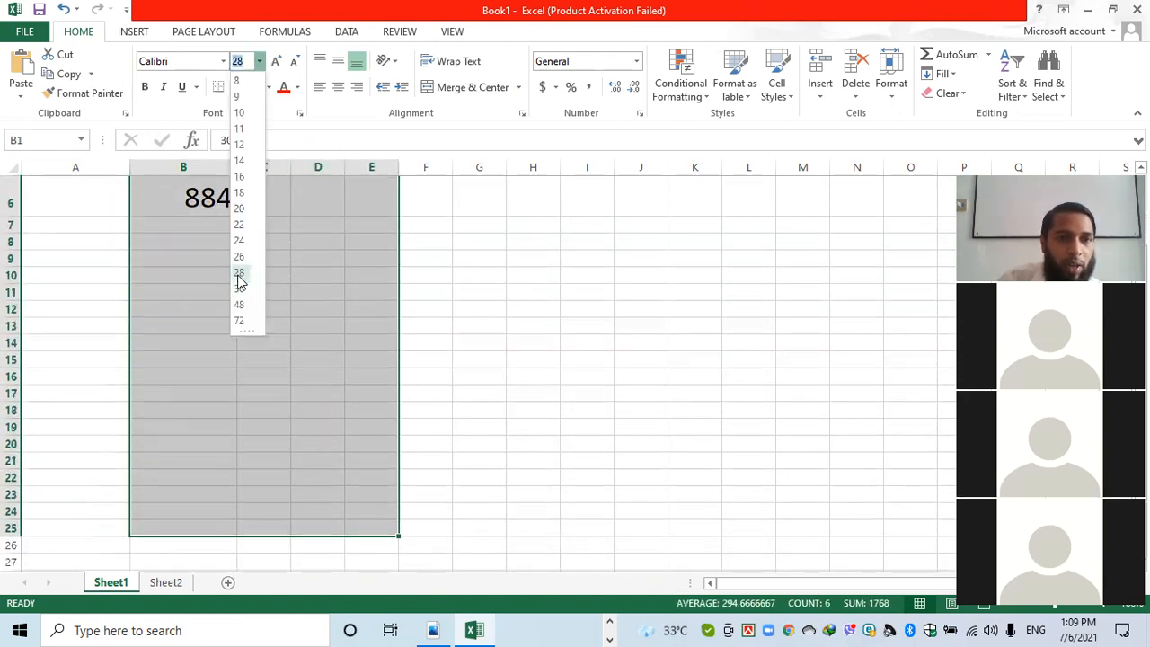
click(243, 288)
scroll(254, 350, down, 3)
scroll(242, 341, up, 2)
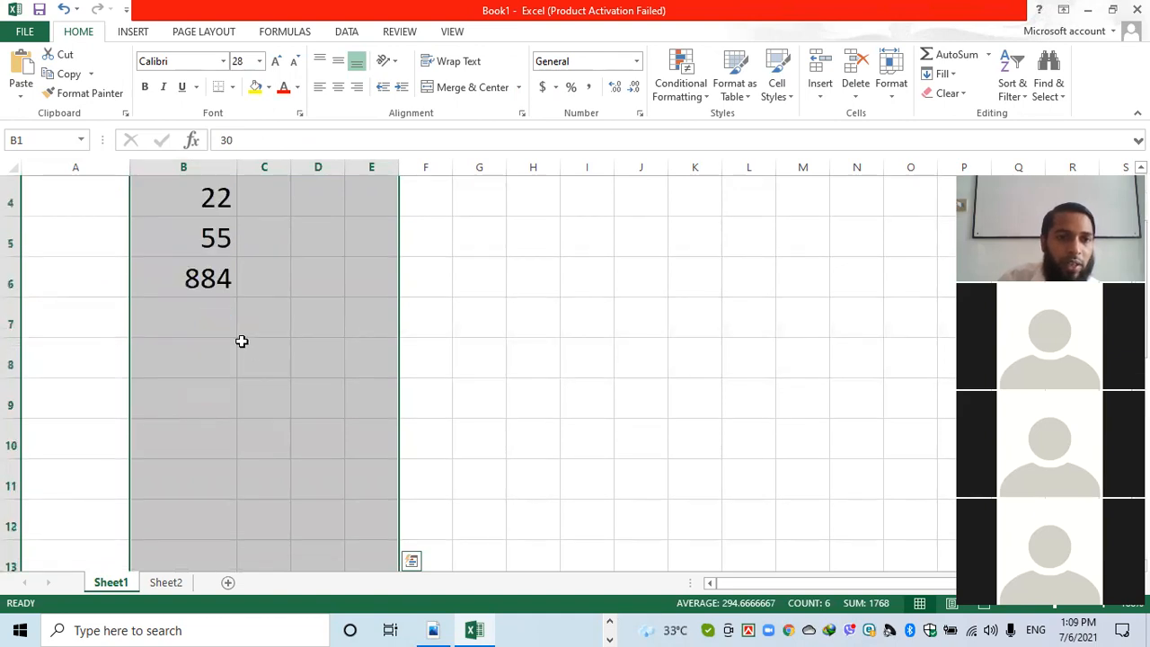
Enter the formula =SUM(B1:B6) in cell B7 to total the cells above it.
click(237, 332)
scroll(244, 340, up, 1)
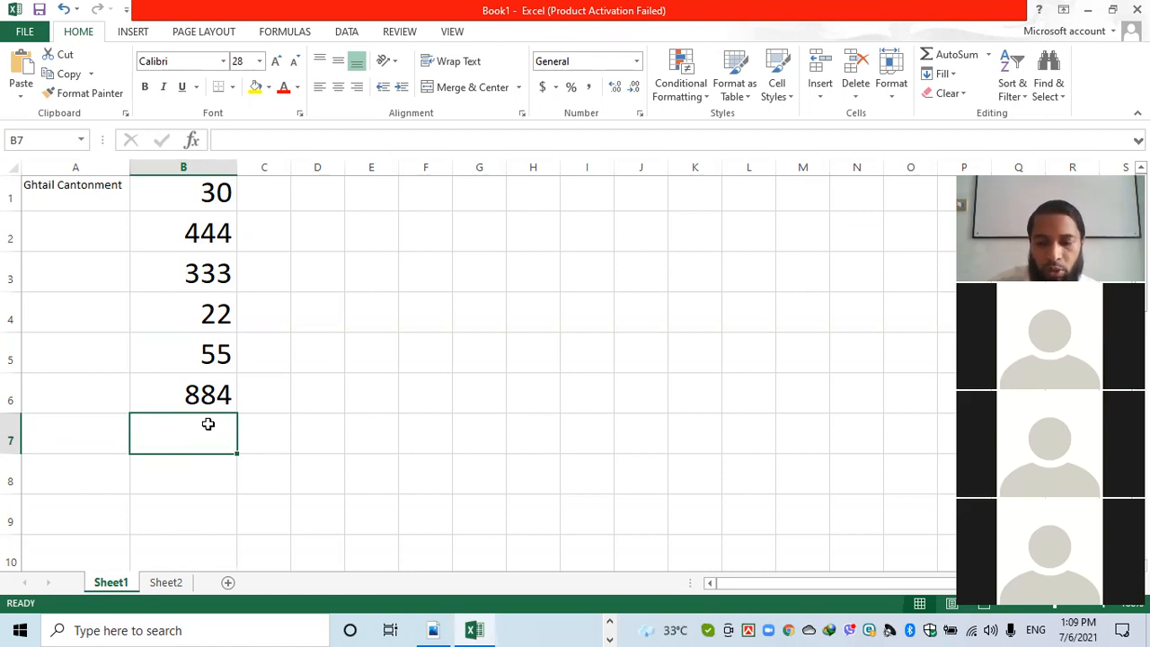
text(=)
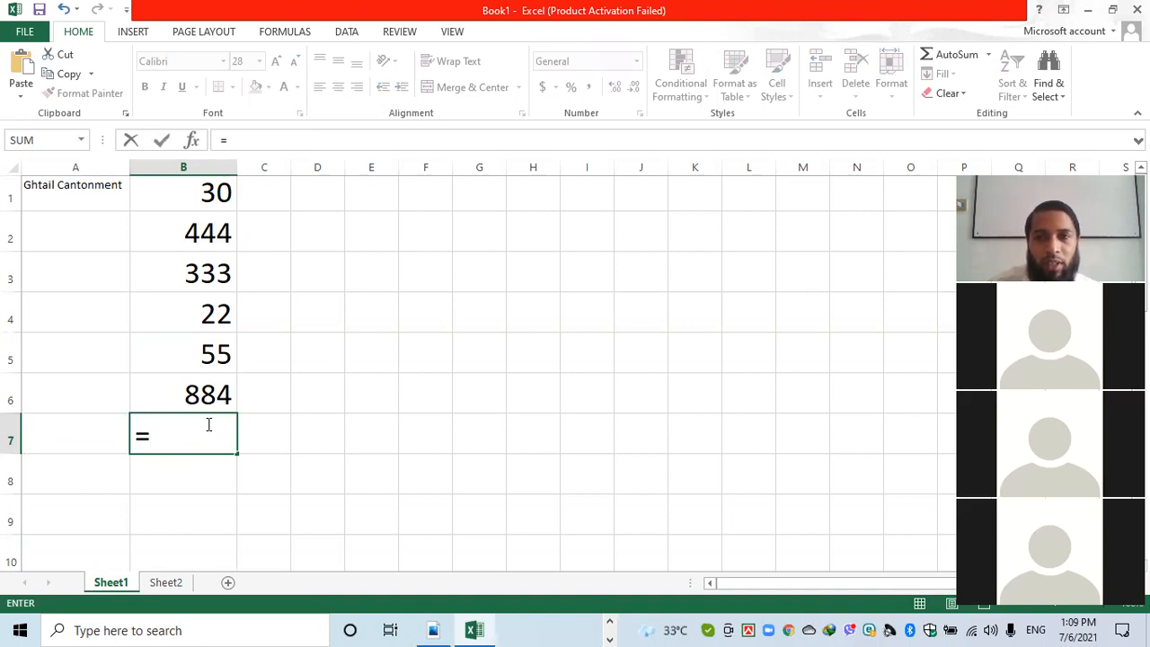
text(s)
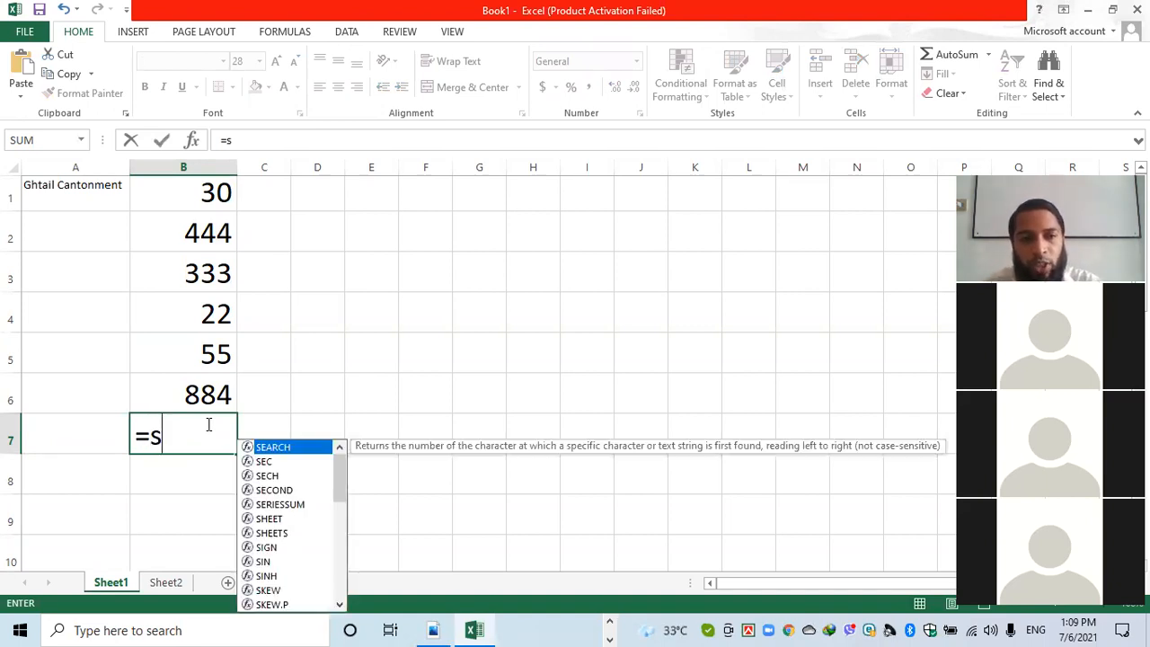
text(um)
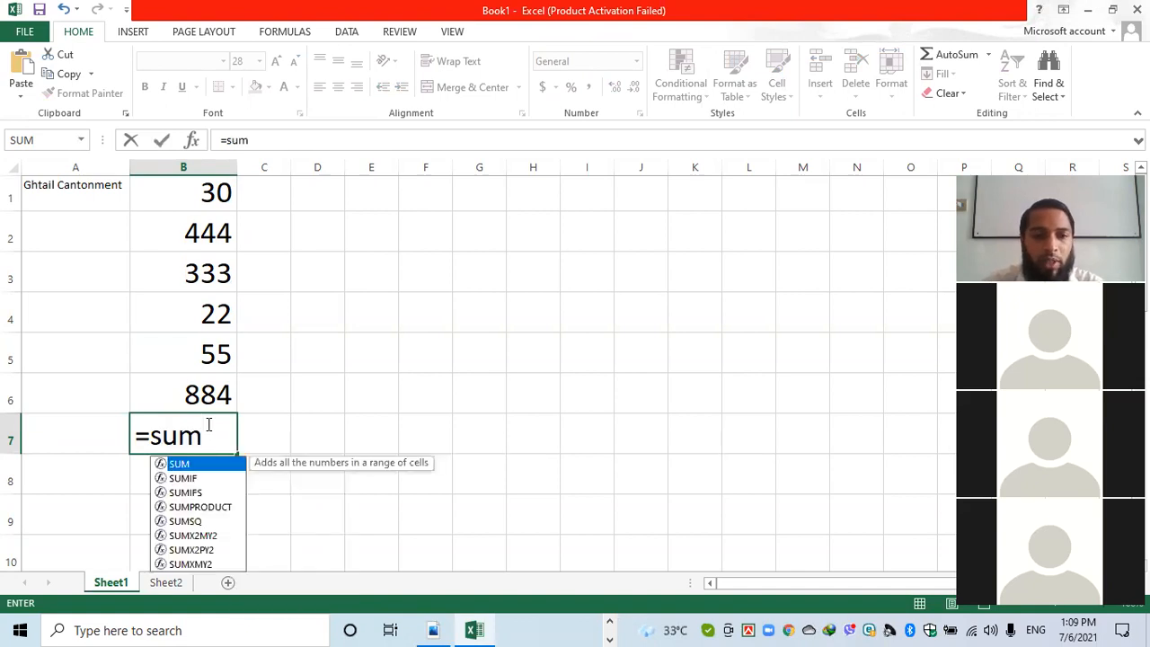
text(()
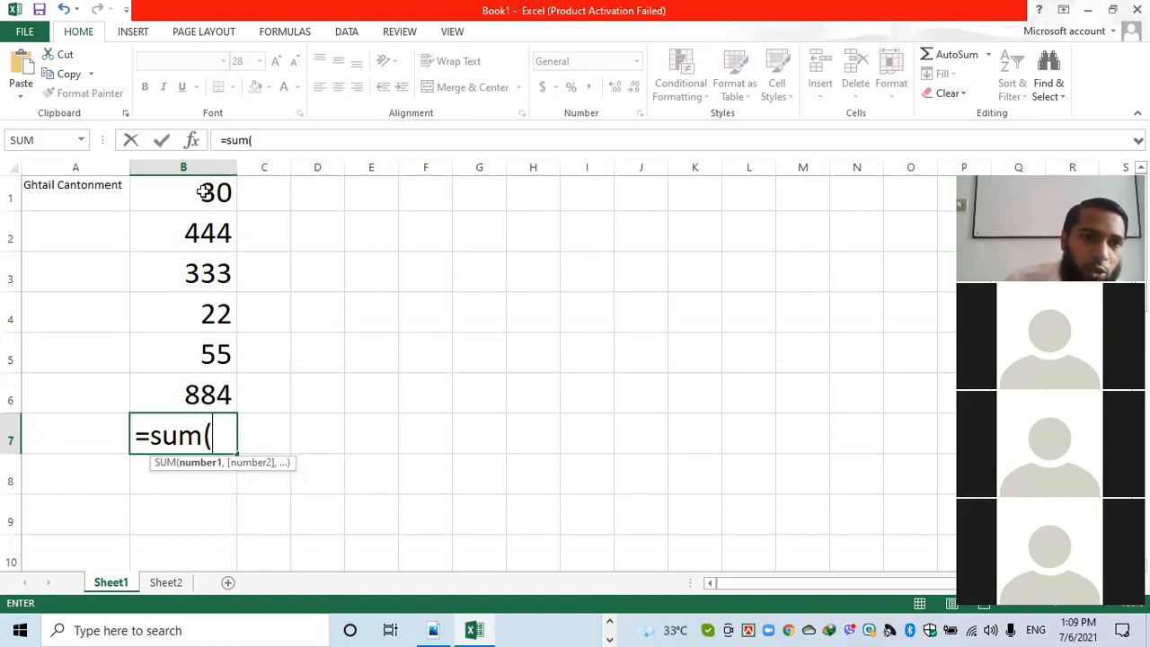
text(b1)
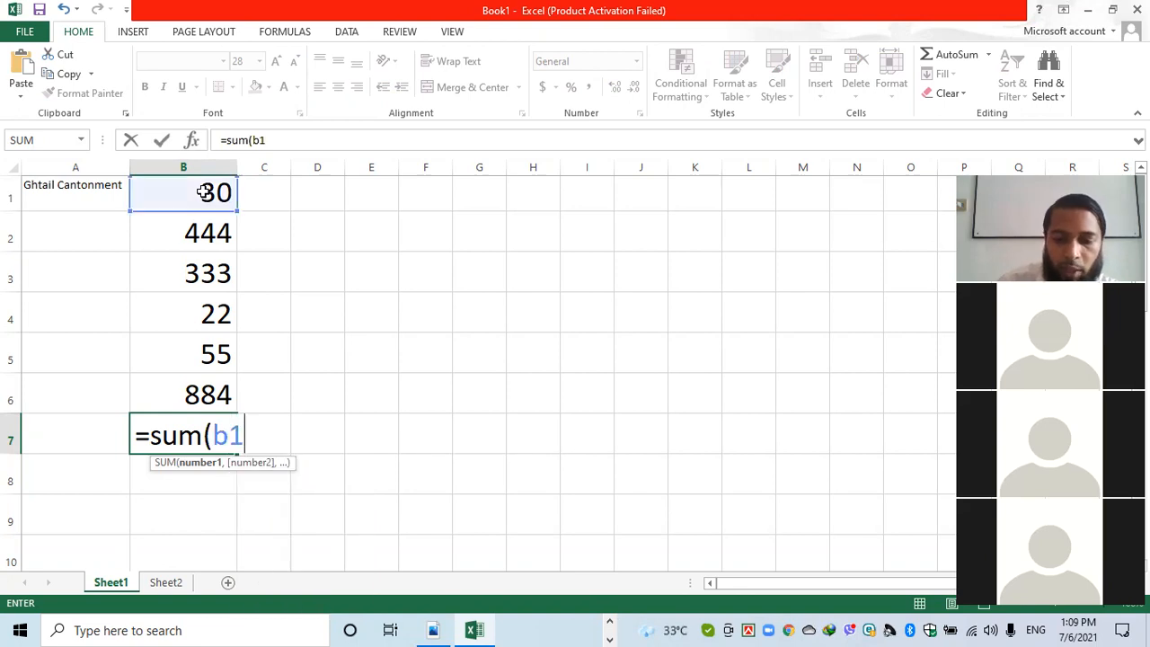
text(:)
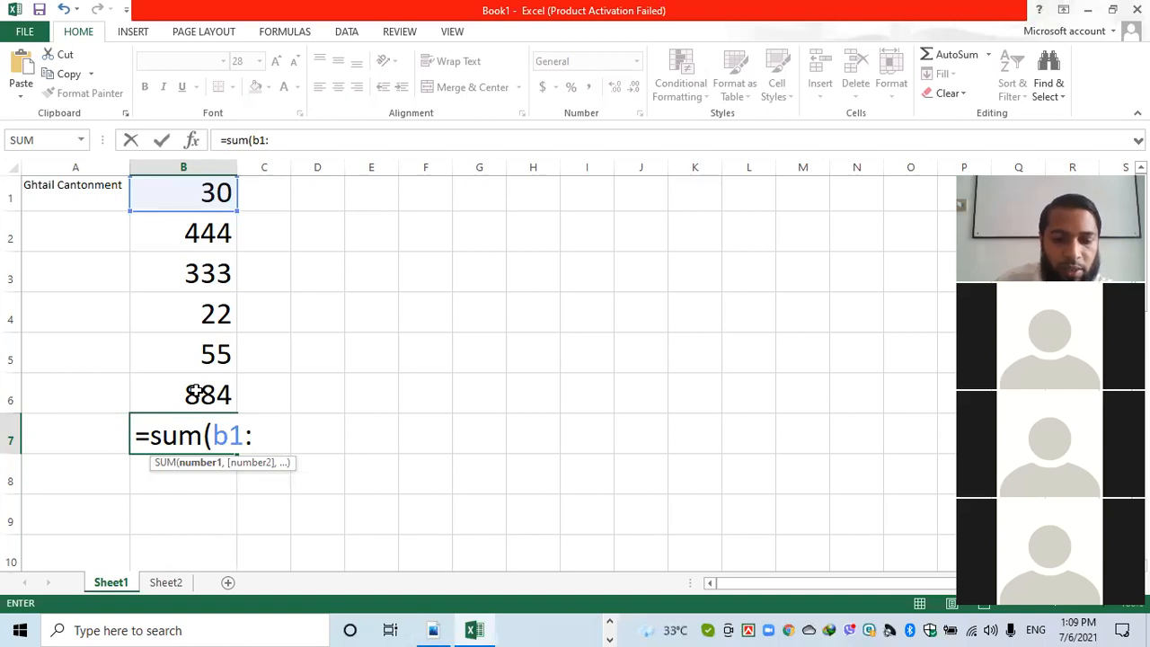
text(b6)
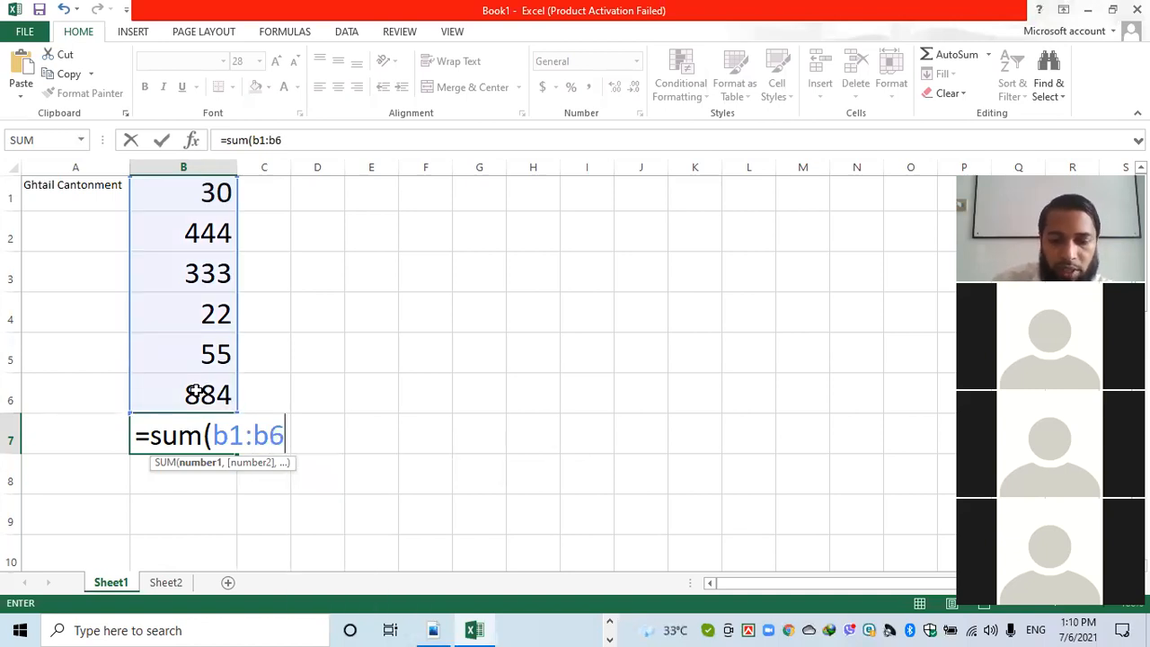
text())
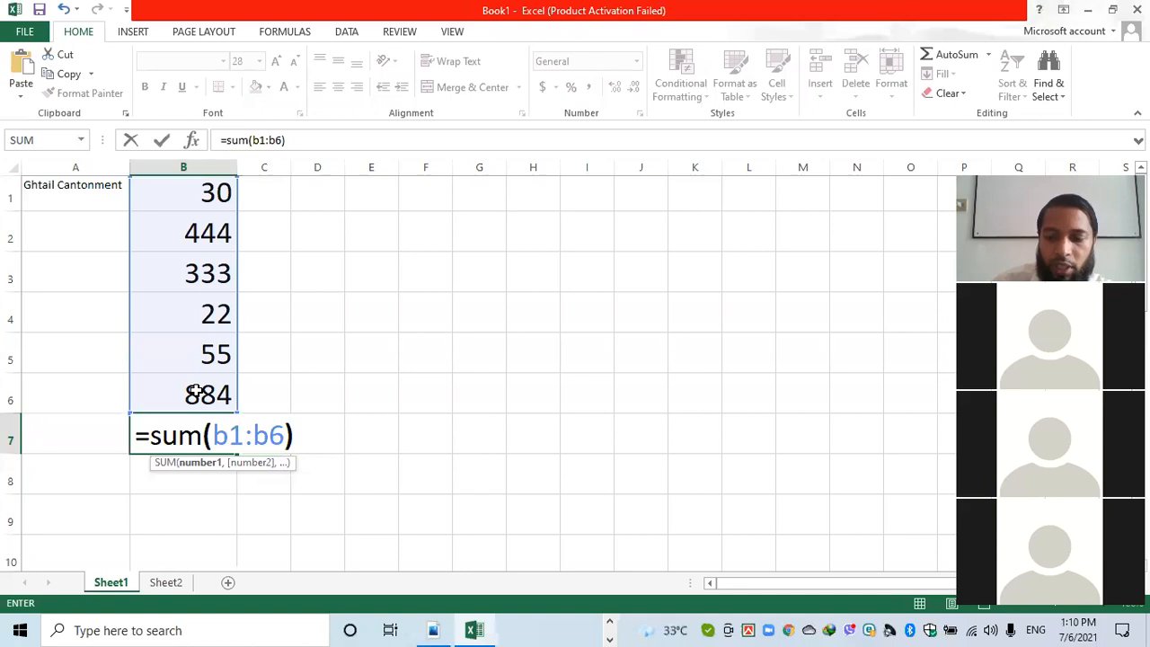
key(Return)
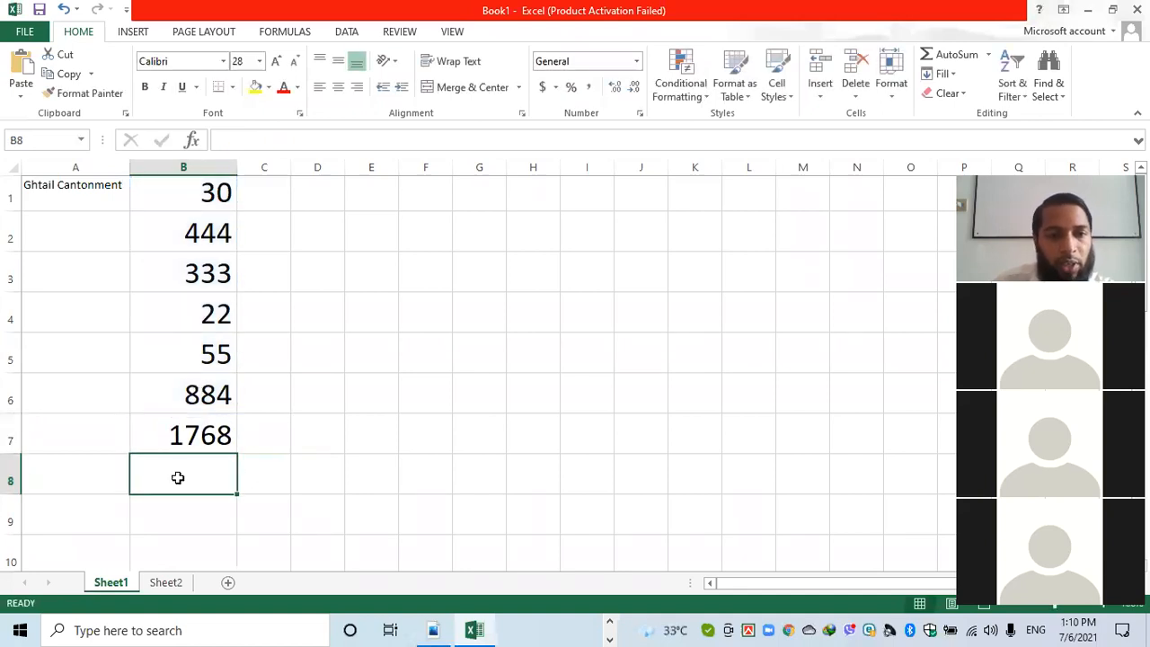
Examine the SUM formula in cell B7 and select the empty cell B8 beneath it.
click(207, 432)
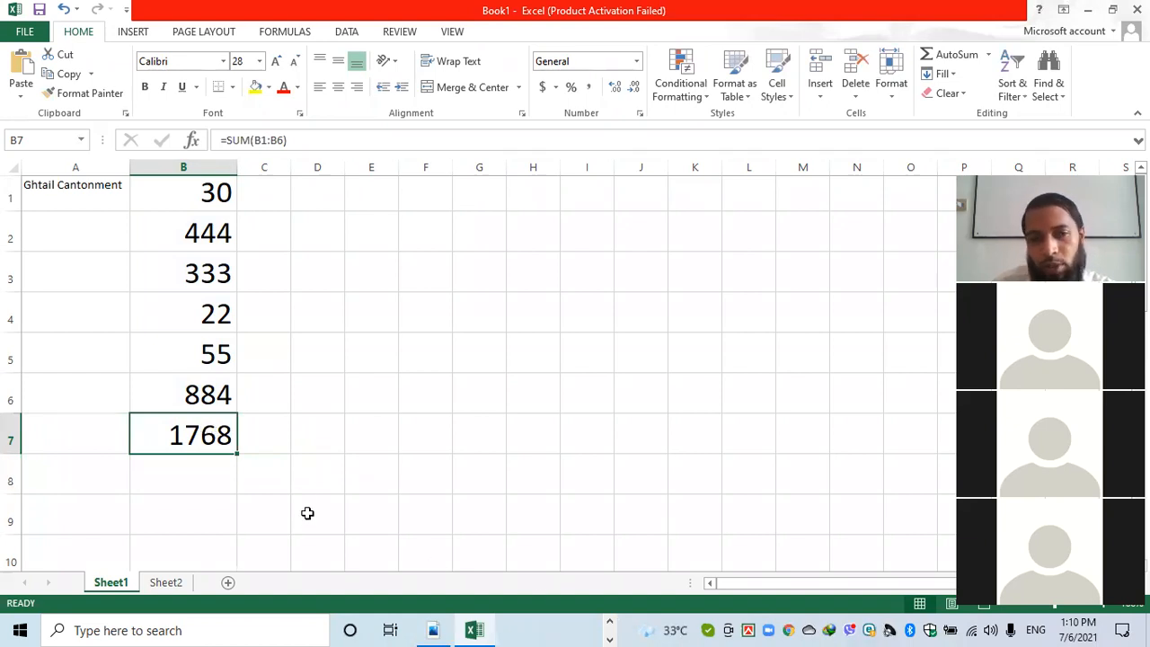
click(206, 470)
click(224, 433)
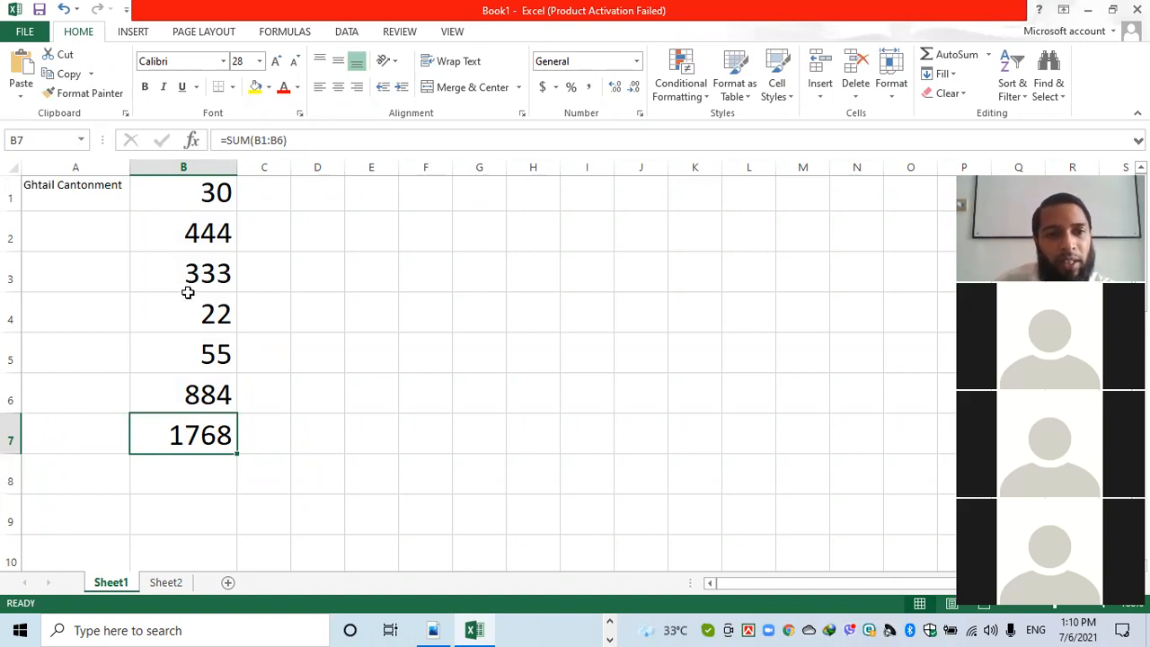
click(195, 466)
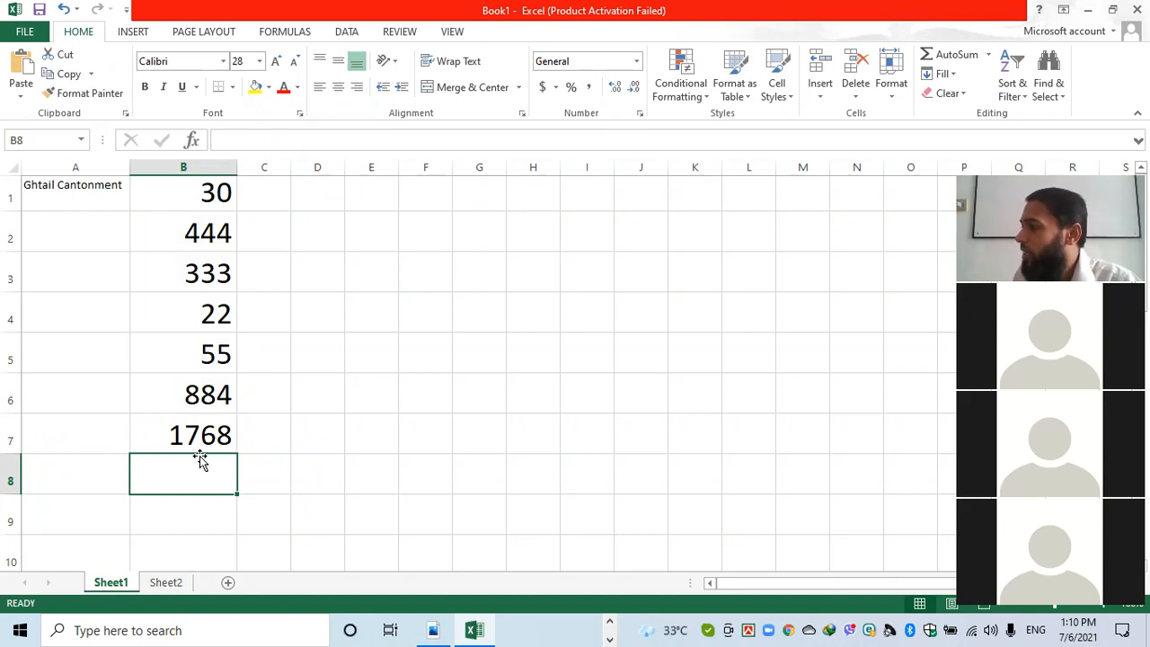
Use AutoSum on the range B1:B8 and again on B1:B9 to place totals in cells B8 and B9.
click(192, 190)
drag(192, 190, 185, 476)
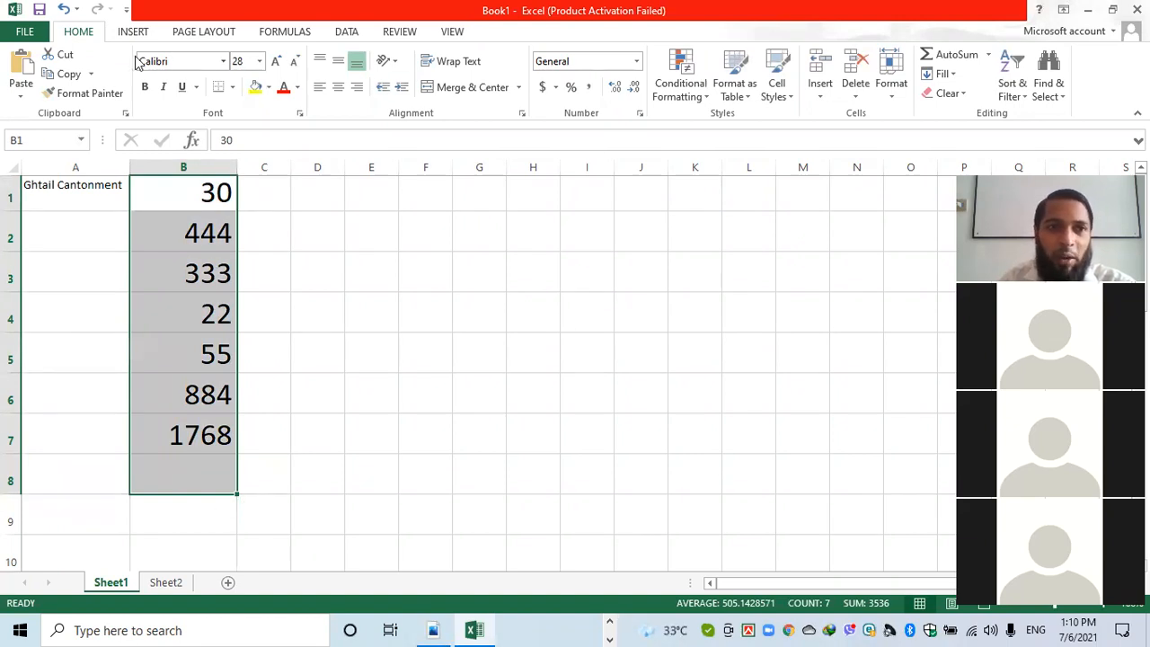
click(966, 58)
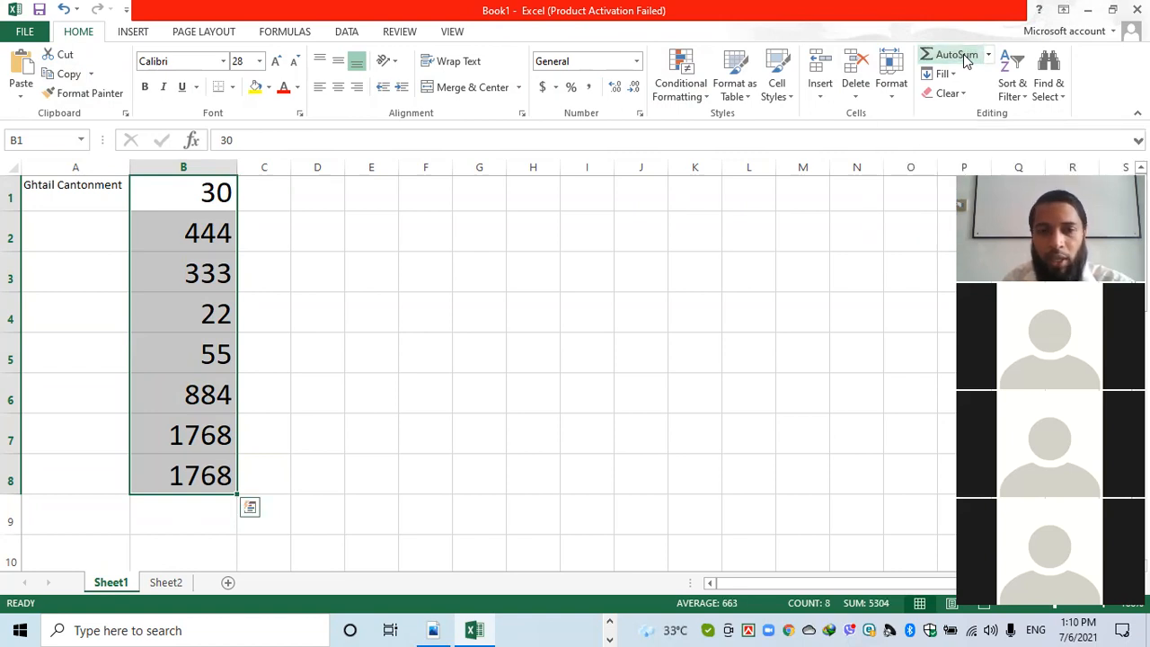
click(196, 472)
drag(209, 200, 206, 504)
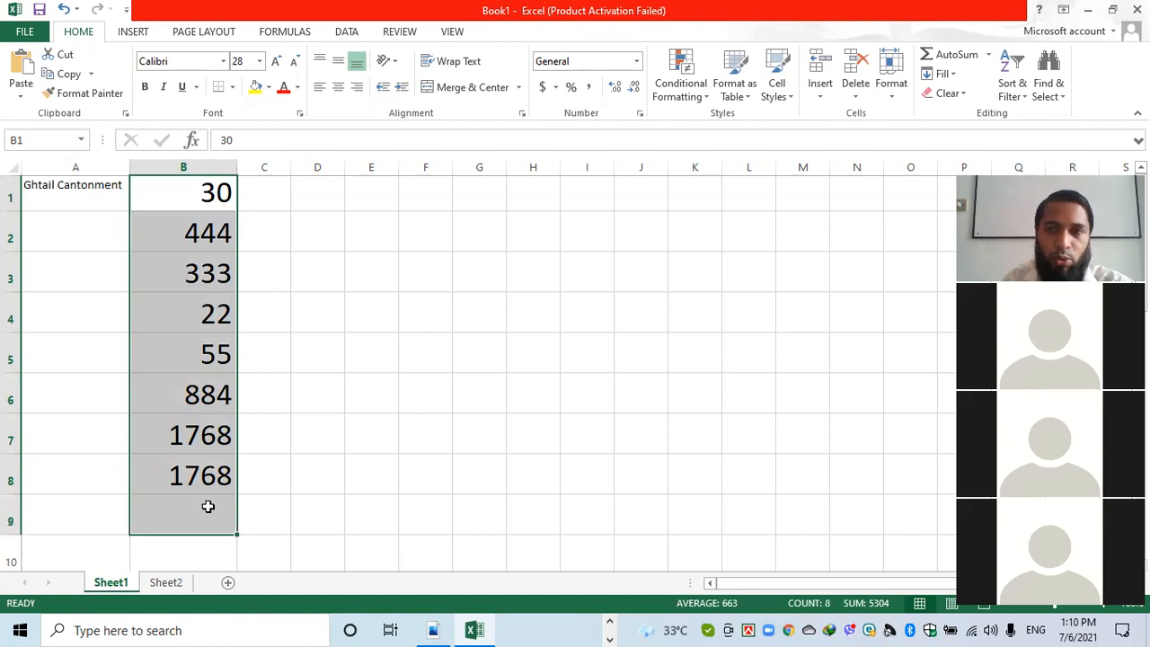
click(950, 59)
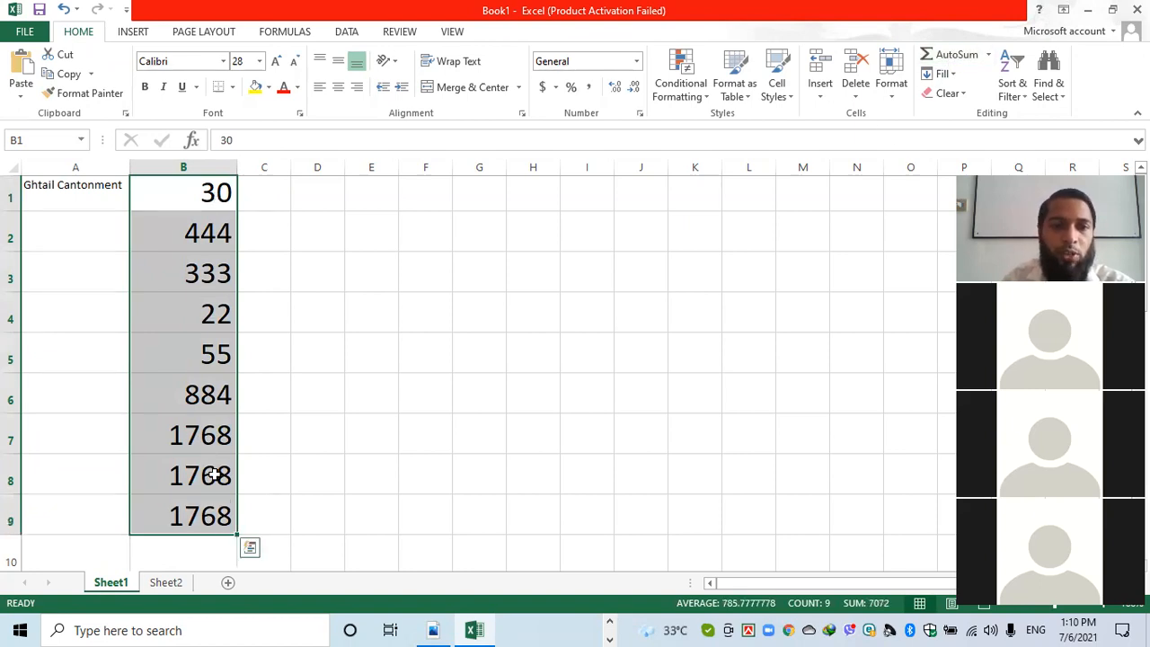
Compare the formulas behind the totals in cells B7 and B8.
click(249, 442)
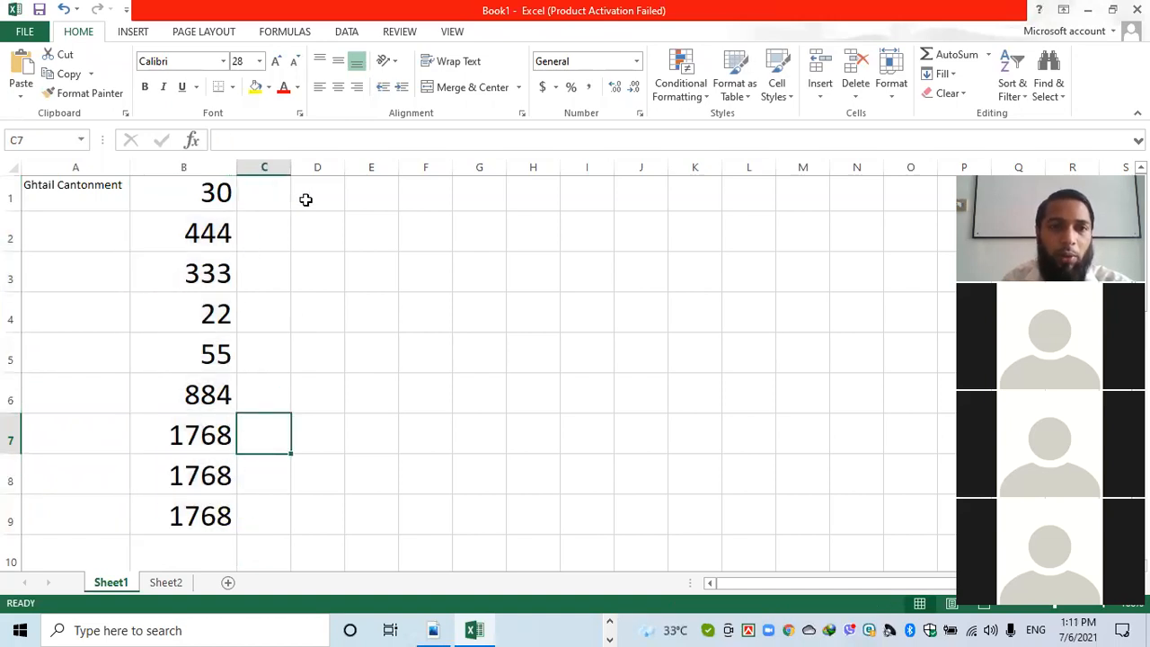
click(198, 440)
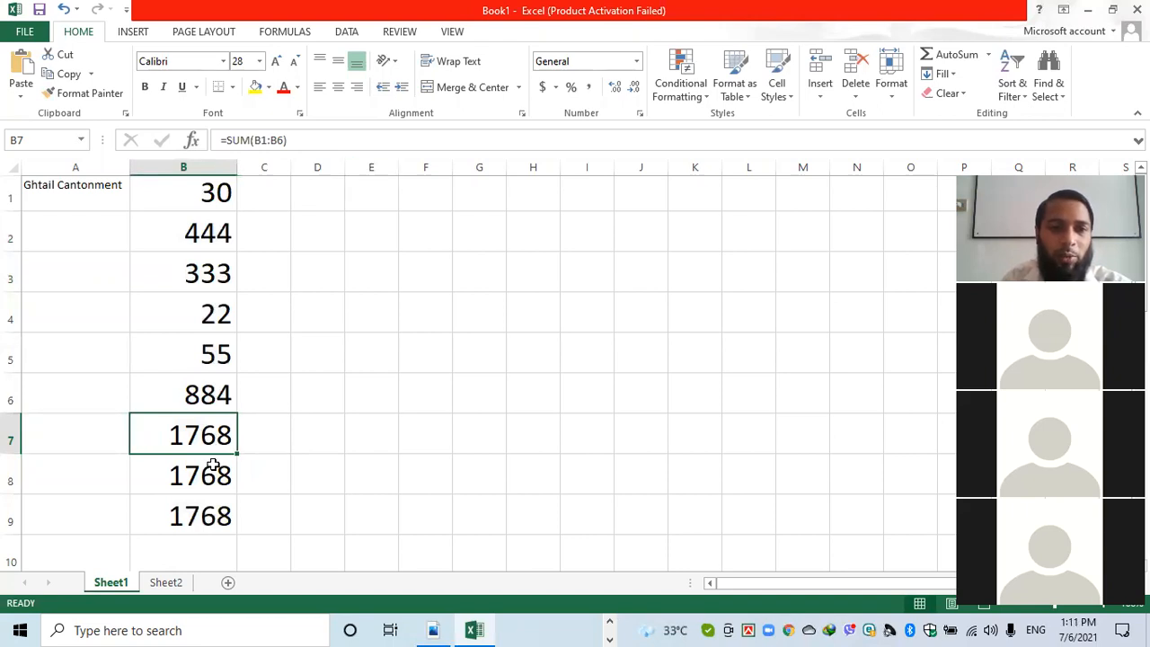
click(216, 469)
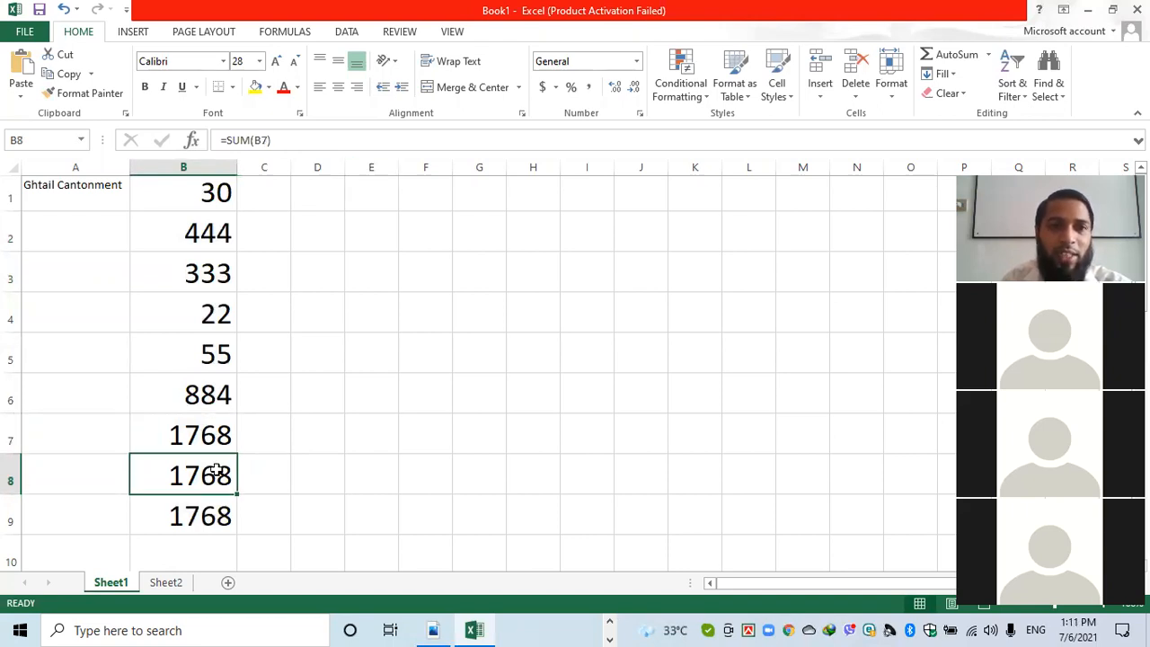
click(217, 433)
Enter the numbers 30, 44, 33, 55, 66, 22 and 77 in cells D1 to D7.
click(314, 194)
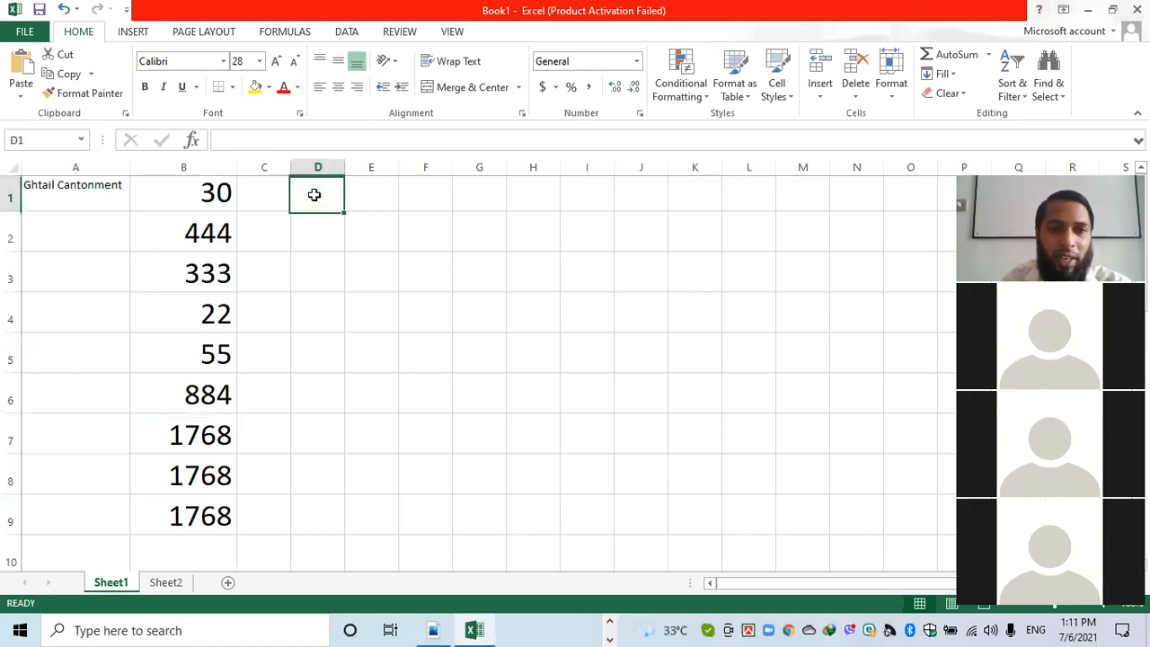
text(30)
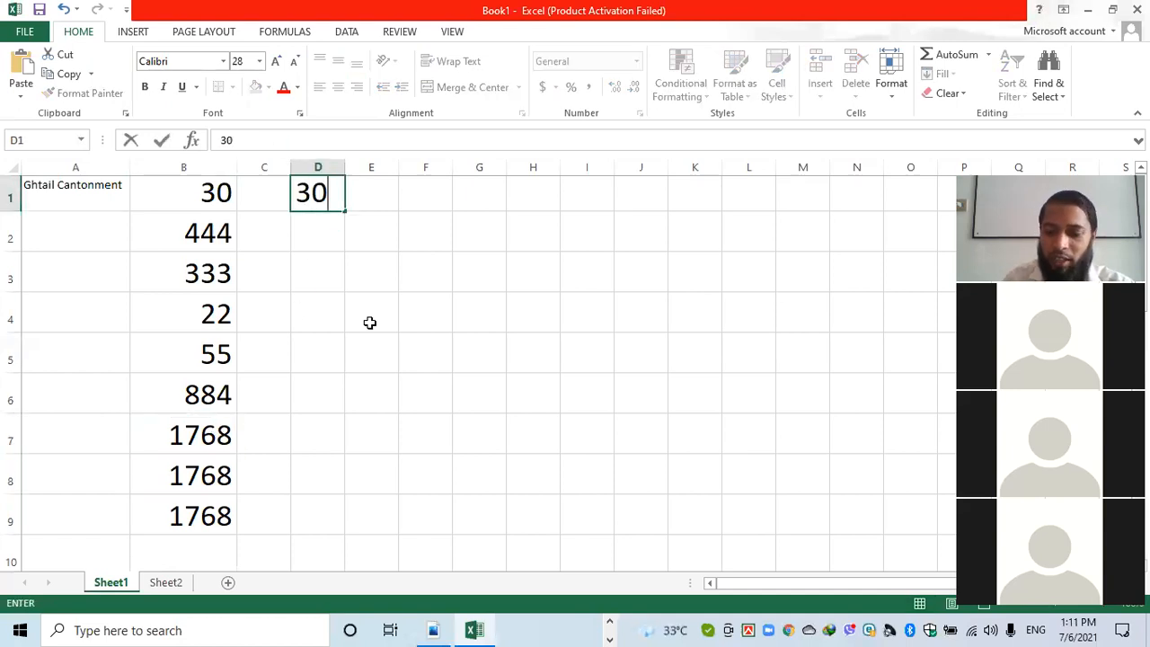
key(Return)
text(444)
key(BackSpace)
key(Return)
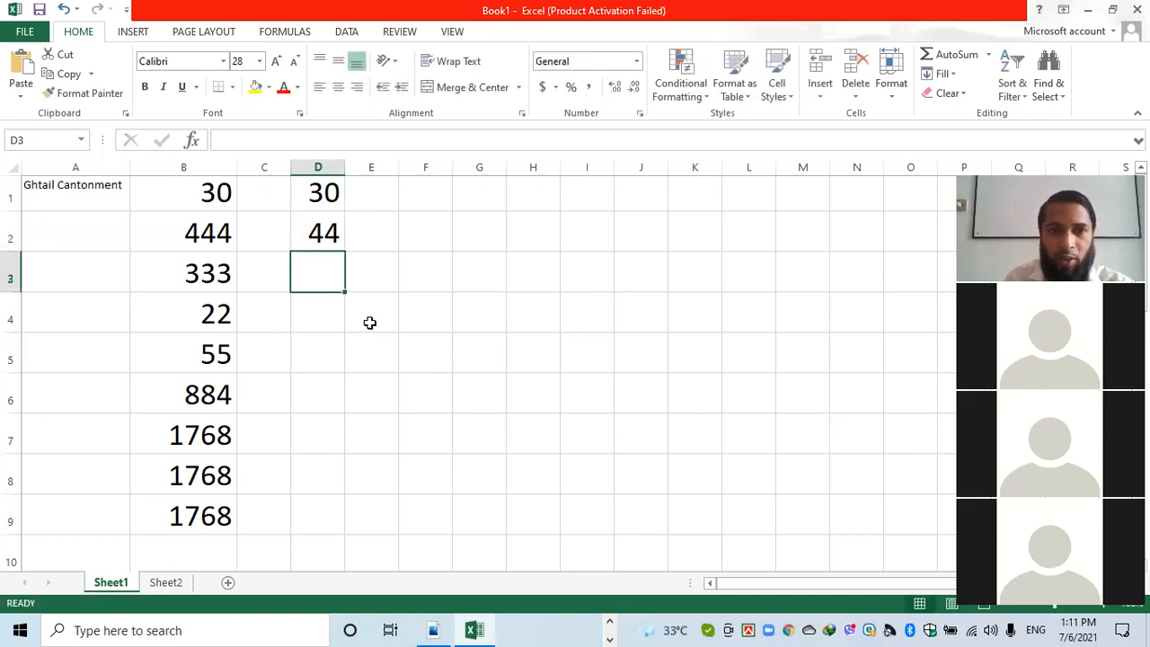
text(33)
key(Return)
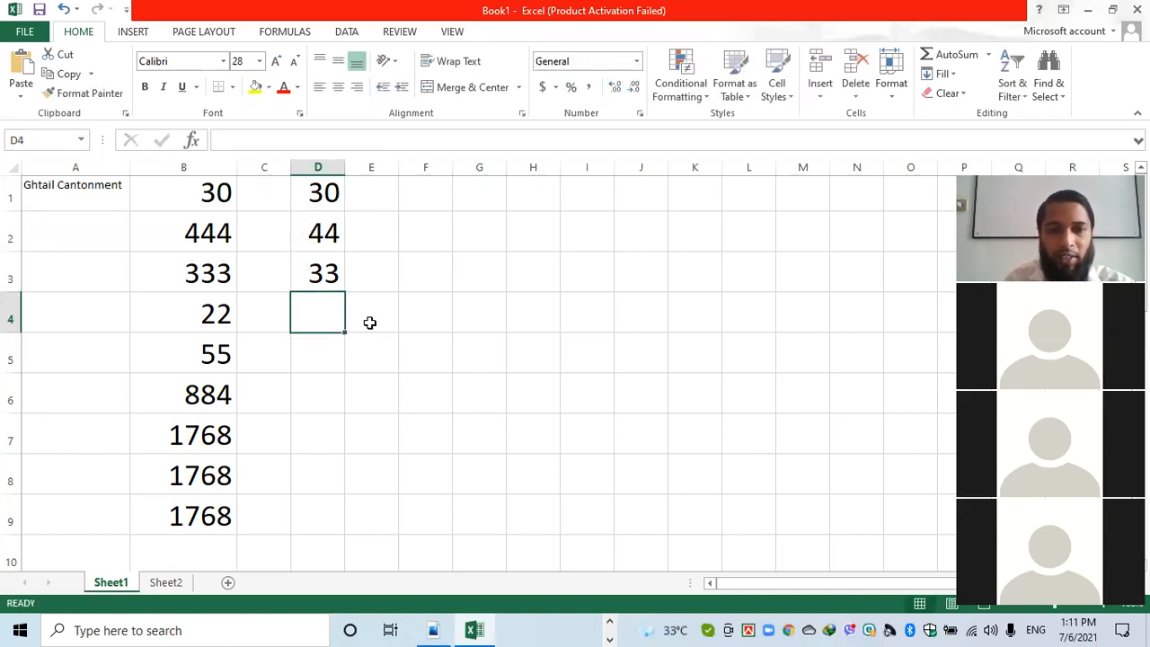
text(55)
key(Return)
text(66)
key(Return)
text(22)
key(Return)
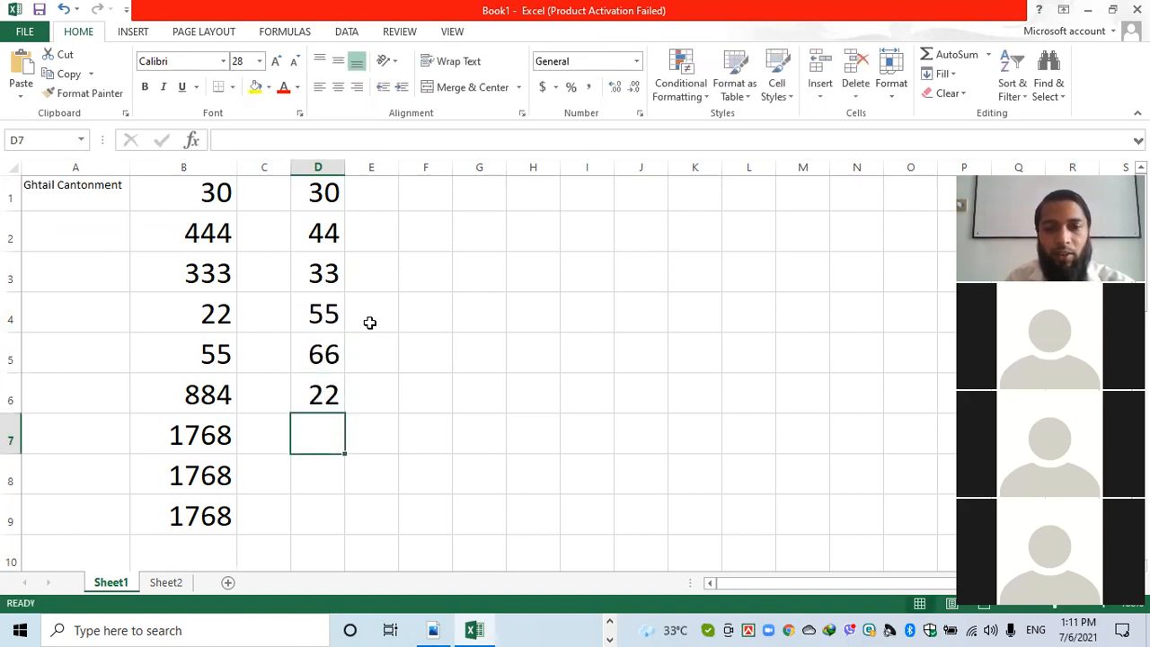
text(77)
key(Return)
Total D1 to D7 in cell D8 with AutoSum and widen column D so the total fits.
click(317, 191)
drag(317, 192, 309, 469)
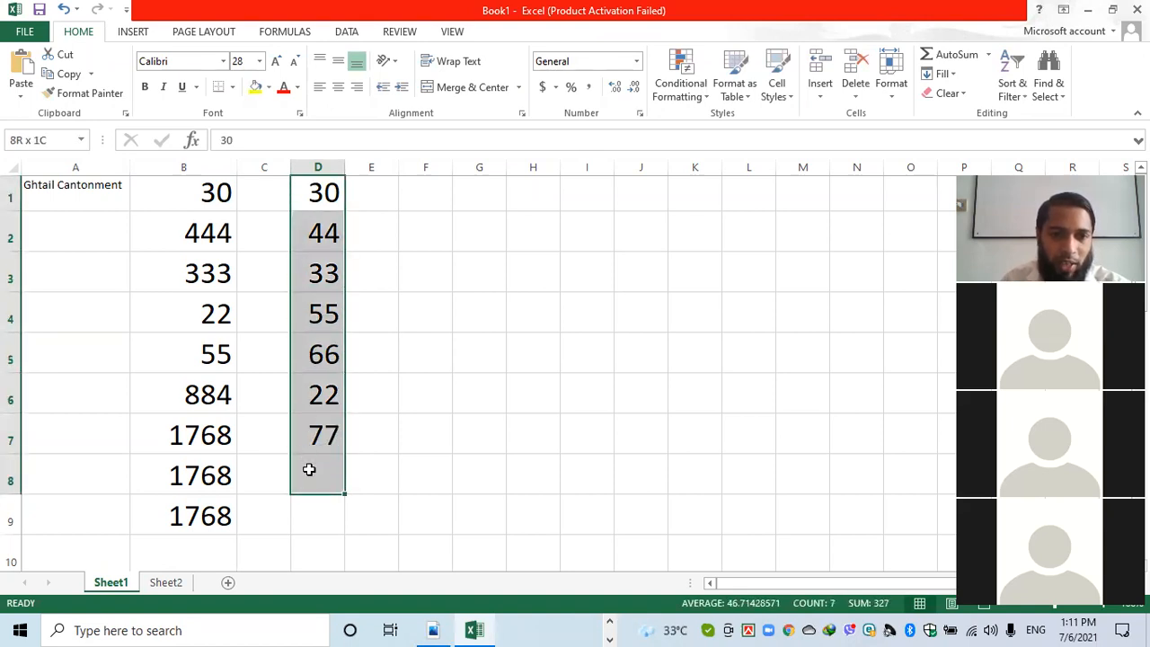
click(957, 56)
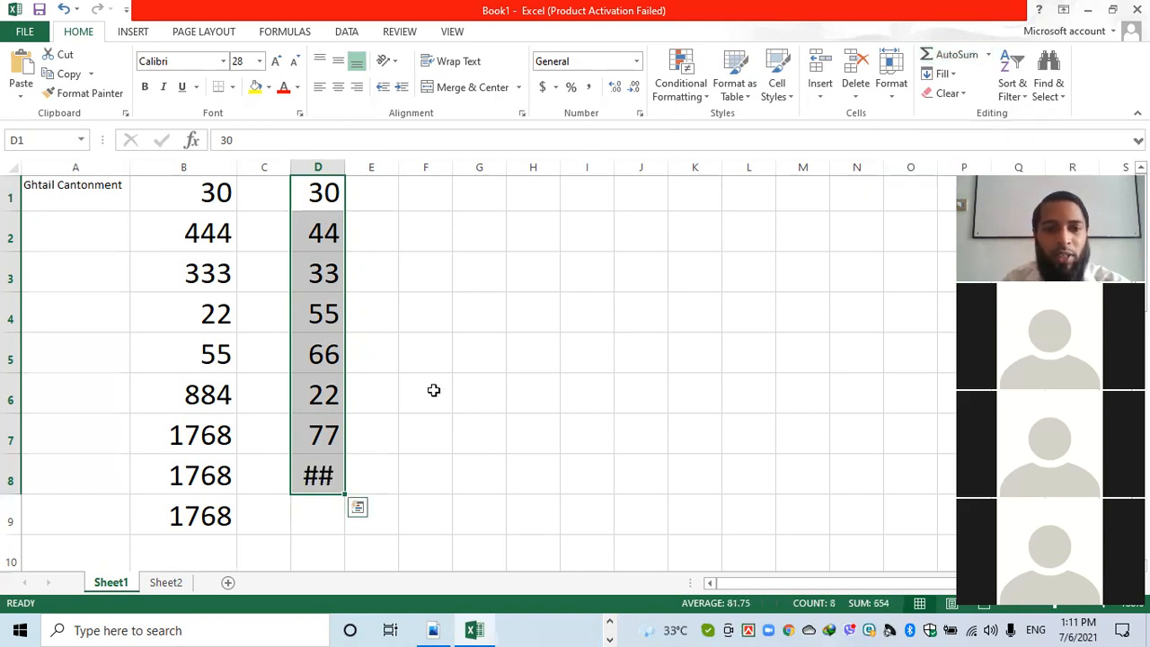
drag(344, 164, 367, 167)
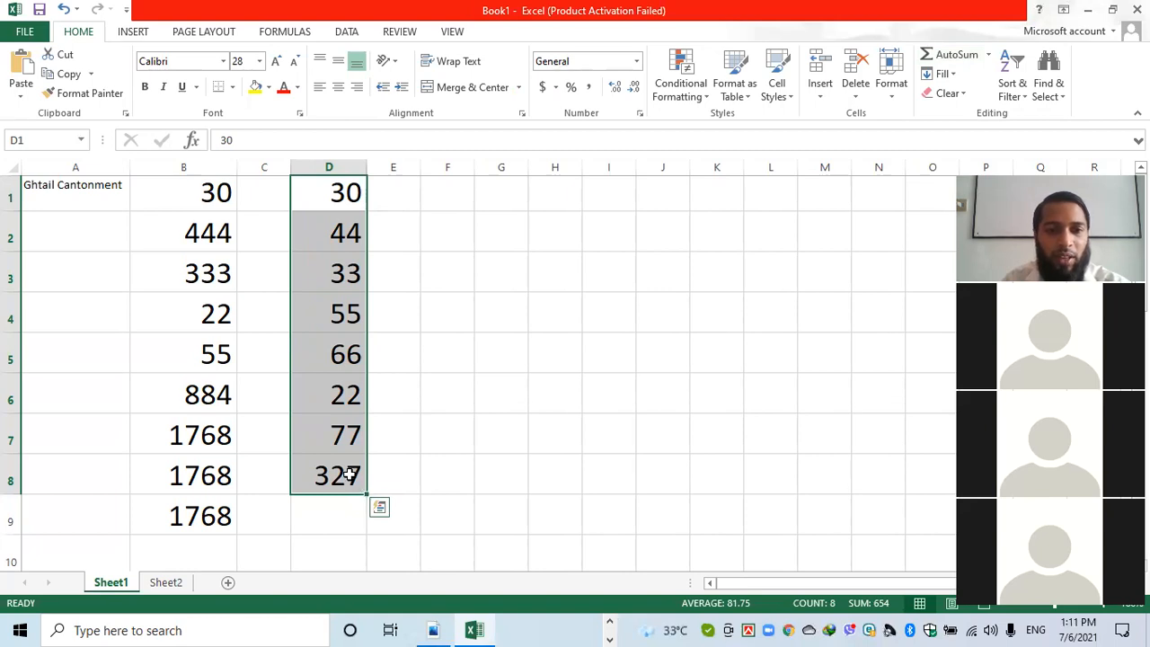
click(348, 475)
Replace the SUM formula in cell B7 with the number 66.
click(213, 437)
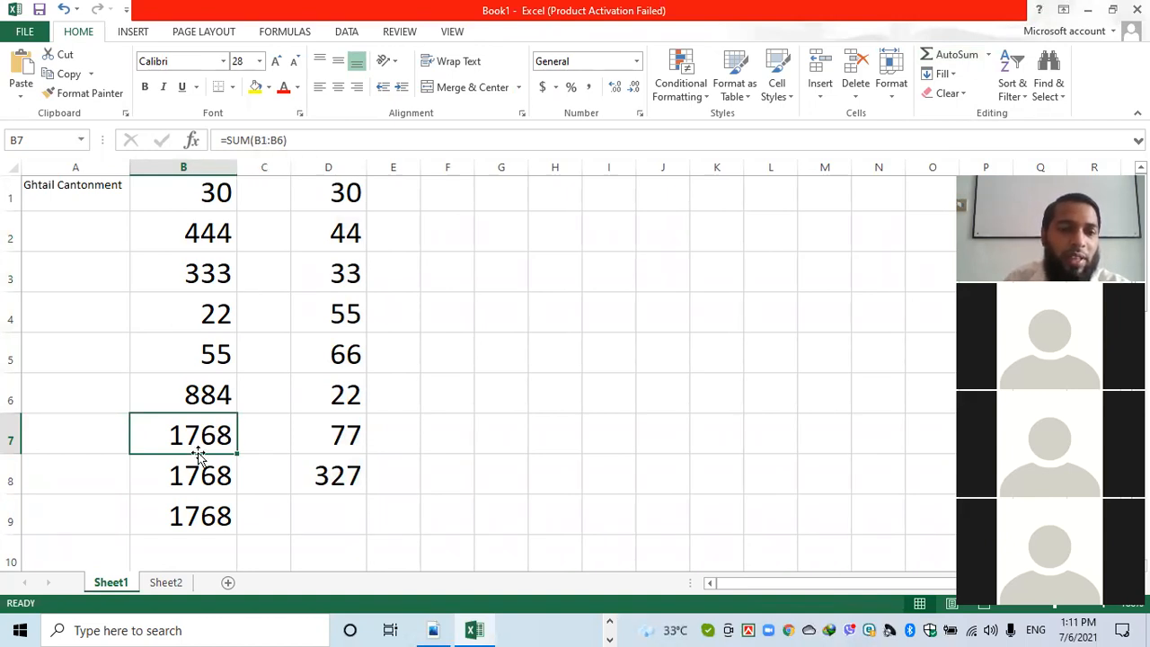
click(260, 139)
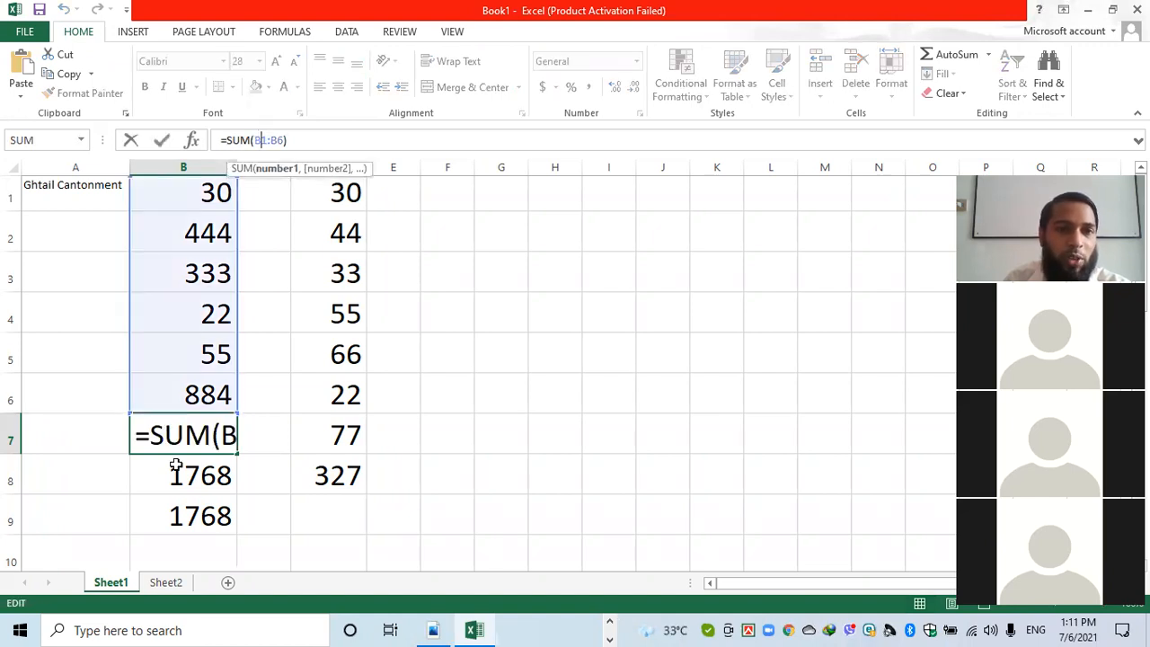
drag(303, 141, 184, 141)
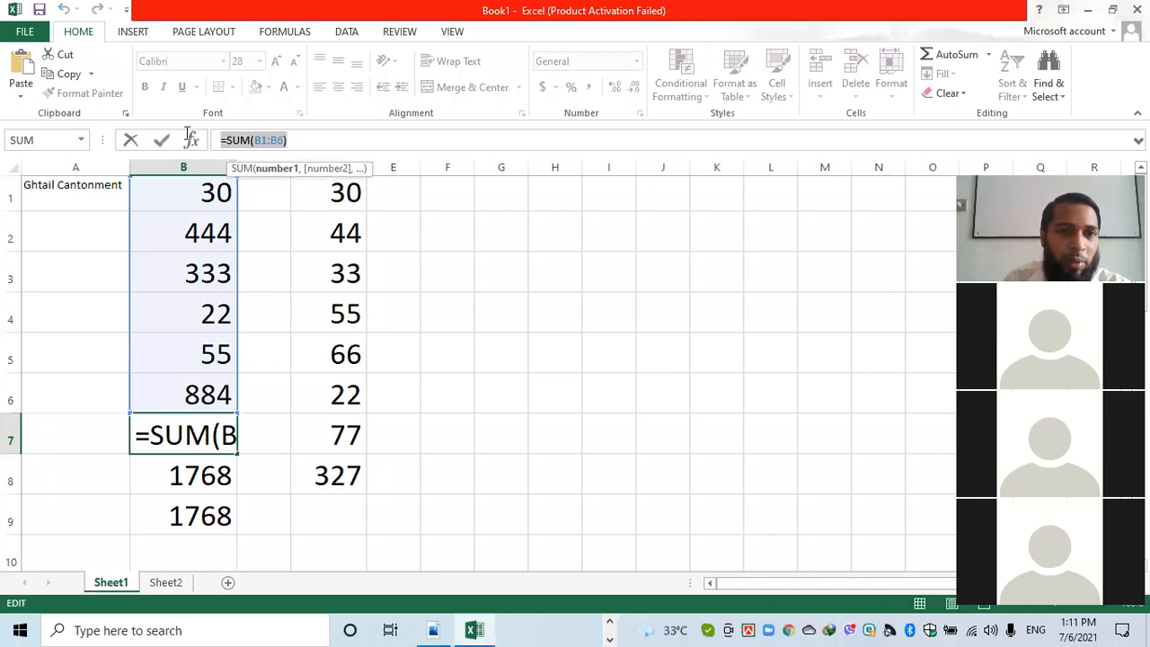
key(BackSpace)
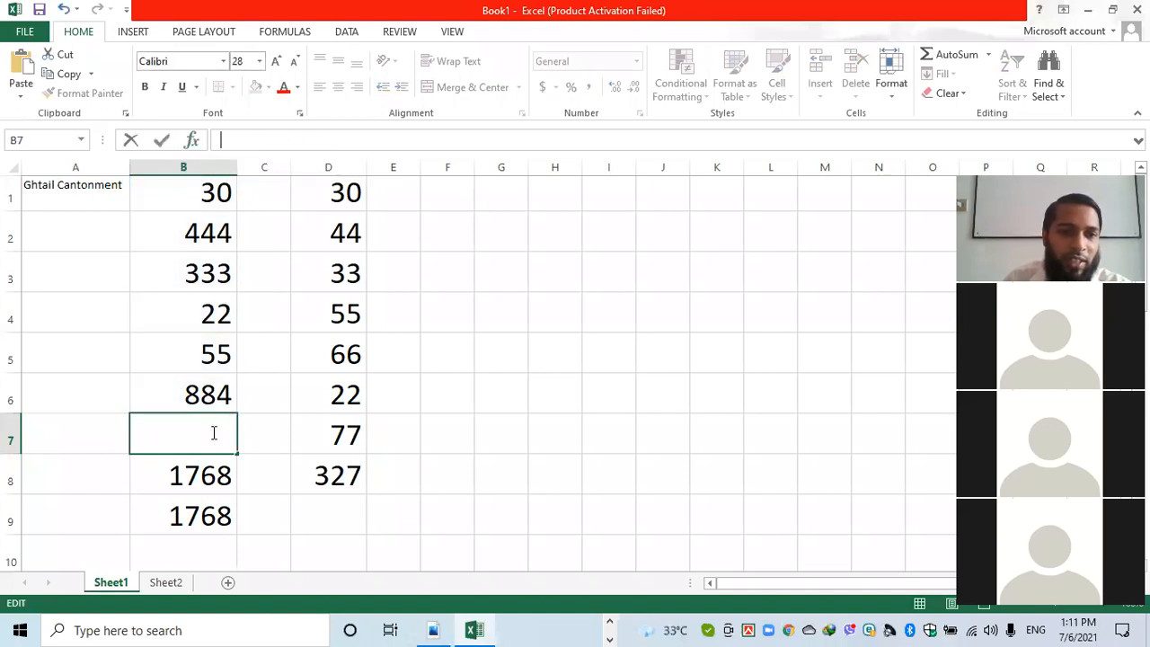
text(333)
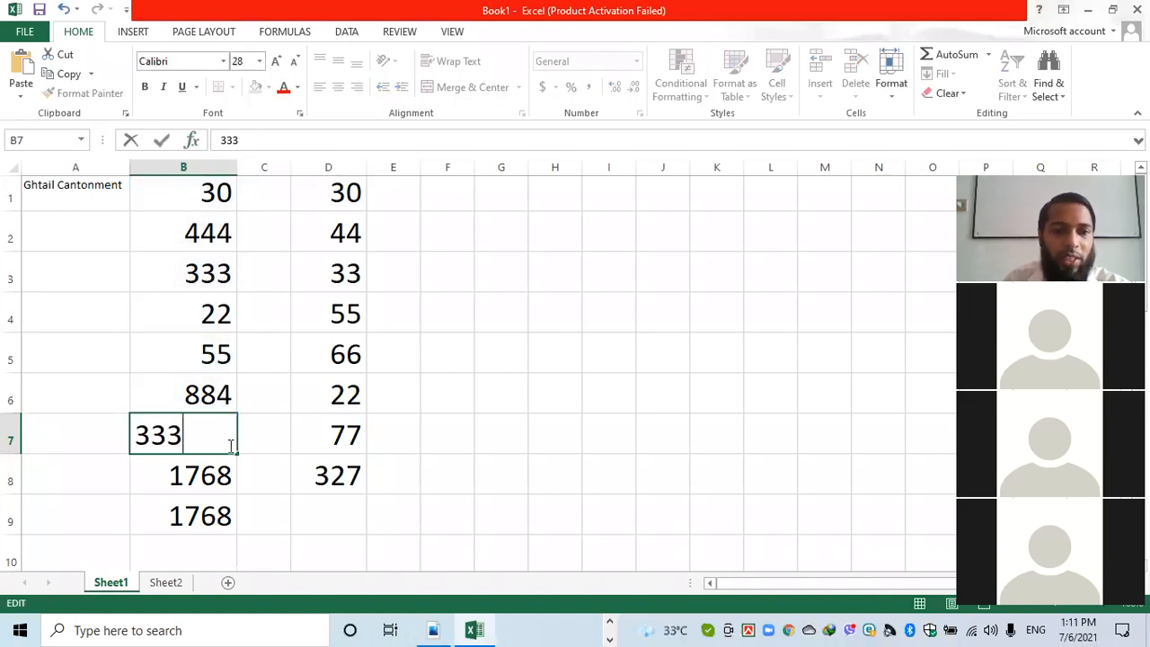
key(BackSpace)
key(BackSpace)
key(BackSpace)
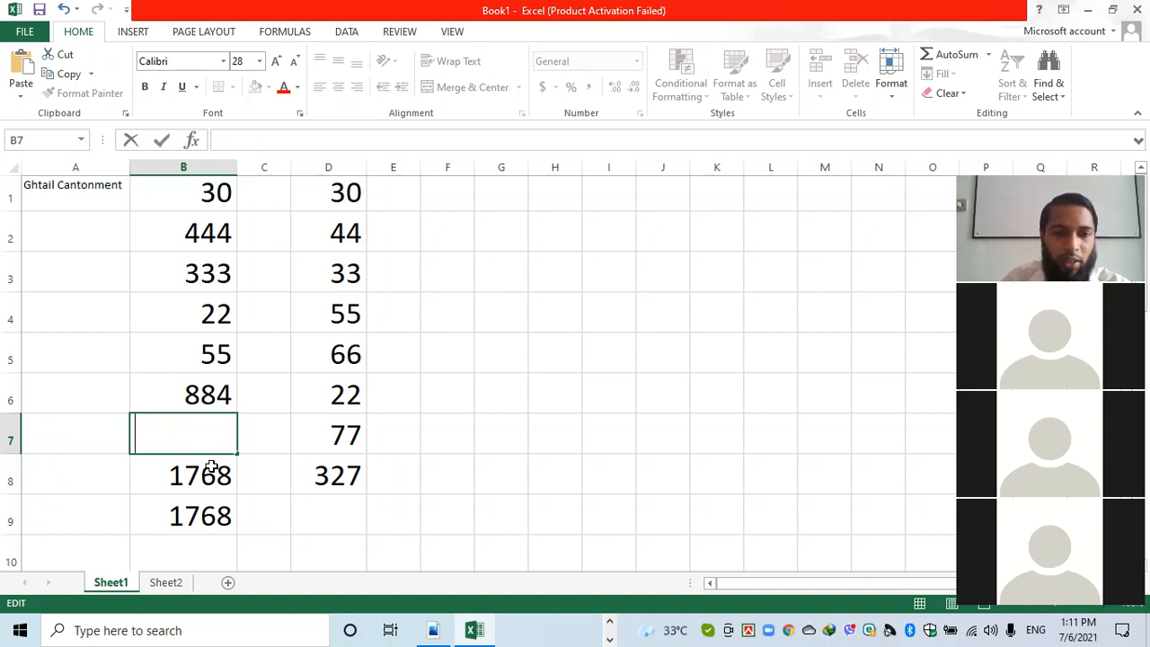
text(66)
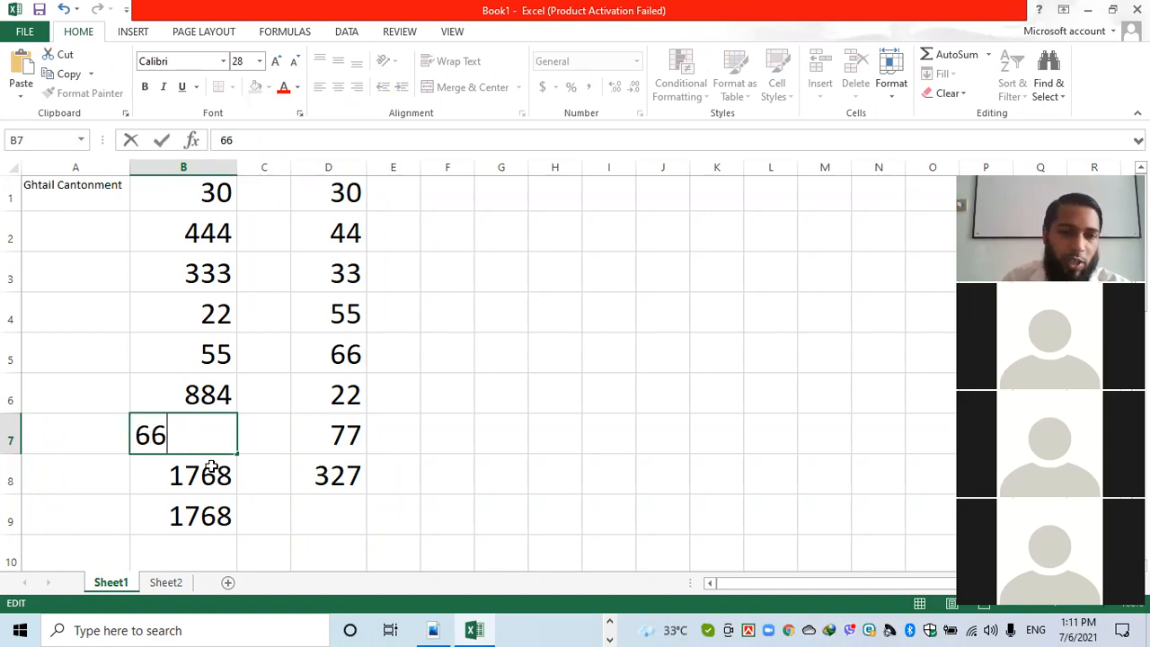
key(Return)
Clear the leftover totals from cells B8 and B9.
key(BackSpace)
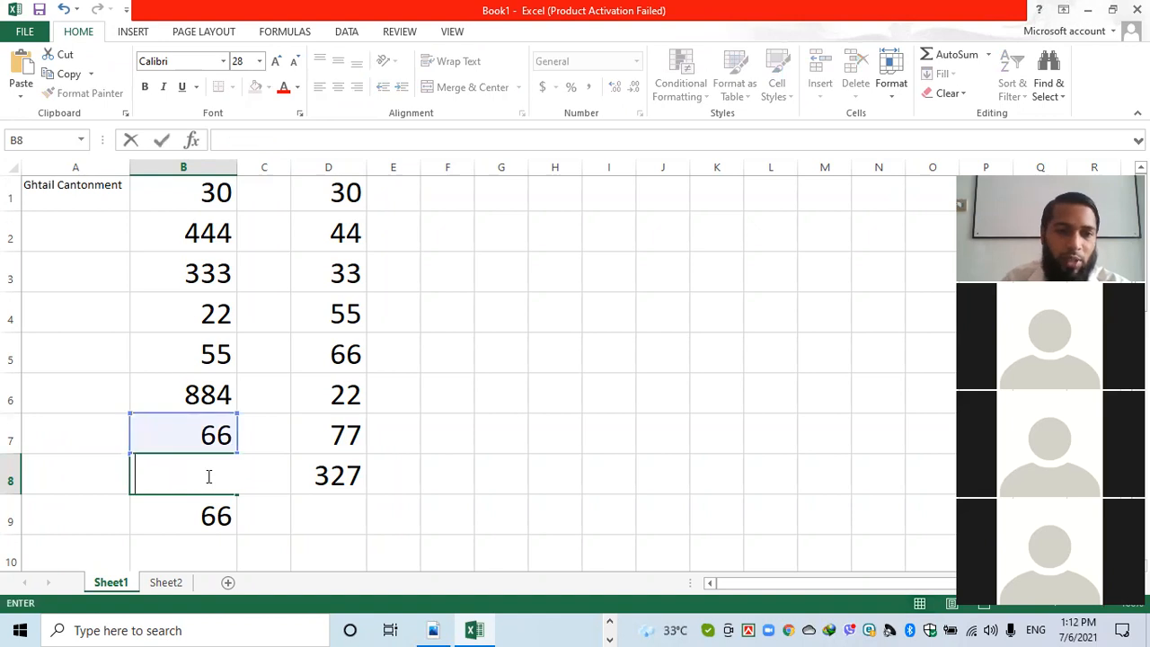
click(208, 514)
key(Delete)
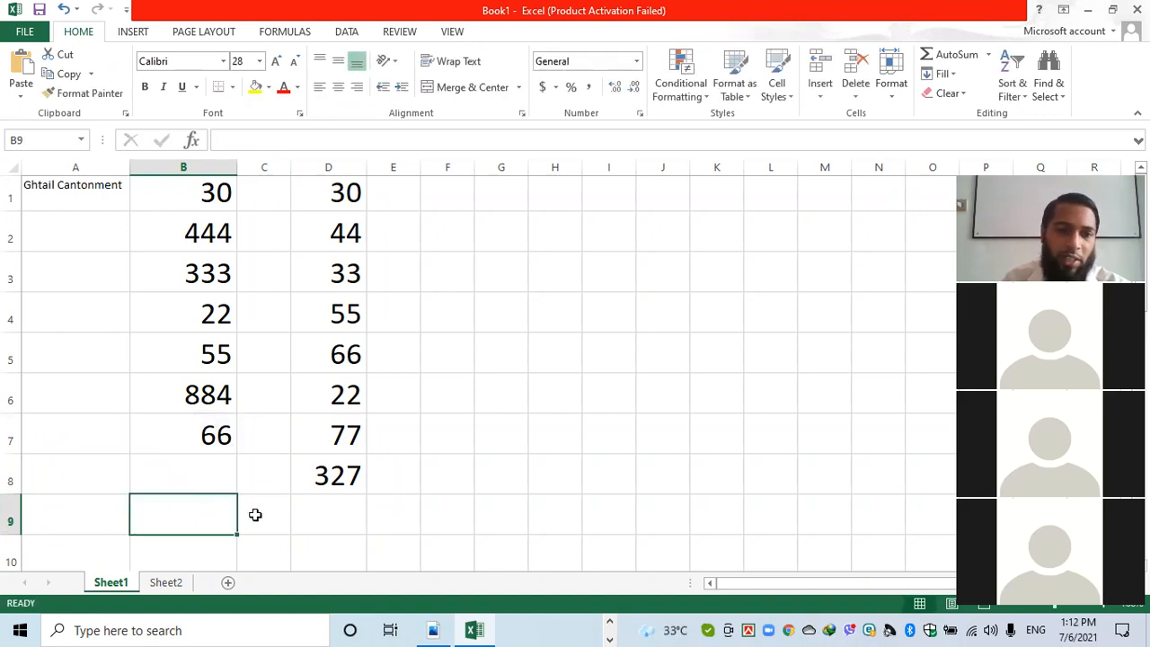
Use AutoSum on the range B1:B8 to place the column total in cell B8.
click(223, 471)
drag(210, 192, 213, 465)
click(956, 54)
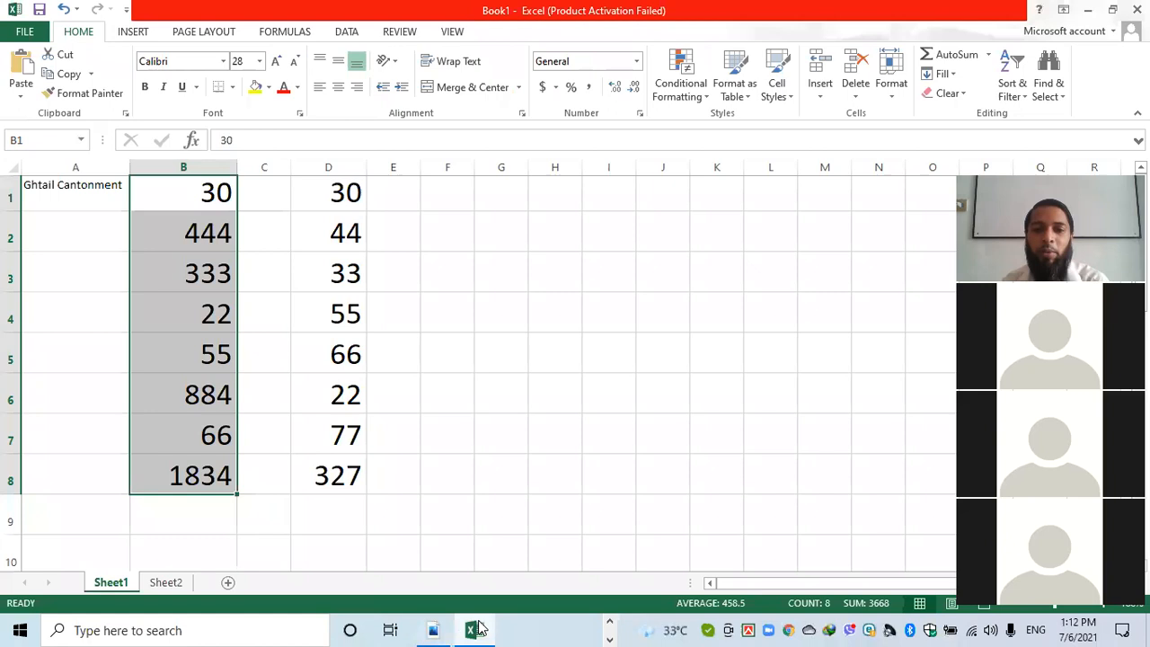
Switch to the ICT textbook PDF in Adobe Reader, read the multiplication section on cell formulas and PRODUCT, and return to the Excel workbook.
click(437, 629)
scroll(394, 359, down, 3)
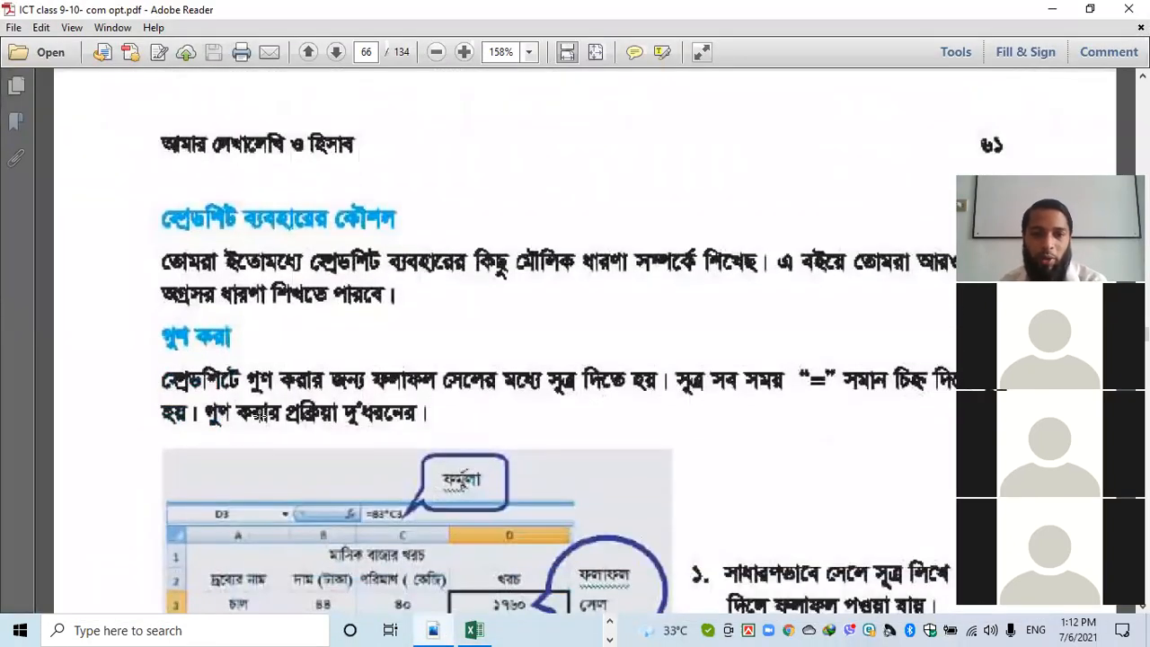
scroll(260, 416, down, 2)
scroll(262, 415, down, 1)
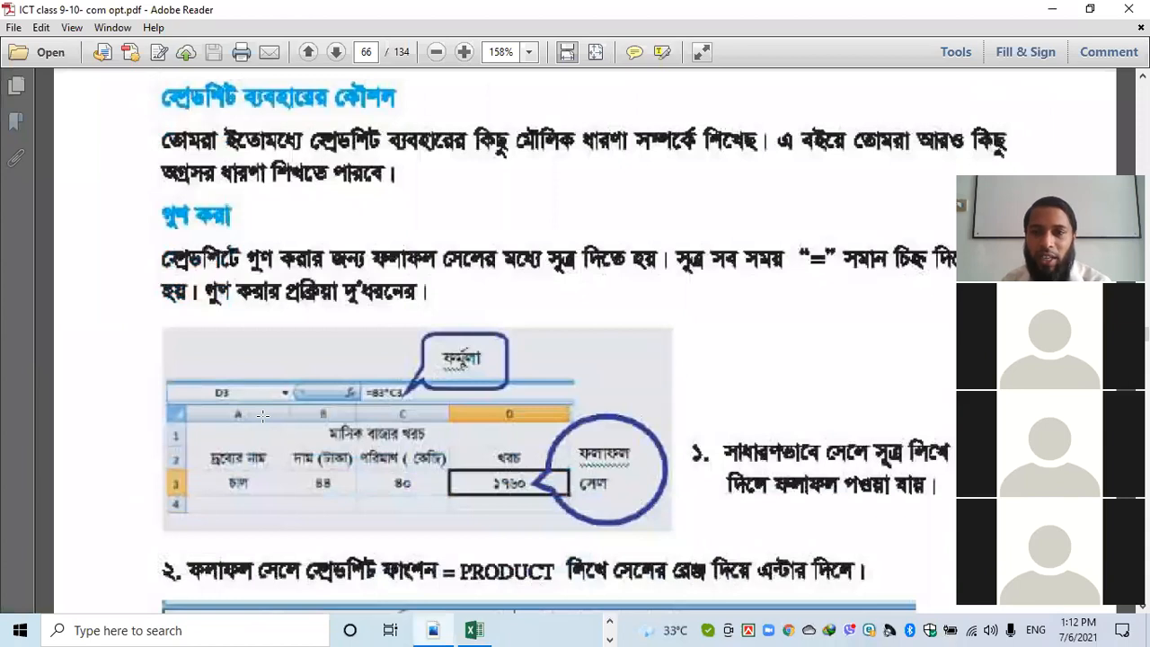
scroll(263, 415, down, 2)
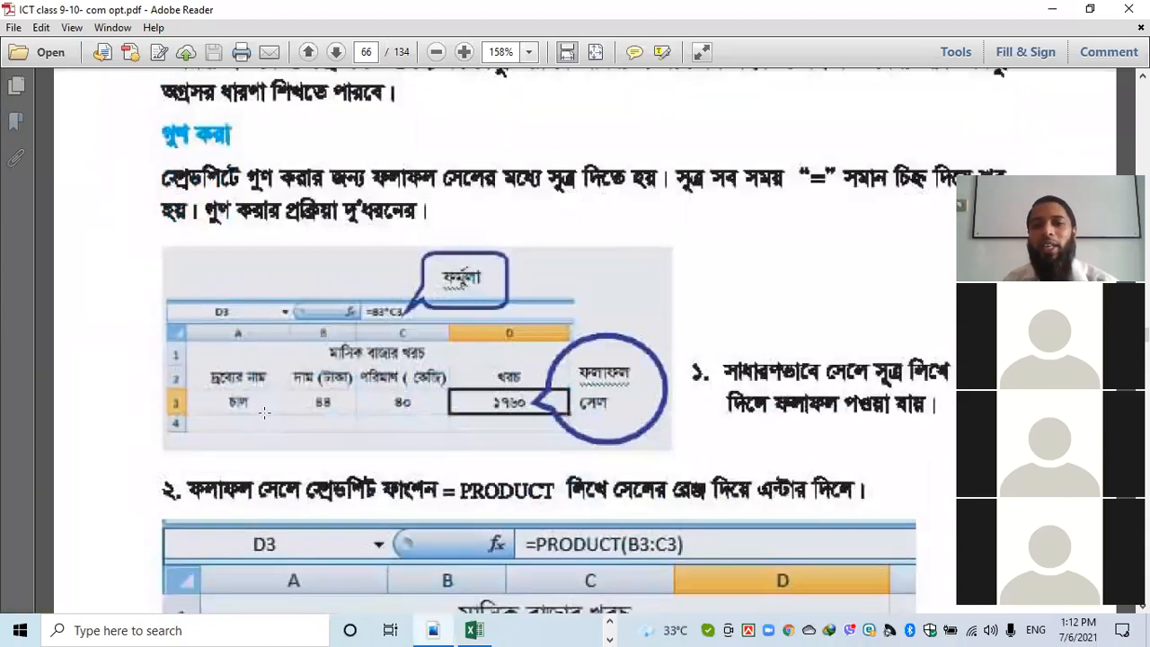
scroll(264, 410, down, 3)
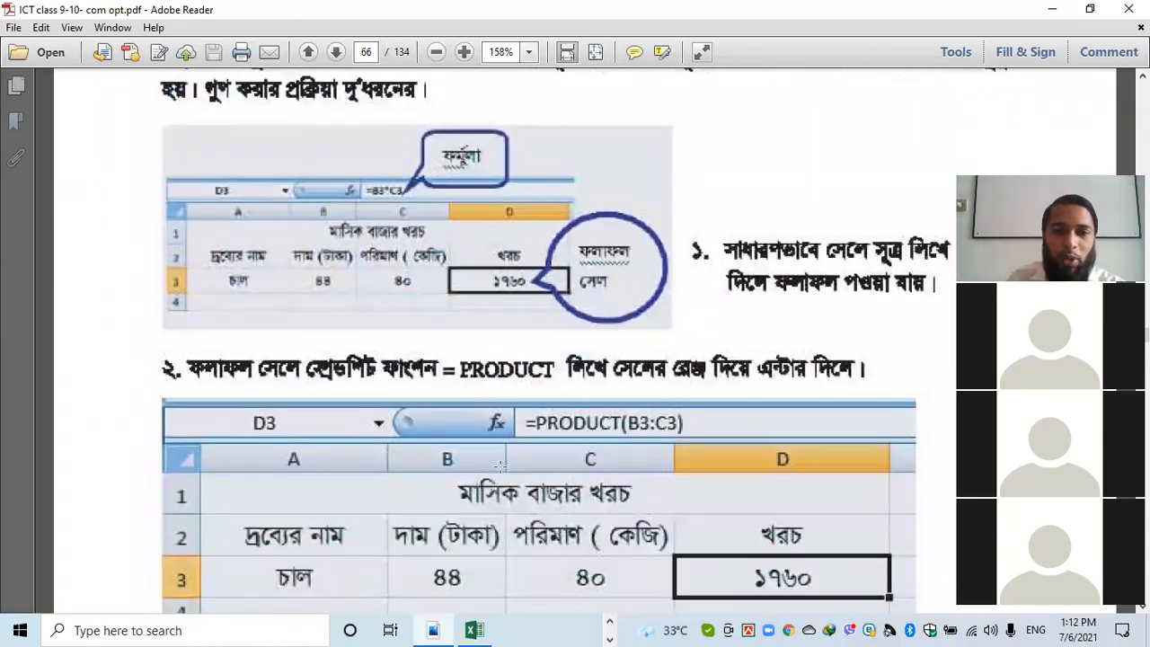
scroll(597, 458, down, 1)
scroll(478, 454, down, 1)
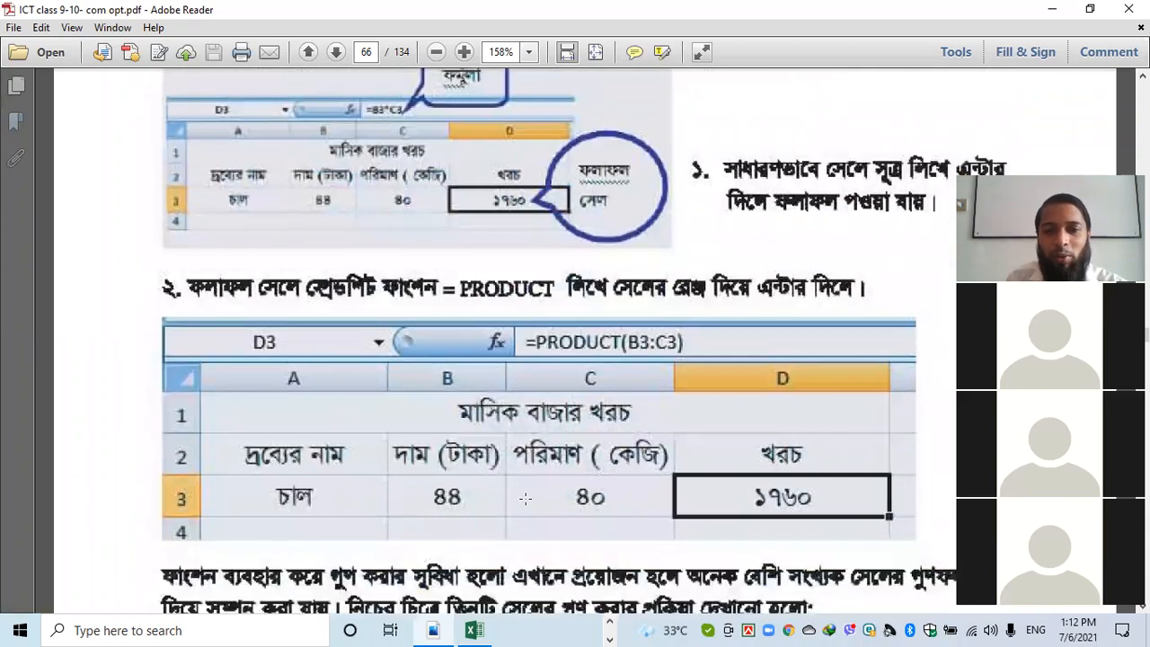
scroll(562, 468, down, 1)
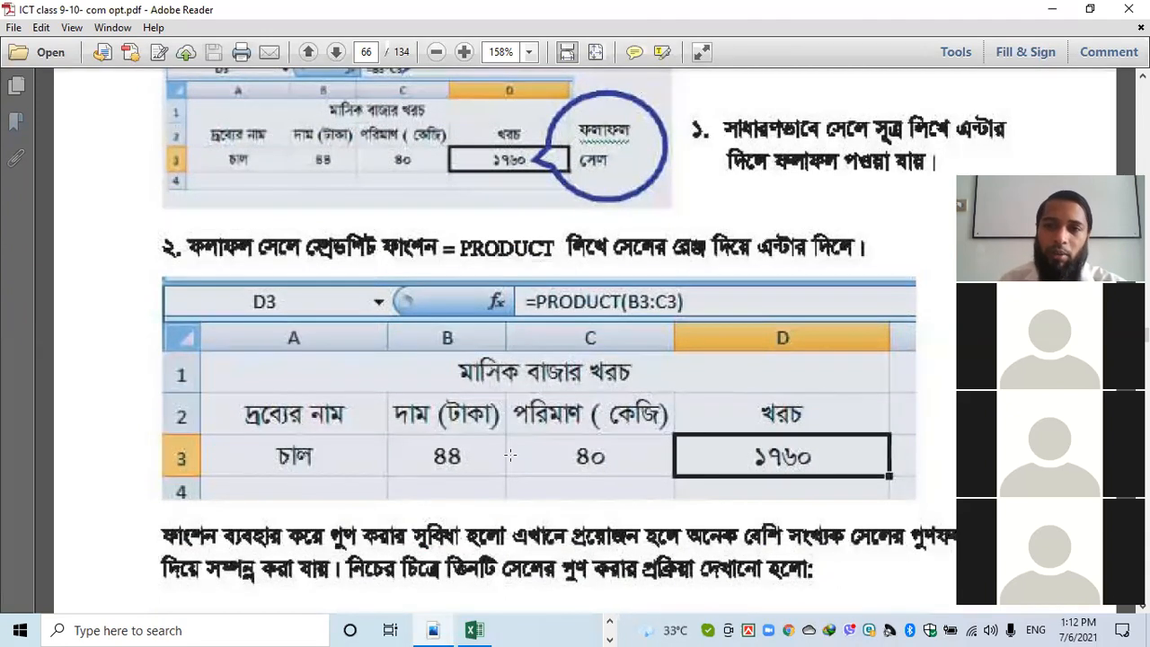
click(1052, 9)
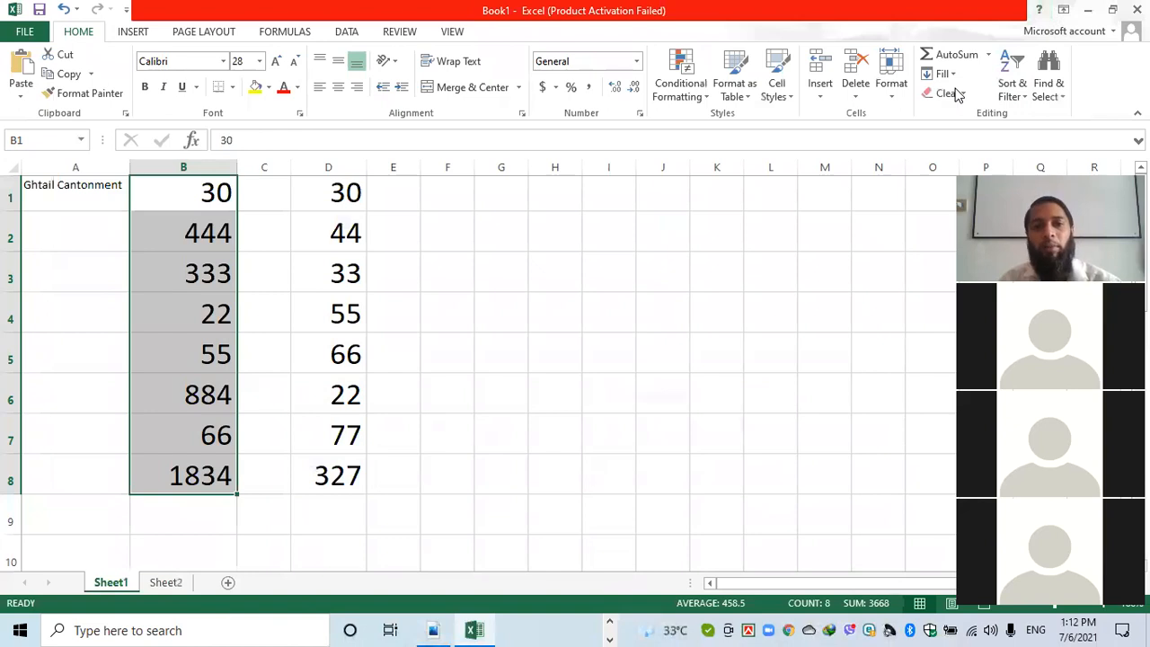
click(502, 394)
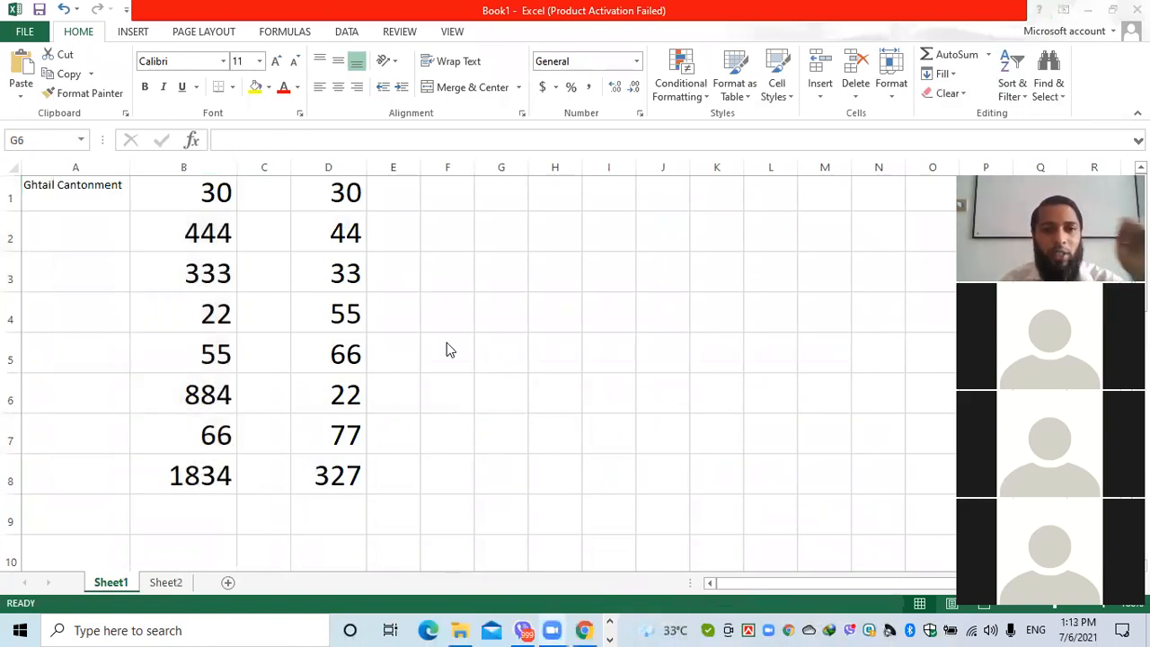
click(342, 470)
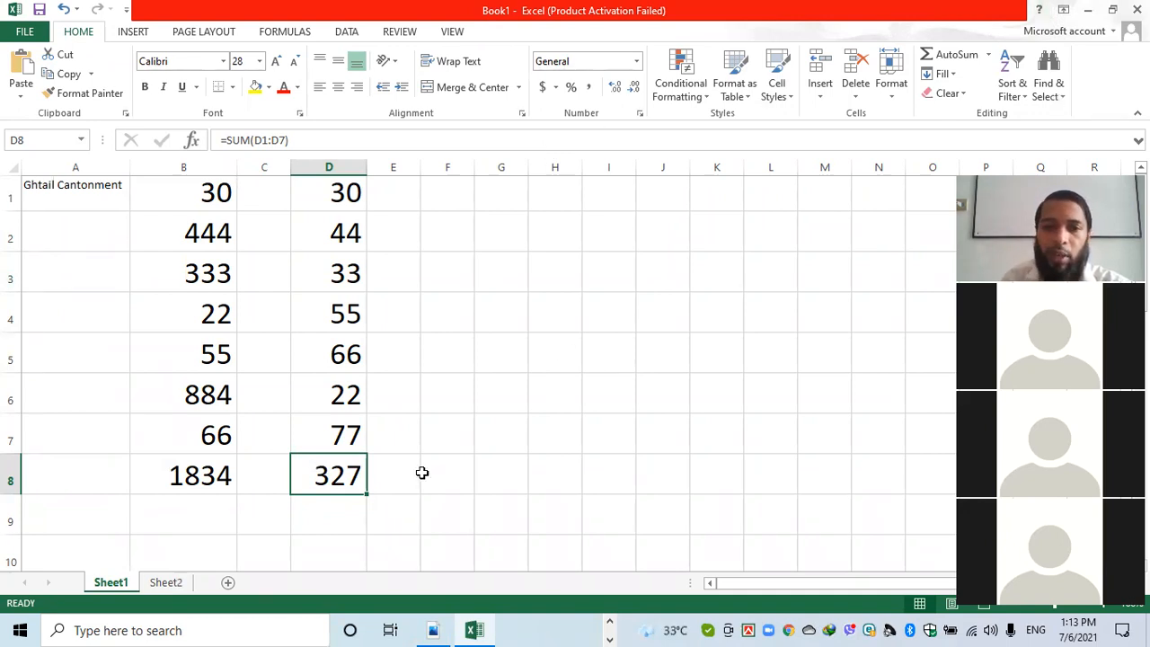
click(326, 517)
click(342, 489)
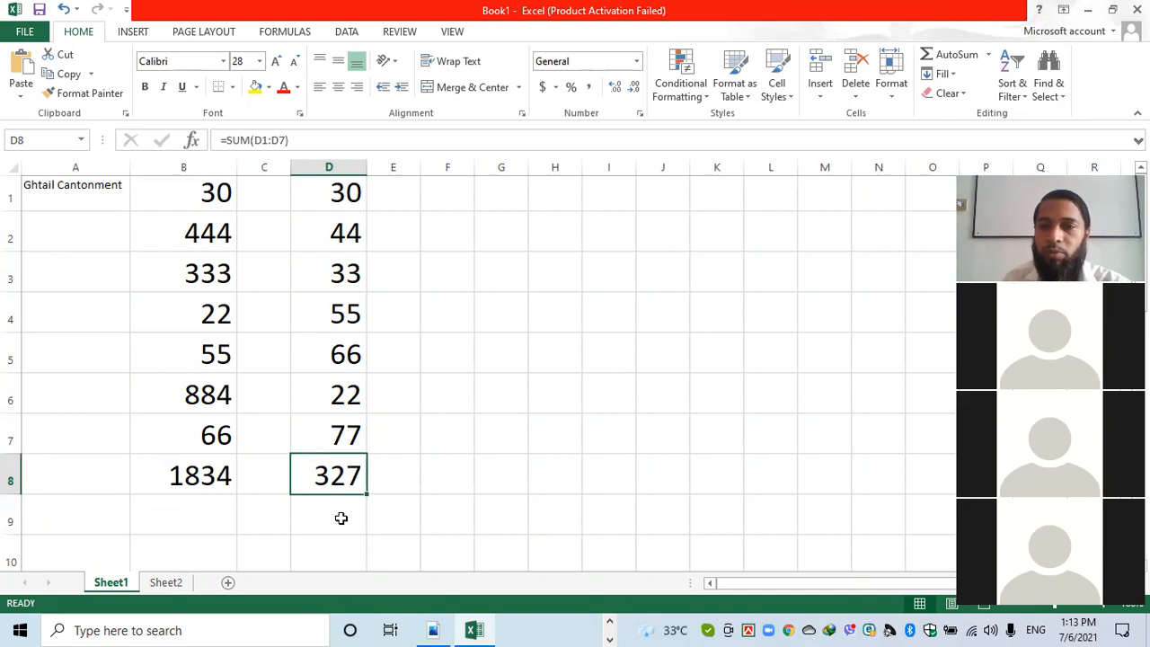
Enter the number 66 in cell F1.
click(458, 199)
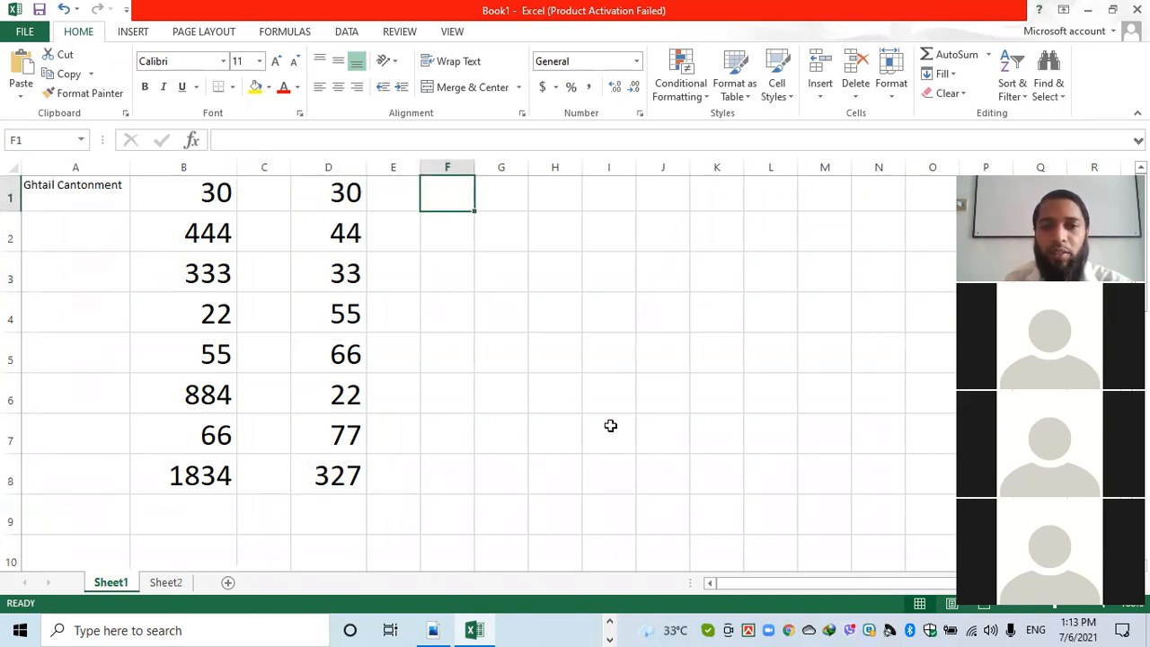
text(66)
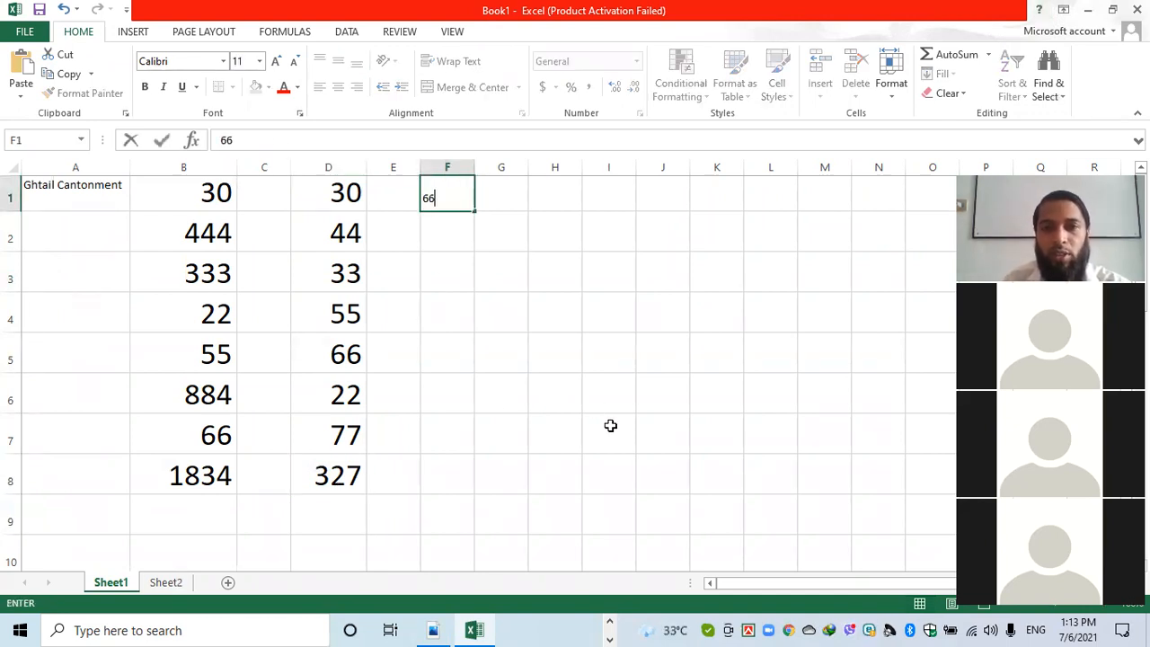
click(488, 283)
Set the font size of the range F1:O9 to 28.
drag(436, 198, 922, 377)
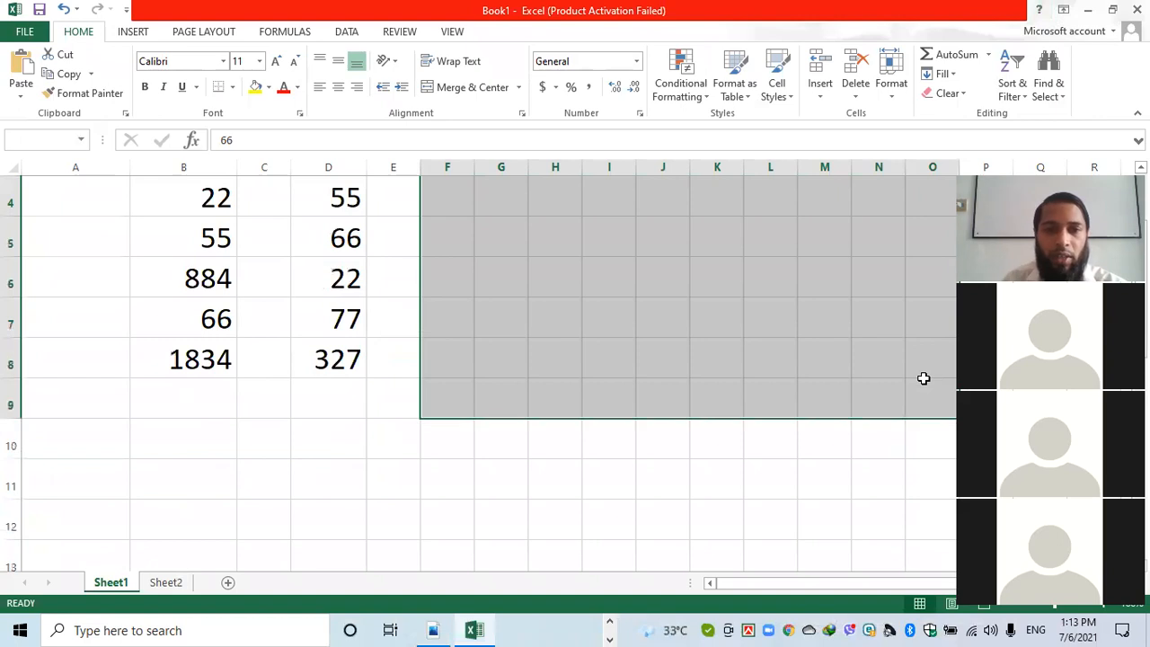
scroll(232, 153, up, 1)
click(259, 62)
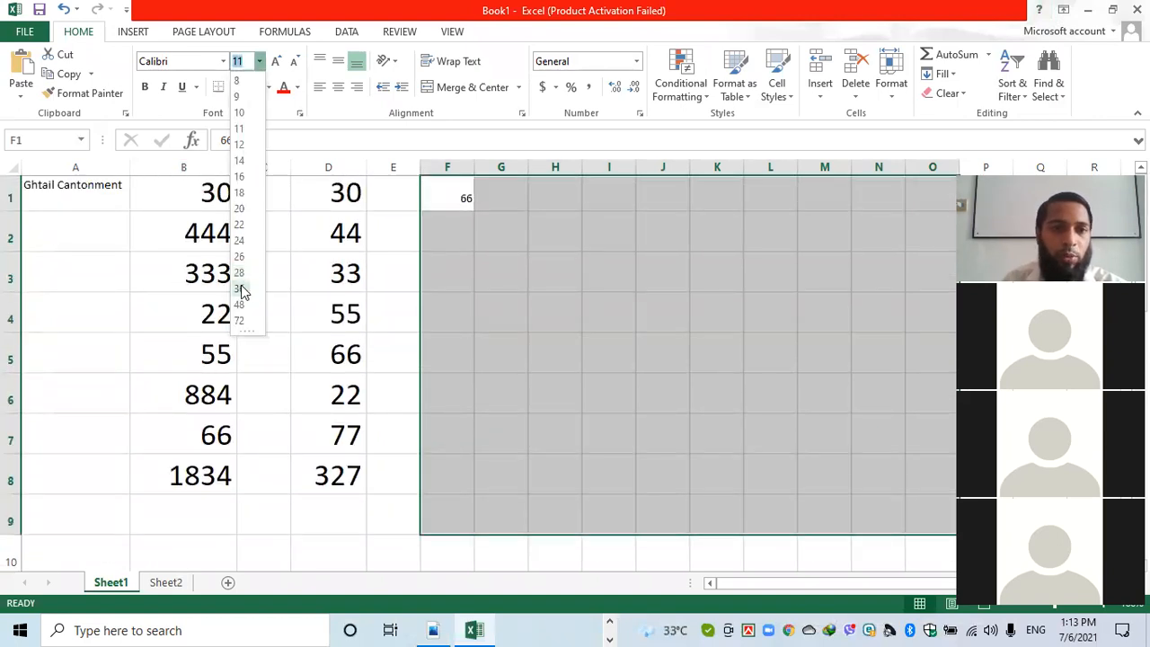
click(239, 279)
click(475, 236)
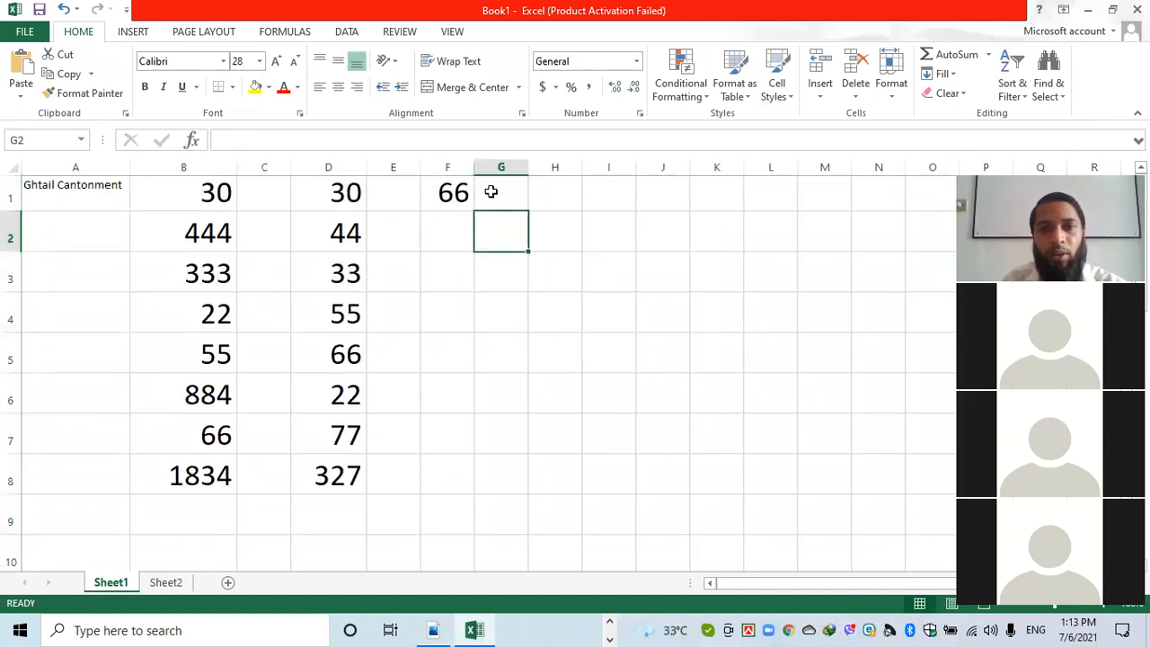
Enter the number 55 in cell F2, directly below the 66.
click(487, 189)
click(489, 197)
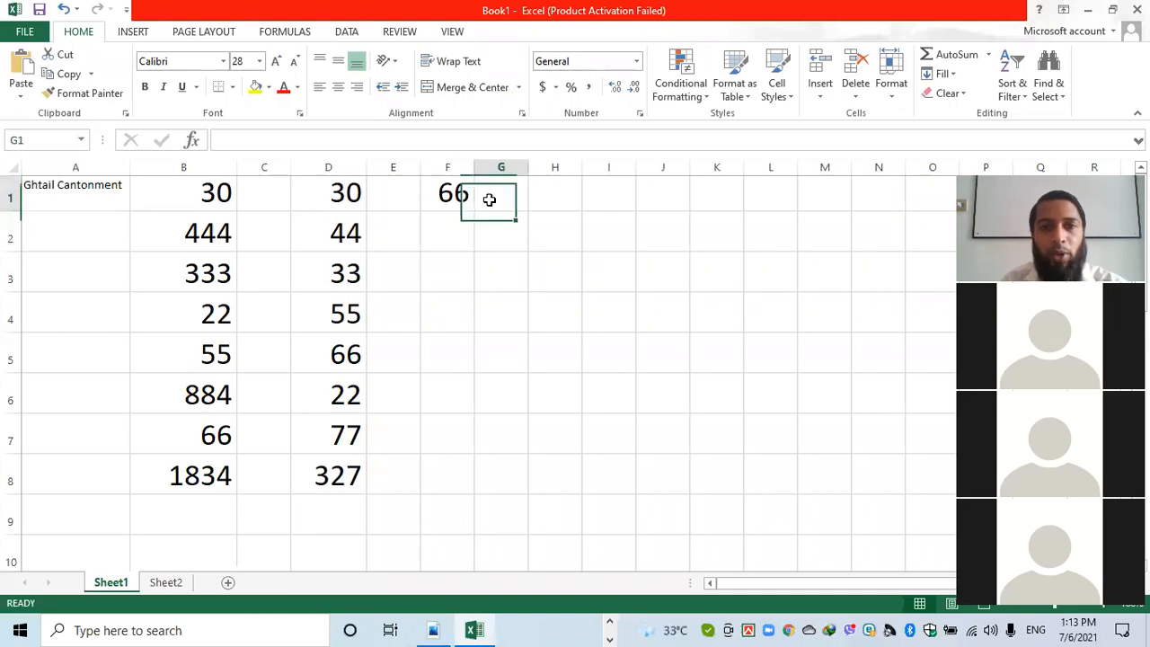
click(461, 233)
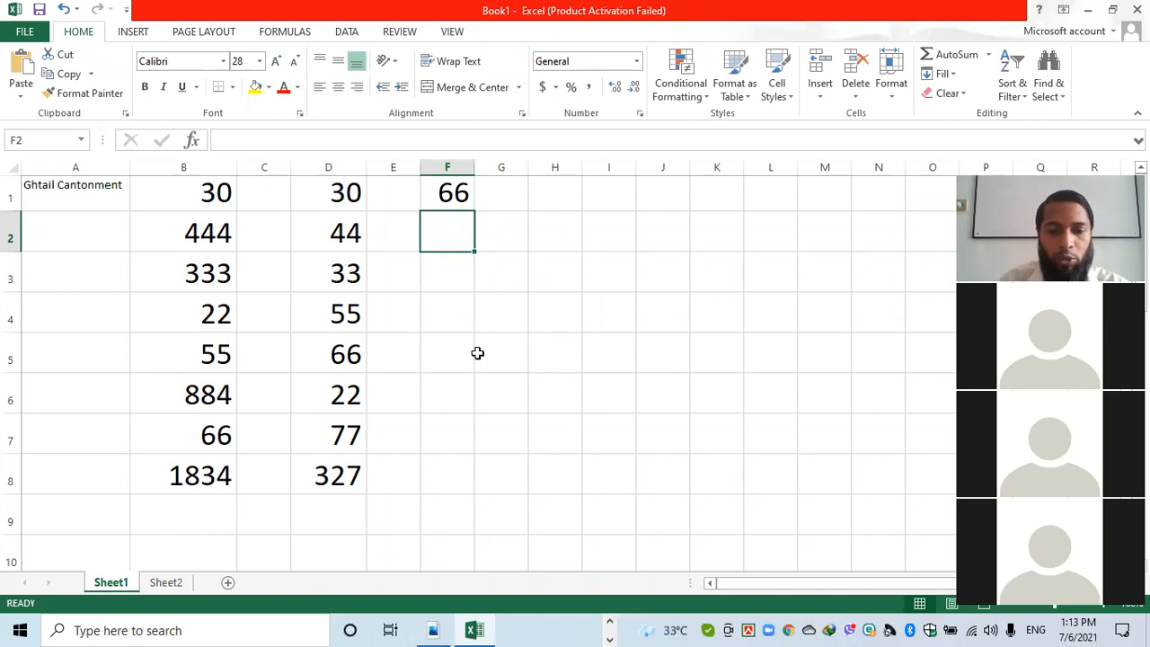
text(55)
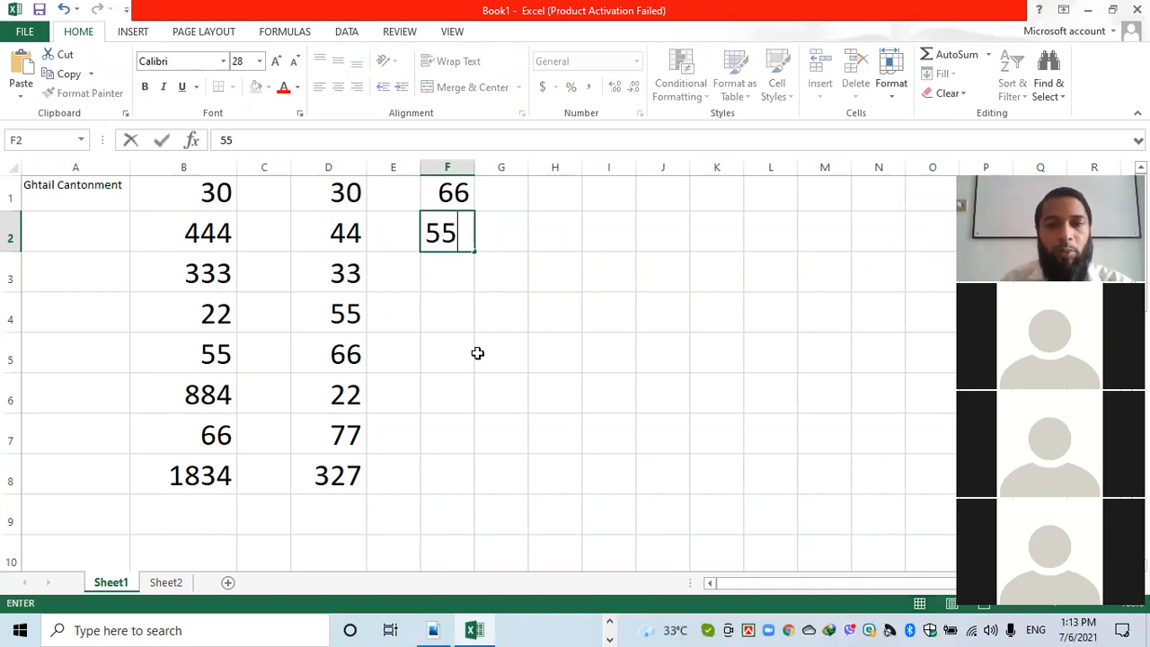
click(447, 316)
click(459, 209)
click(452, 230)
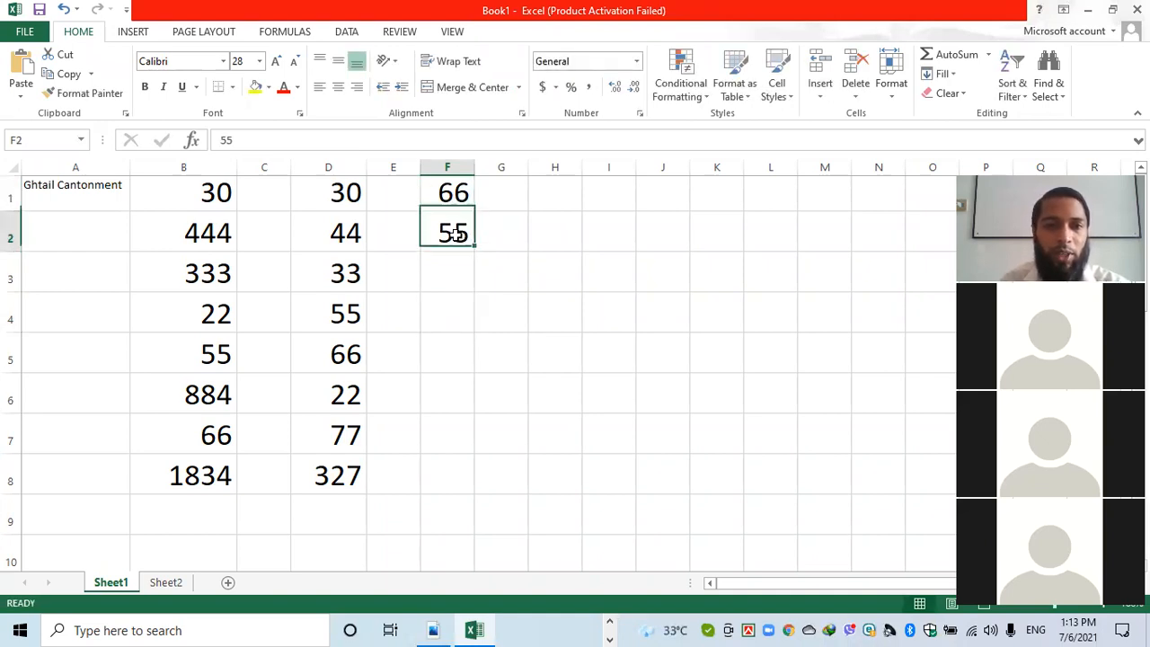
Subtract F2 from F1 in cell F3 with the formula =F1-F2.
click(449, 266)
text(=)
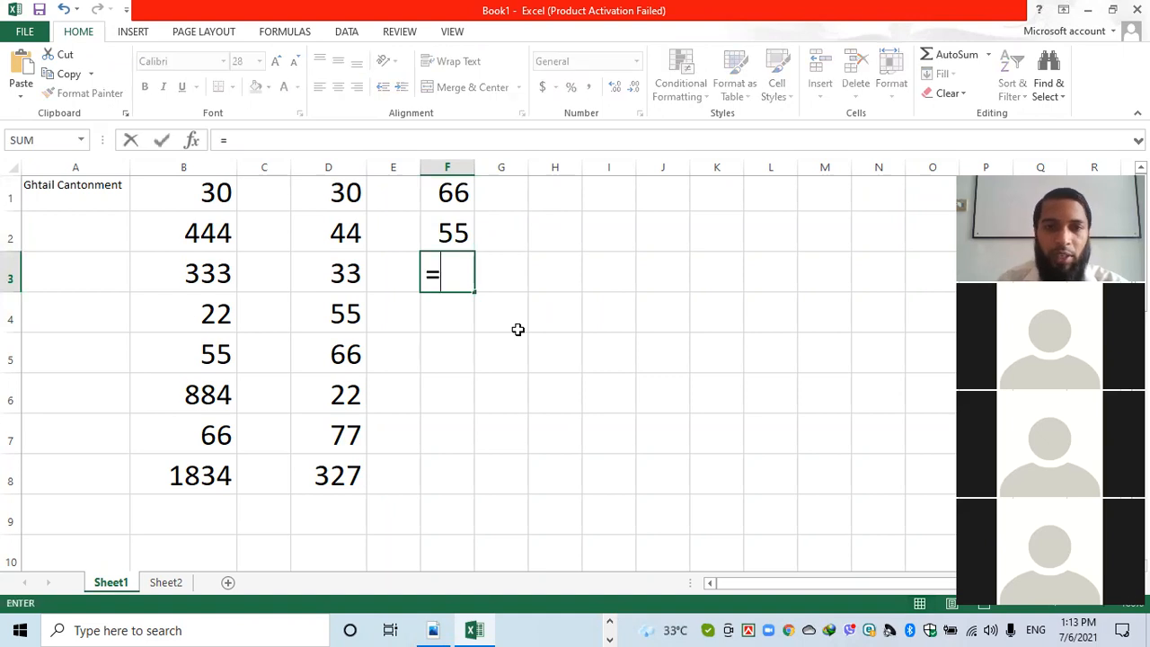
click(452, 192)
text(-)
click(455, 231)
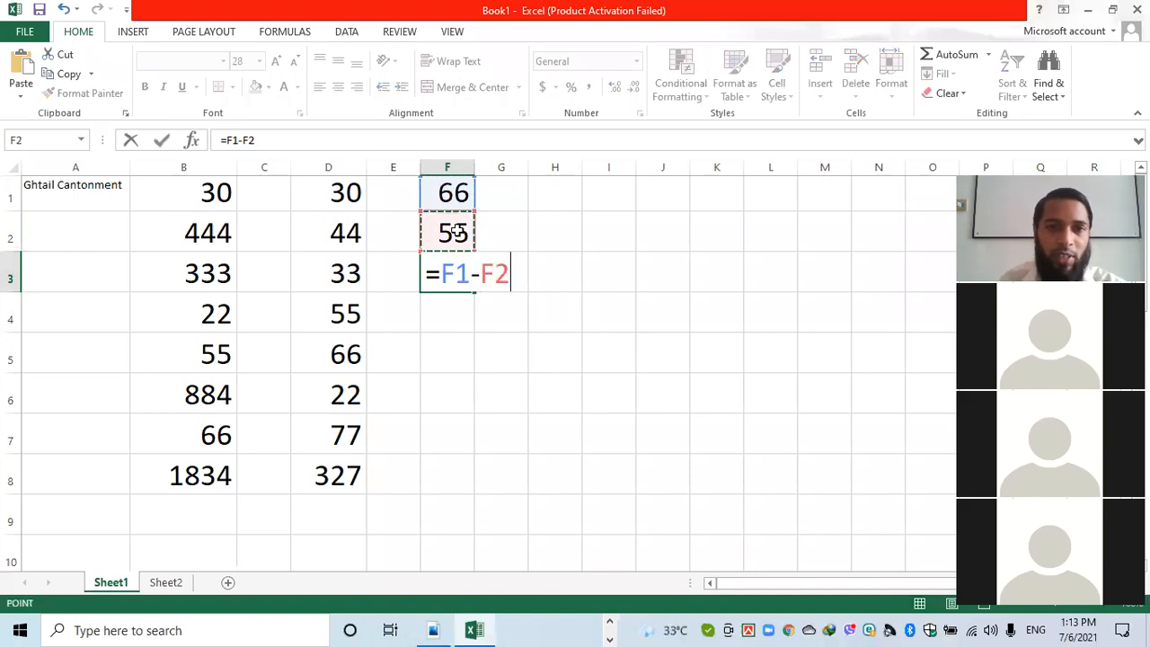
key(Return)
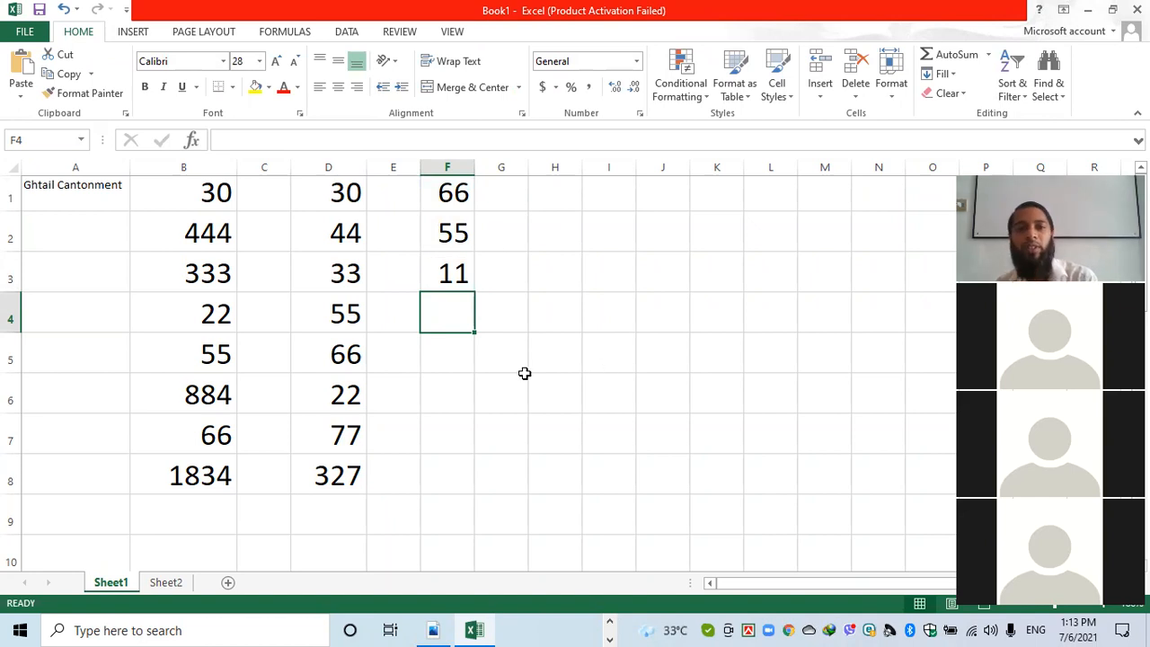
Enter 55 in cell G1 and subtract it from F1 in cell H1 with the formula =F1-G1.
click(513, 193)
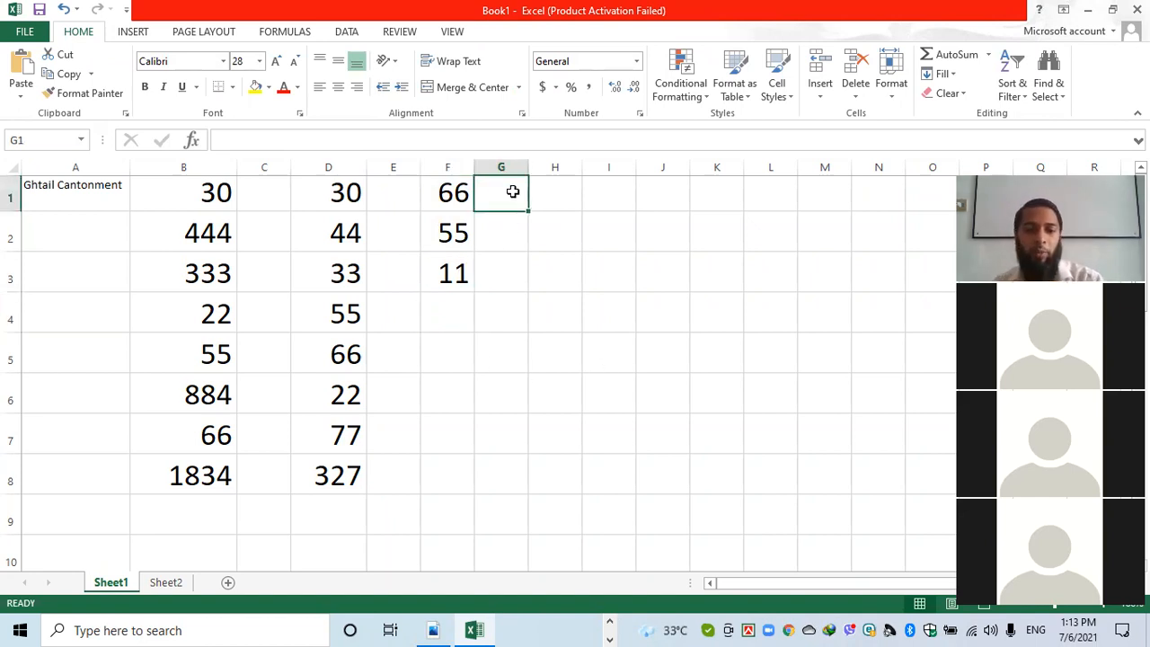
text(55)
click(551, 196)
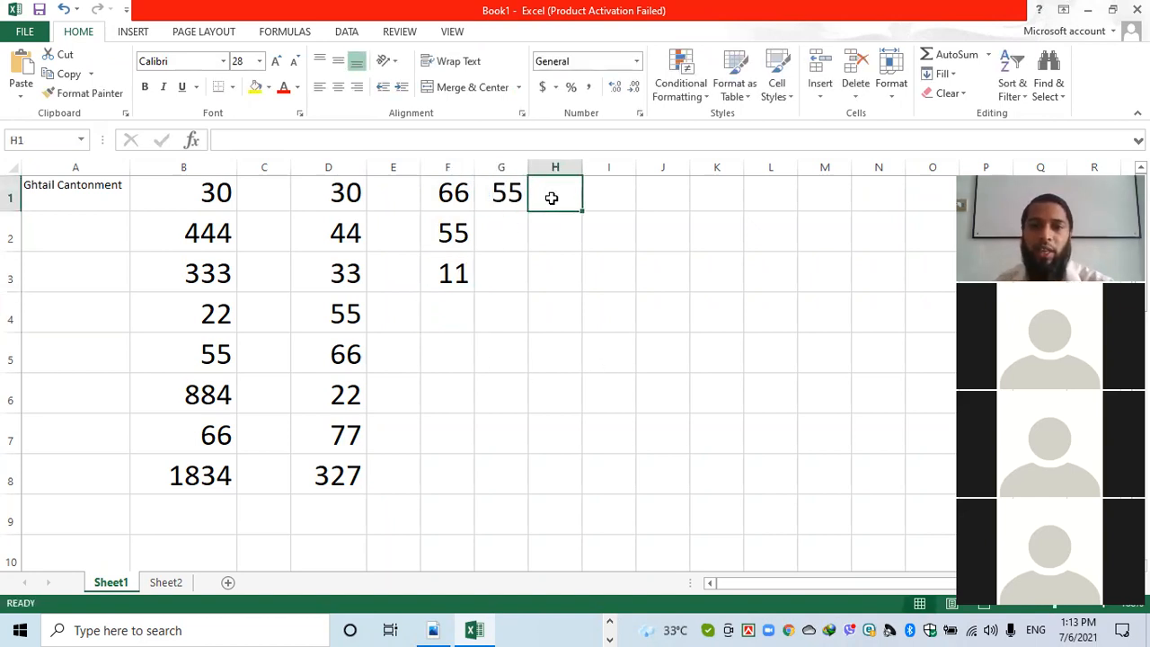
text(=)
click(456, 197)
text(-)
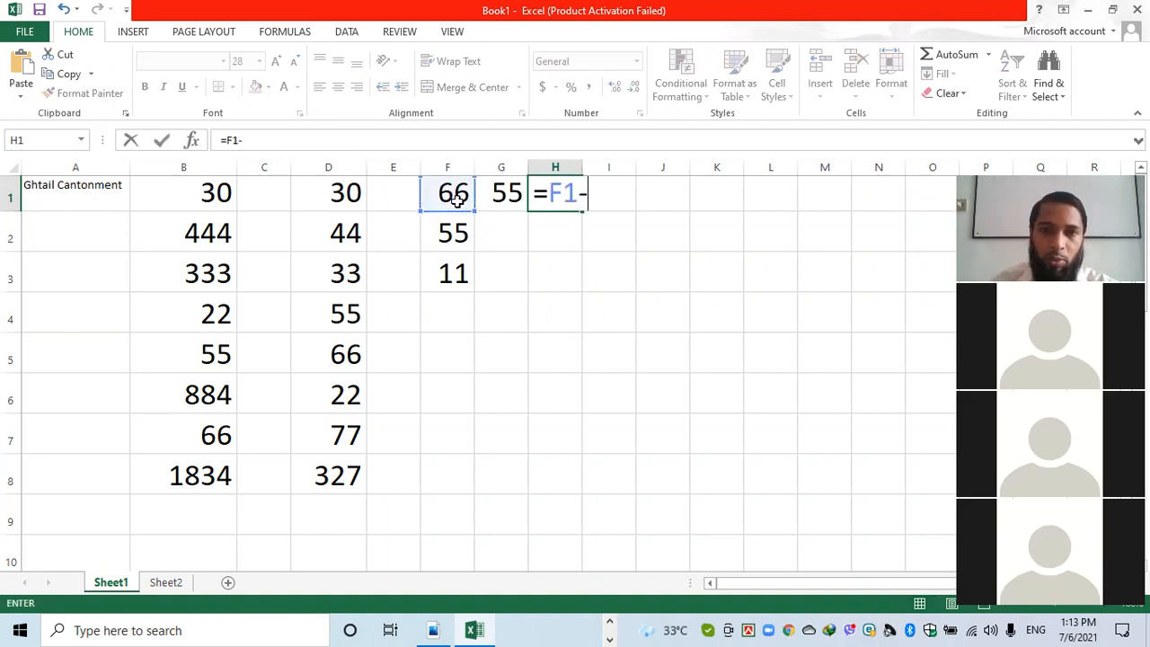
click(506, 193)
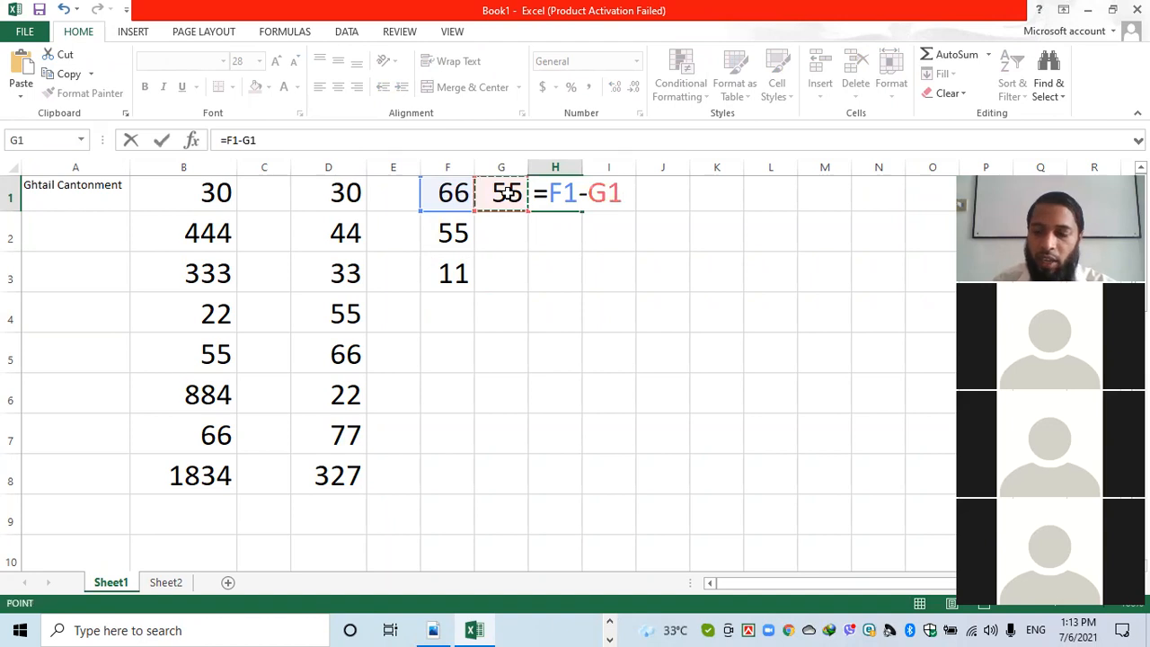
key(Return)
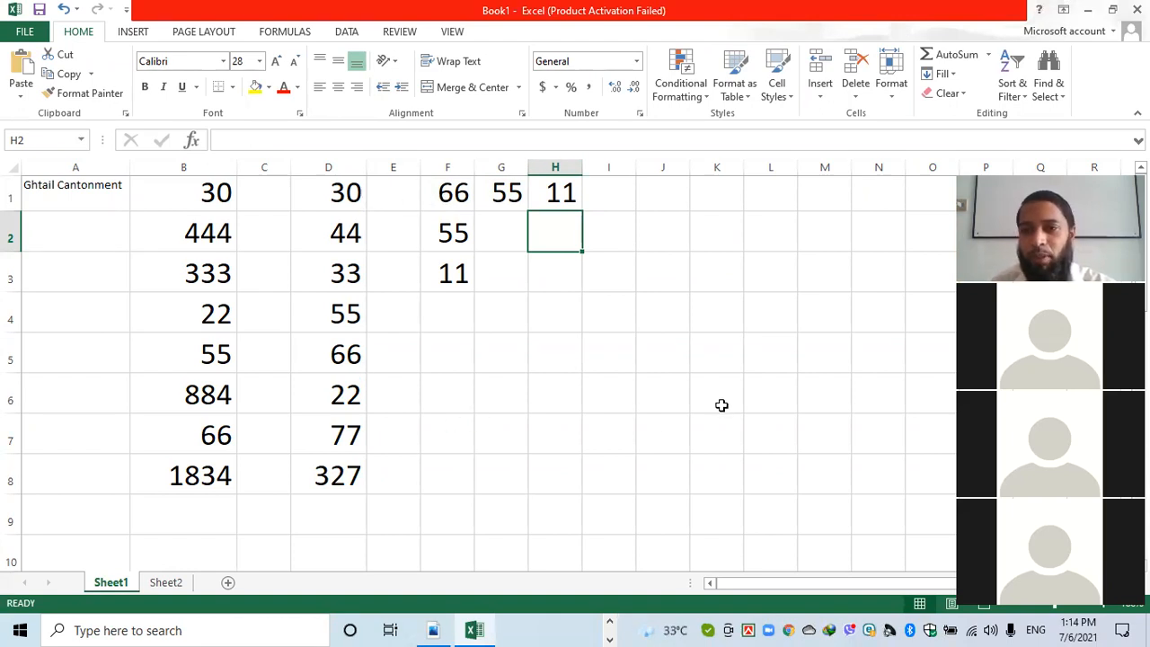
Enter the numbers 1, 2 and 3 in cells I1 to I3.
click(555, 369)
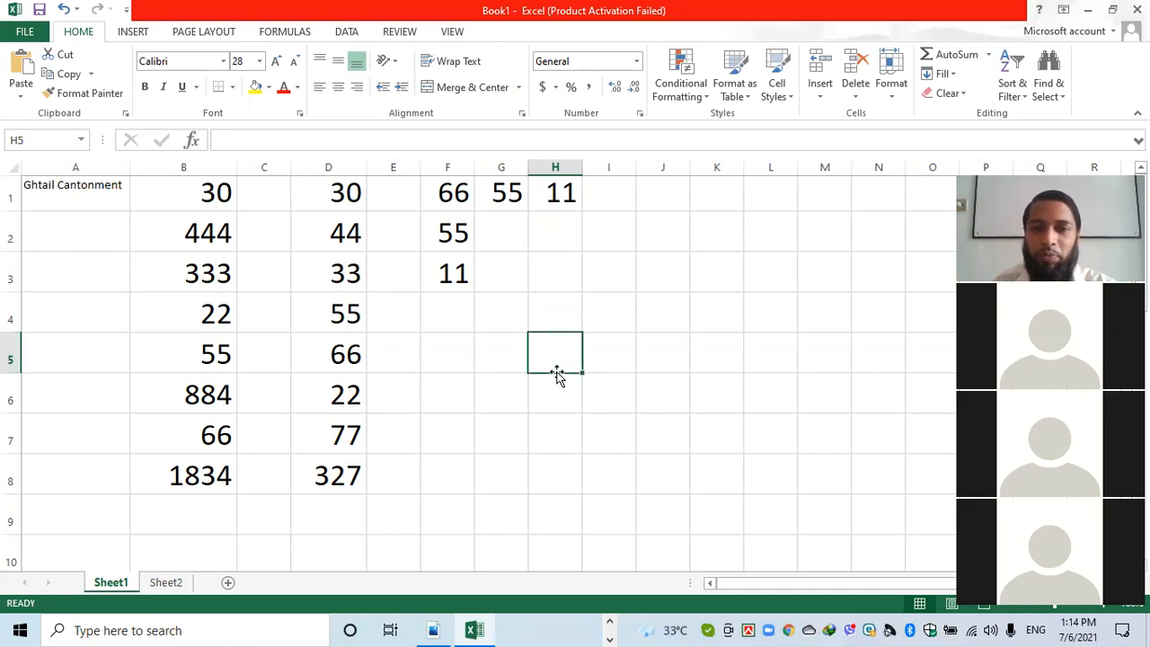
click(618, 193)
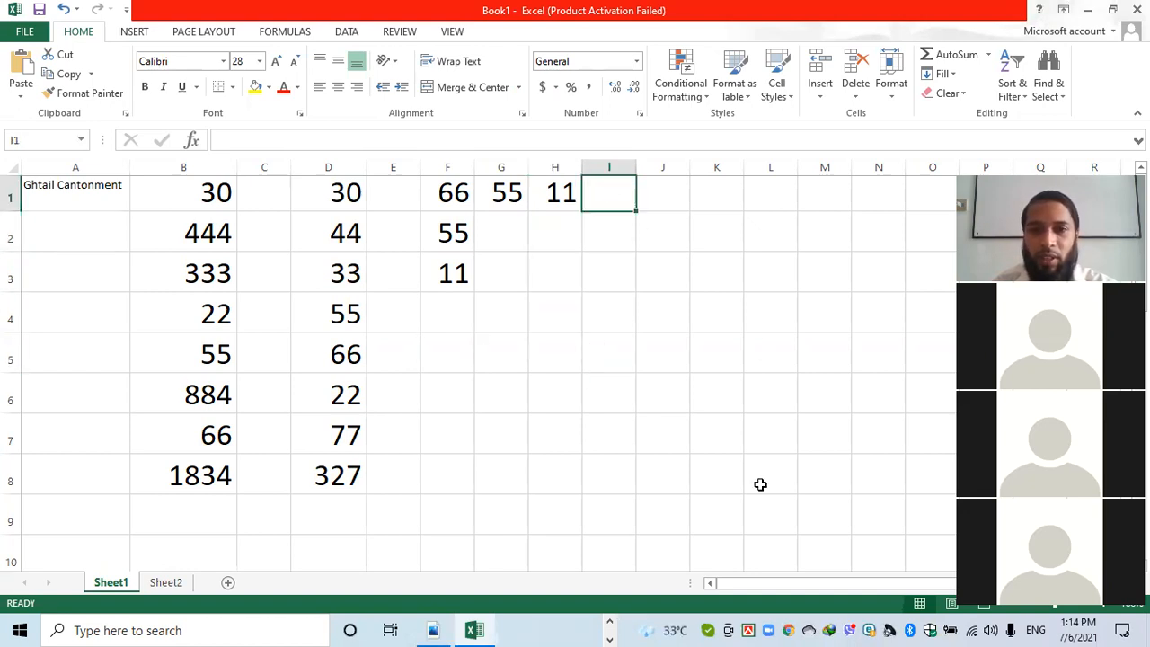
click(667, 202)
click(611, 217)
click(610, 198)
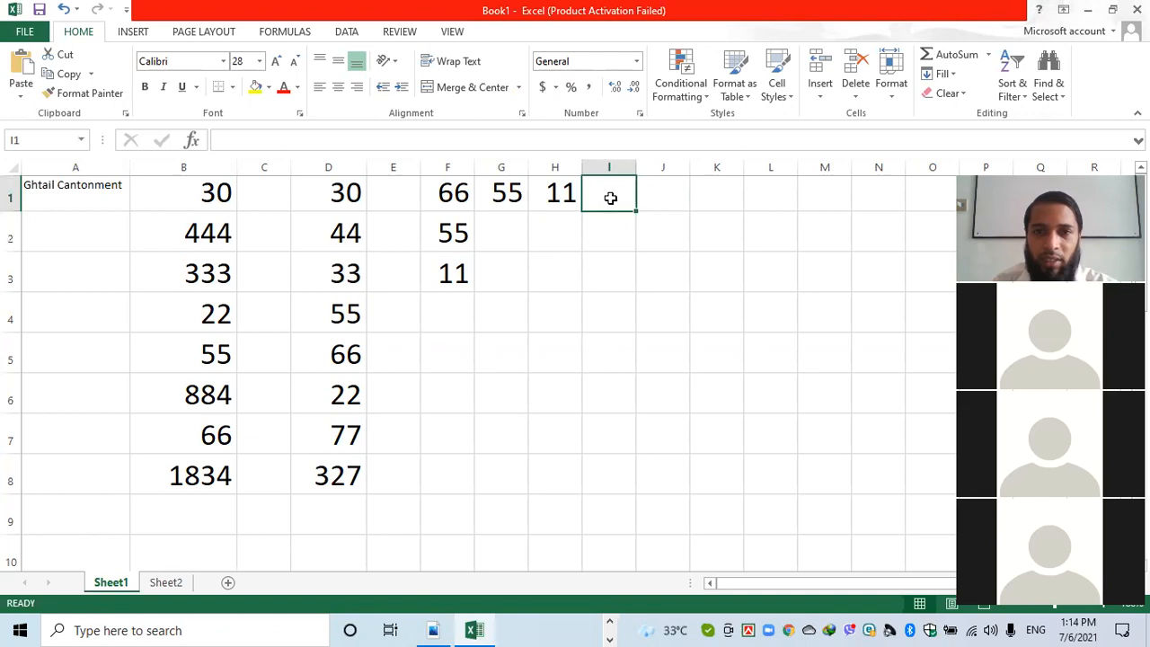
text(1)
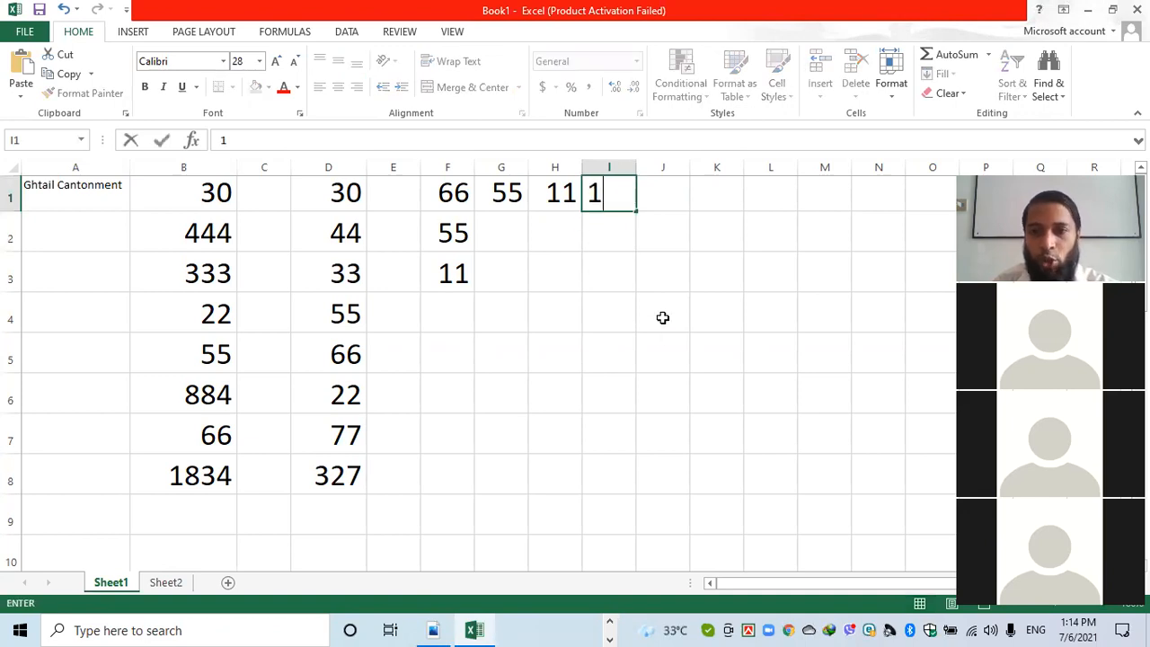
key(Return)
text(2)
key(Return)
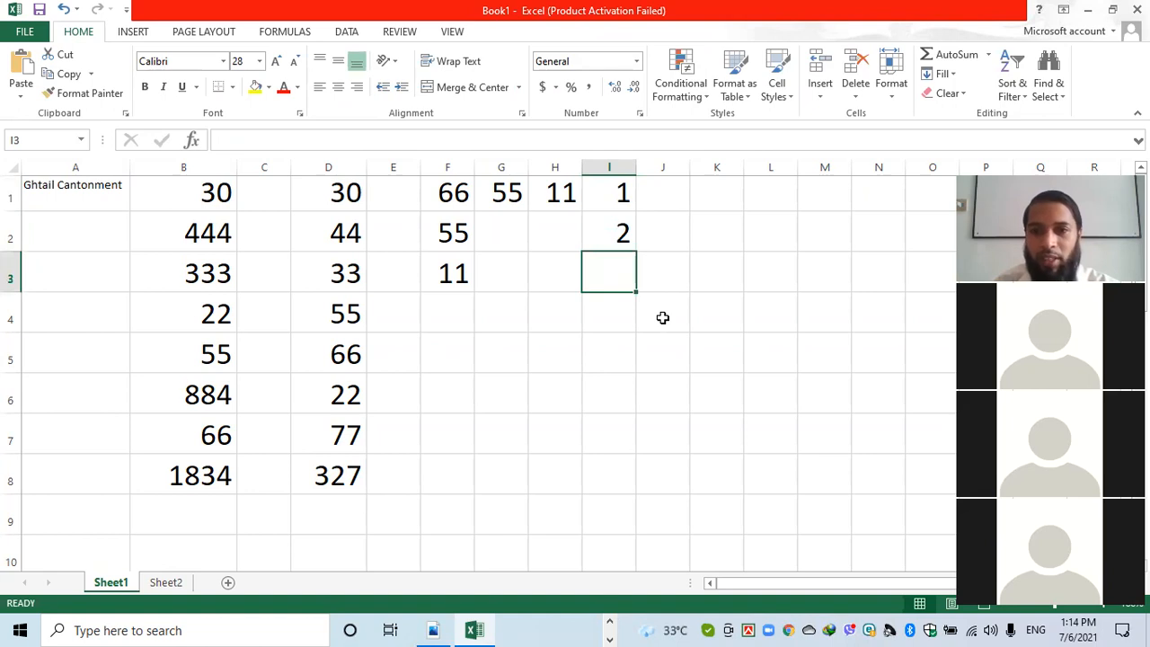
text(3)
key(Return)
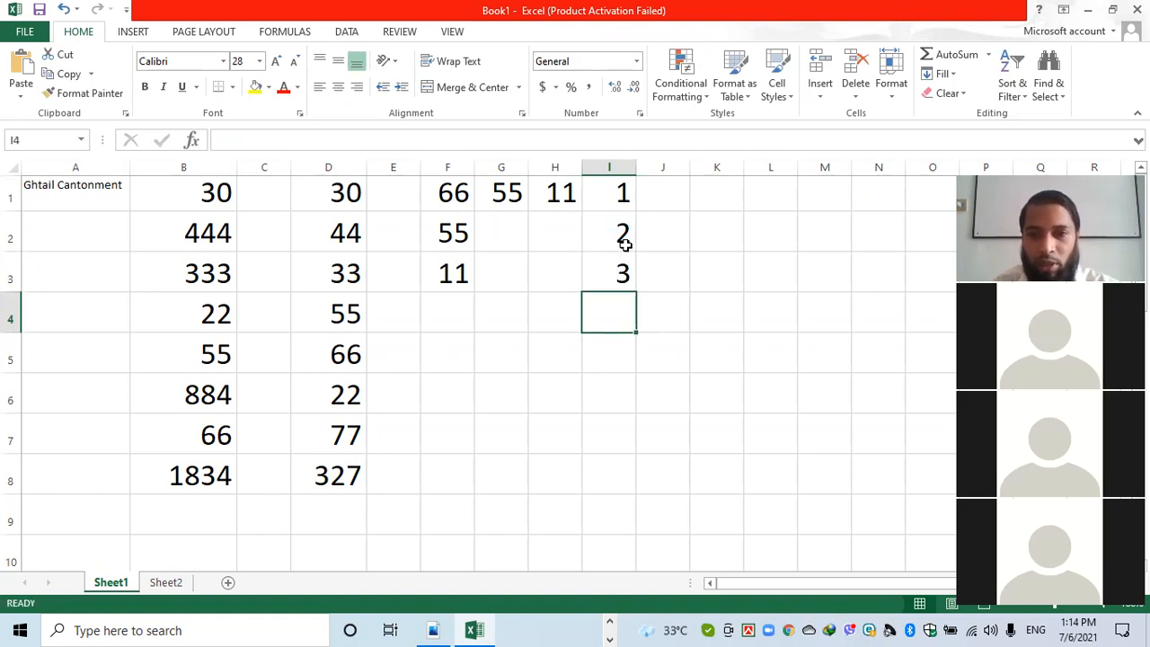
Extend the number series in I1:I3 down to cell I10 with AutoFill.
click(622, 192)
drag(621, 192, 624, 267)
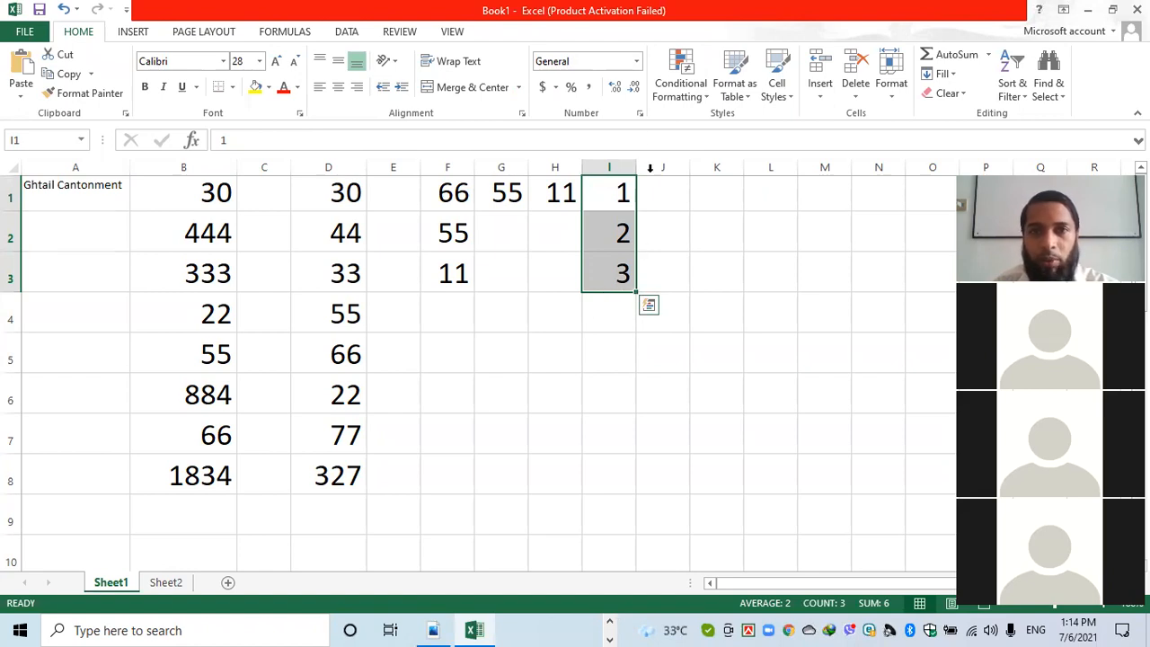
click(645, 125)
click(604, 189)
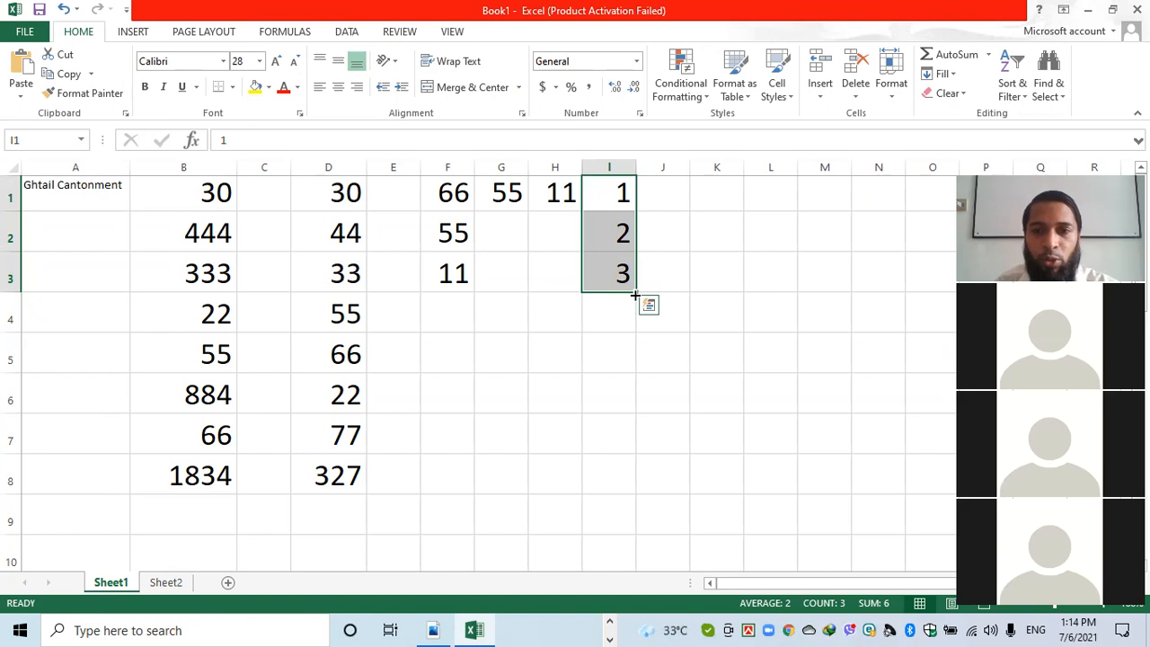
drag(634, 293, 617, 555)
scroll(647, 452, down, 3)
scroll(643, 446, up, 3)
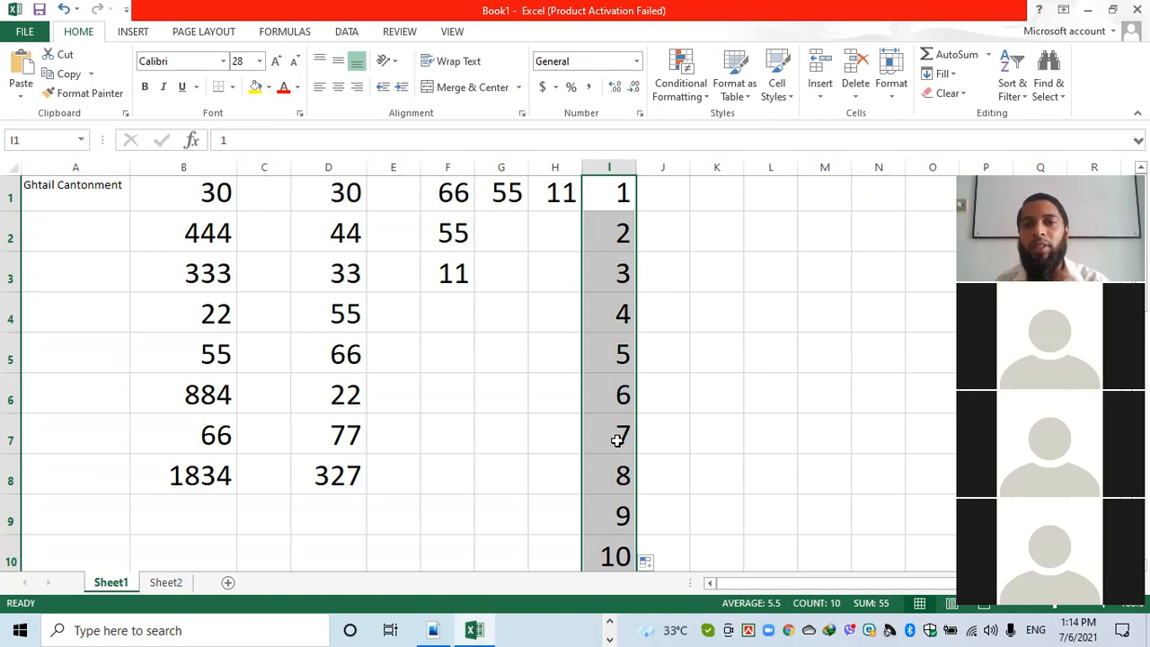
scroll(602, 341, down, 1)
scroll(630, 408, up, 1)
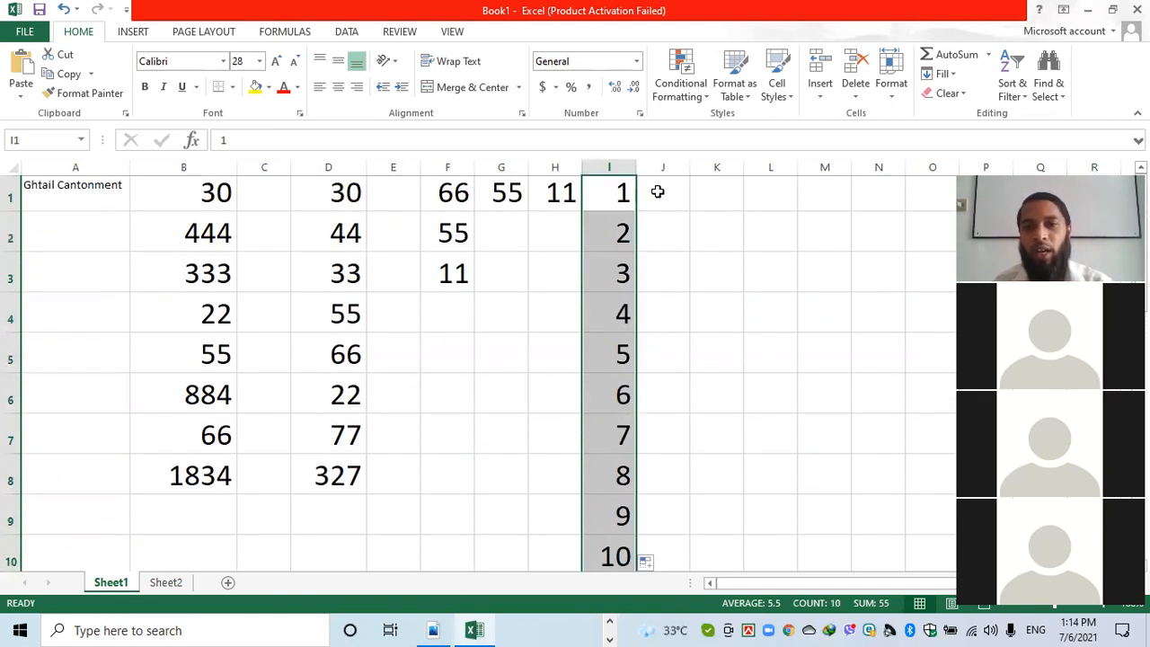
Enter the Roman numerals i, ii and iii in cells J1 to J3.
click(657, 192)
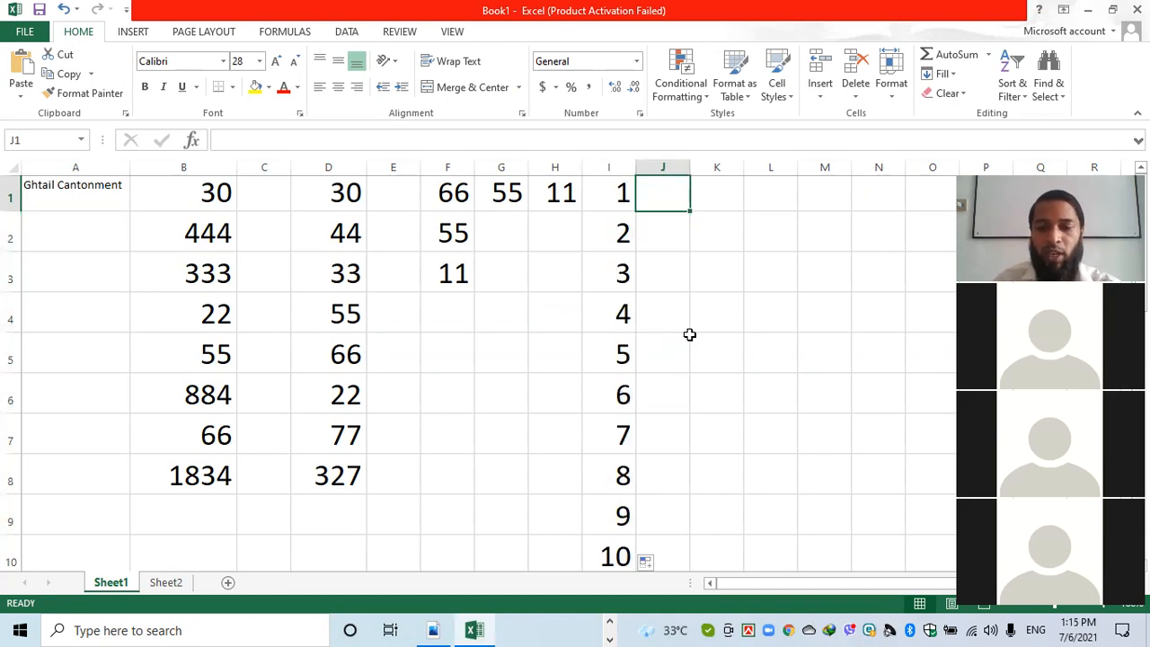
text(i)
key(Return)
text(ii)
click(683, 302)
drag(663, 190, 675, 264)
click(650, 263)
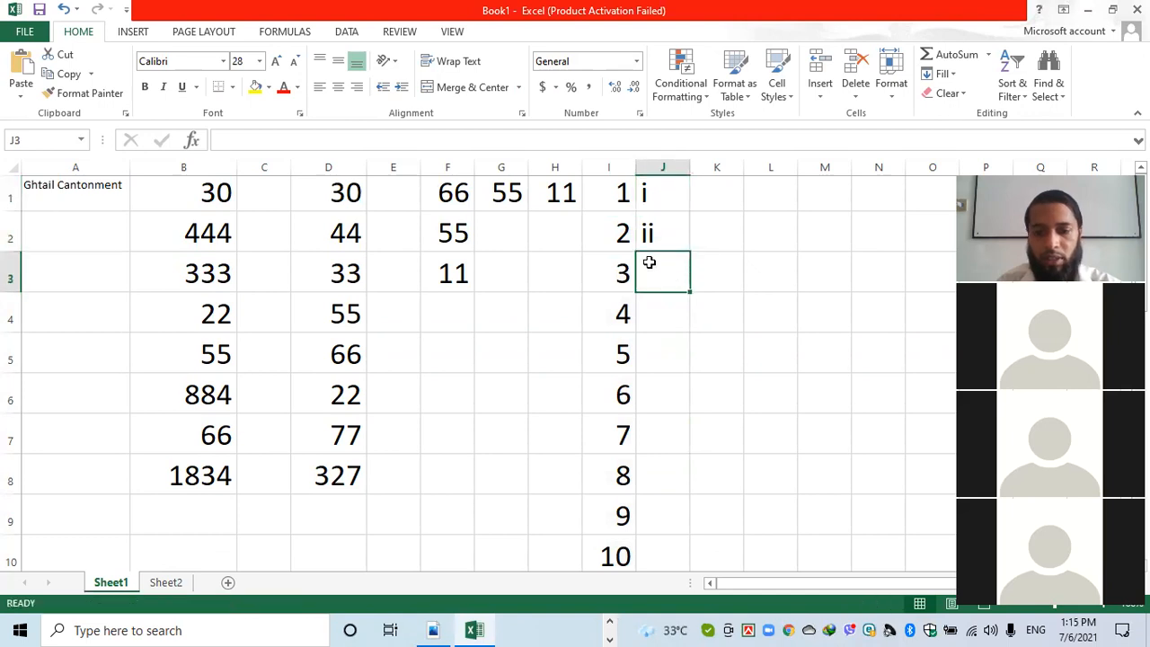
text(iii)
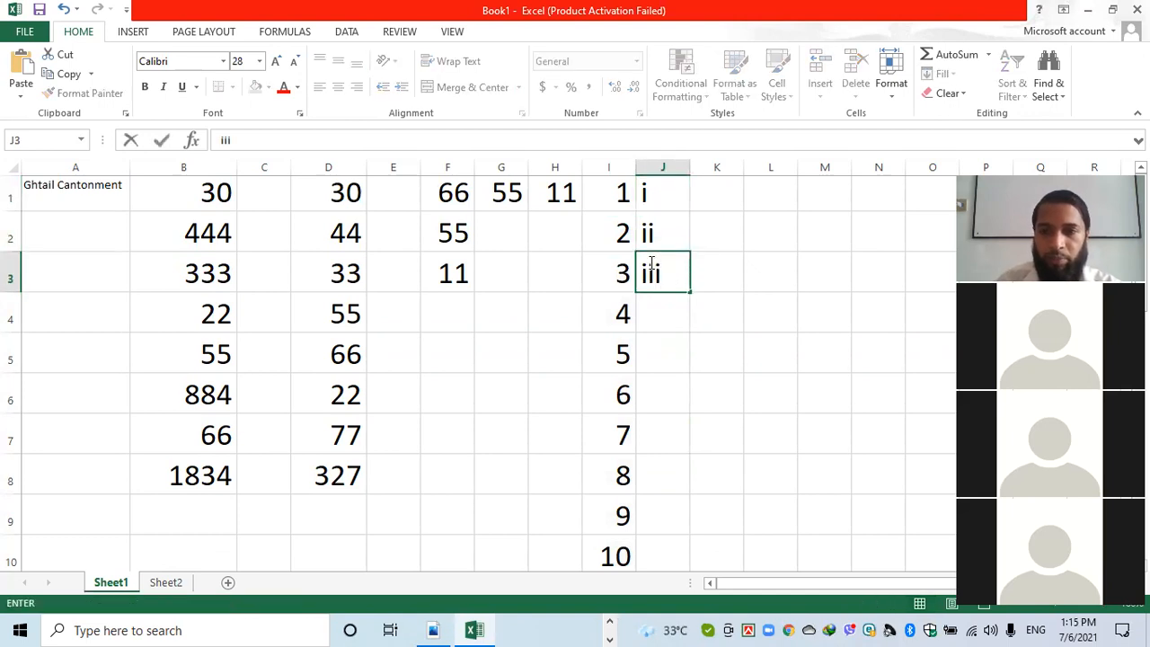
Try to extend the Roman numerals in J1:J3 down to J6 with AutoFill, and undo the fill.
drag(651, 194, 688, 422)
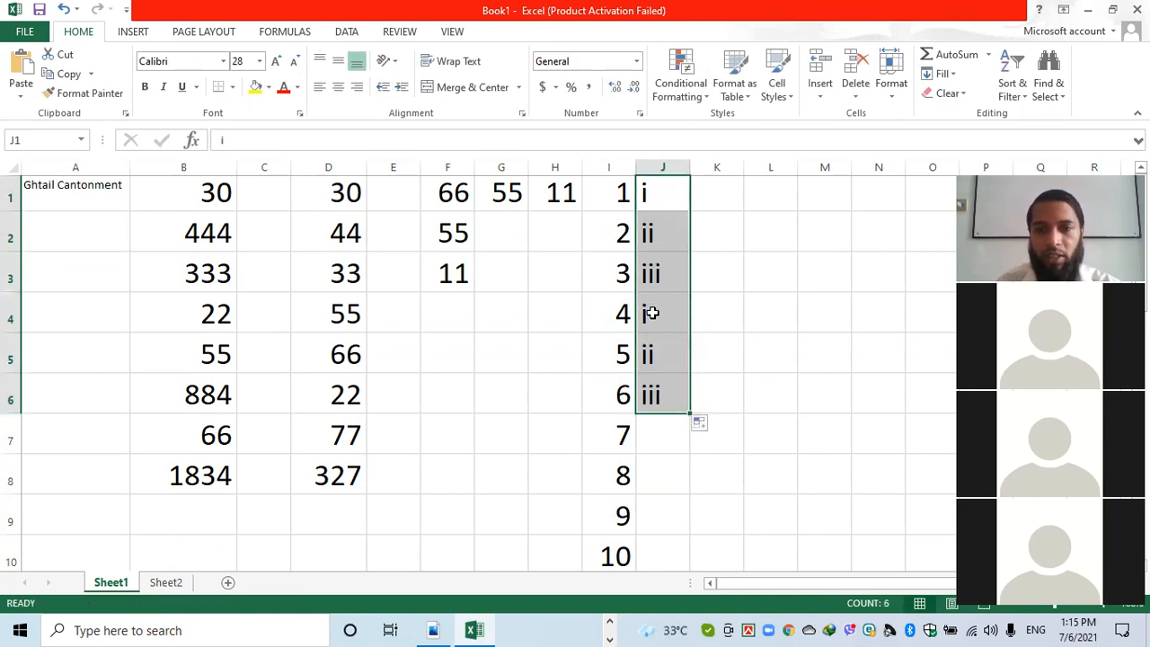
key(ctrl+z)
click(660, 317)
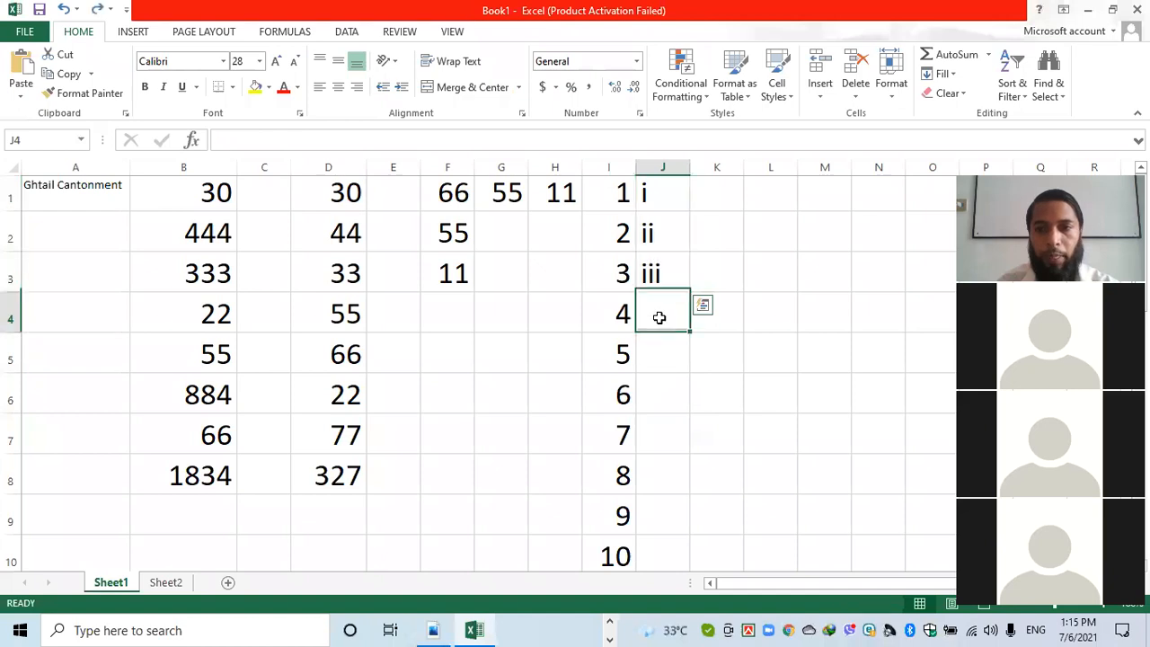
Enter the Roman numeral iv in cell J4, try to extend J1:J4 downward with AutoFill, and undo the fill.
text(iv)
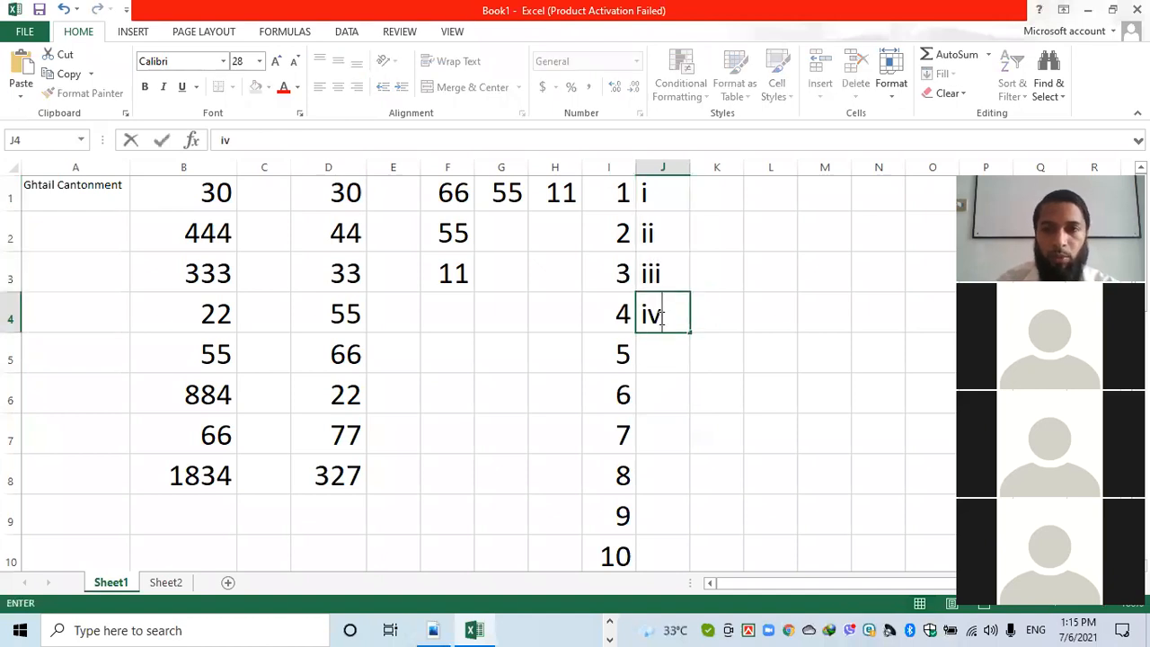
click(677, 357)
drag(684, 207, 681, 522)
key(ctrl+z)
click(731, 261)
Clear the Roman numerals from cells J1 to J4.
drag(655, 192, 662, 311)
key(Delete)
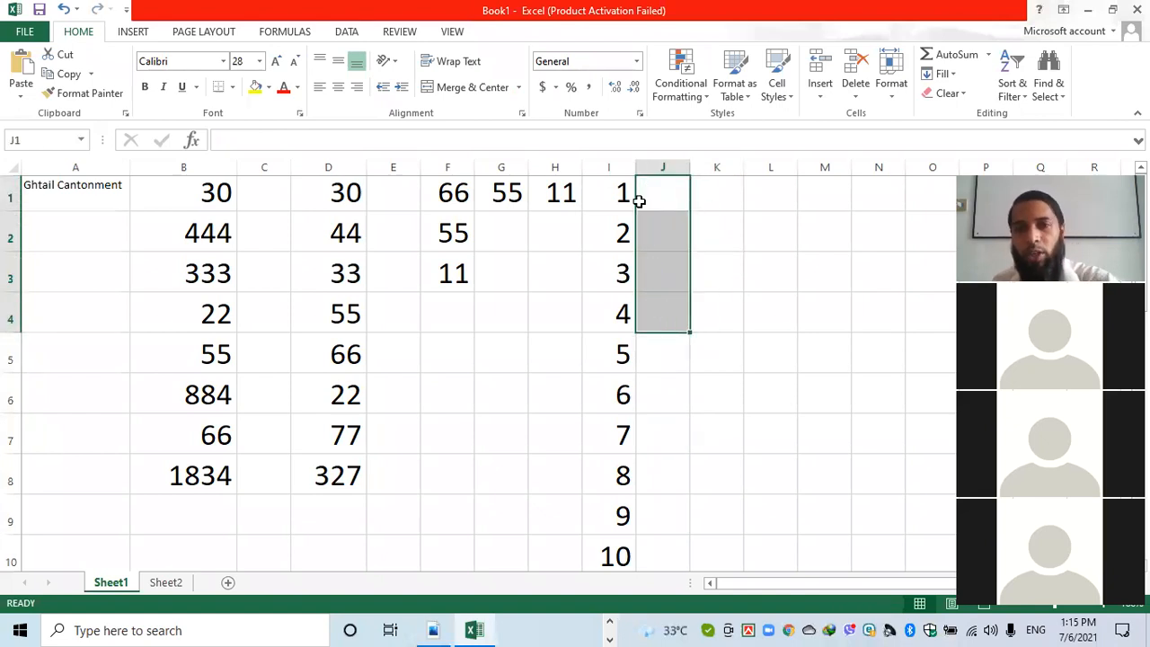
click(674, 195)
click(724, 197)
Enter the lowercase letters a, b and c in cells J1 to J3.
click(674, 196)
text(a)
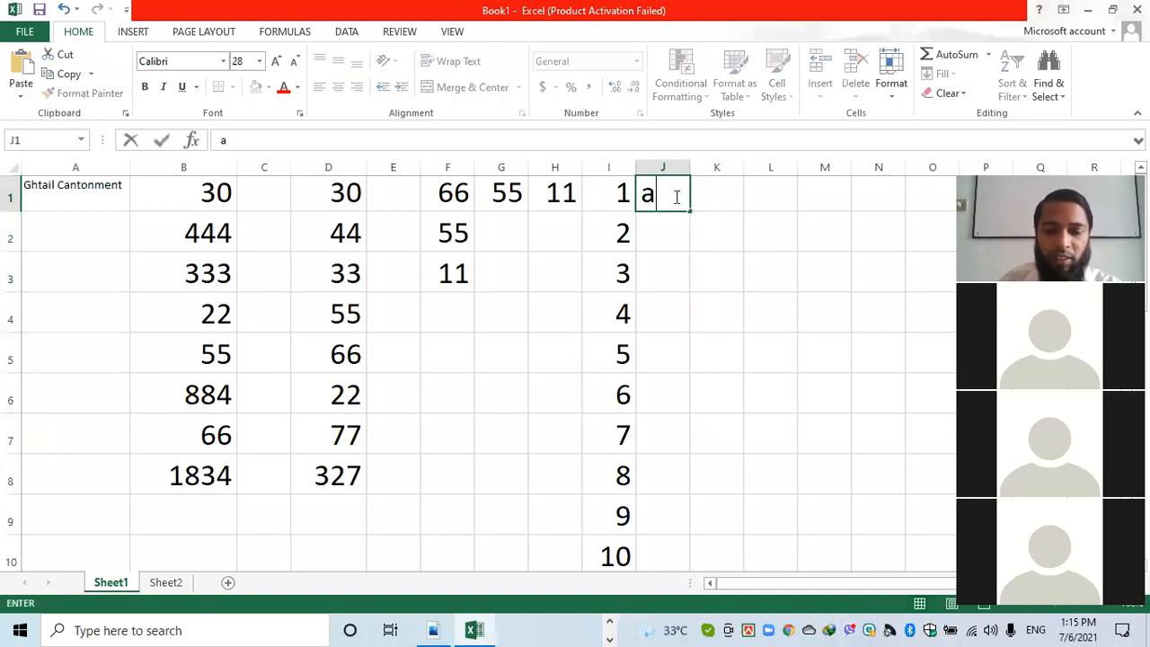
key(Return)
text(b c)
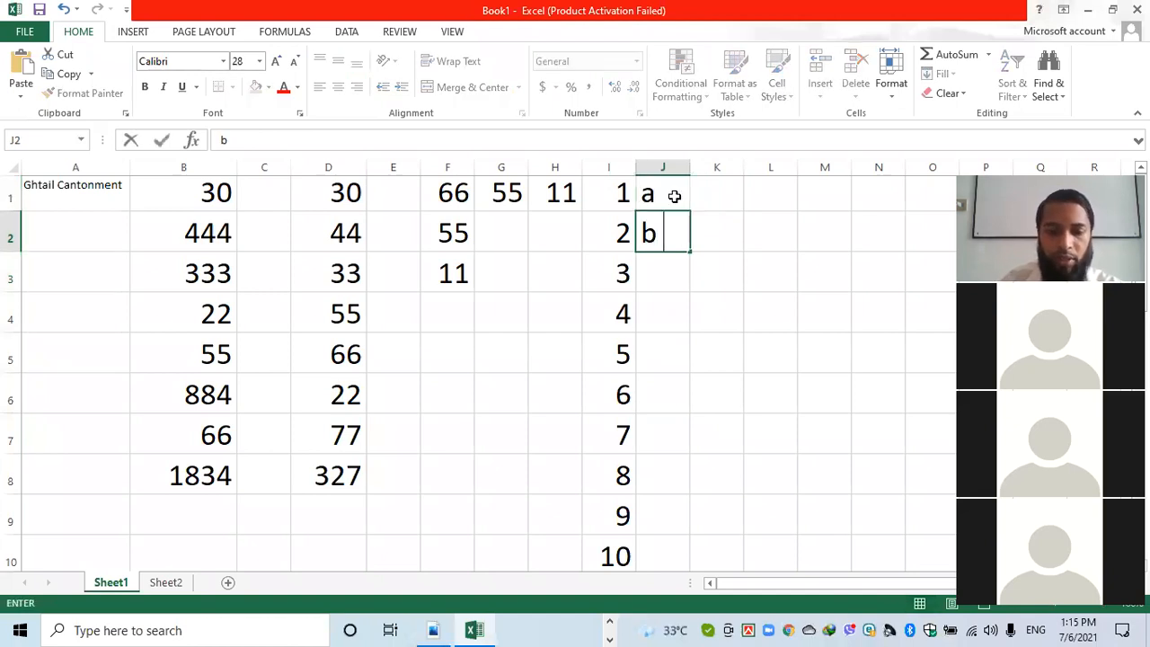
key(Return)
text(c)
key(Return)
Try to extend the letters in J1:J3 down to J10 with AutoFill, and undo the fill.
drag(682, 192, 669, 557)
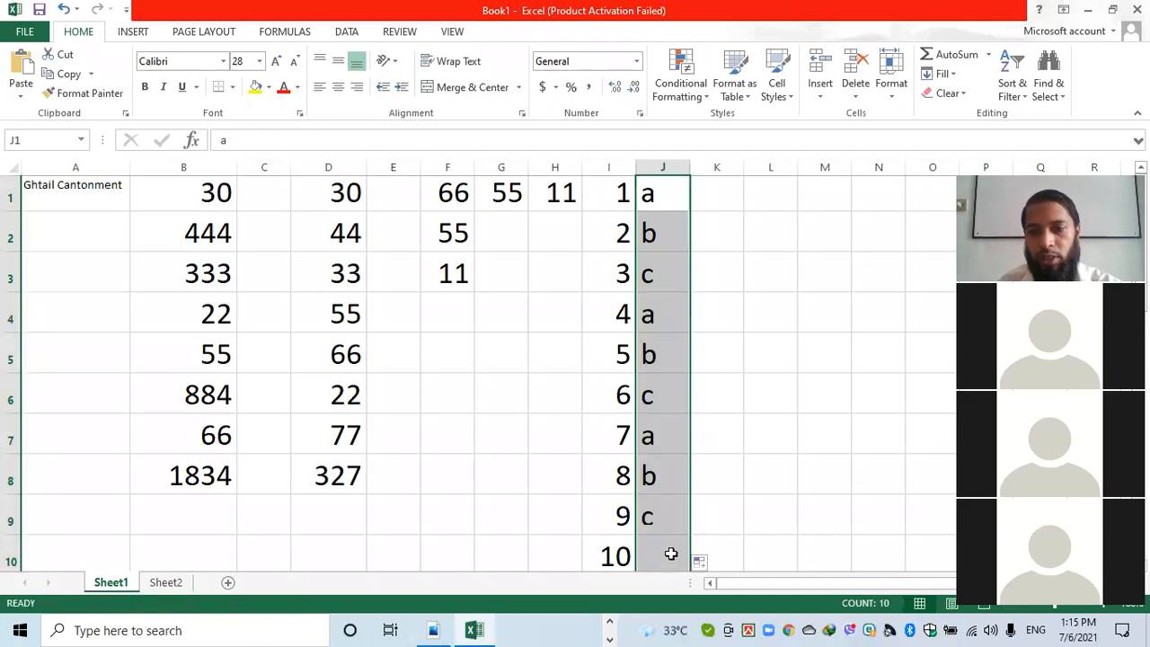
click(702, 344)
key(ctrl+z)
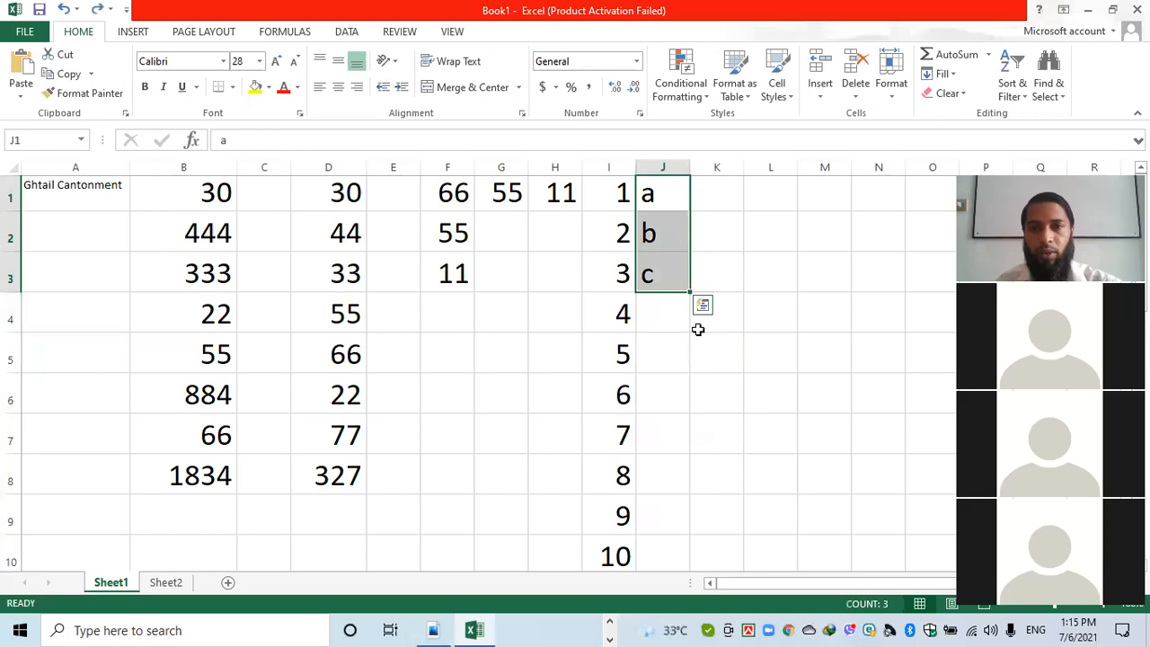
click(704, 304)
click(714, 268)
Try to AutoFill the letters in J1:J3 down to J8, and undo both the fill and the entry in J3.
drag(666, 195, 684, 490)
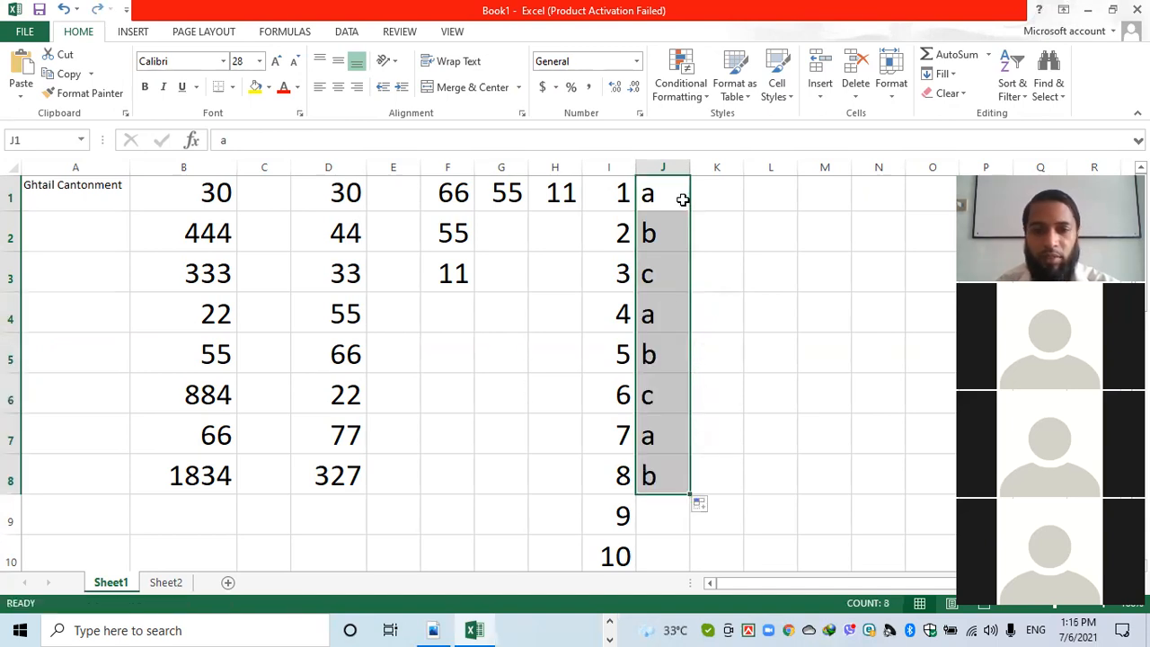
key(ctrl+z)
key(ctrl+z)
Clear the letters a and b from cells J1 and J2.
click(661, 234)
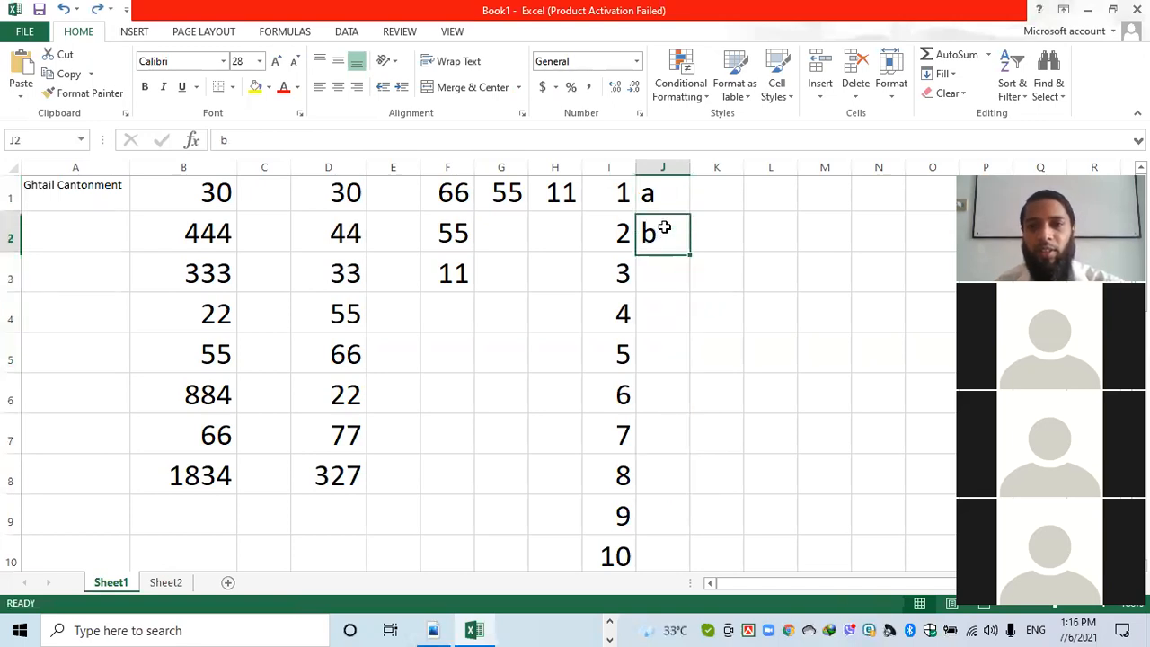
click(661, 198)
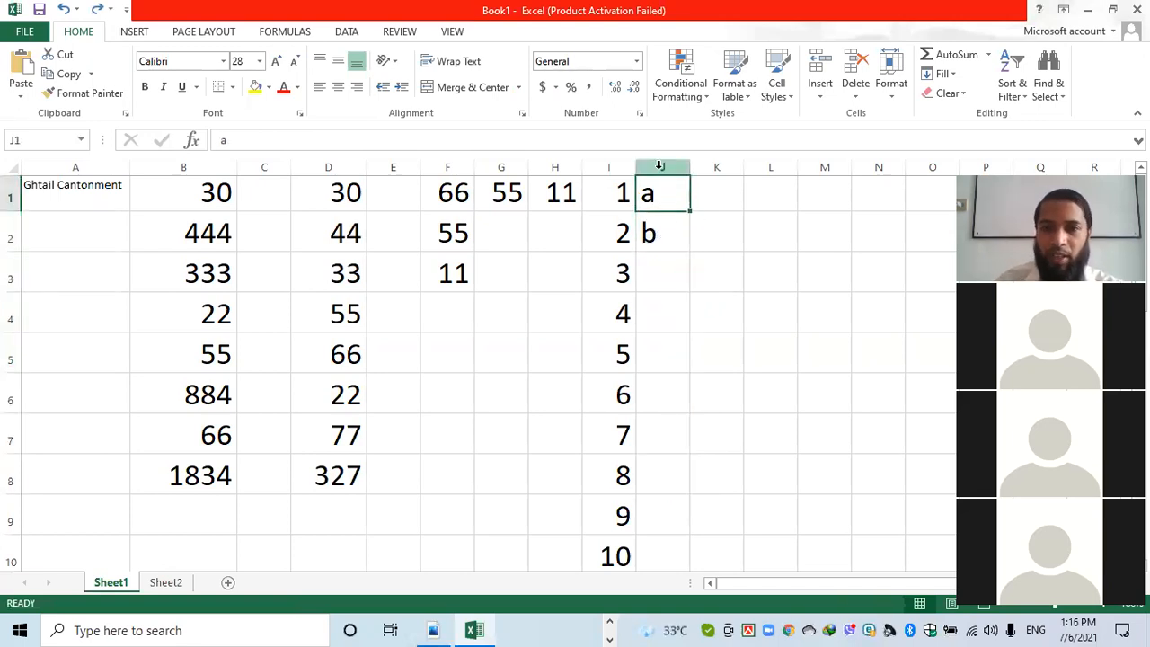
key(BackSpace)
click(665, 241)
key(BackSpace)
Enter the lowercase letters a, b, c and d in cells J1 to J4.
click(672, 193)
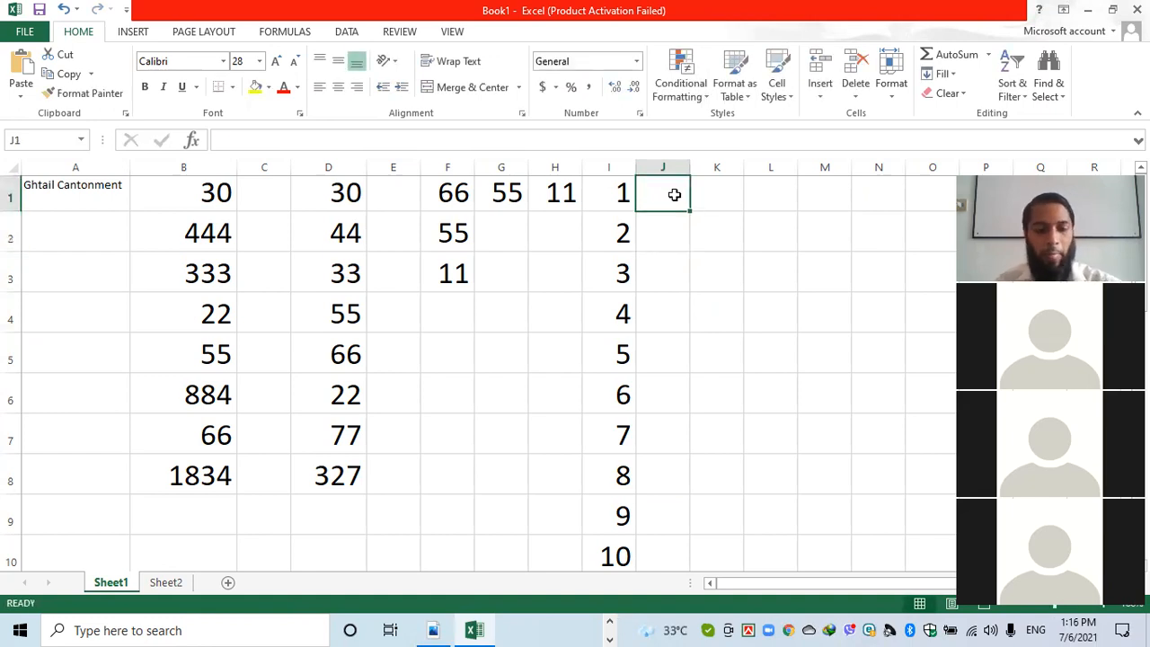
text(a)
key(Return)
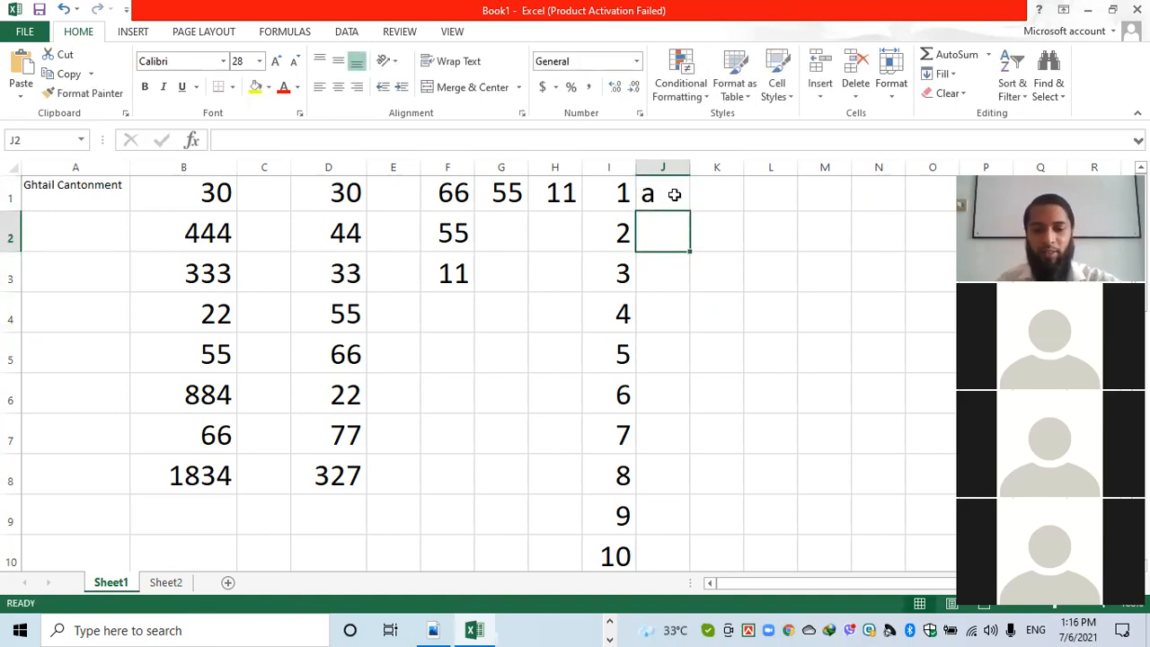
text(b)
key(Return)
text(c)
key(Return)
text(d)
key(Return)
Try to extend the letters in J1:J4 down to J12 with AutoFill, and clear the filled cells.
drag(668, 201, 678, 502)
scroll(670, 481, up, 2)
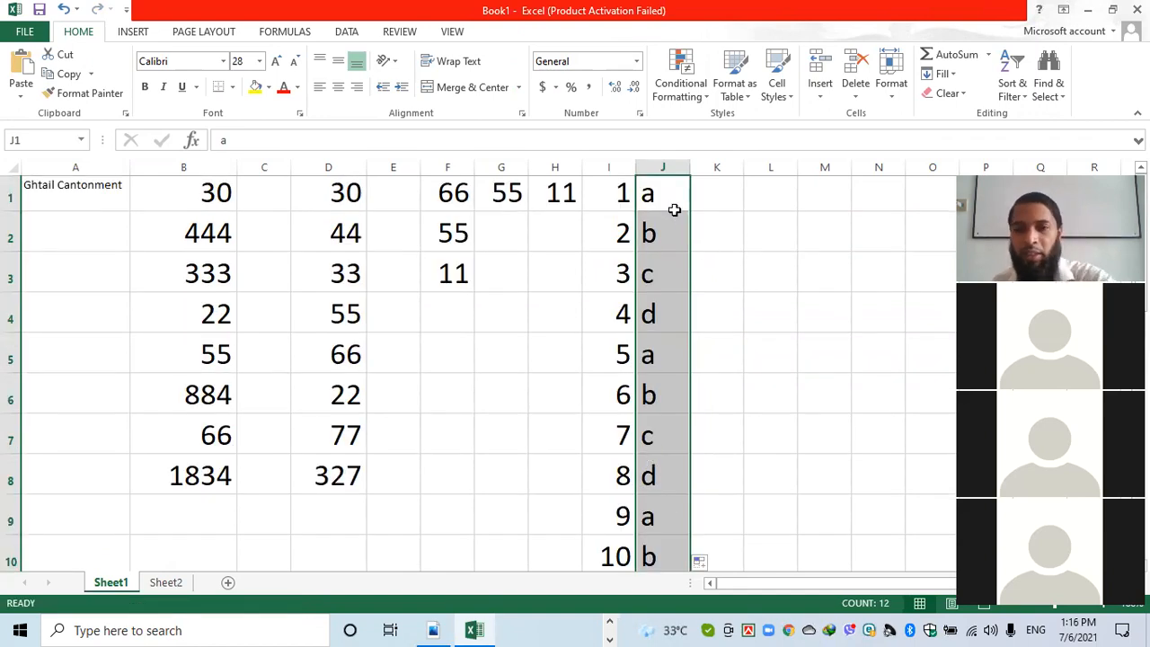
key(Delete)
click(737, 231)
Enter the capital letters A, B, C and D in cells K1 to K4.
click(714, 191)
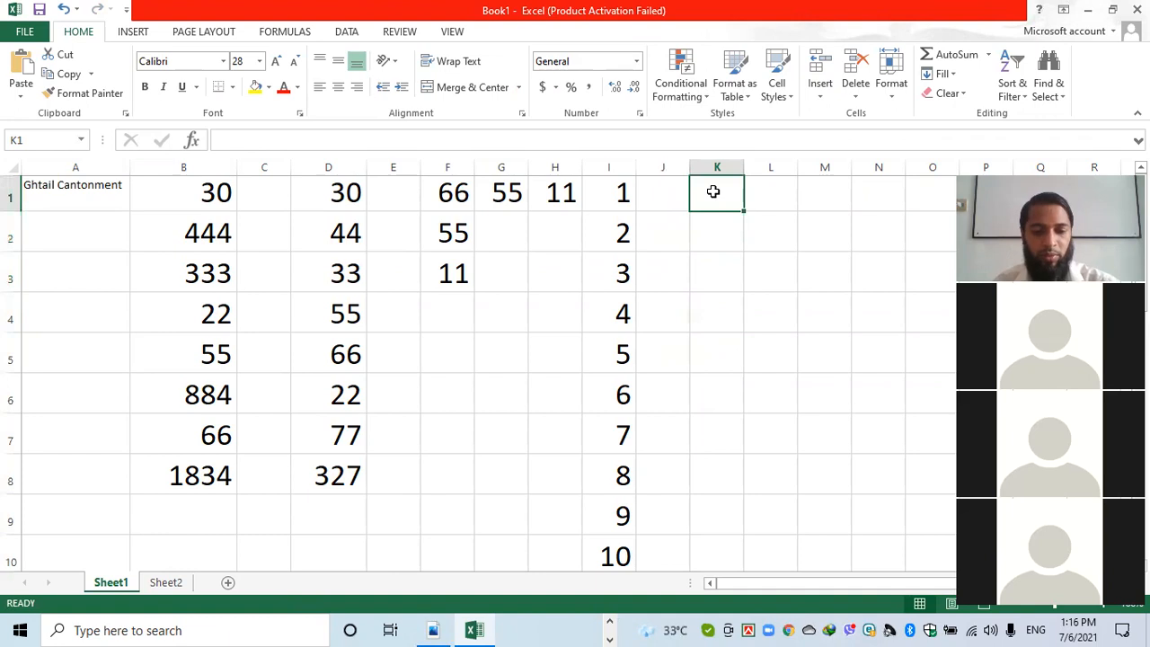
text(A)
key(Return)
text(B)
key(Return)
text(C)
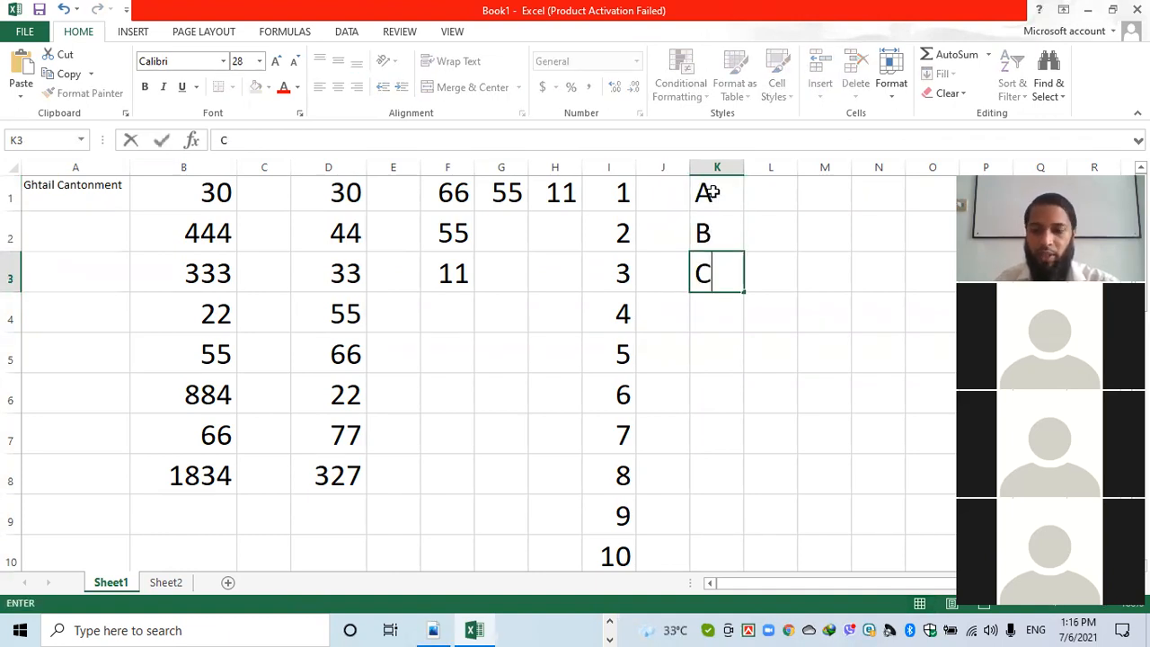
key(Return)
text(D)
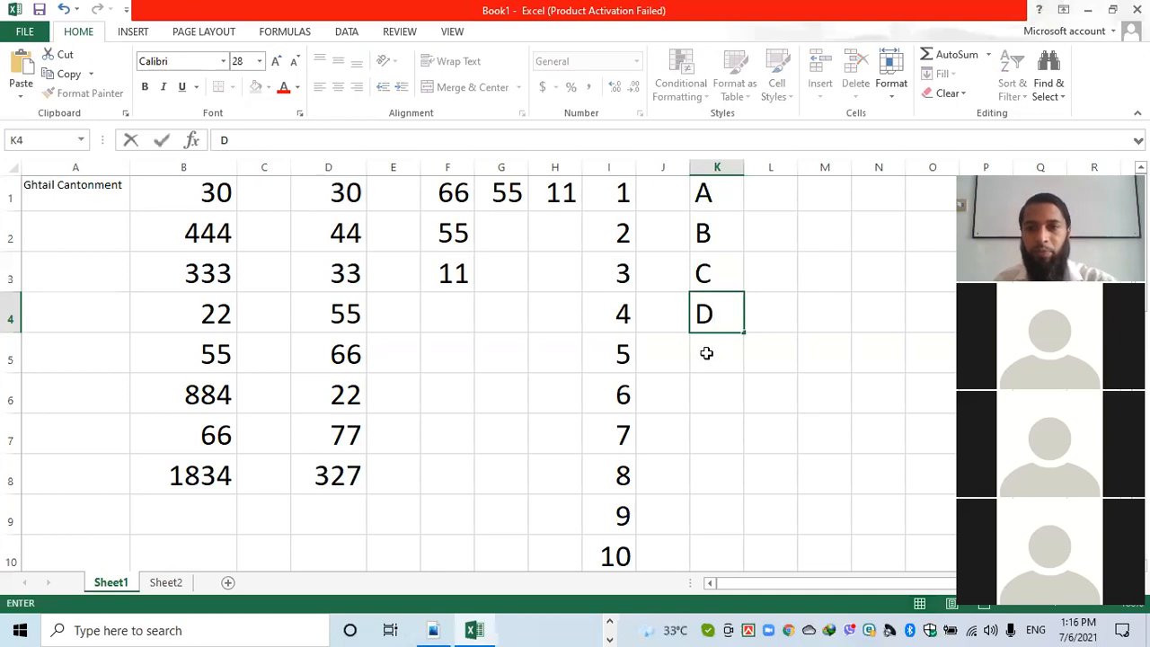
key(Return)
Clear the capital letters from cells K1 to K4.
drag(731, 188, 746, 321)
key(Delete)
click(673, 301)
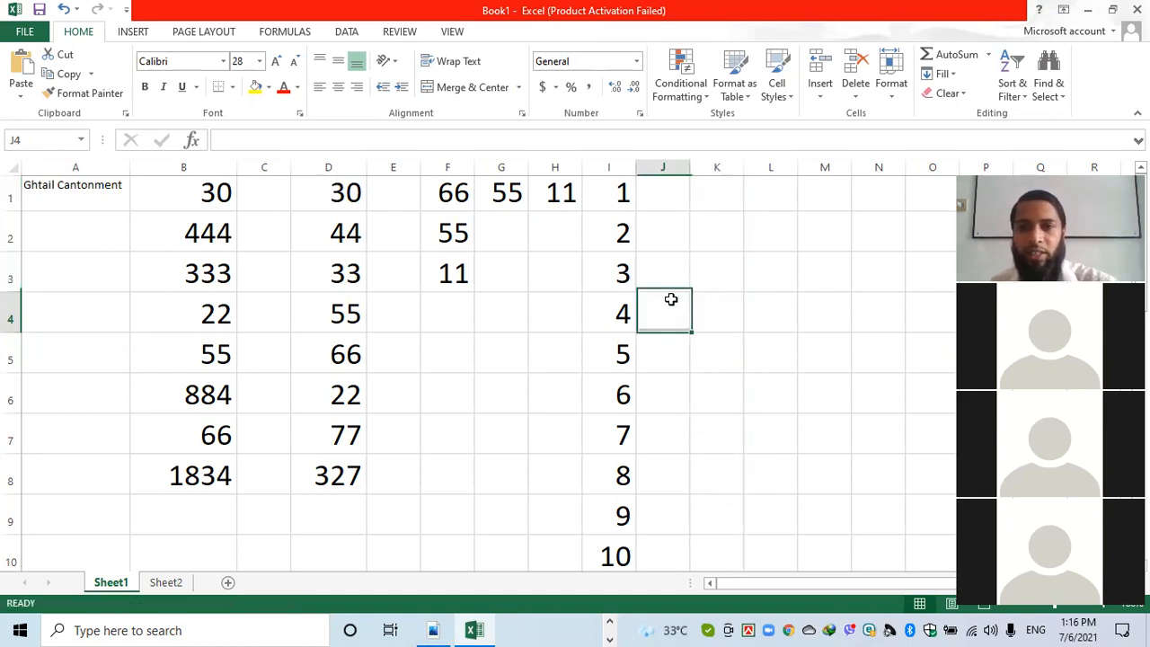
Enter the day names Saturday and Sunday in cells J1 and J2.
click(665, 206)
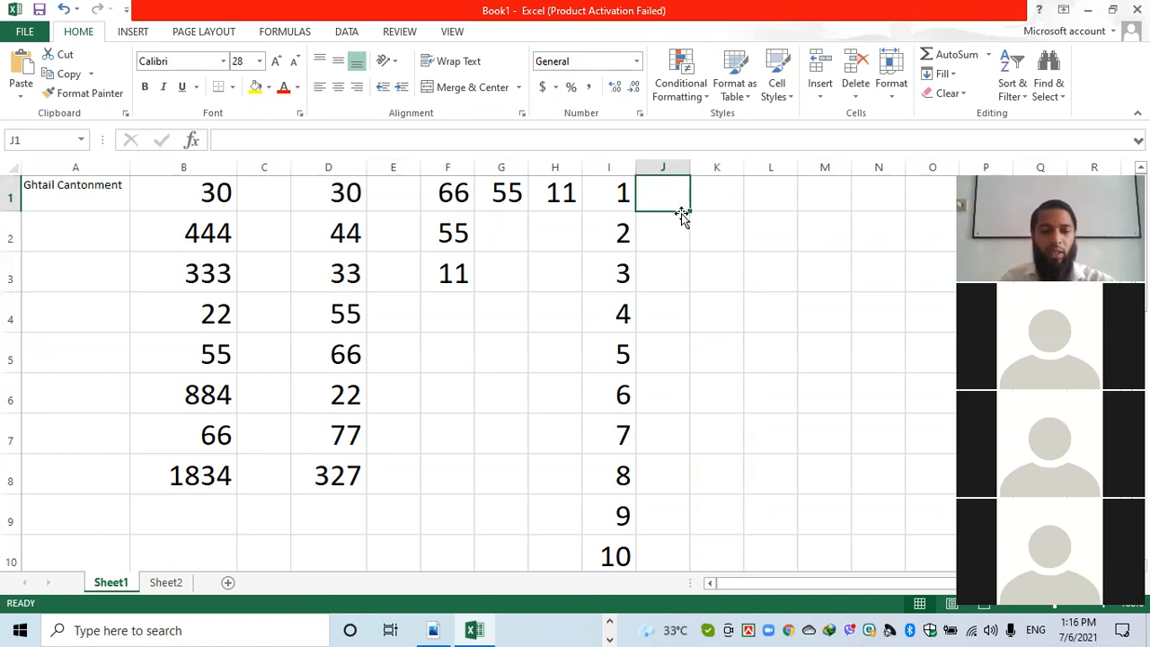
text(Satur)
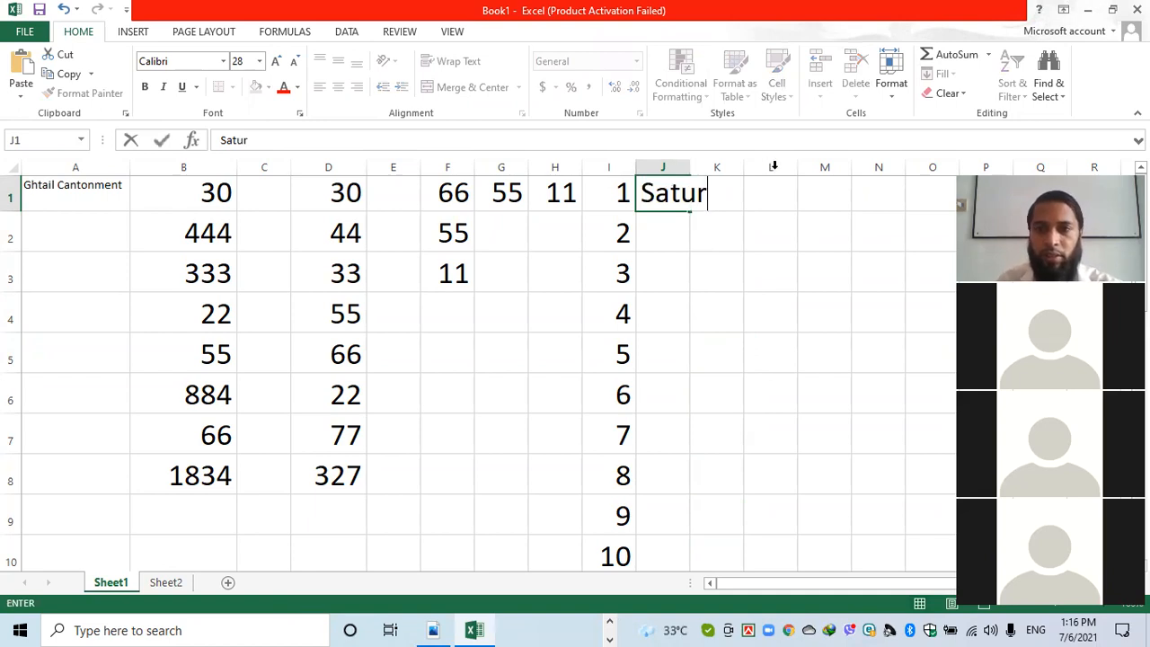
text(day)
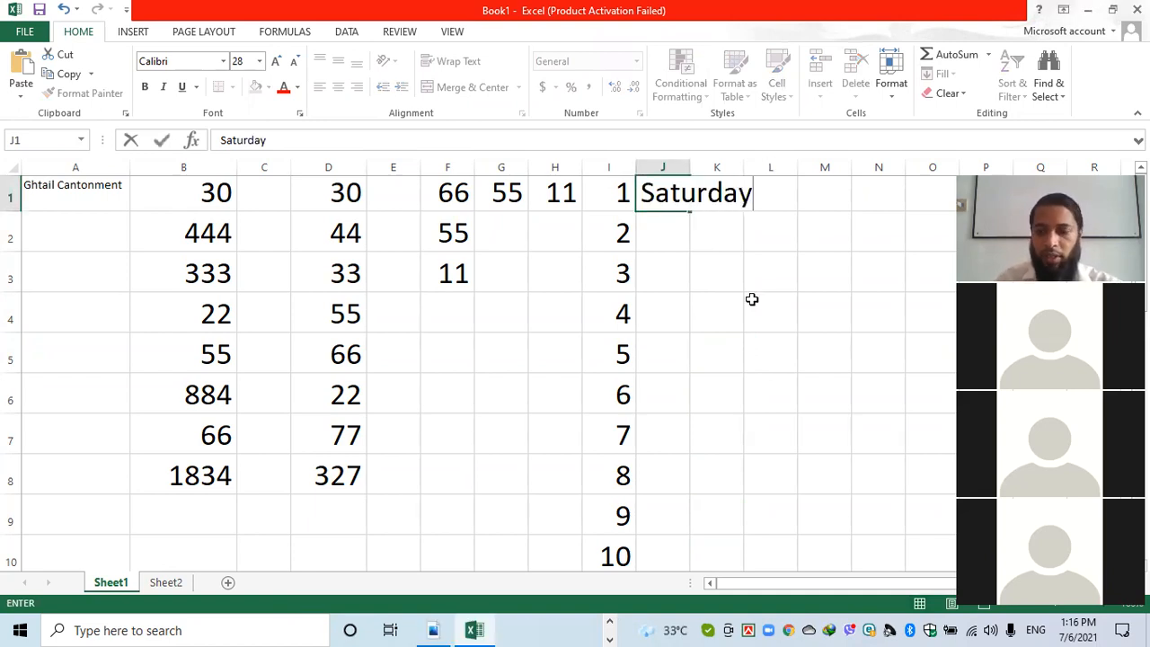
key(Return)
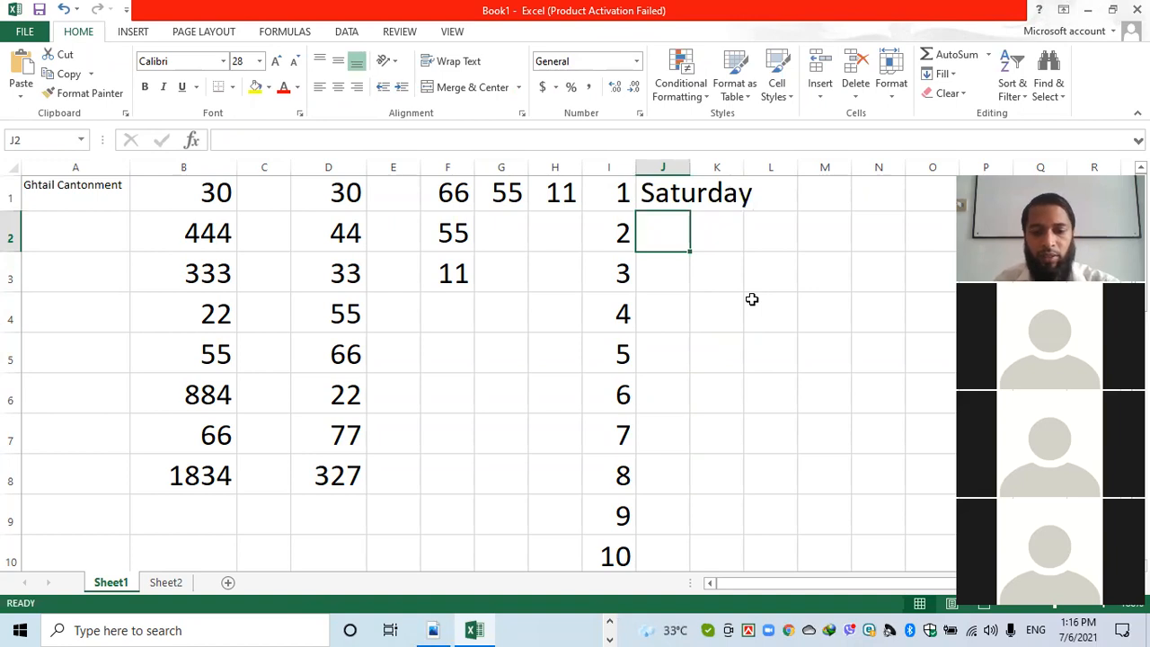
text(sunday)
click(735, 220)
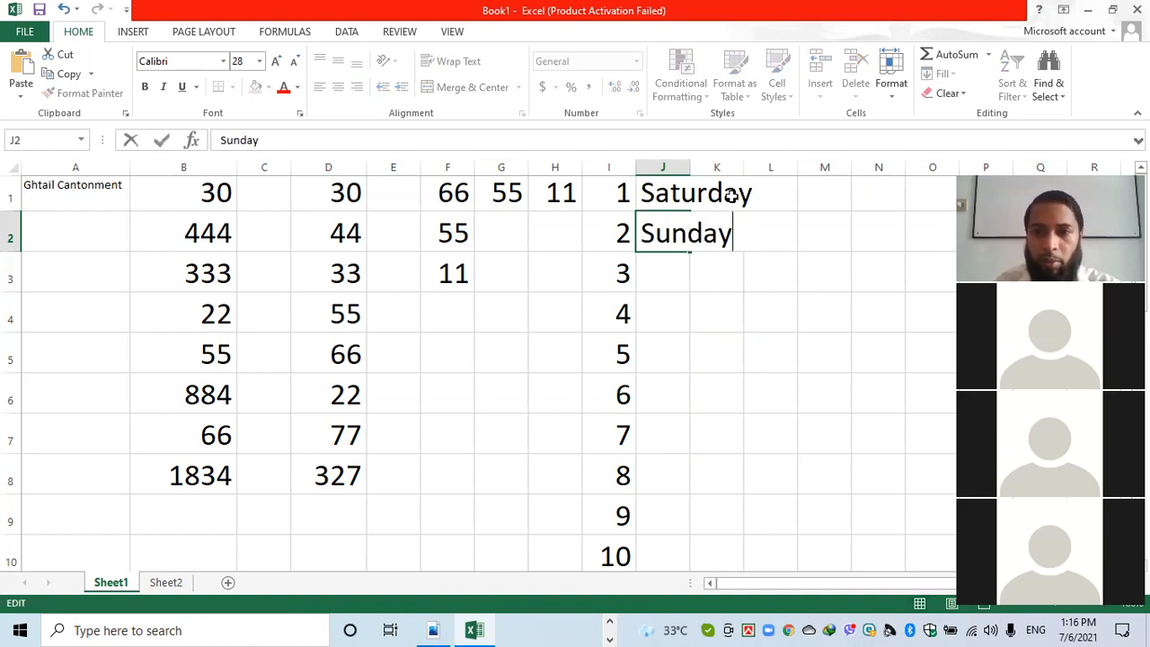
click(732, 266)
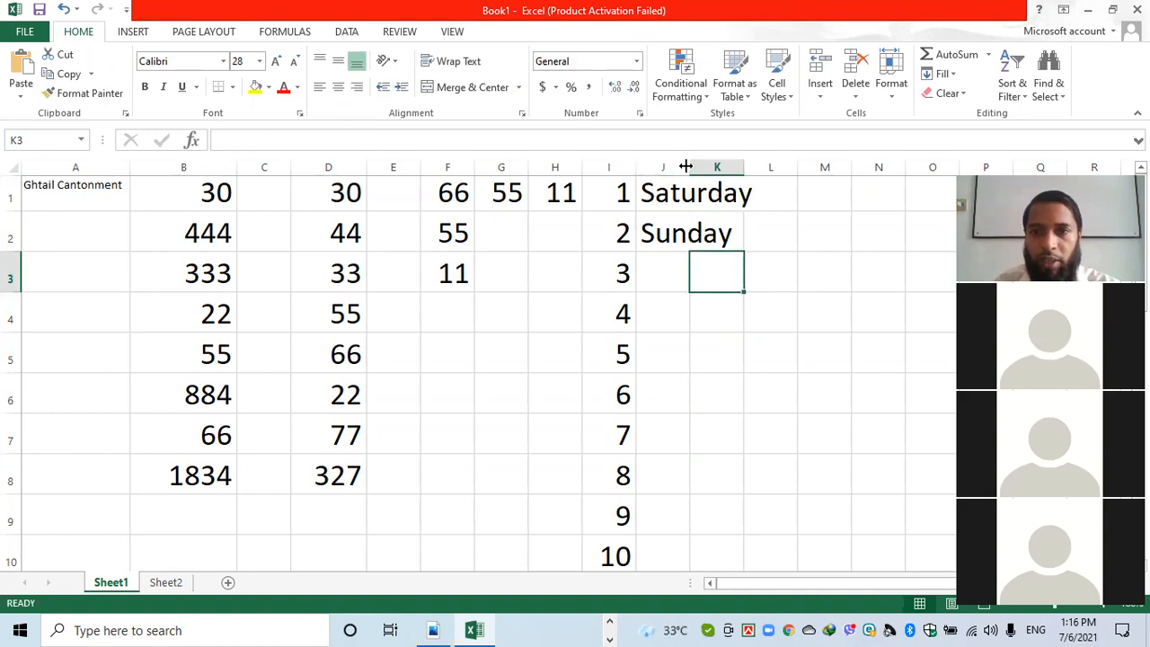
Extend the day names in J1:J2 down to J7 with AutoFill, and widen column J to fit the longest name.
drag(692, 167, 762, 458)
click(748, 198)
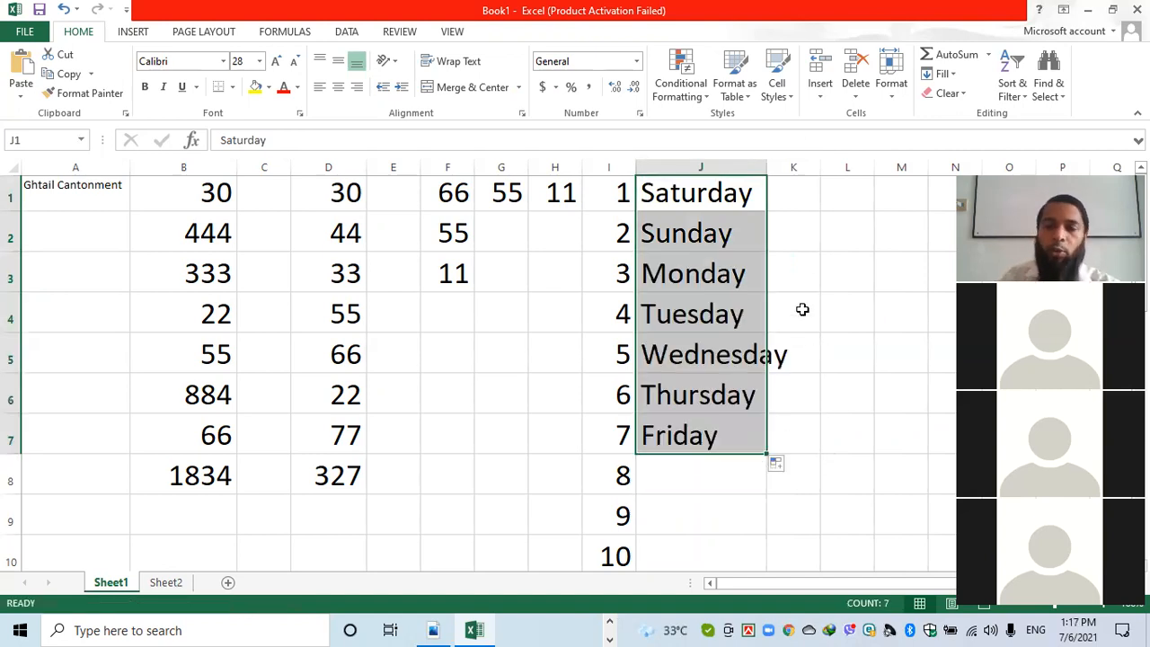
drag(765, 166, 799, 166)
click(825, 397)
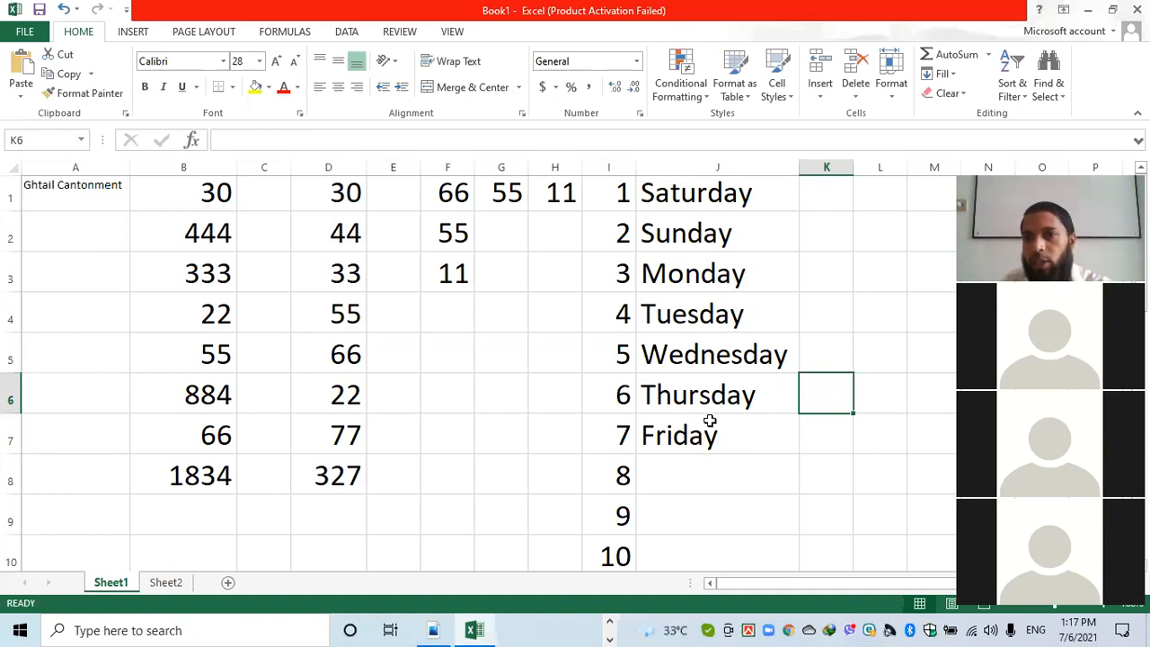
Widen column K and enter the month names January and Feburary in cells K1 and K2.
drag(871, 166, 942, 167)
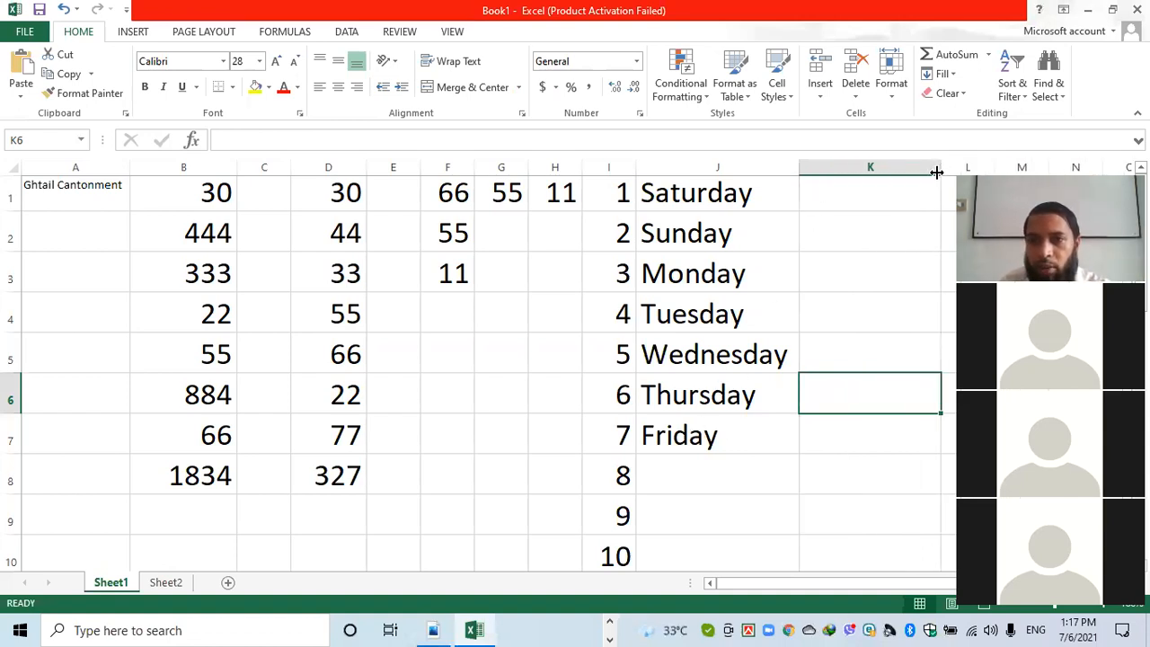
click(847, 190)
text(J)
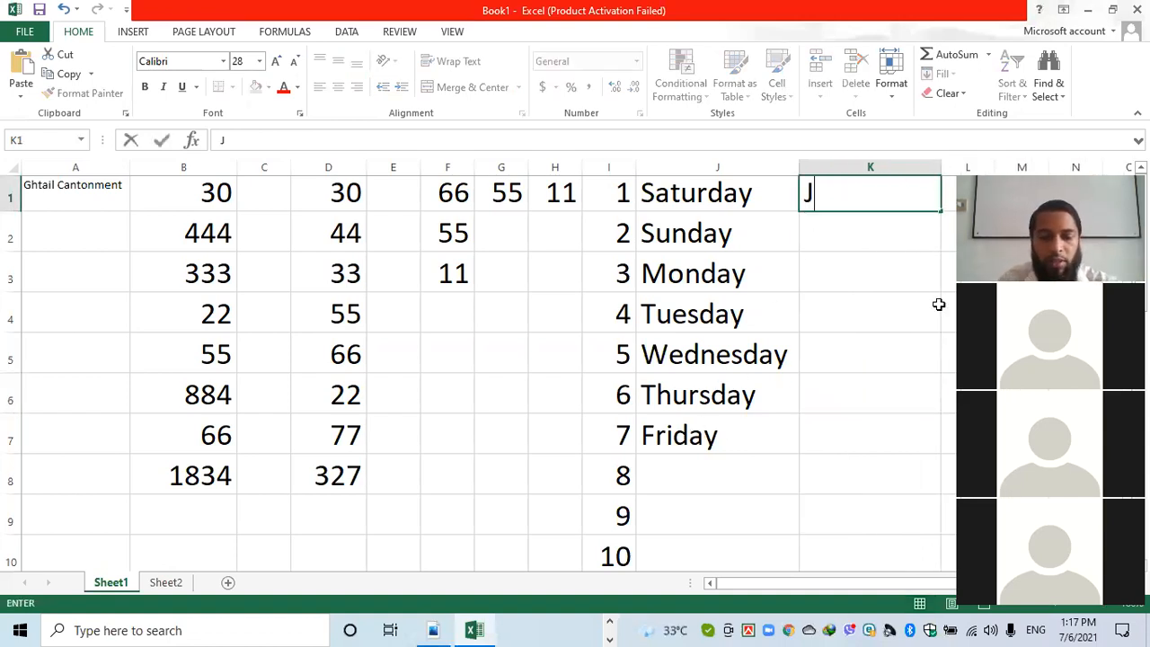
text(anuary)
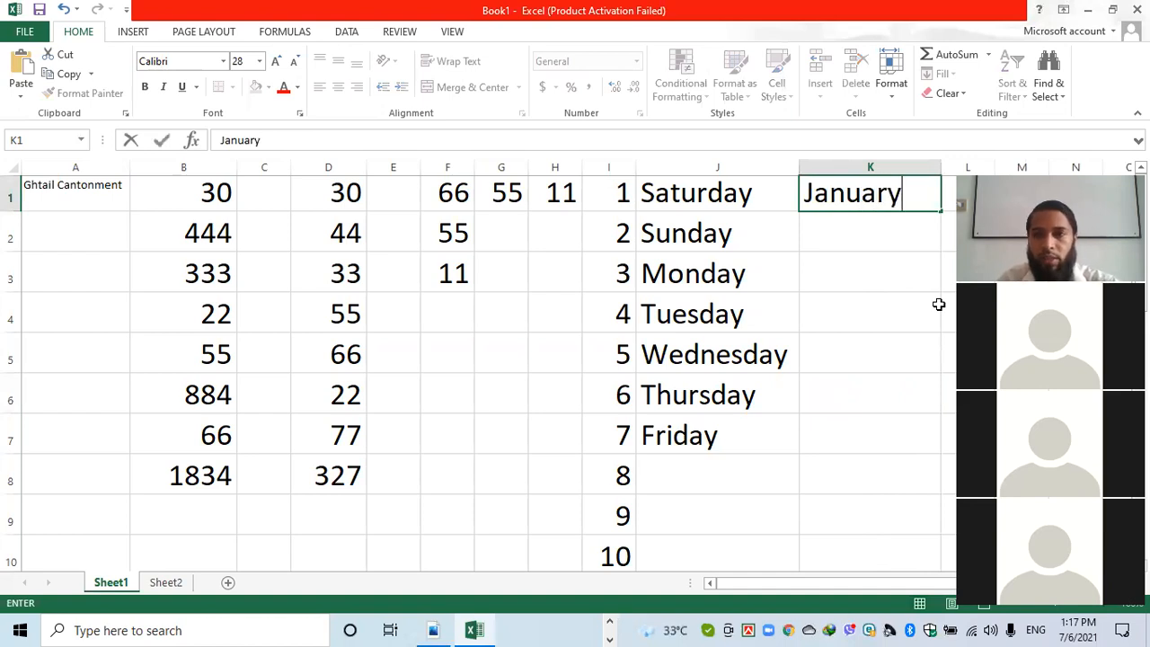
key(Return)
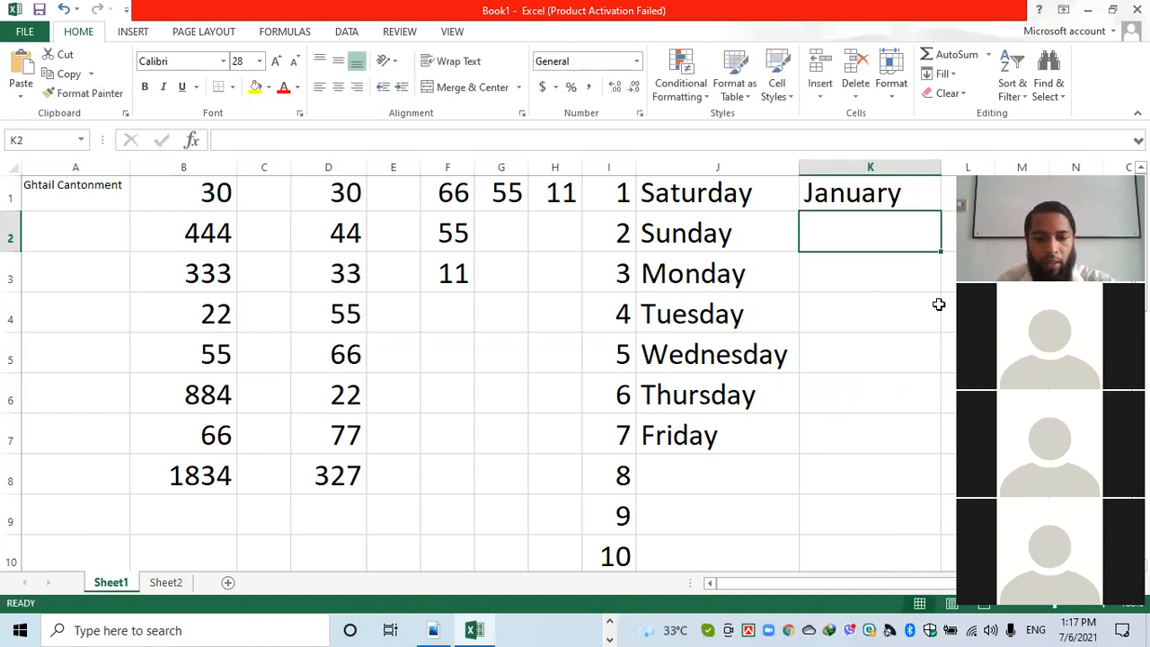
text(Febura)
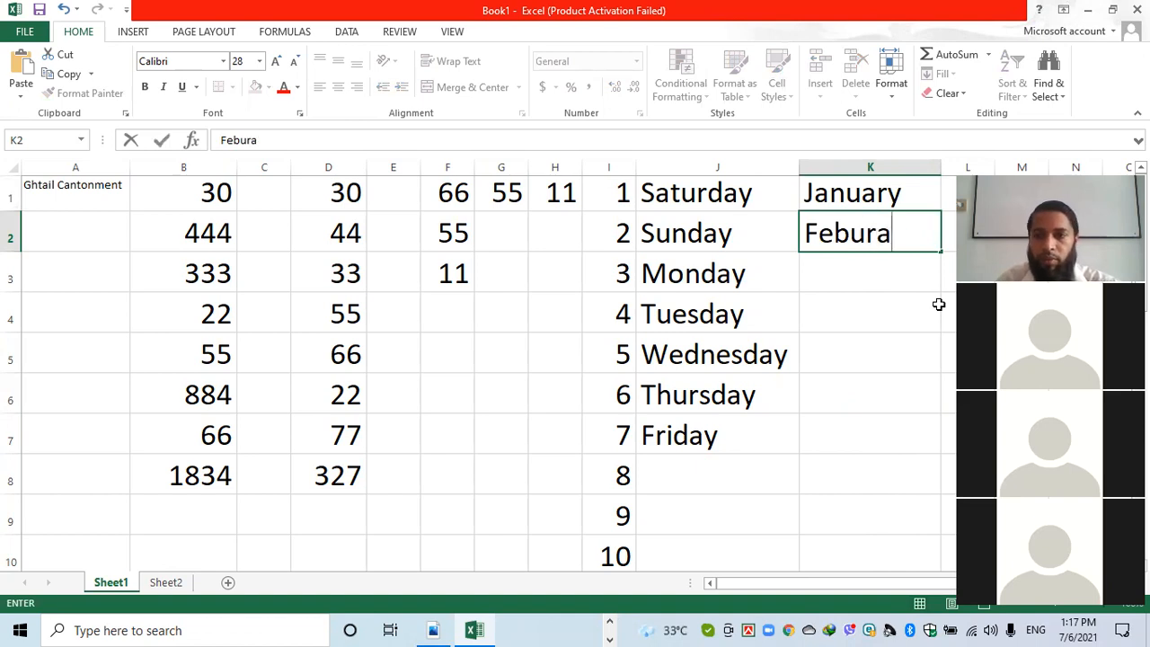
key(BackSpace)
text(a)
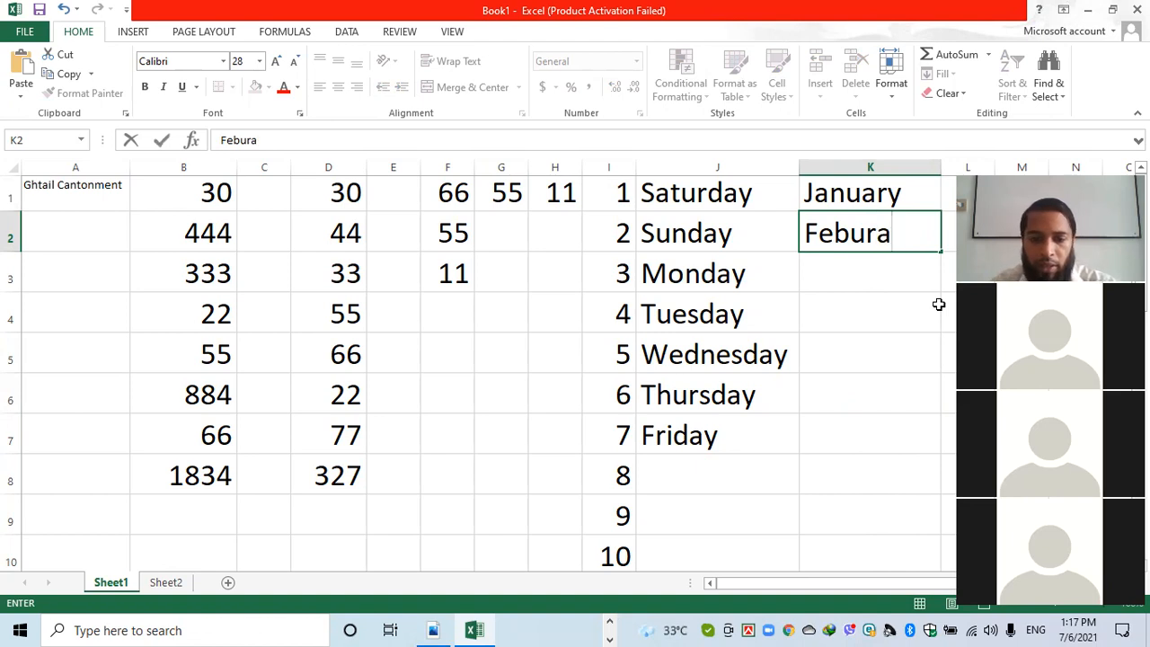
text(ry)
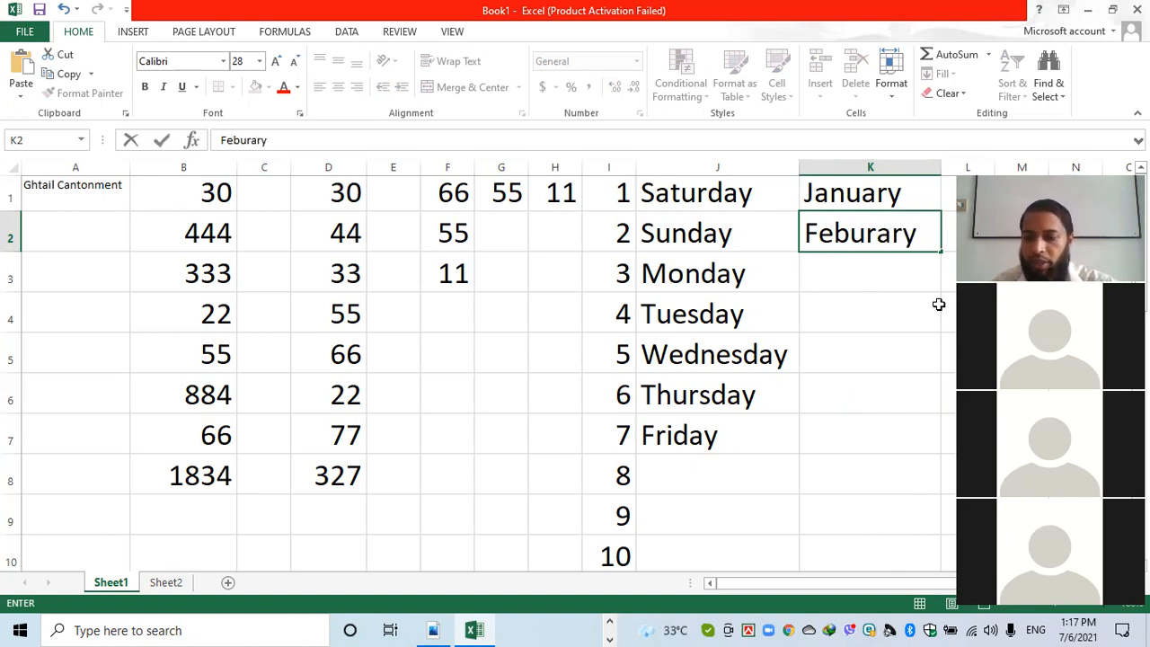
key(Tab)
click(873, 271)
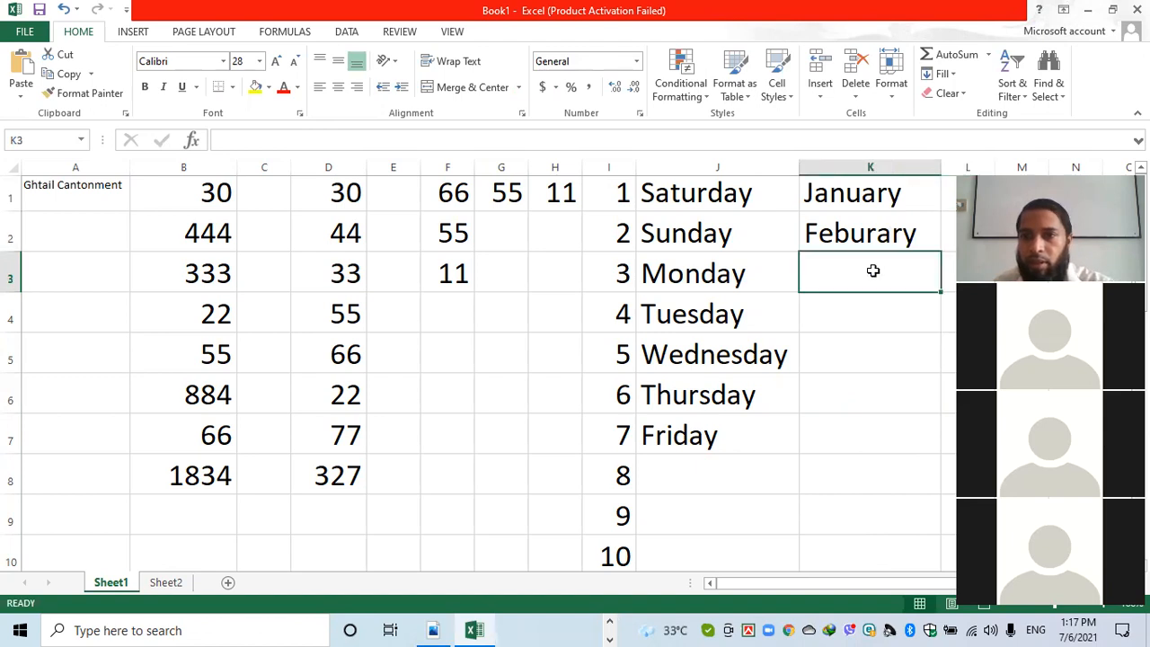
Try to correct the spelling of the month name in cell K2 by retyping its last letters.
drag(858, 203, 894, 241)
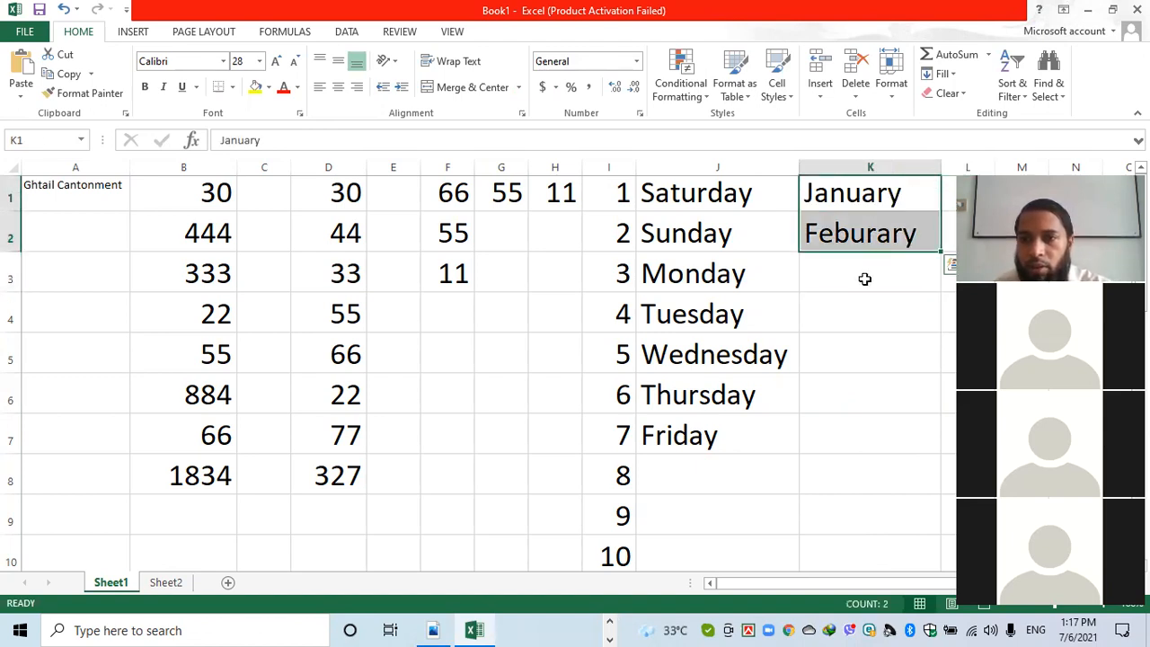
click(888, 236)
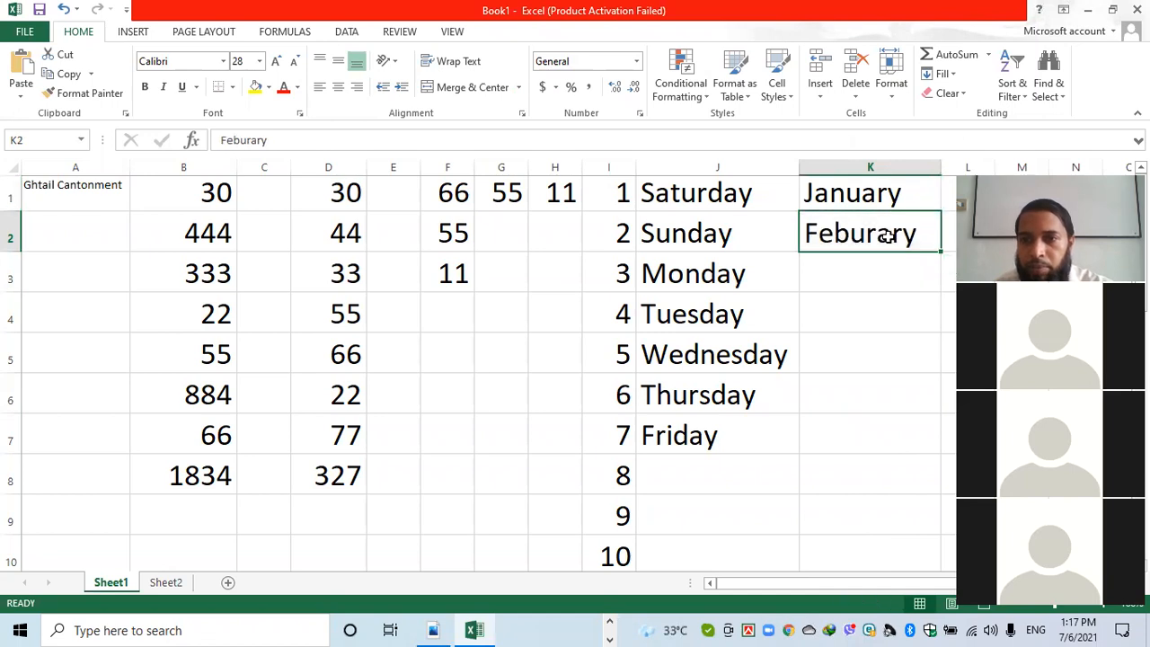
double_click(903, 235)
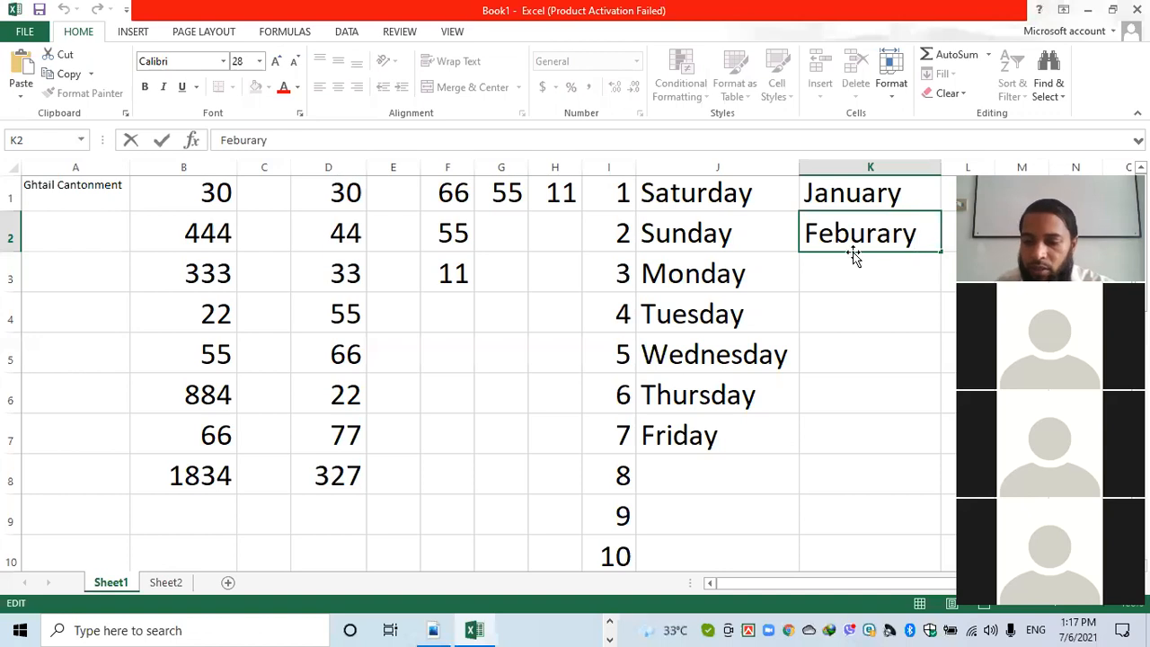
key(BackSpace)
key(BackSpace)
key(BackSpace)
key(BackSpace)
key(BackSpace)
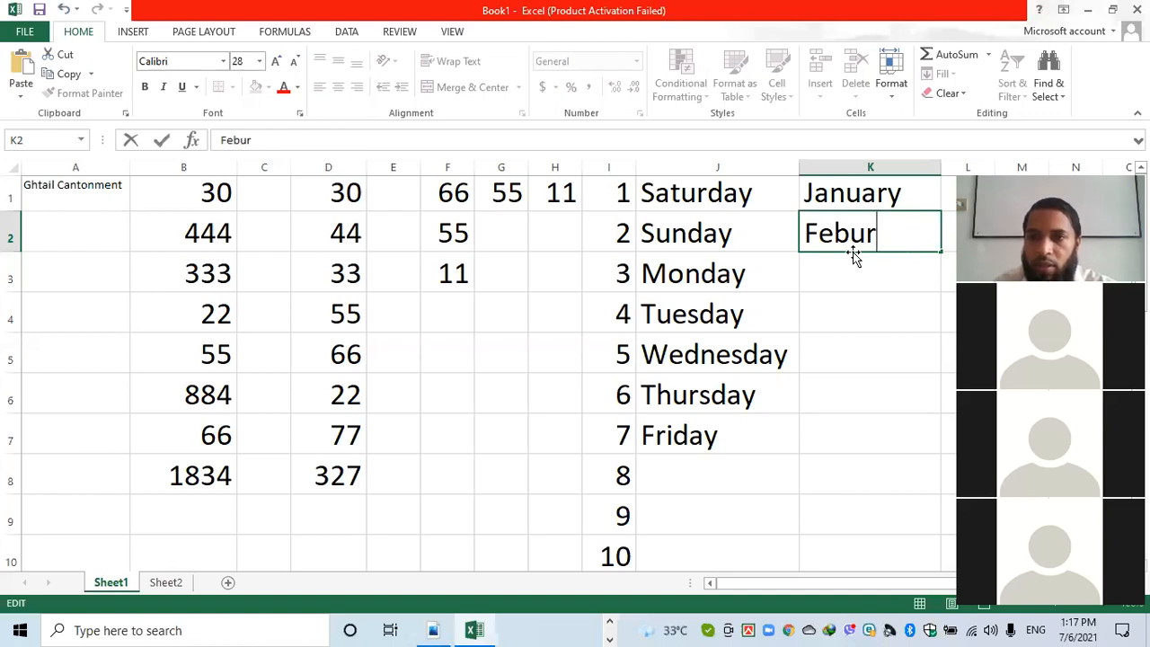
text(ru)
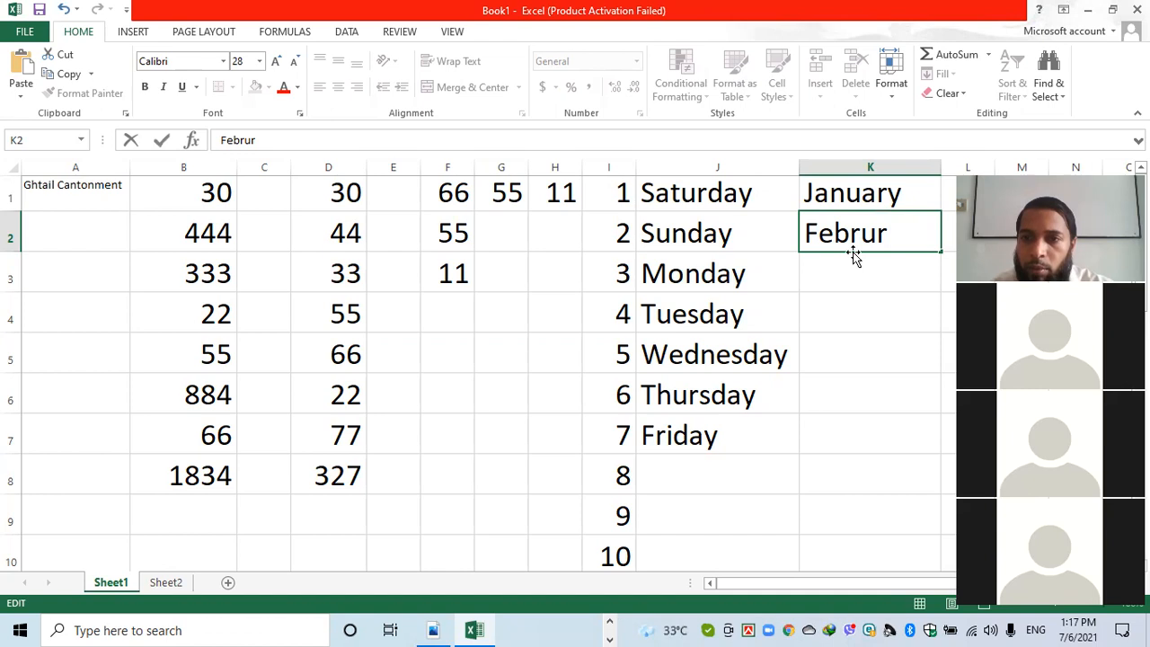
text(a)
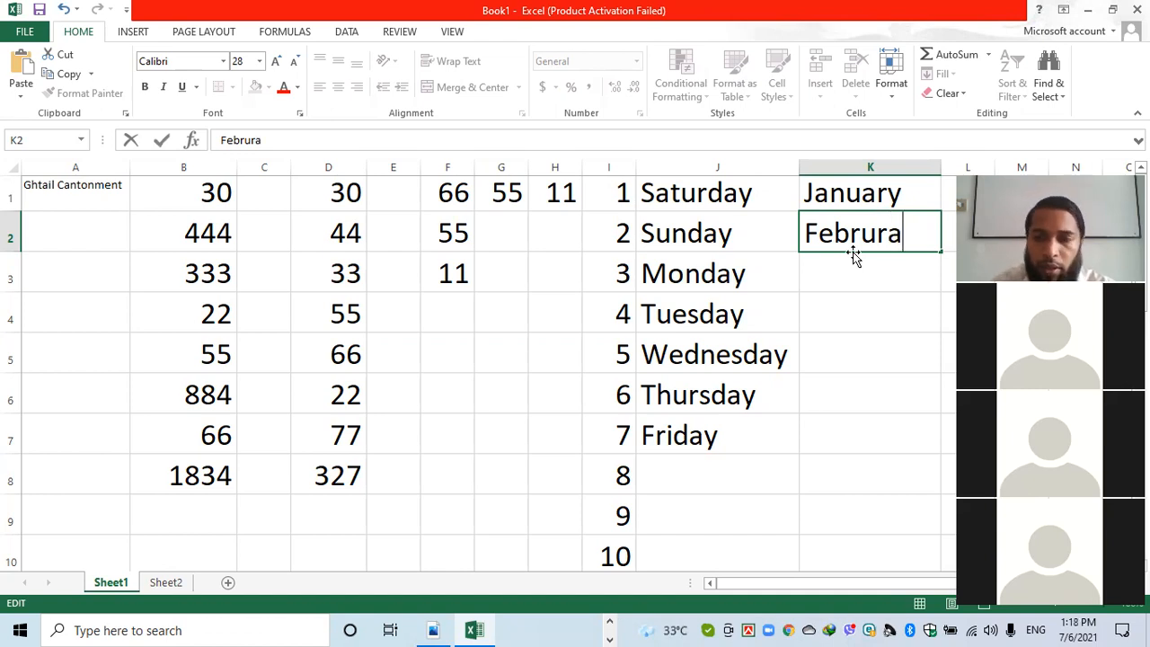
key(BackSpace)
key(BackSpace)
text(a)
key(BackSpace)
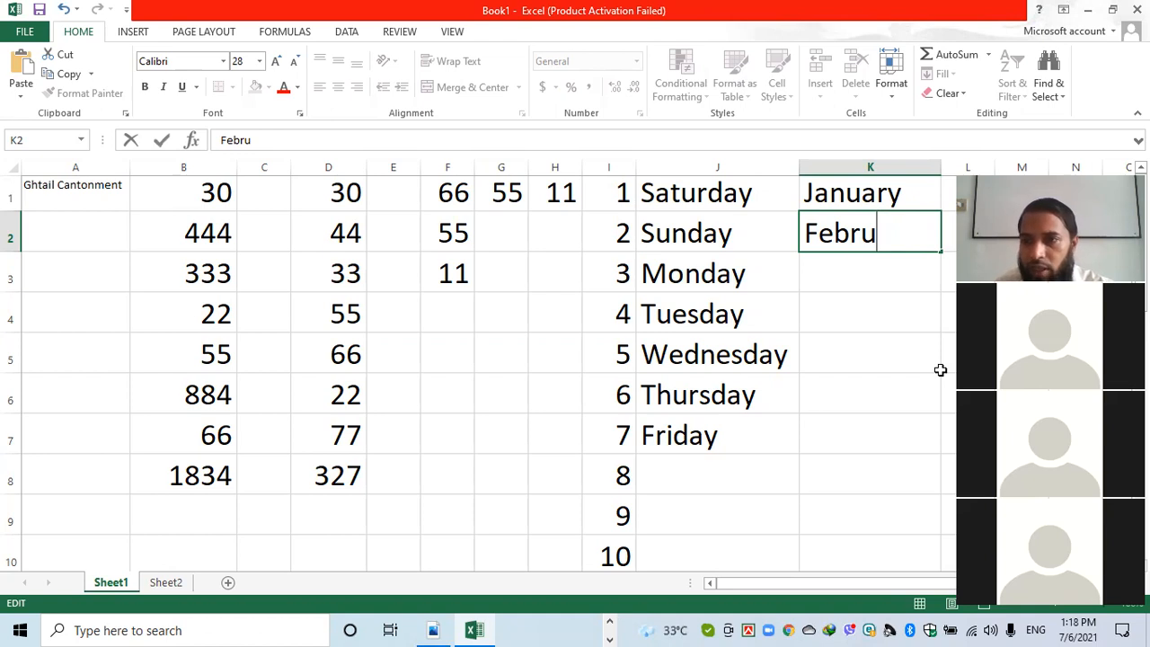
Switch to Chrome, search Google for february to check its spelling, and select the word in the search query.
drag(1096, 164, 1083, 69)
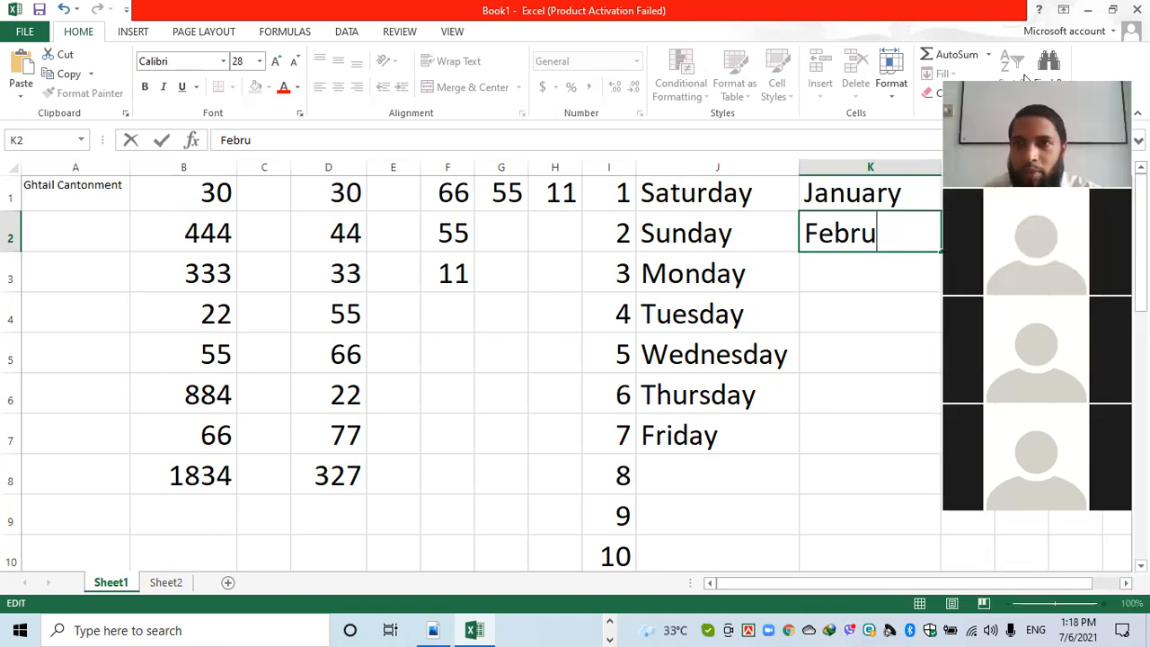
click(578, 627)
drag(403, 99, 3, 57)
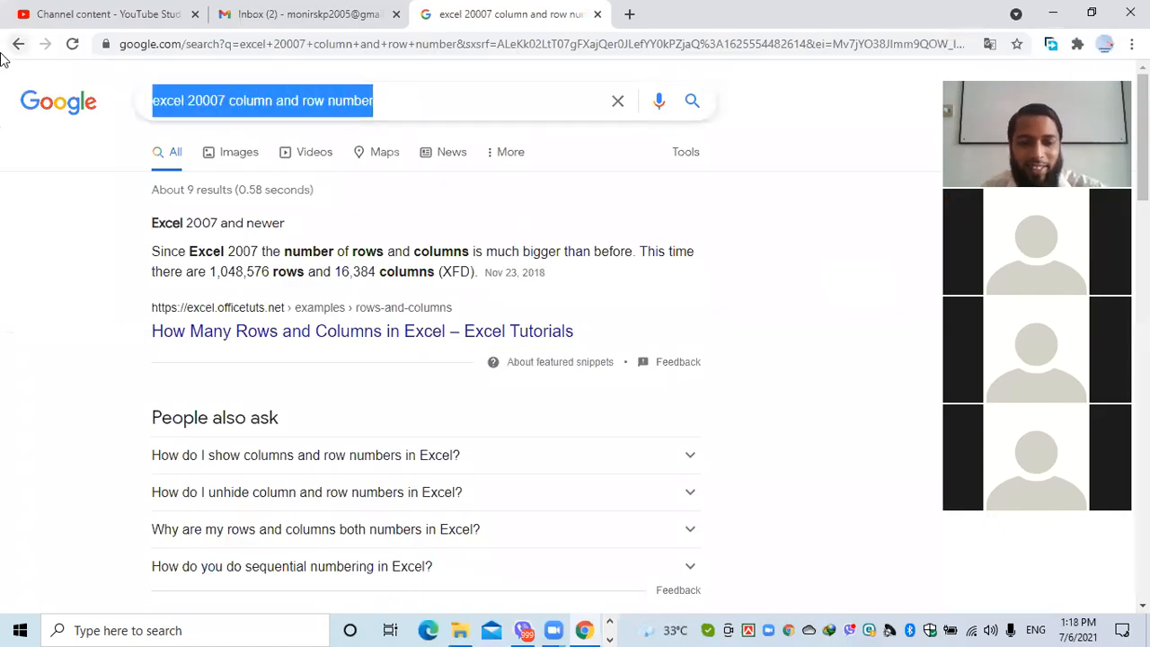
text(feb)
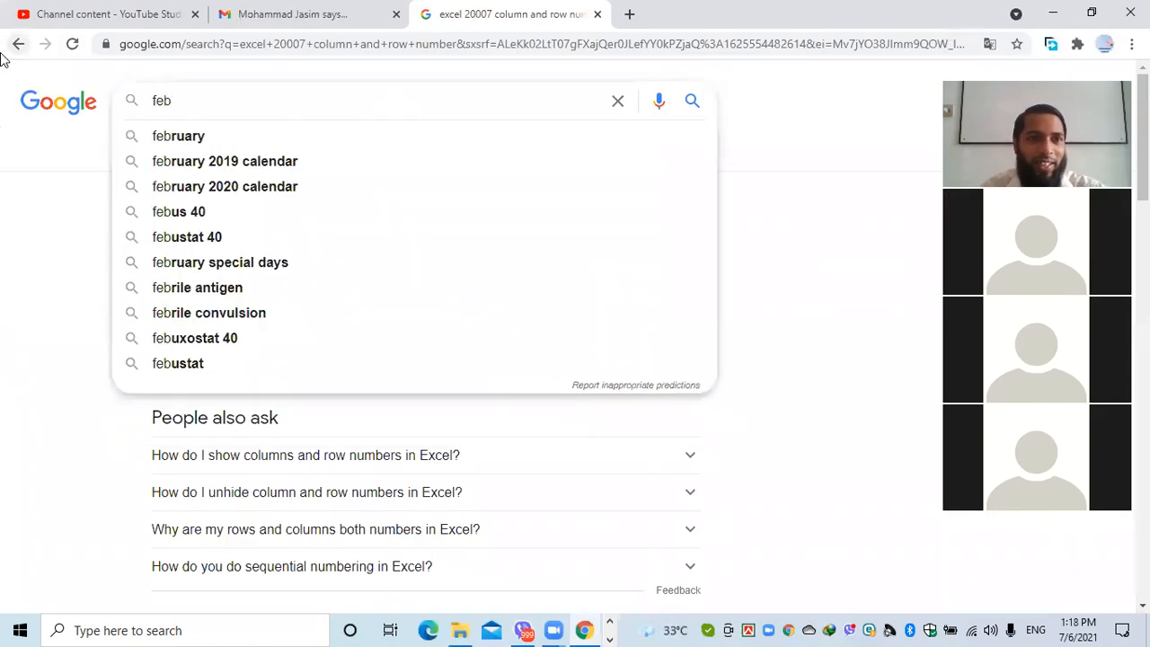
click(214, 135)
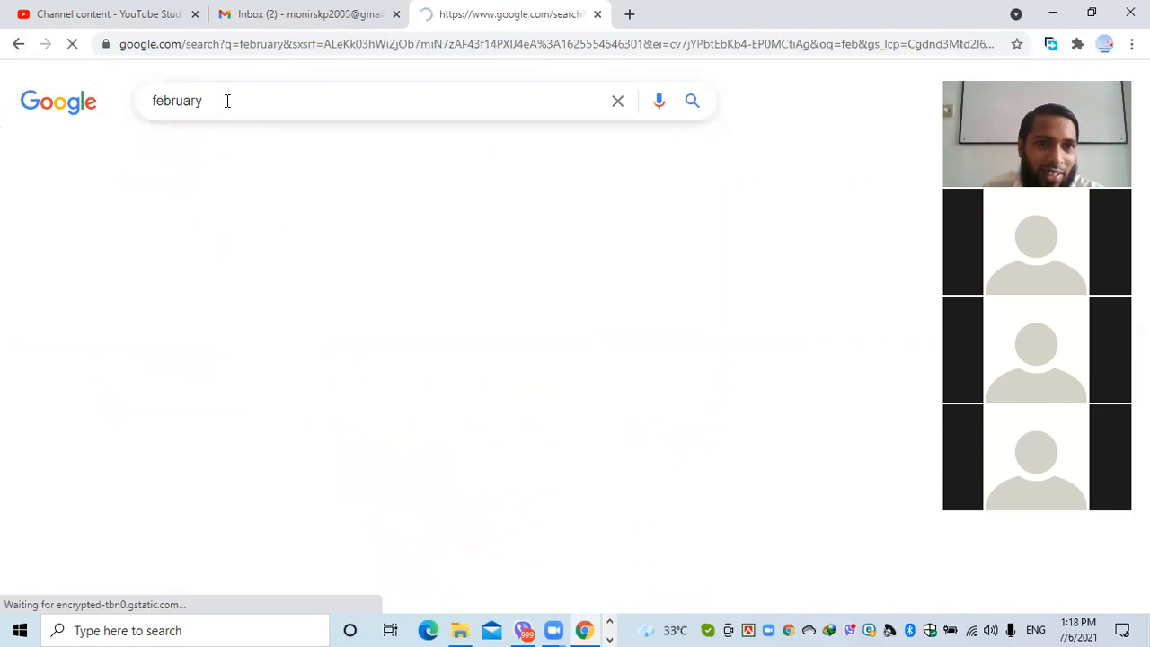
drag(225, 99, 134, 99)
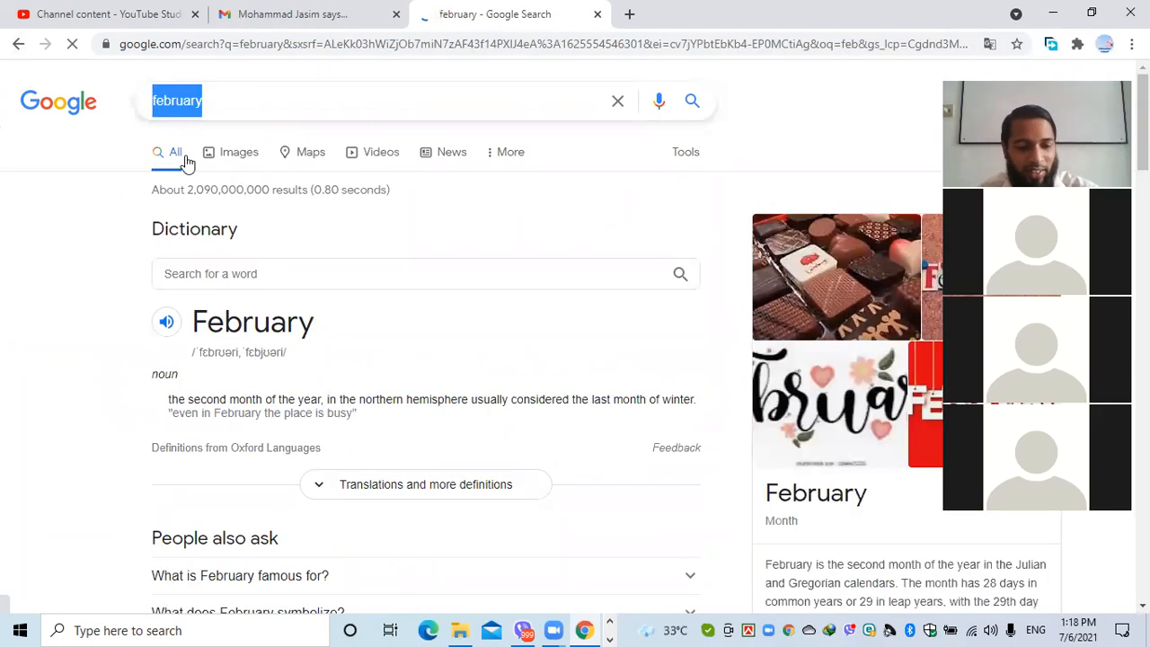
Switch back to Excel and replace the text in cell K2 with february.
click(1050, 14)
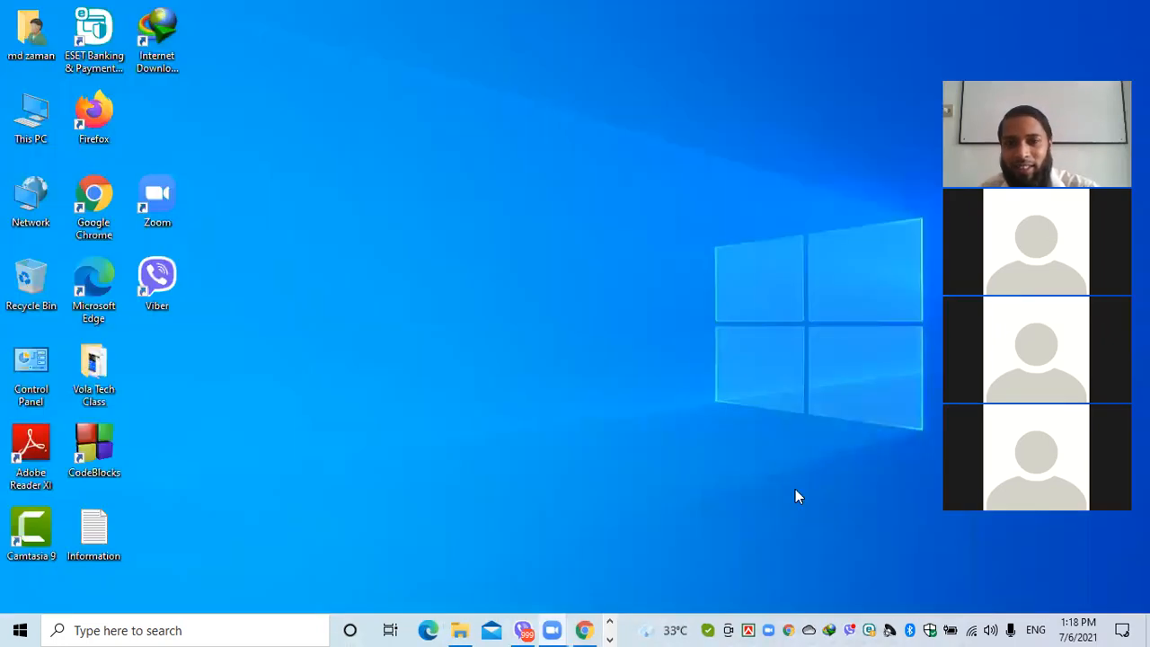
click(609, 638)
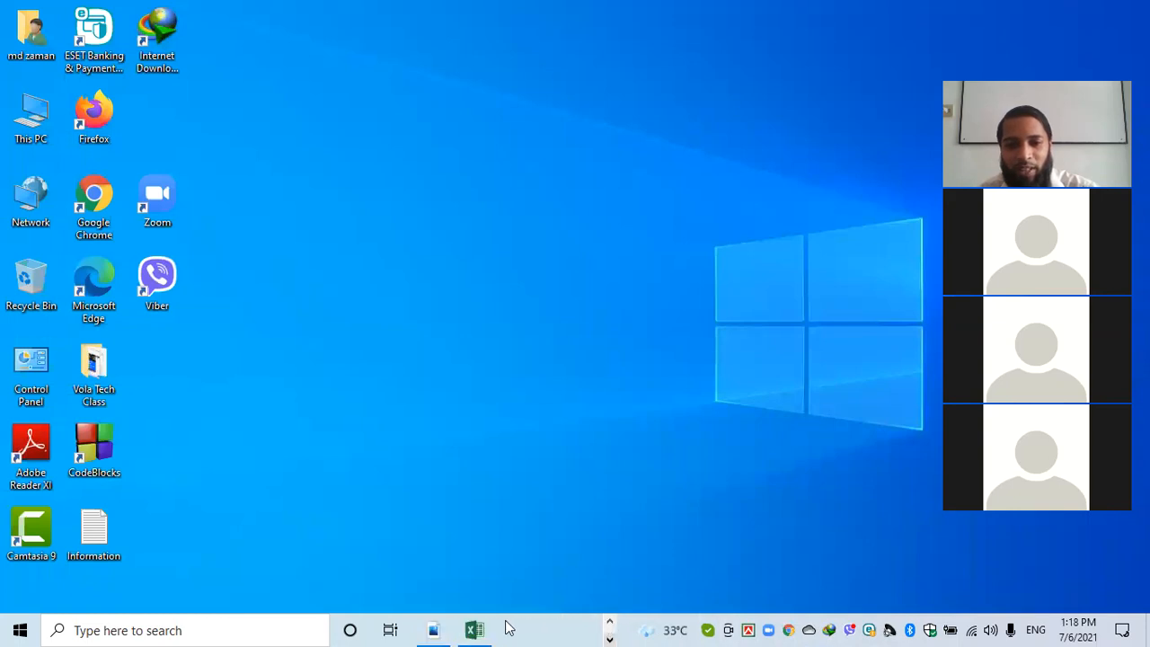
click(474, 630)
drag(886, 225, 765, 233)
text(february)
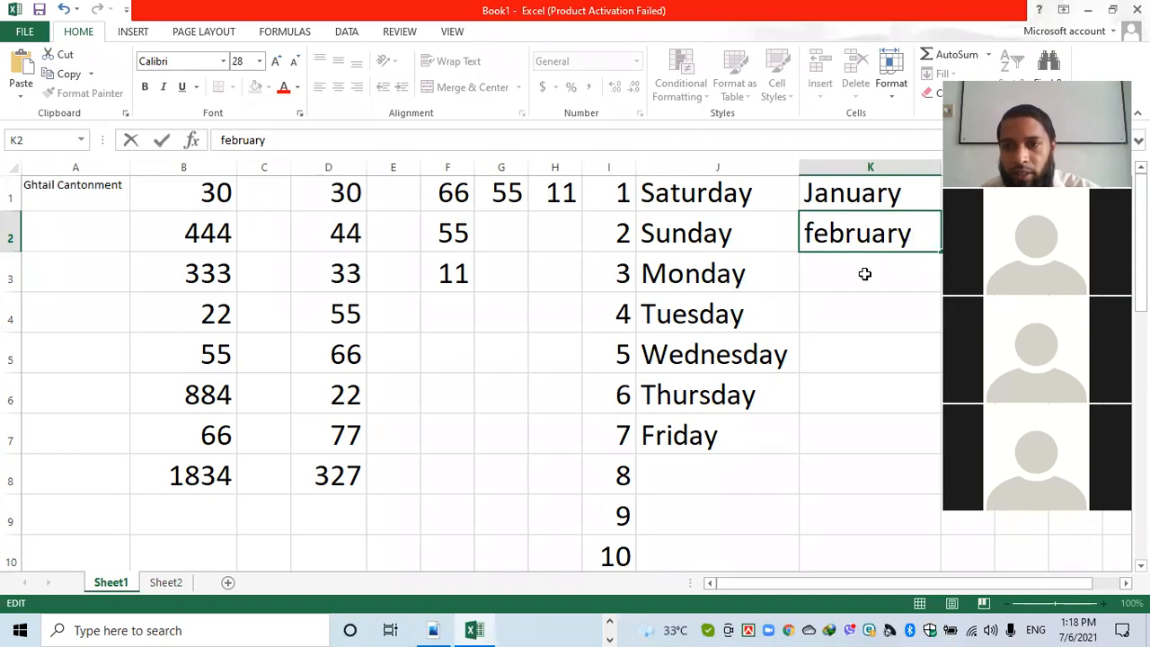
key(Return)
Capitalize the first letter of the month name in cell K2 so it reads February.
click(854, 236)
double_click(834, 234)
click(813, 237)
key(BackSpace)
text(F)
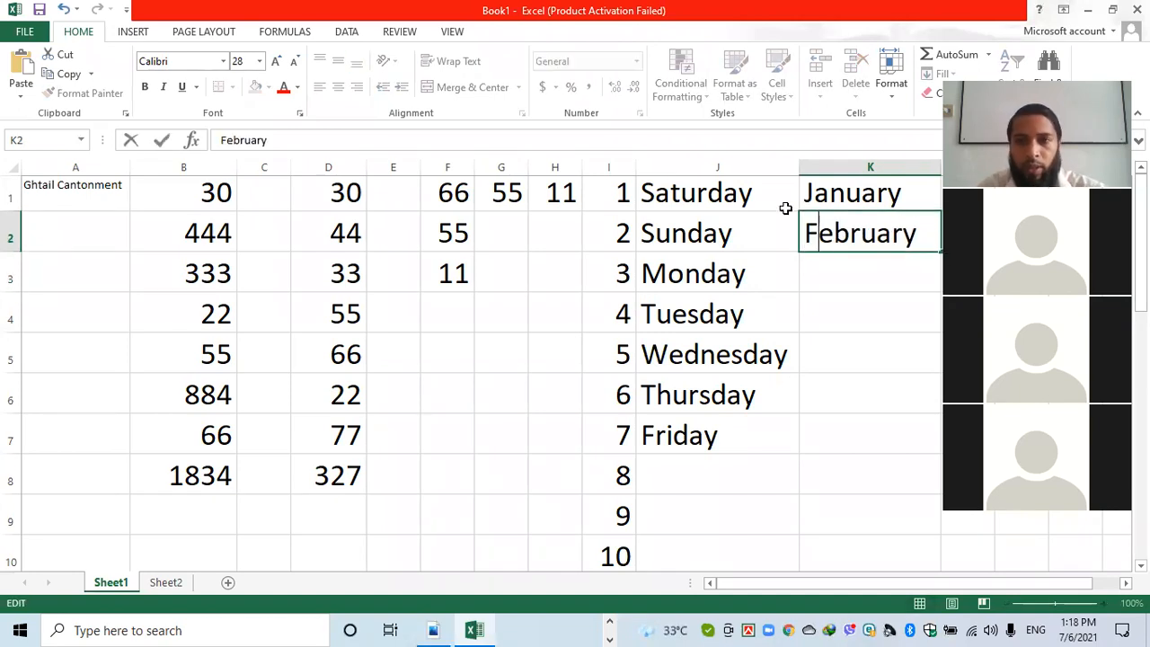
click(841, 259)
click(853, 192)
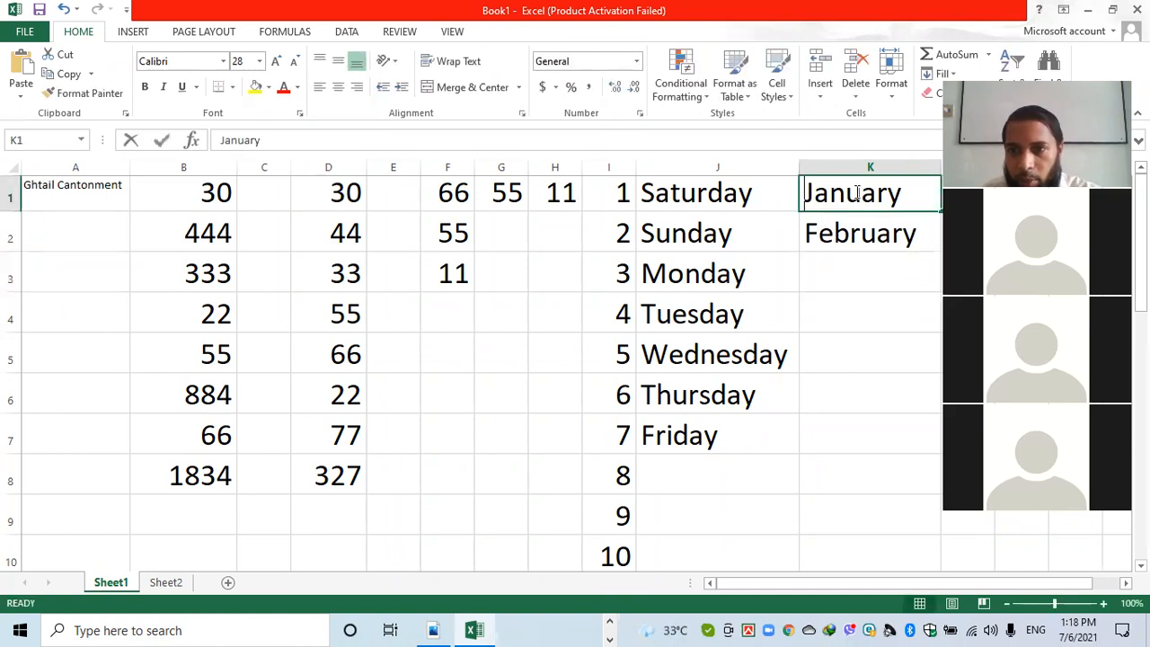
click(868, 260)
Extend the month names in K1:K2 down to December in cell K12 with AutoFill.
drag(848, 191, 886, 221)
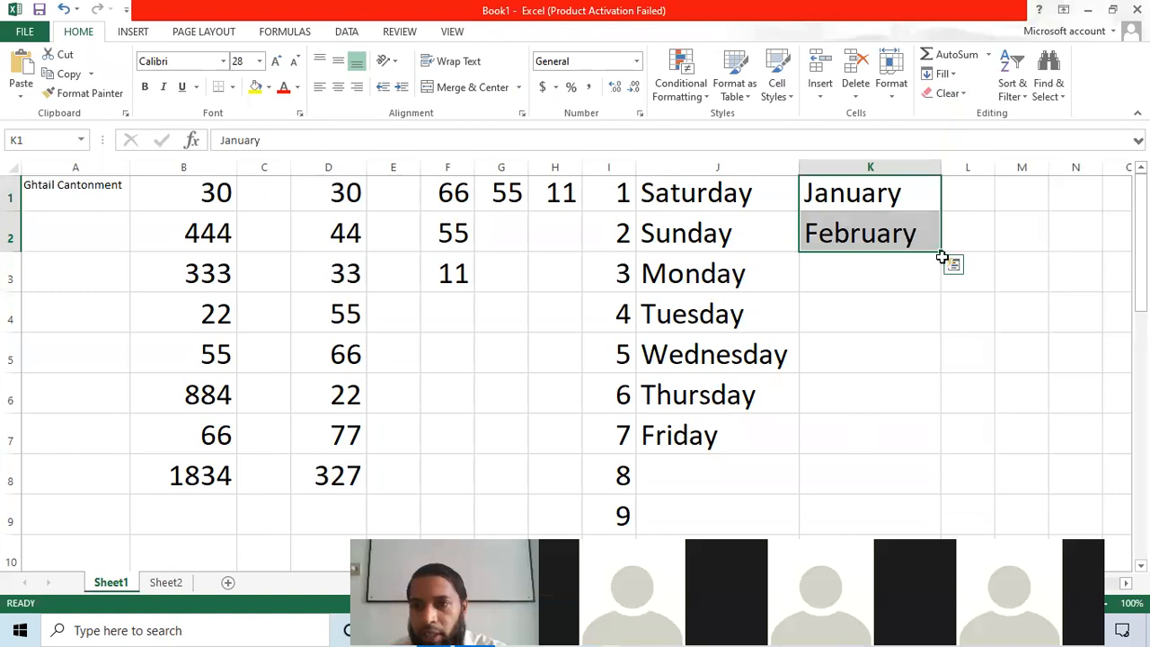
drag(942, 252, 929, 530)
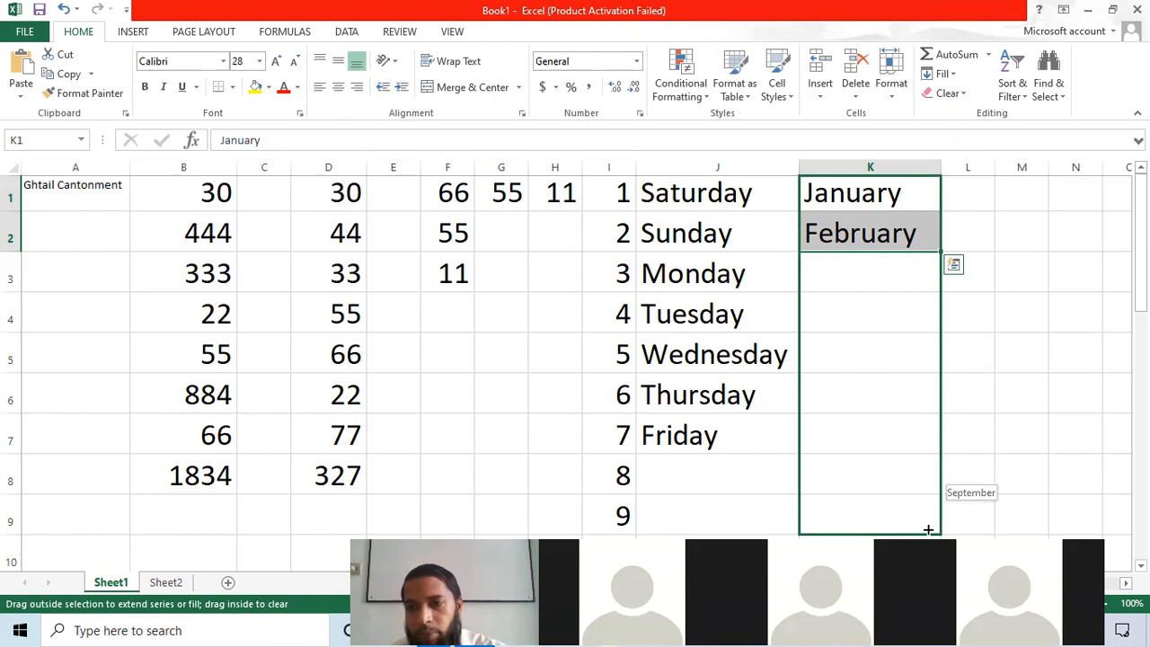
drag(928, 530, 929, 530)
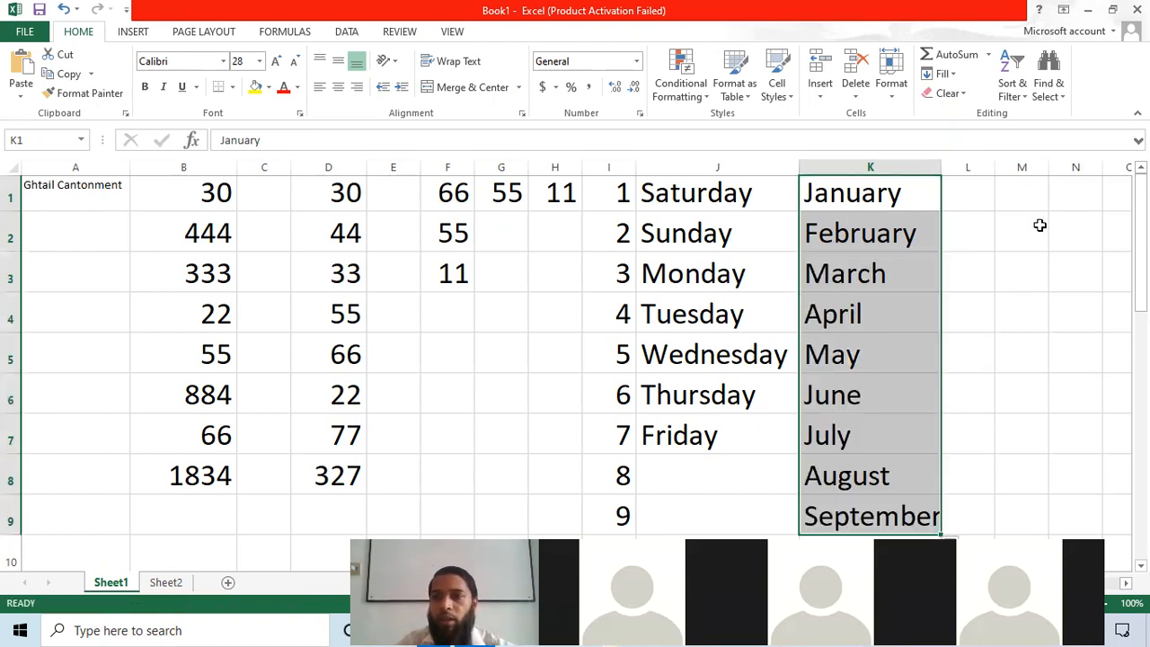
scroll(1035, 224, down, 1)
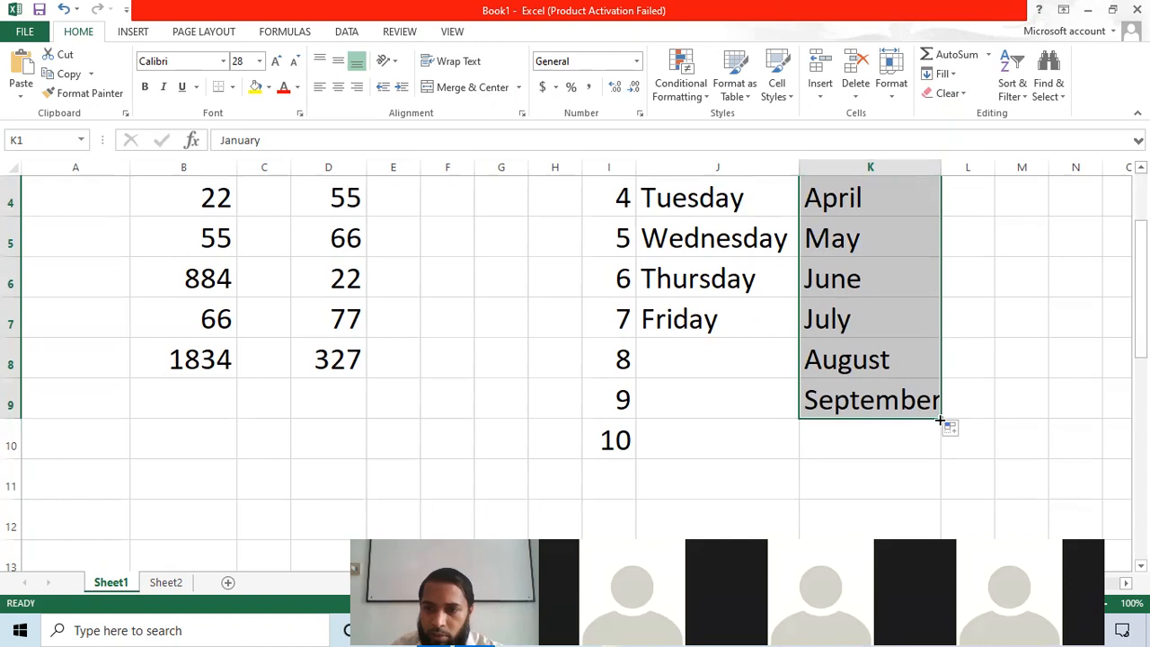
drag(941, 419, 939, 520)
scroll(976, 368, down, 3)
scroll(971, 358, up, 2)
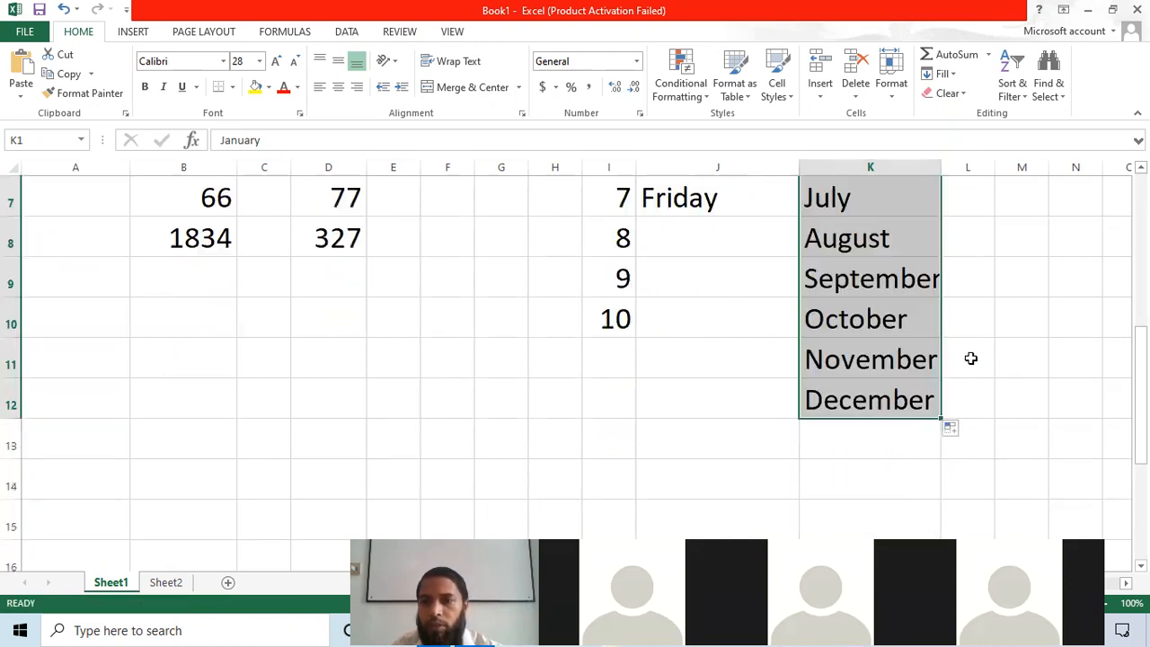
scroll(971, 358, up, 2)
Review the filled weekday names in column J and month names in column K.
click(957, 192)
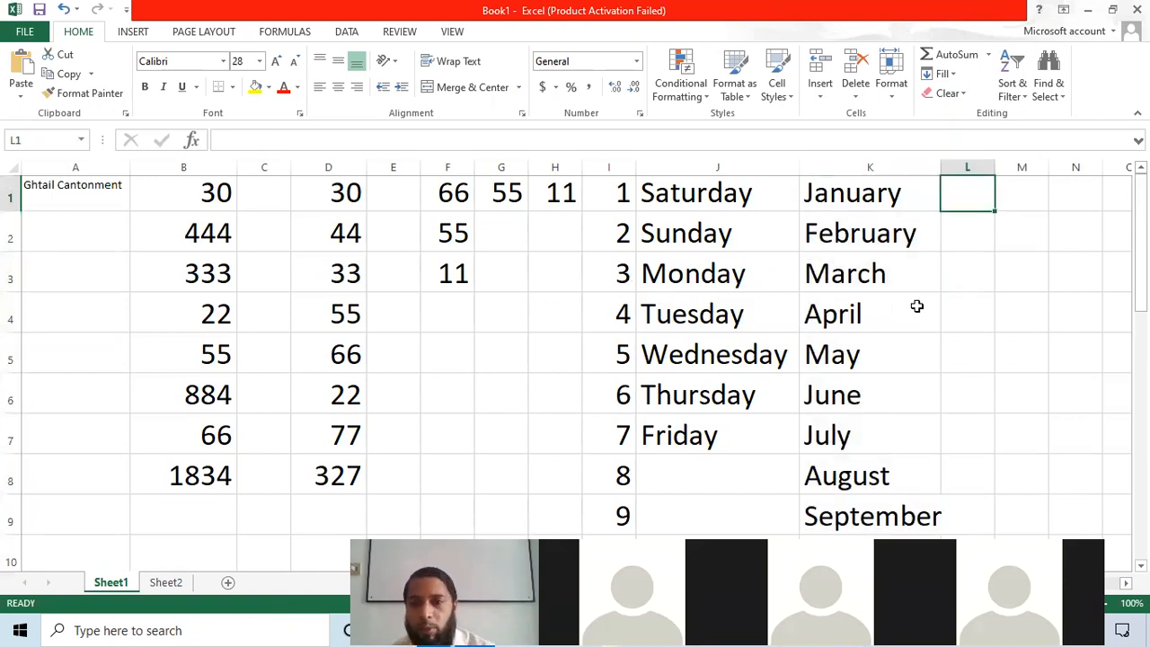
click(956, 231)
click(827, 221)
scroll(708, 350, down, 2)
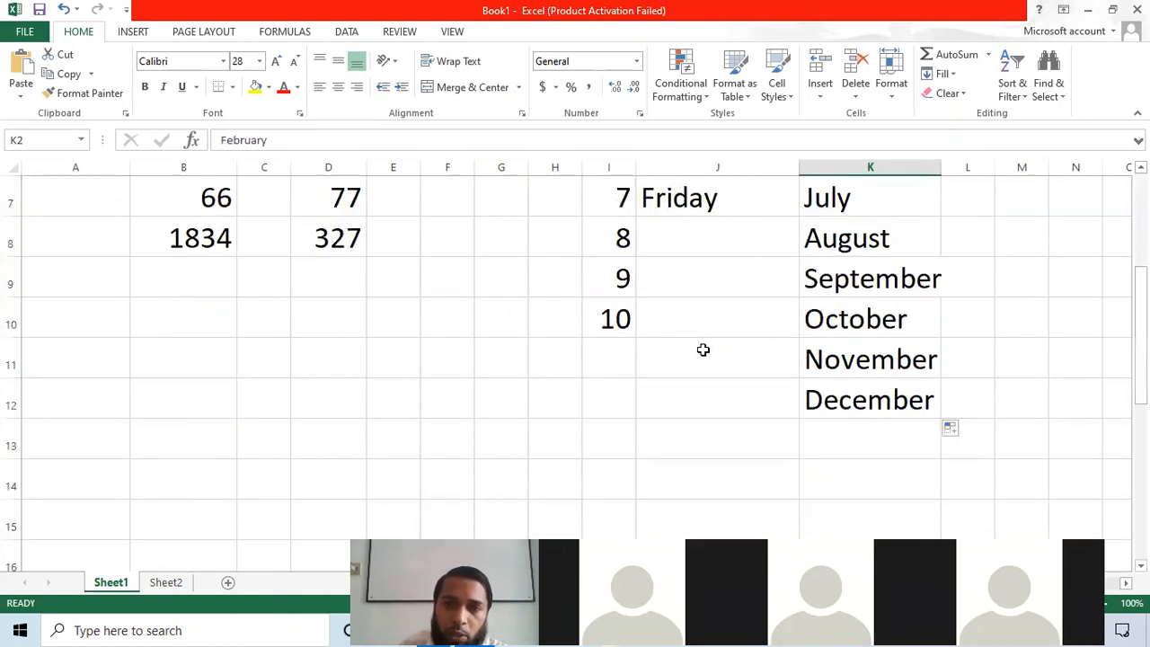
scroll(702, 349, up, 2)
click(722, 207)
click(703, 241)
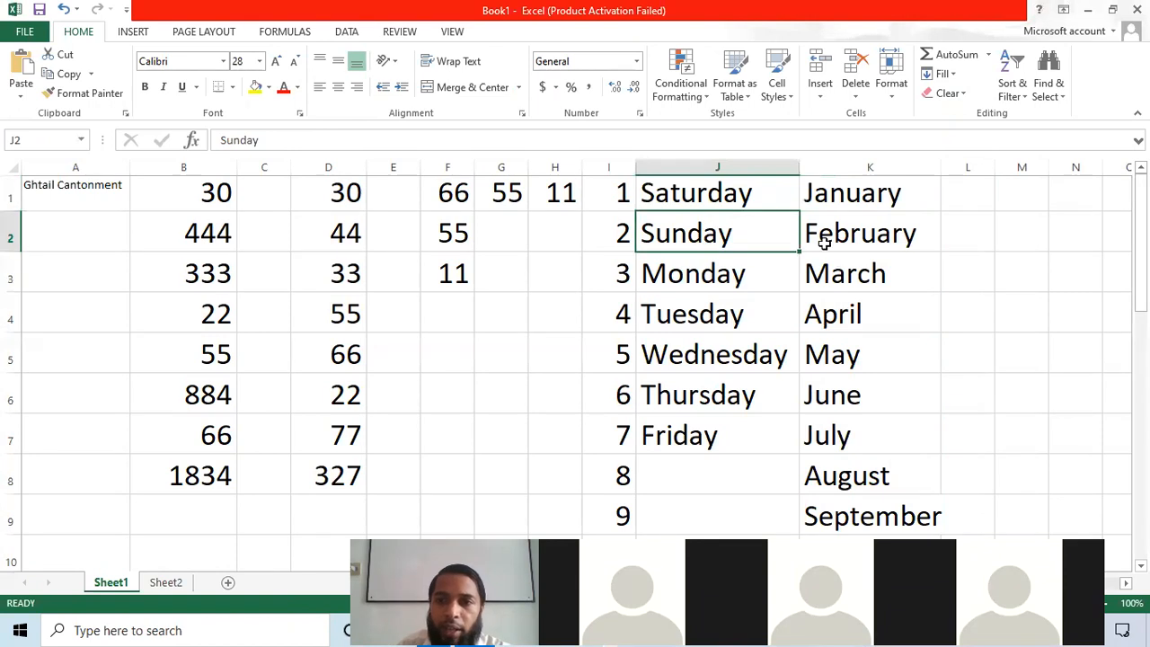
click(825, 243)
scroll(642, 398, down, 2)
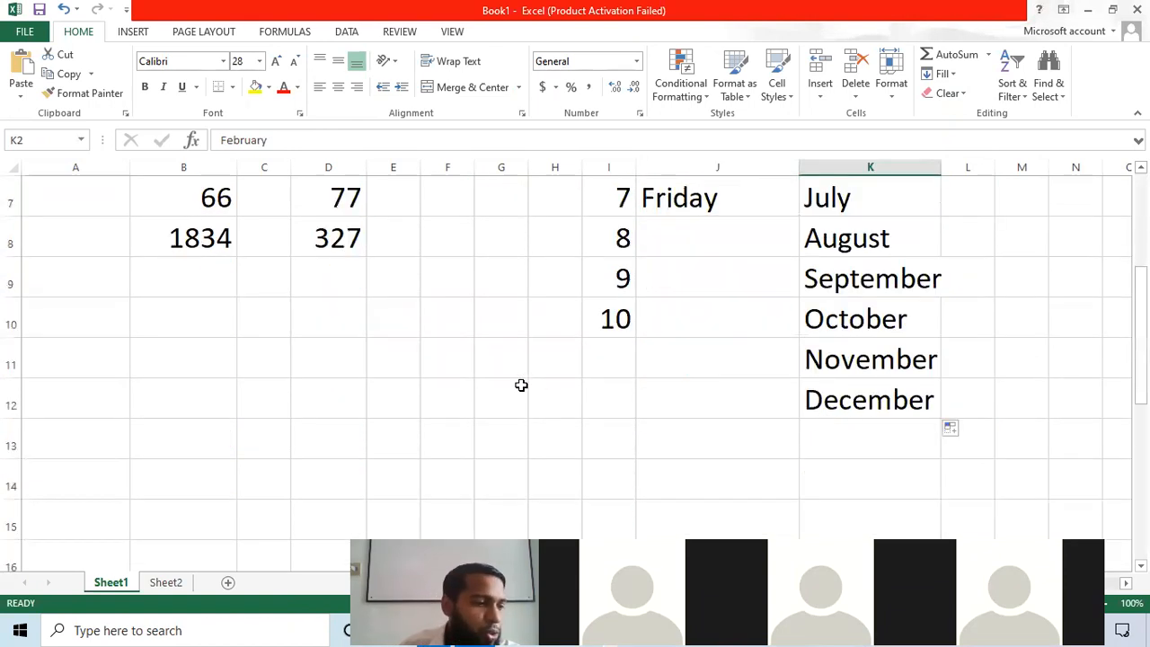
scroll(400, 356, up, 2)
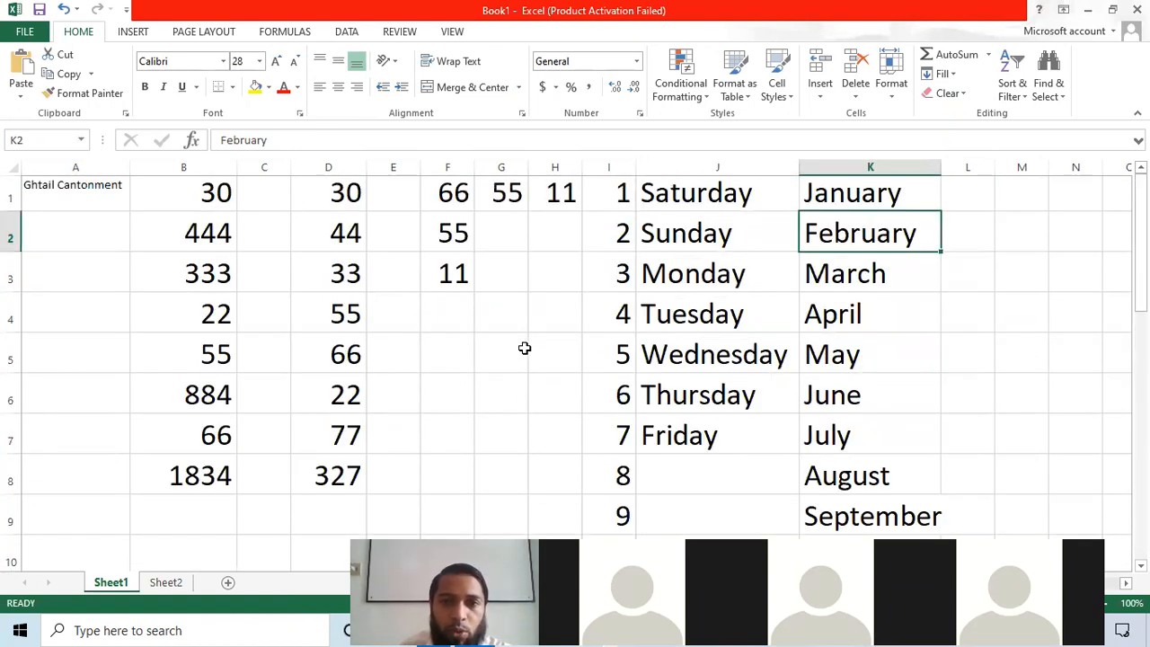
Enter the numbers 33, 22 and 55 in cells B12, C12 and D12.
scroll(523, 348, down, 3)
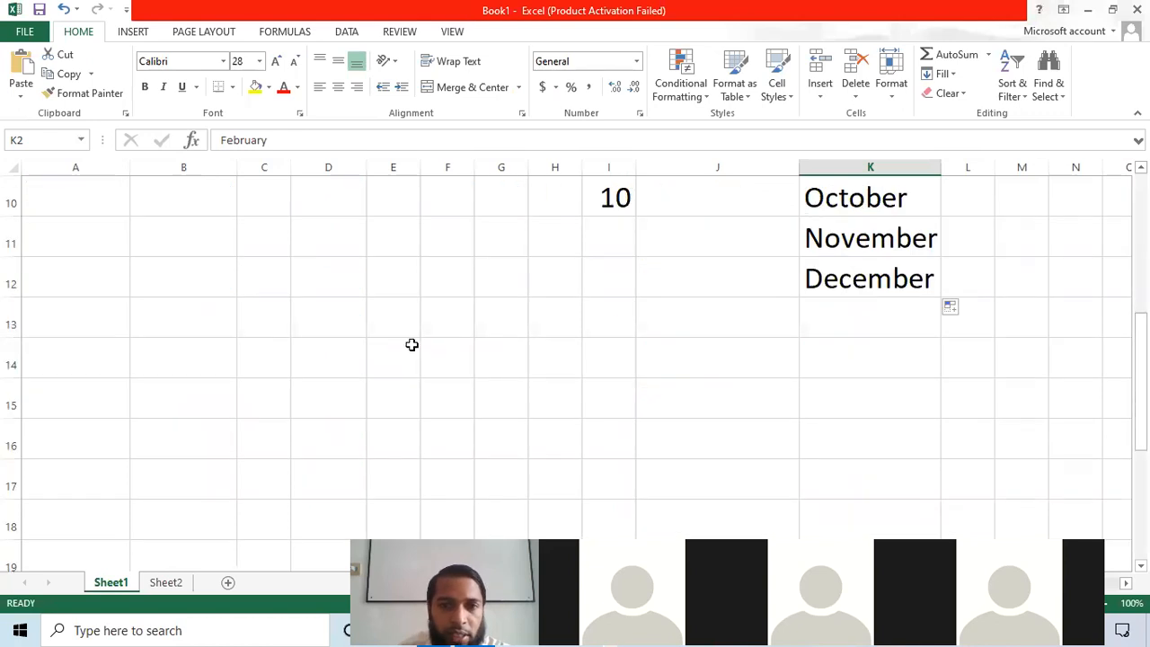
click(199, 297)
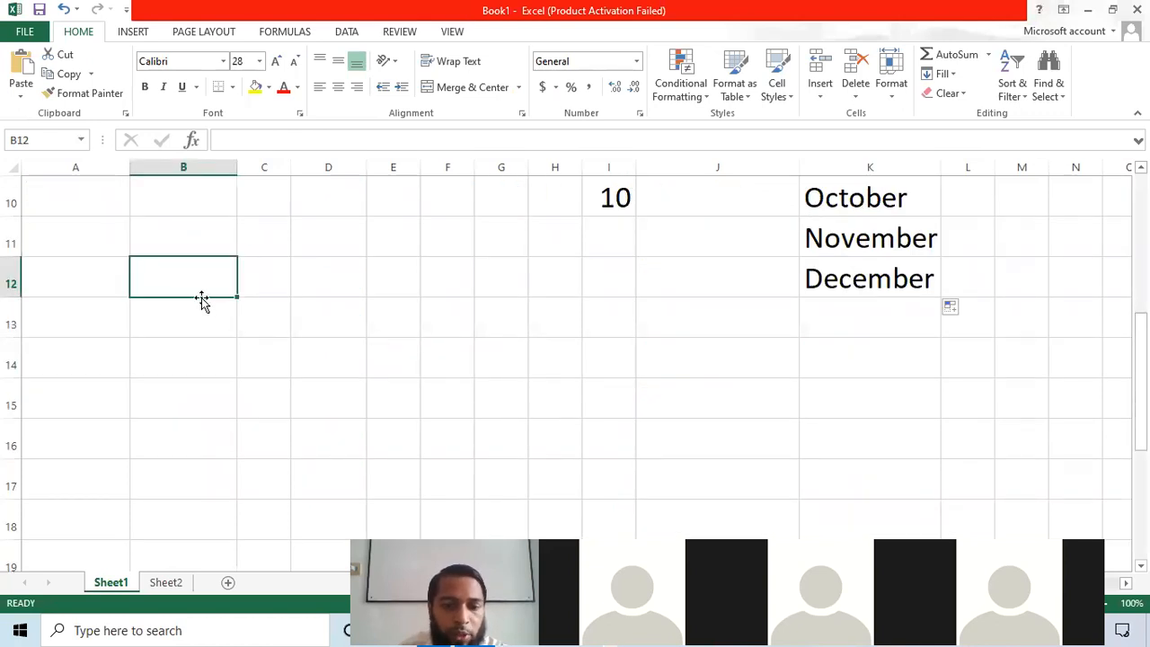
text(33)
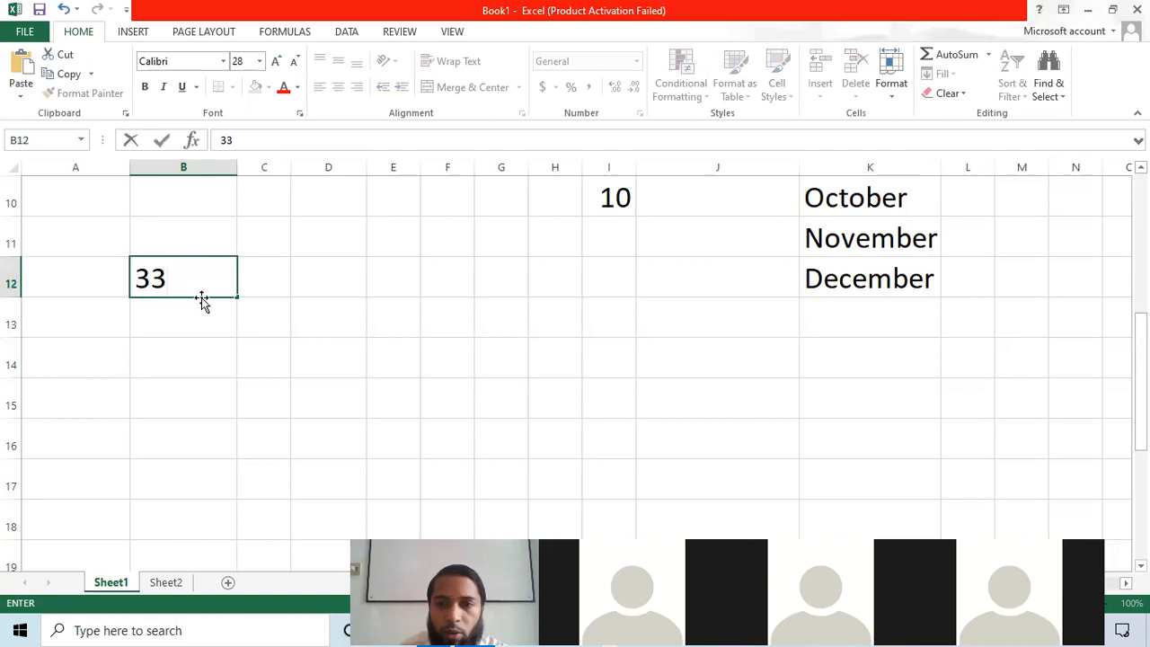
click(282, 287)
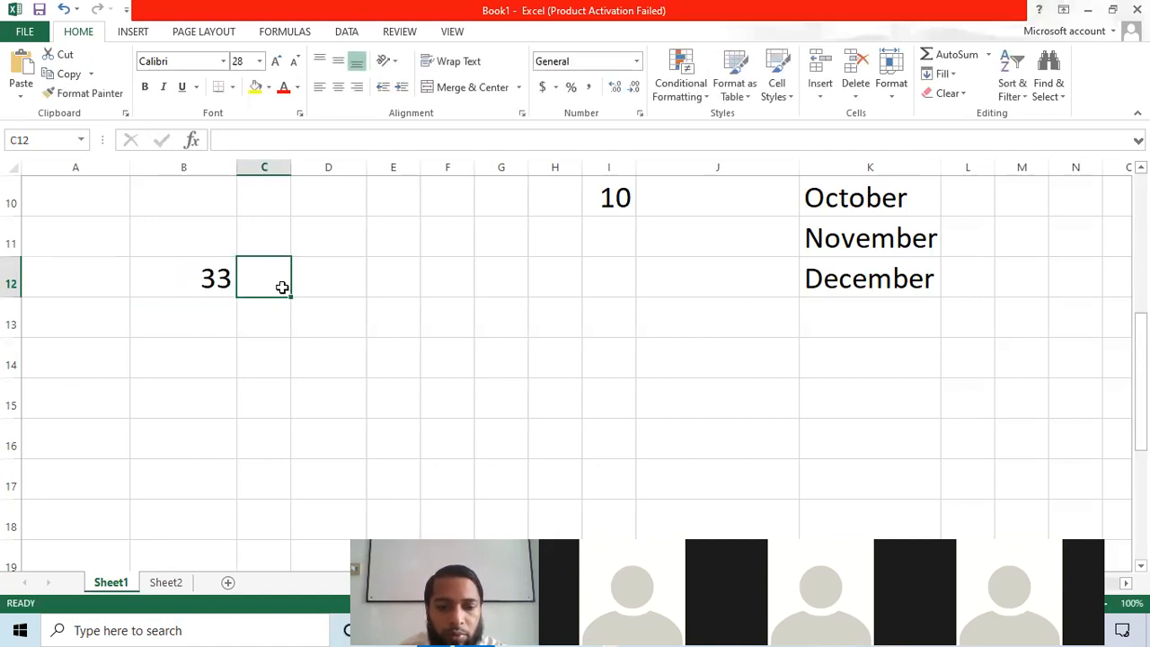
text(22)
click(316, 275)
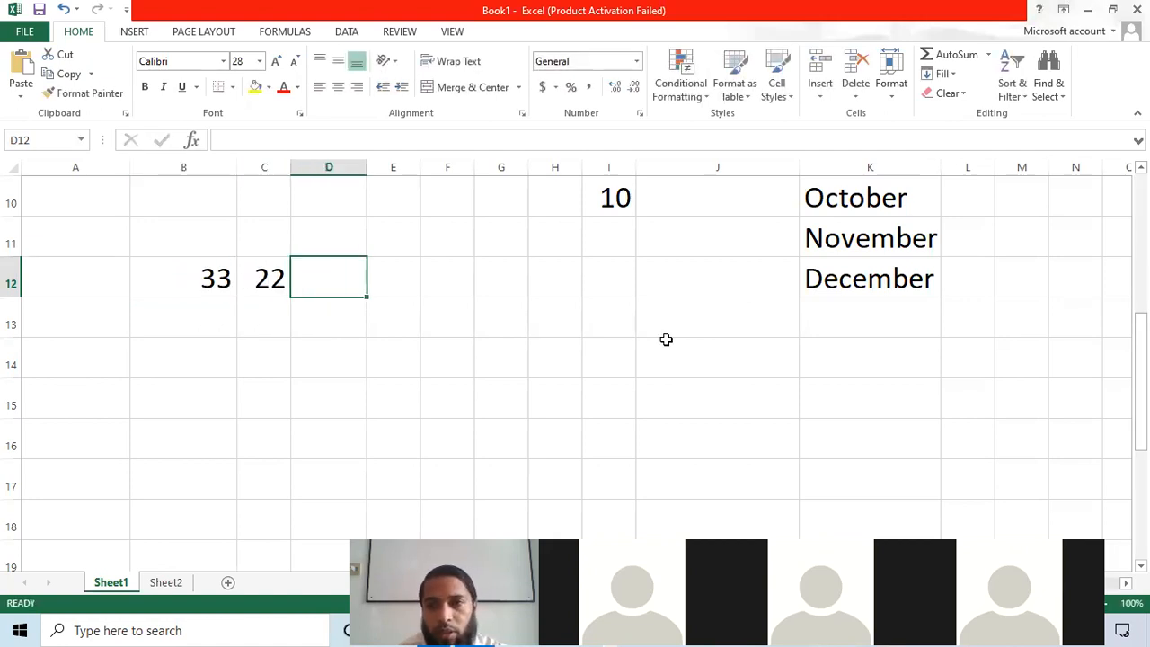
scroll(719, 344, up, 3)
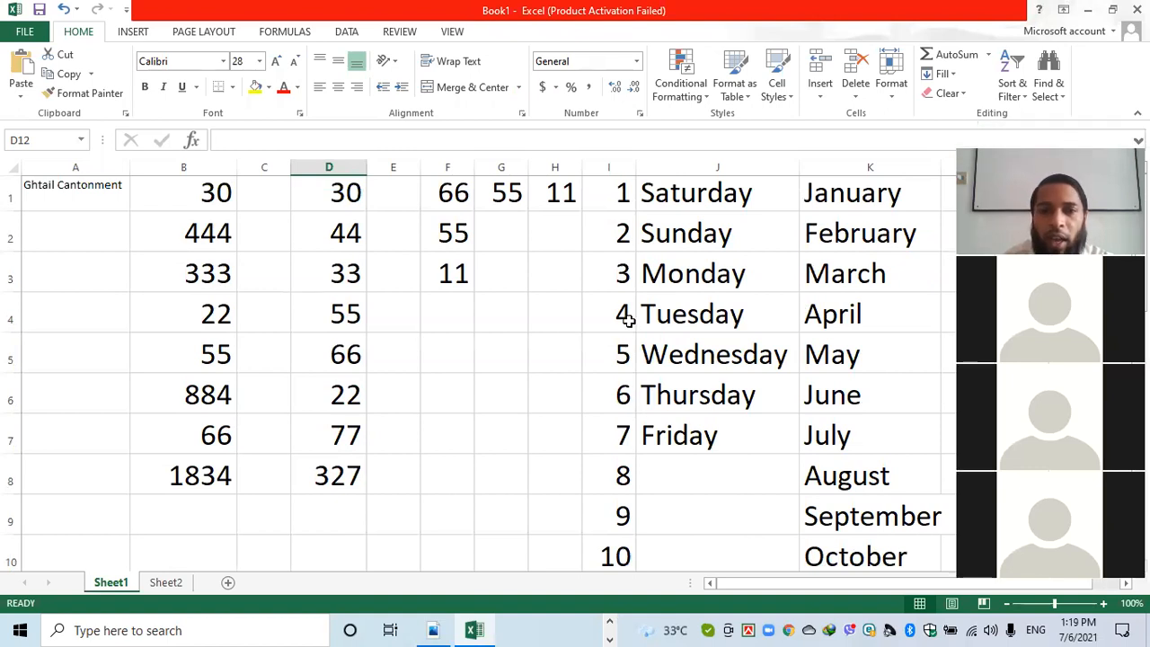
scroll(305, 393, down, 2)
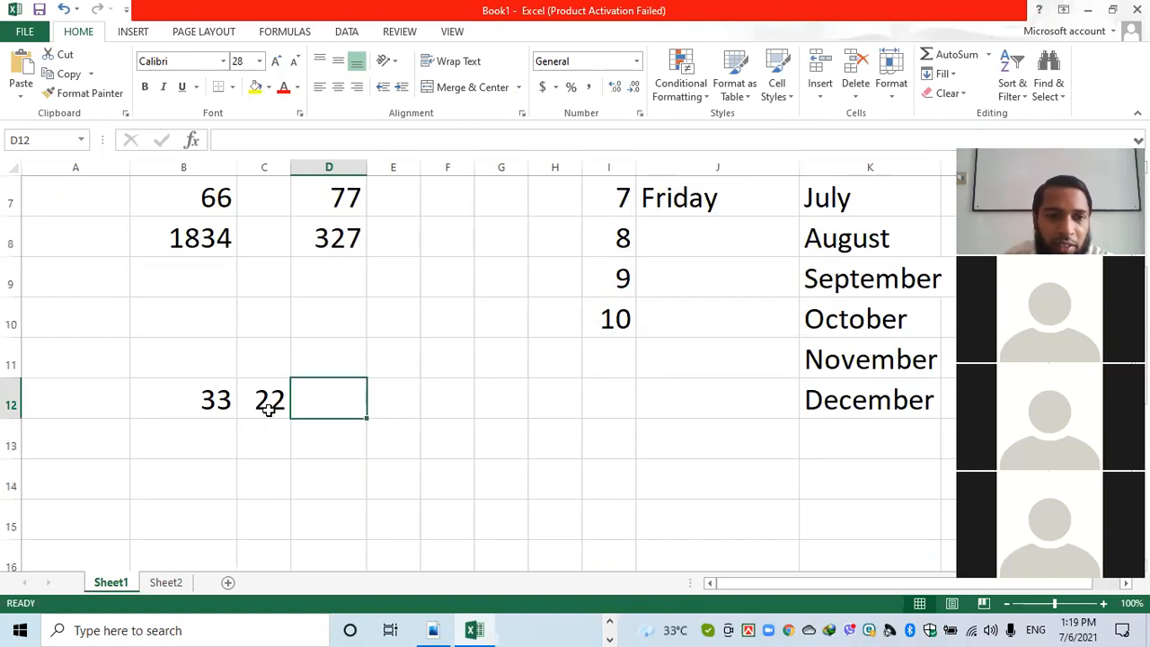
scroll(270, 410, down, 1)
text(55)
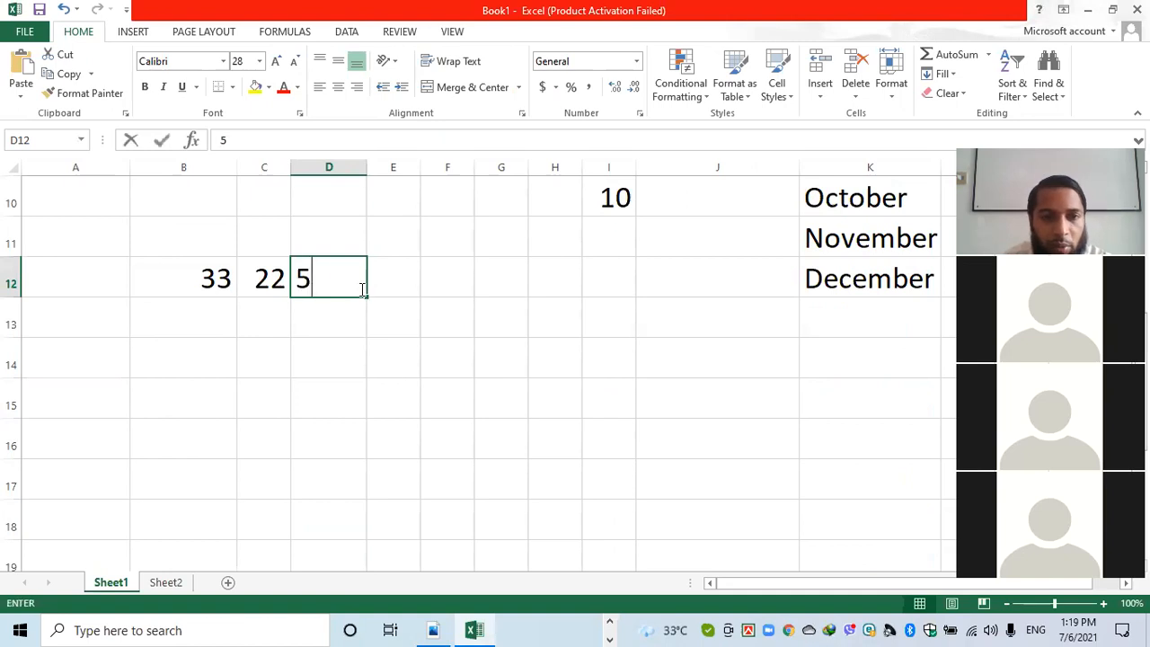
Enter 22, 44 and 66 in cells B13, C13 and D13.
click(201, 318)
text(22)
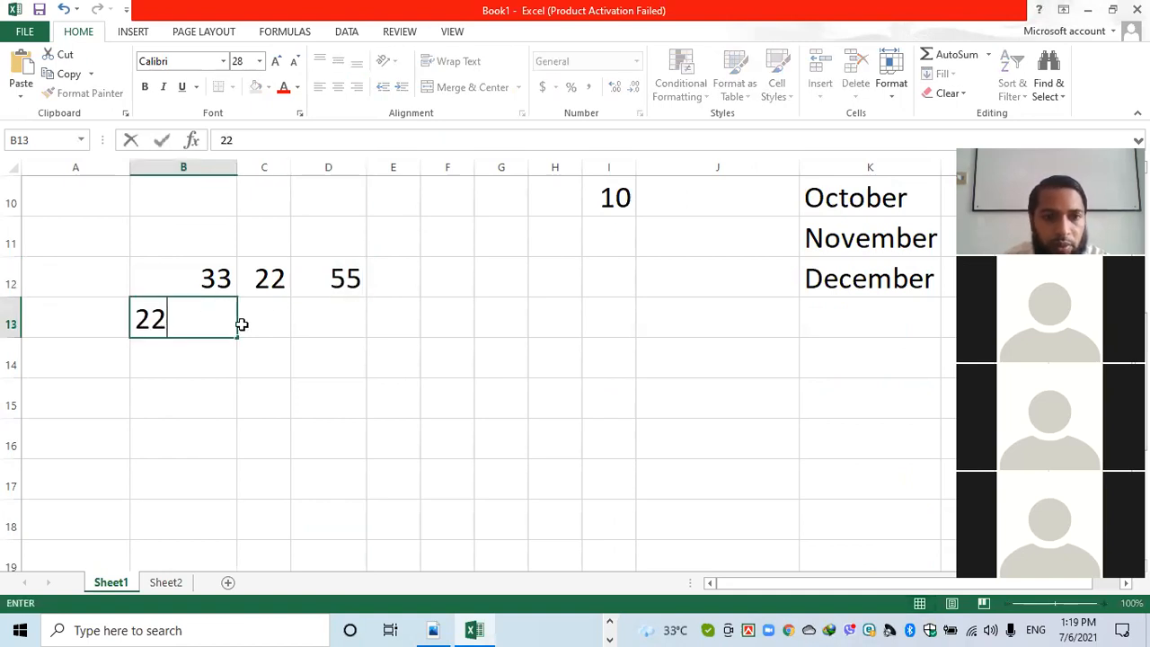
click(259, 323)
text(44)
click(325, 321)
text(66)
Enter 22, 55 and 77 in cells B14, C14 and D14.
click(212, 359)
text(22)
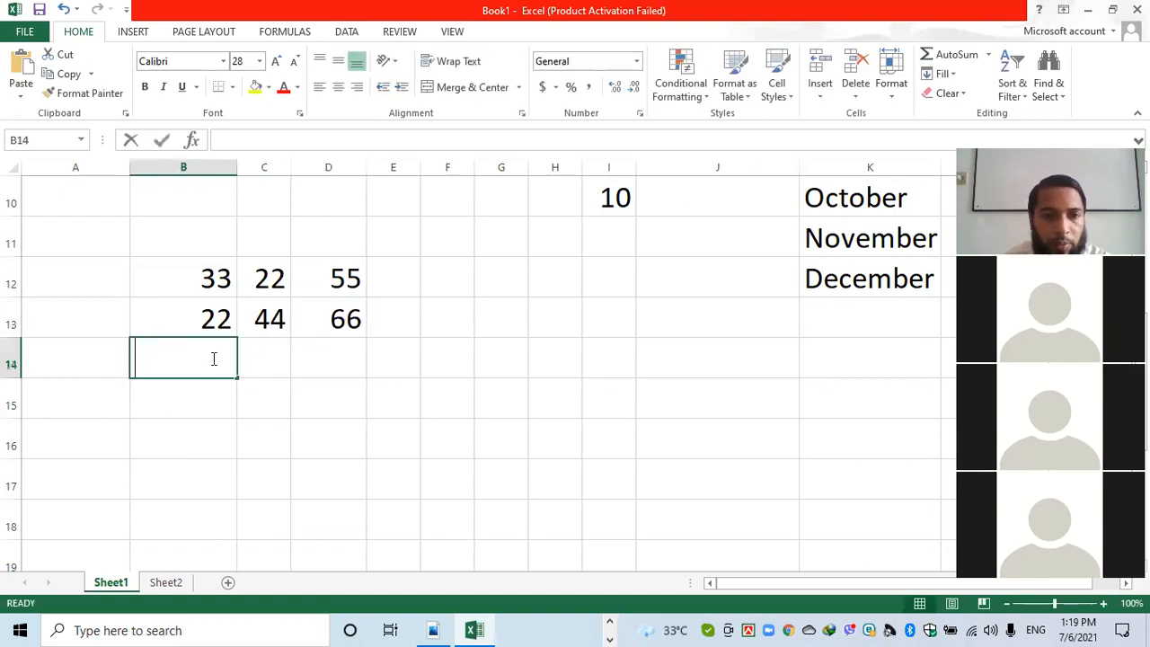
click(289, 363)
text(555)
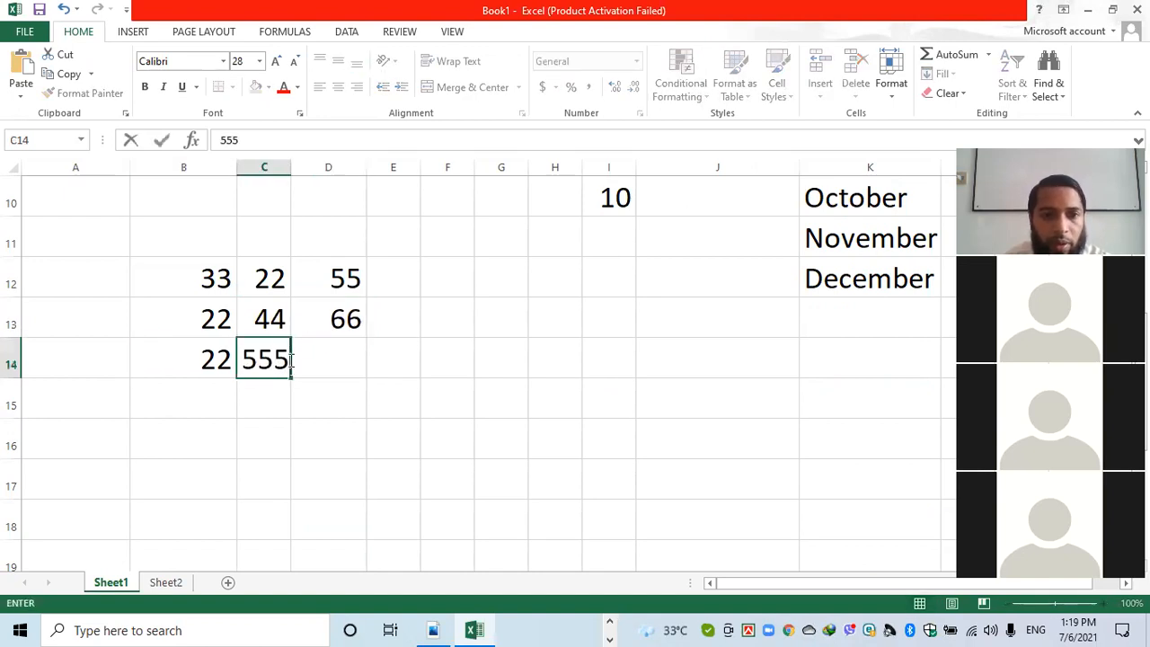
key(BackSpace)
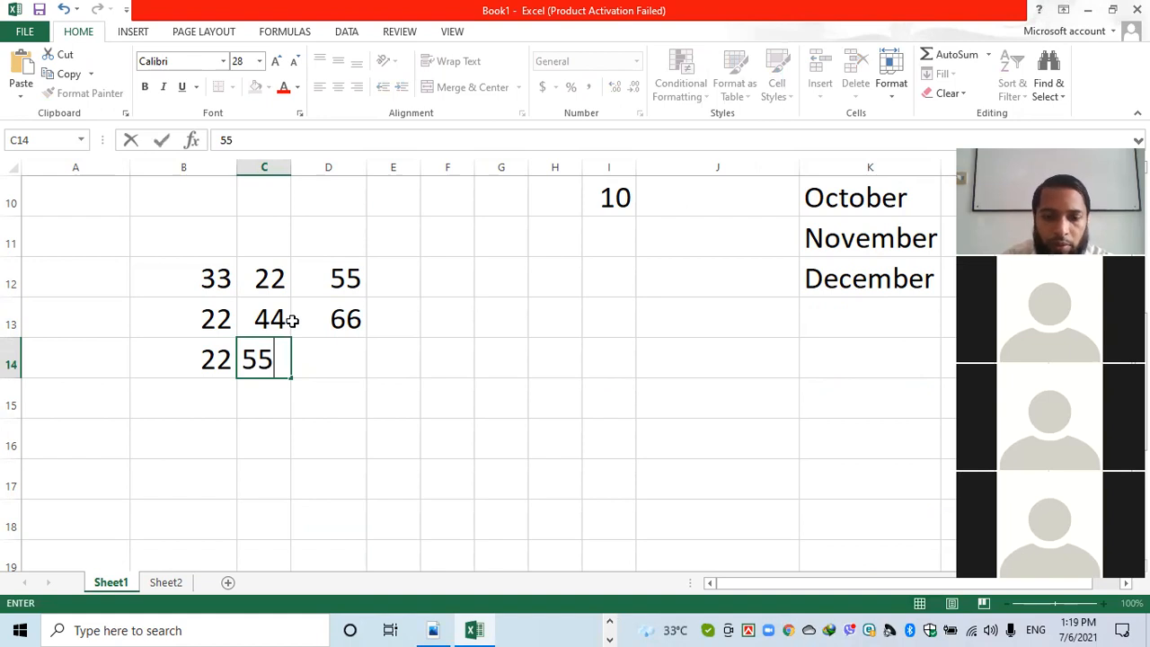
key(Tab)
text(77)
click(319, 403)
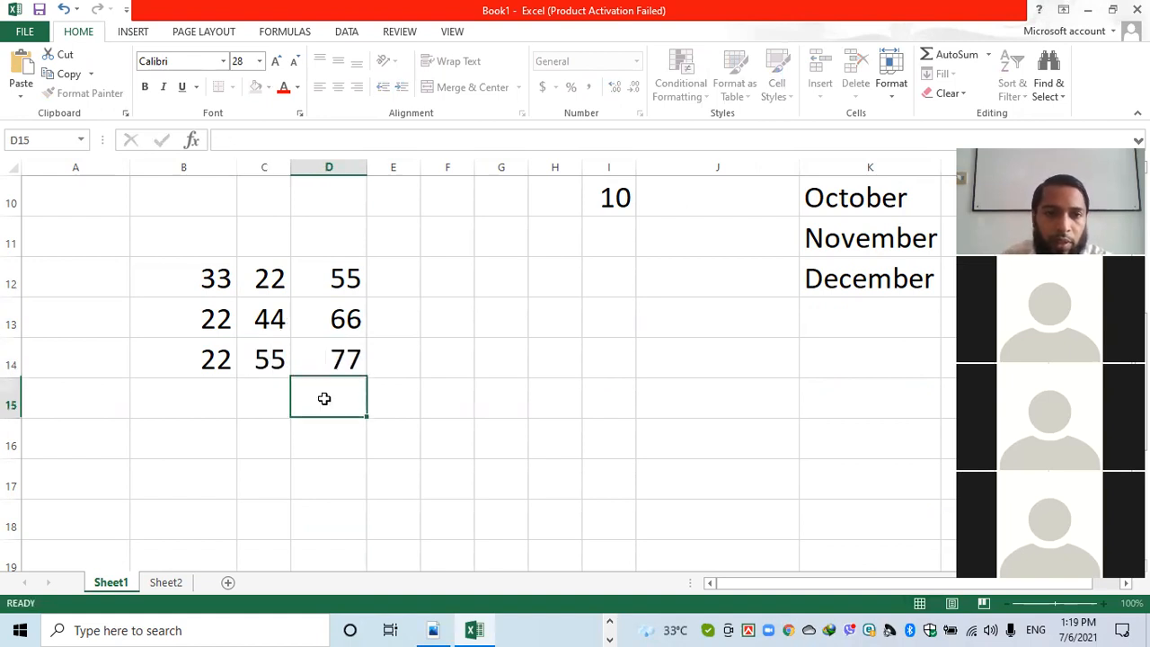
Add up the first row of the new number block in cell E12 with the formula =SUM(B12:D12).
click(405, 269)
click(437, 446)
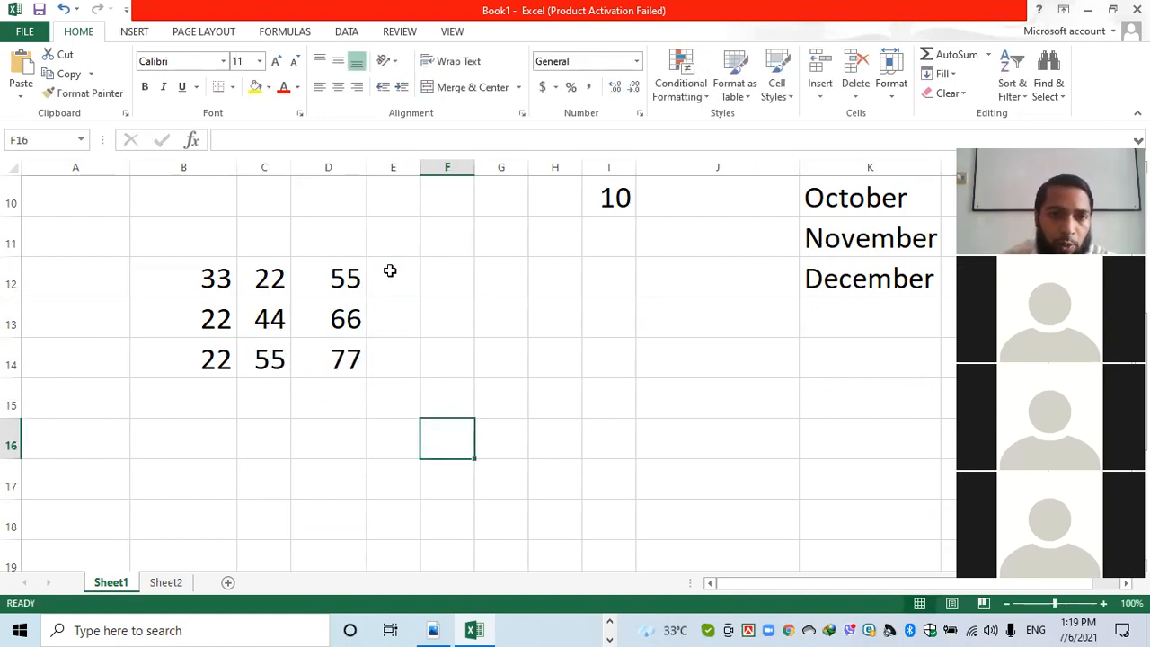
click(390, 271)
text(=)
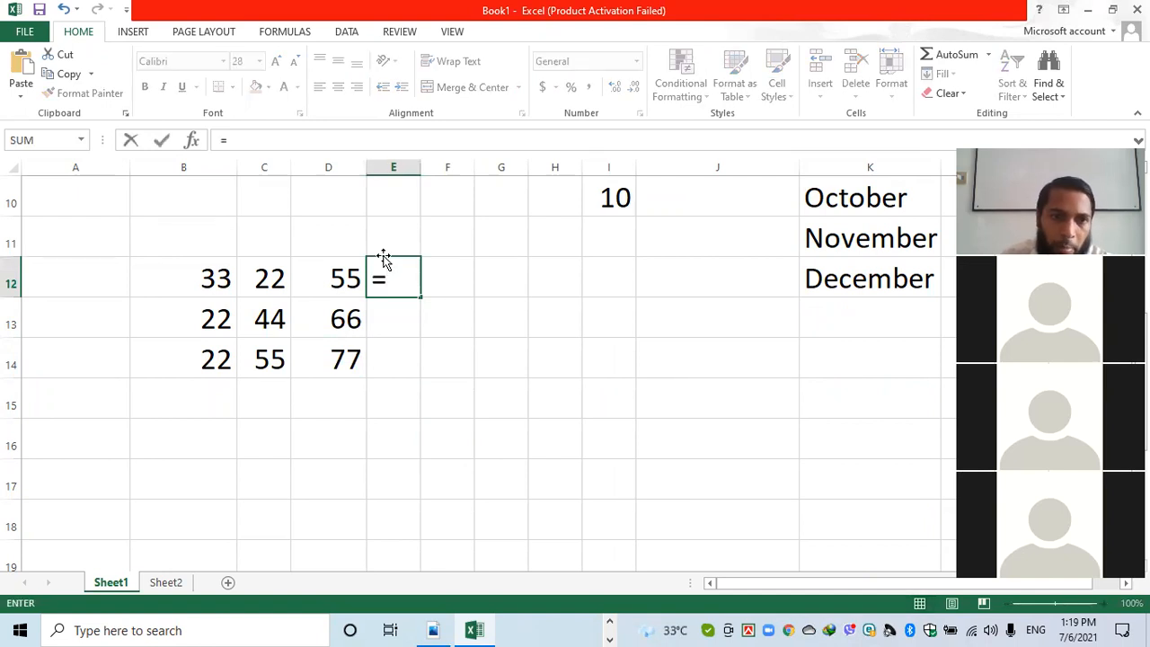
text(s)
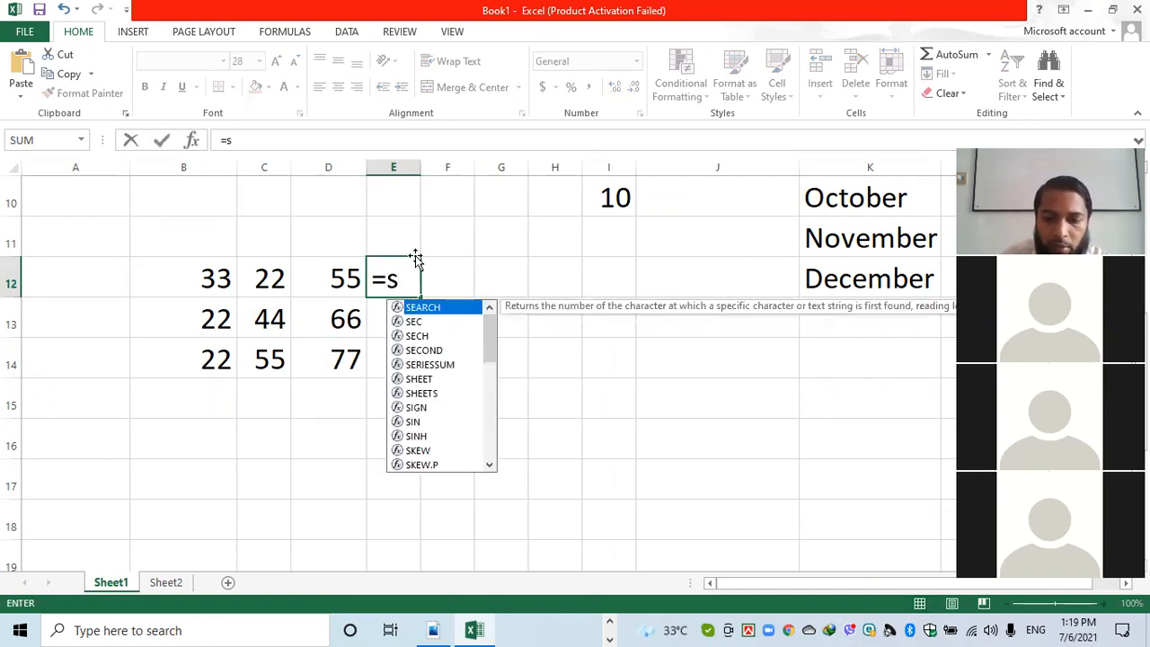
text(um()
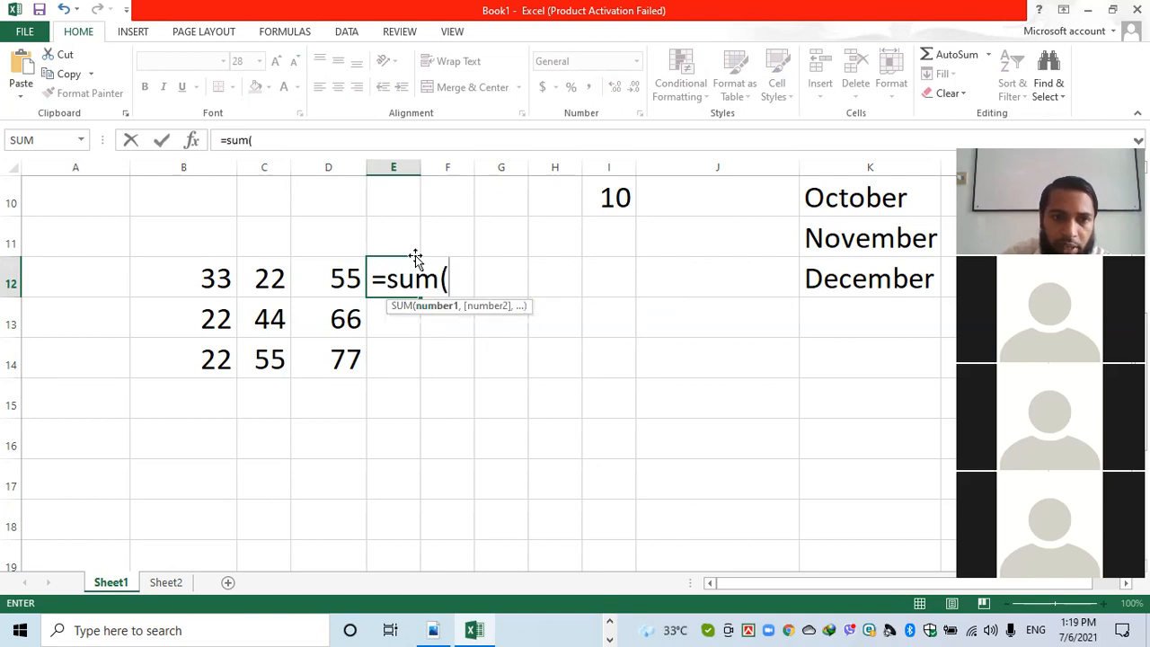
click(224, 286)
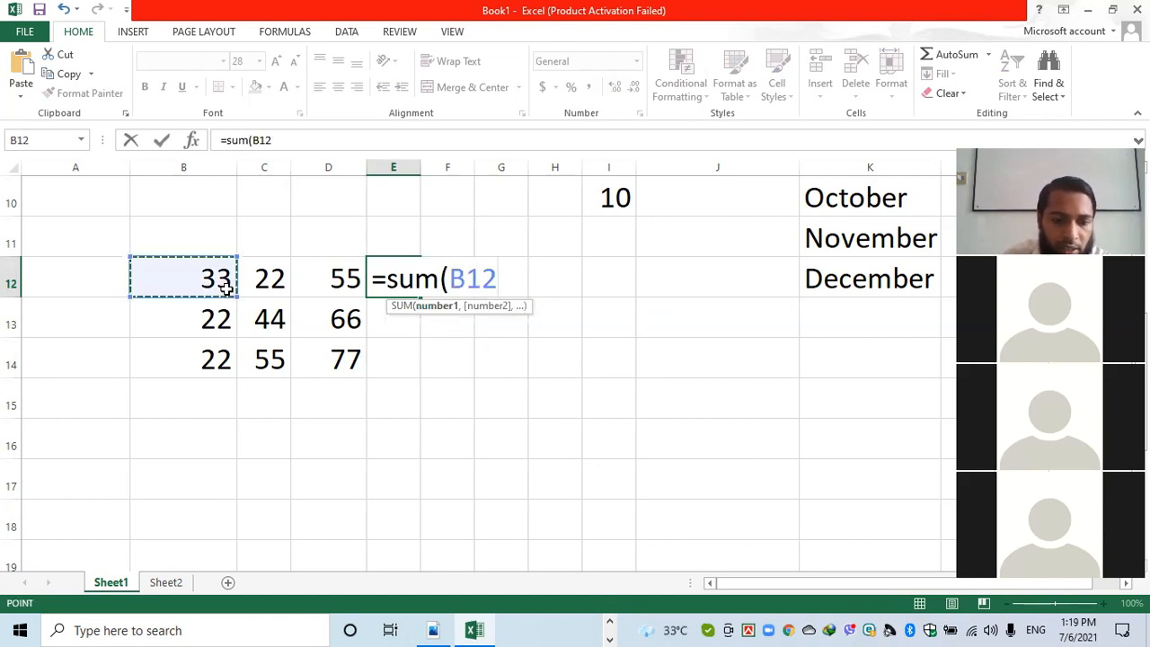
key(F8)
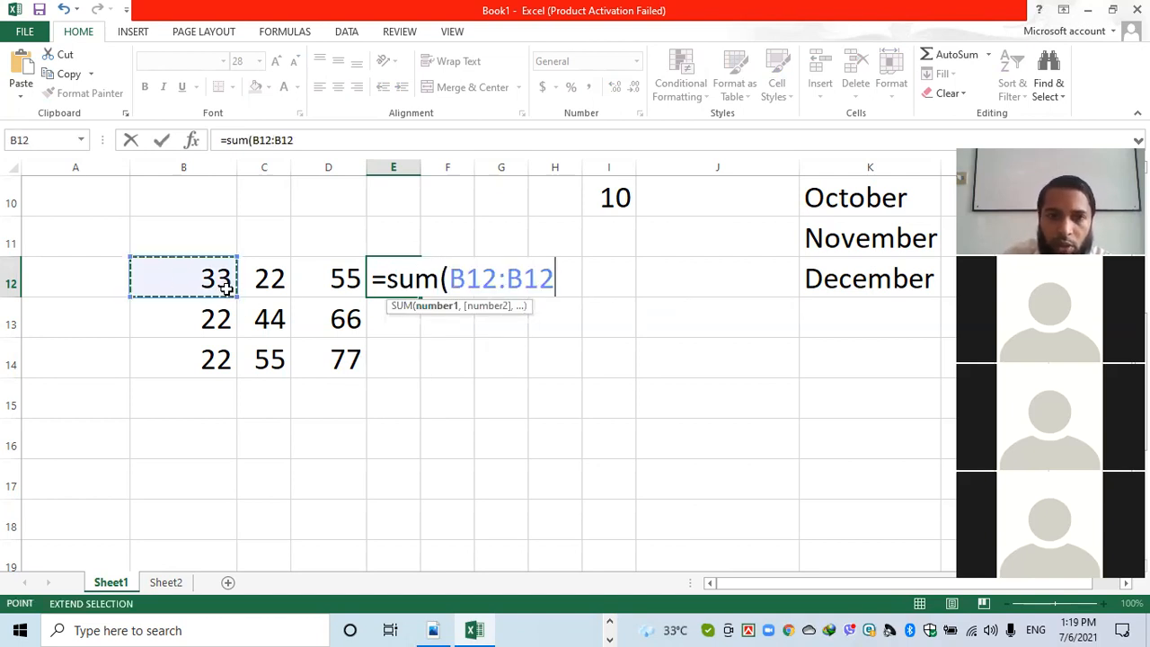
click(345, 279)
text())
key(Return)
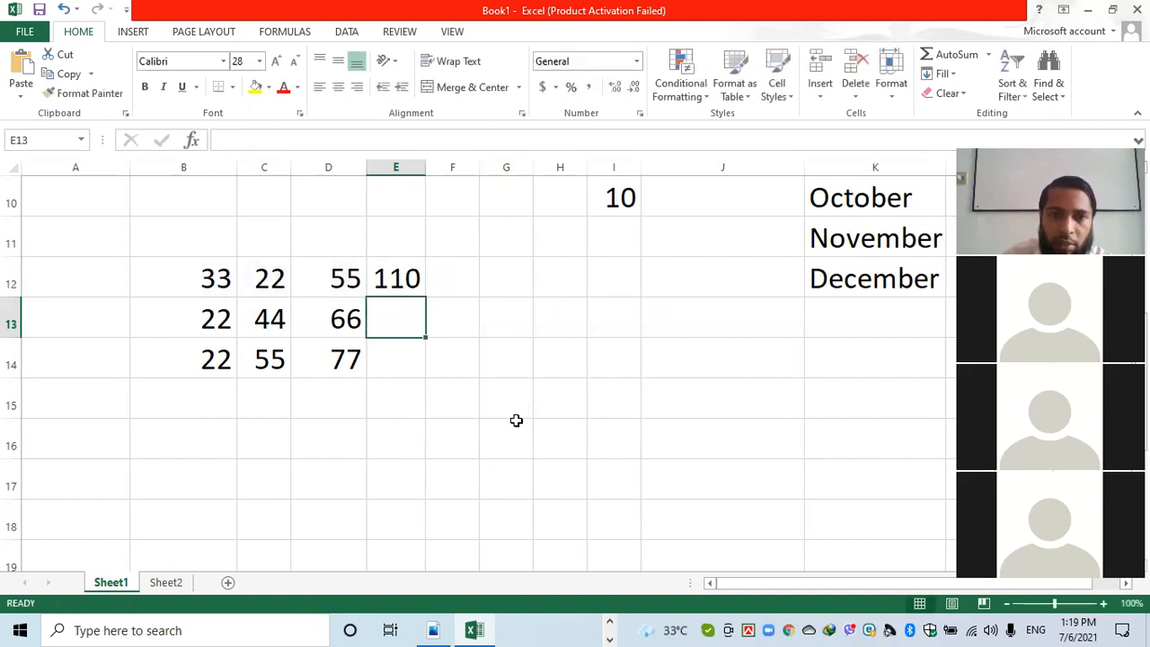
Copy the row-sum formula from E12 down to E14 with AutoFill.
click(398, 279)
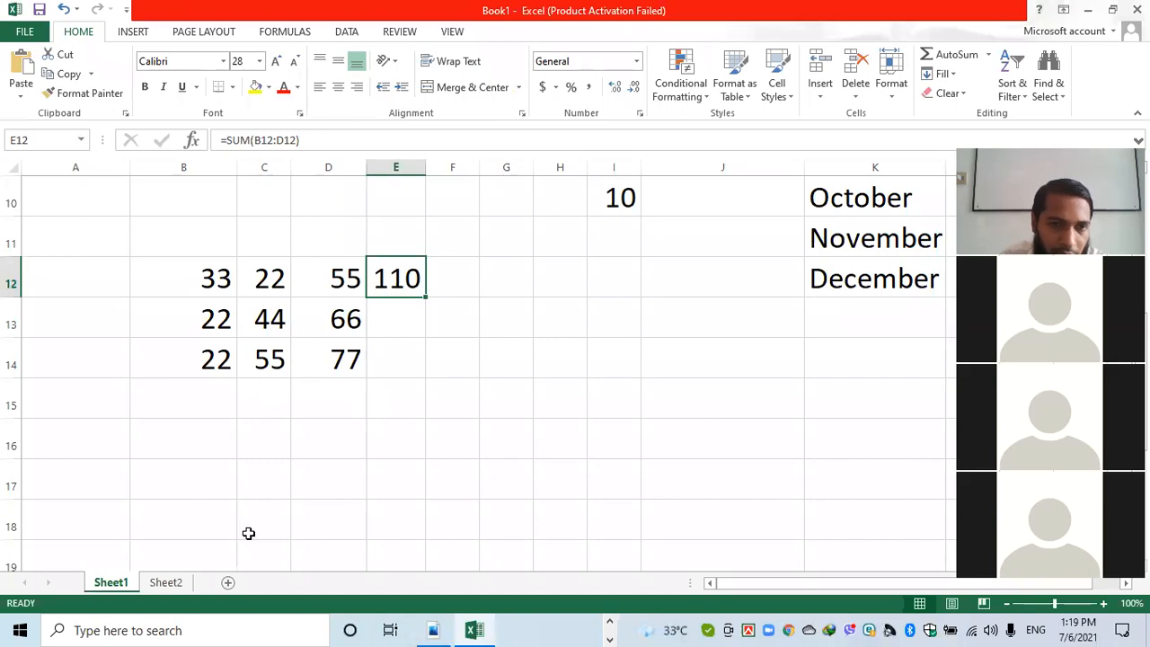
drag(425, 297, 418, 366)
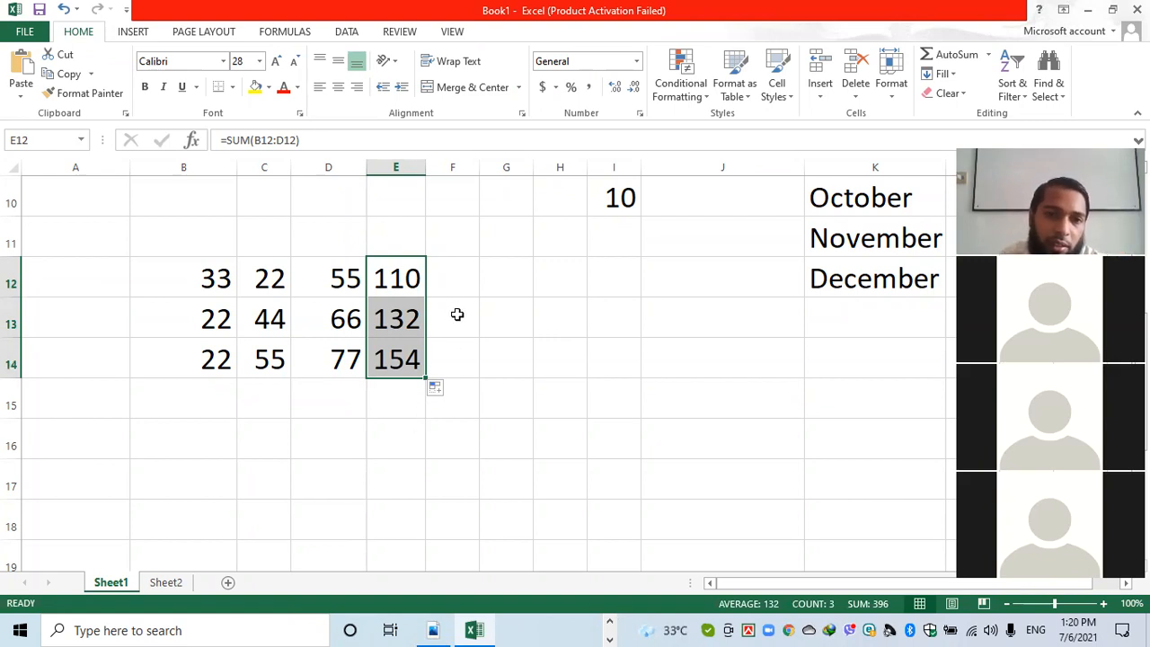
click(458, 313)
Check the filled row sums in column E against the numbers in rows 12 and 13.
click(222, 320)
click(331, 319)
click(370, 321)
click(281, 283)
click(345, 279)
click(396, 280)
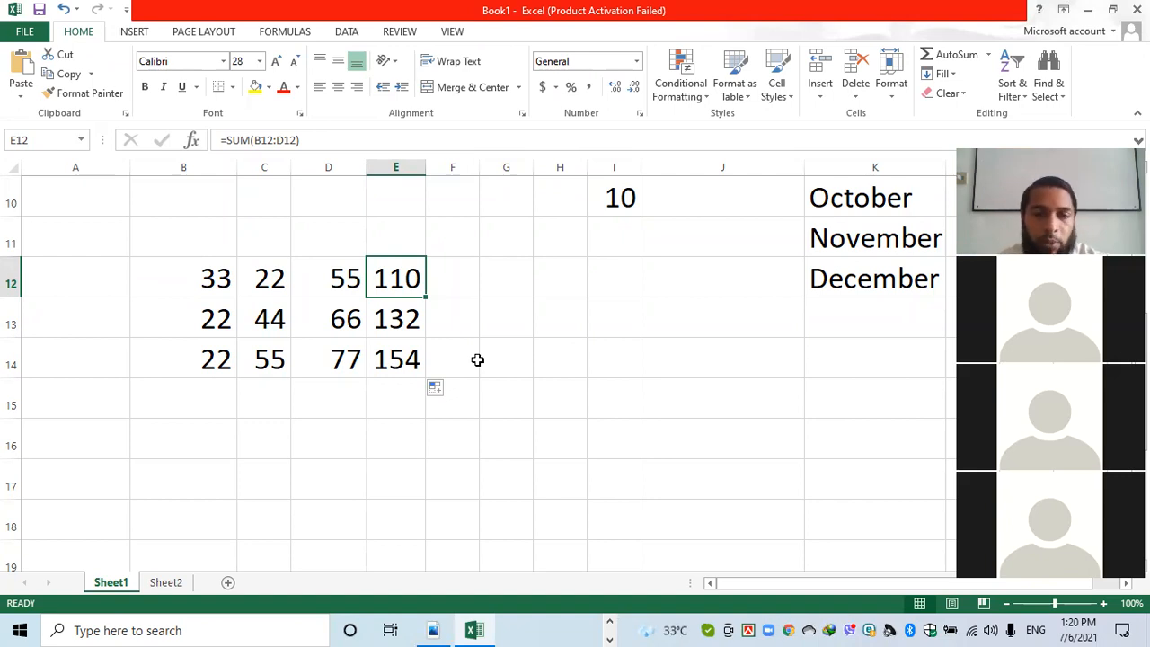
click(403, 393)
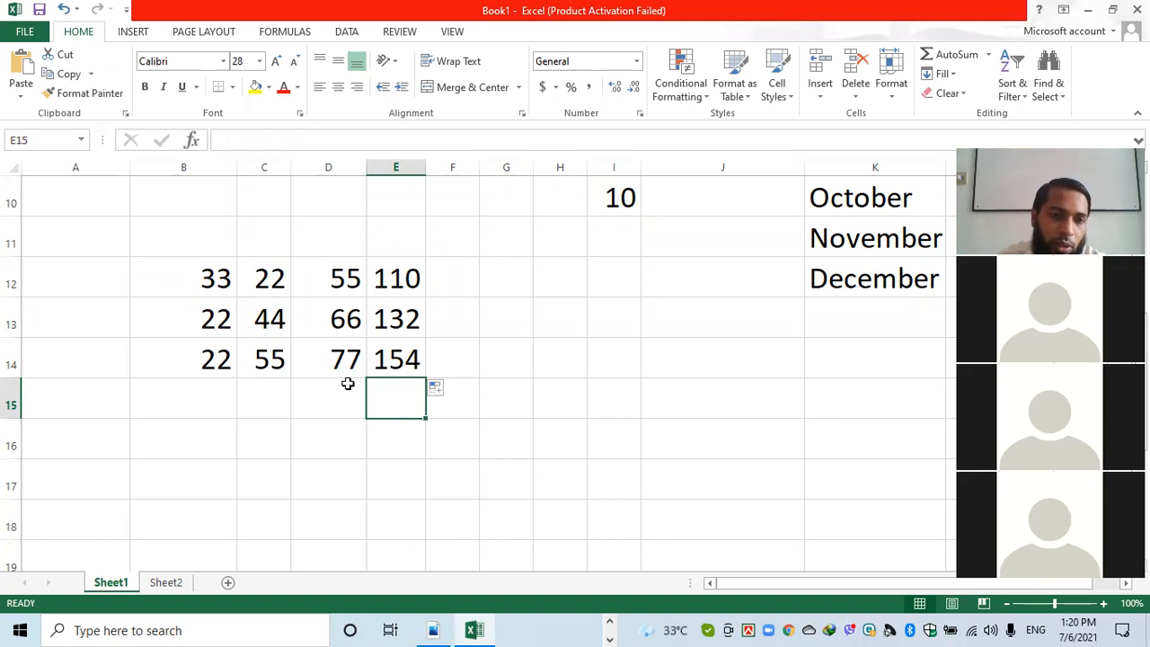
Multiply the first and third numbers of row 12 in cell G12 with the formula =B12*D12.
click(452, 280)
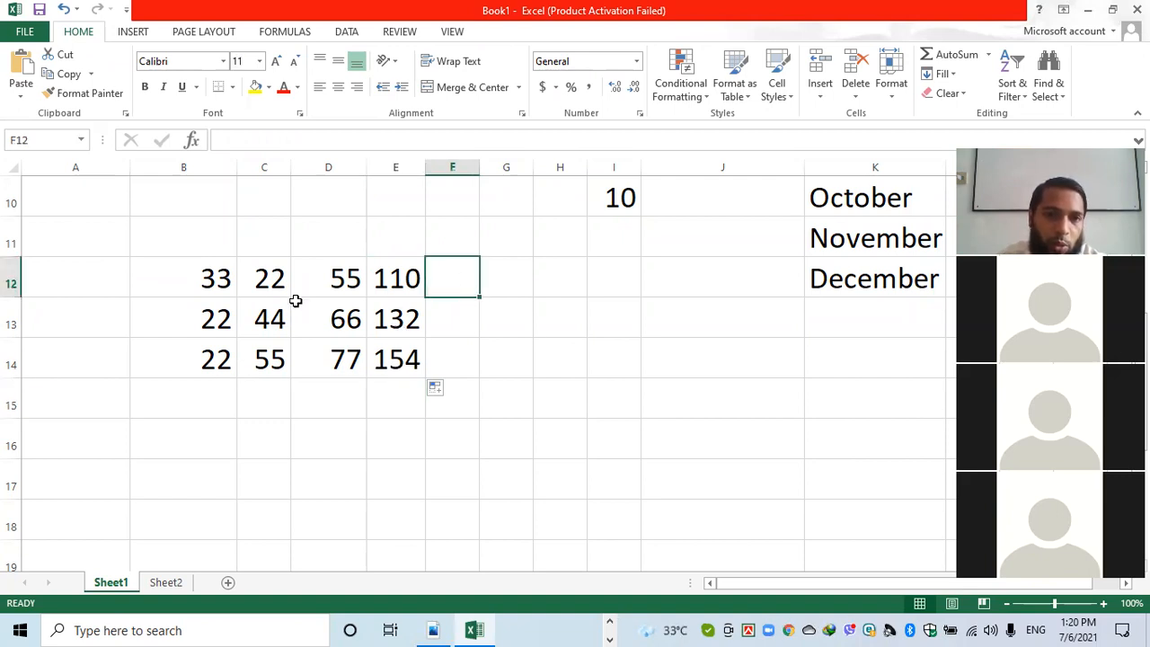
click(215, 279)
click(334, 281)
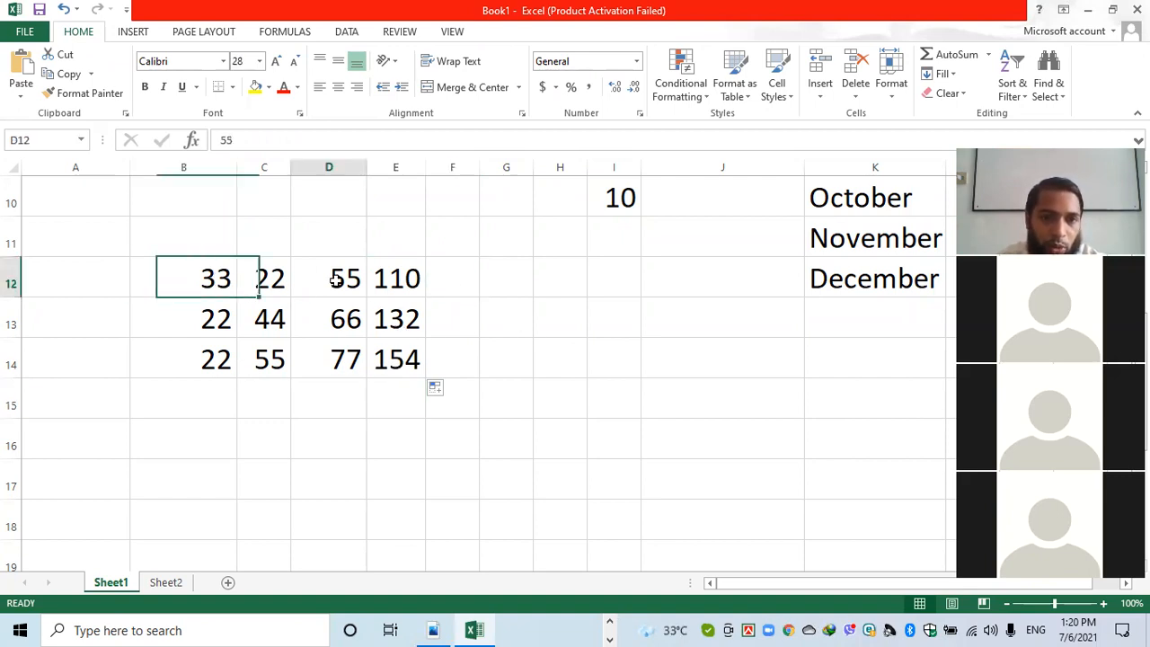
click(513, 269)
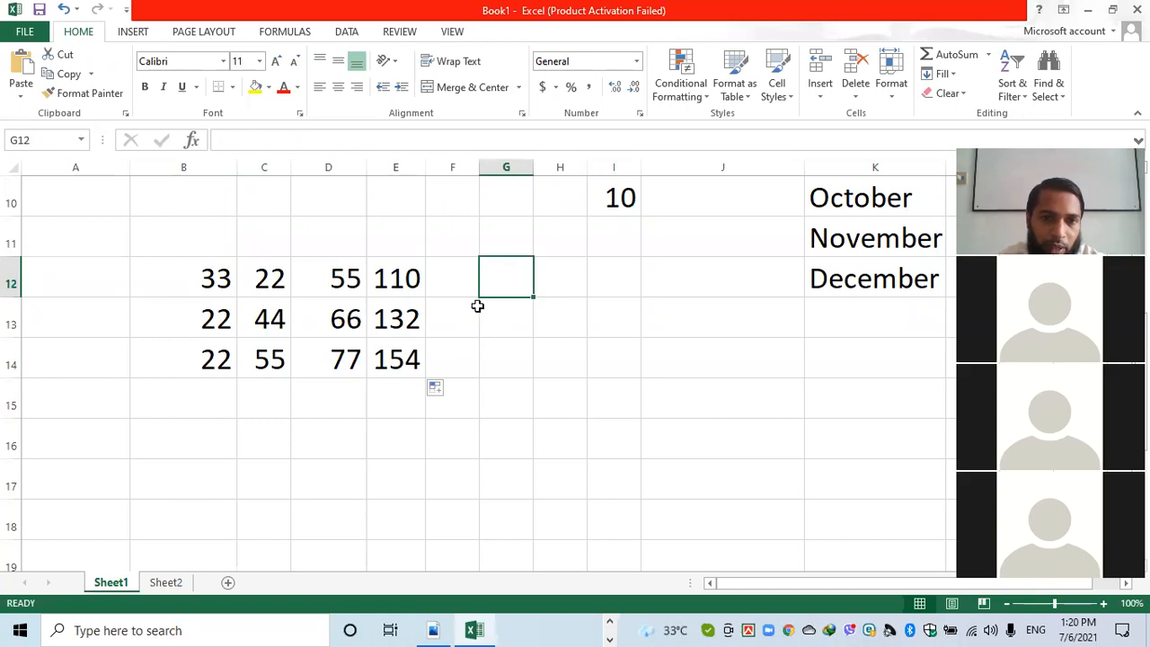
text(=)
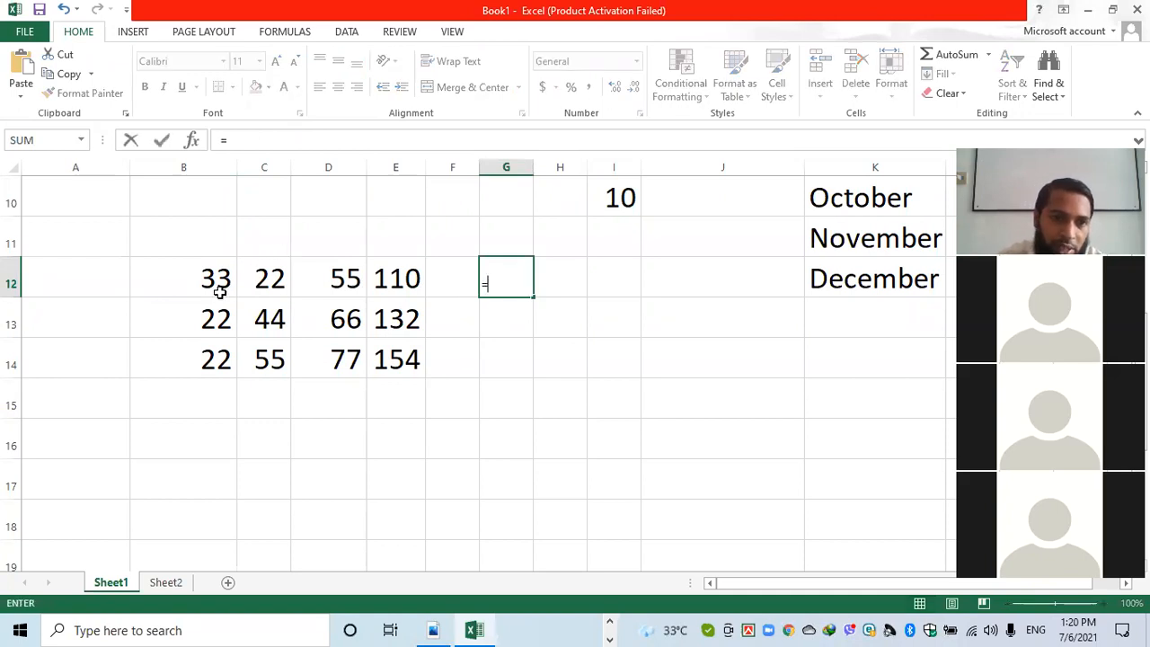
click(217, 285)
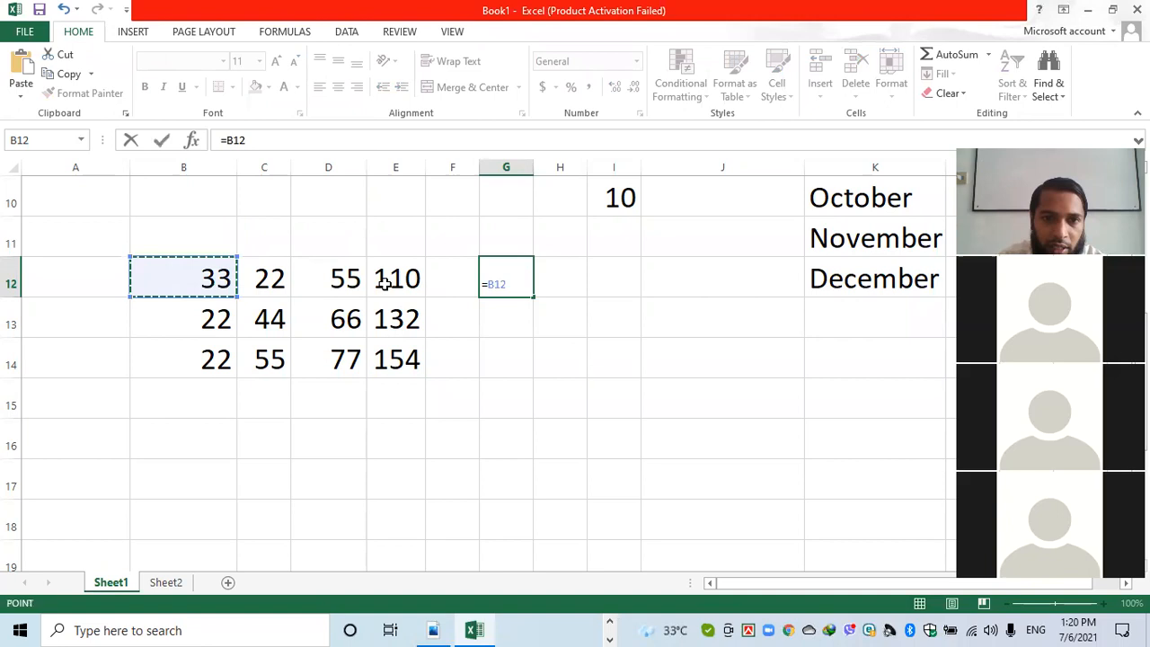
text(*)
click(354, 281)
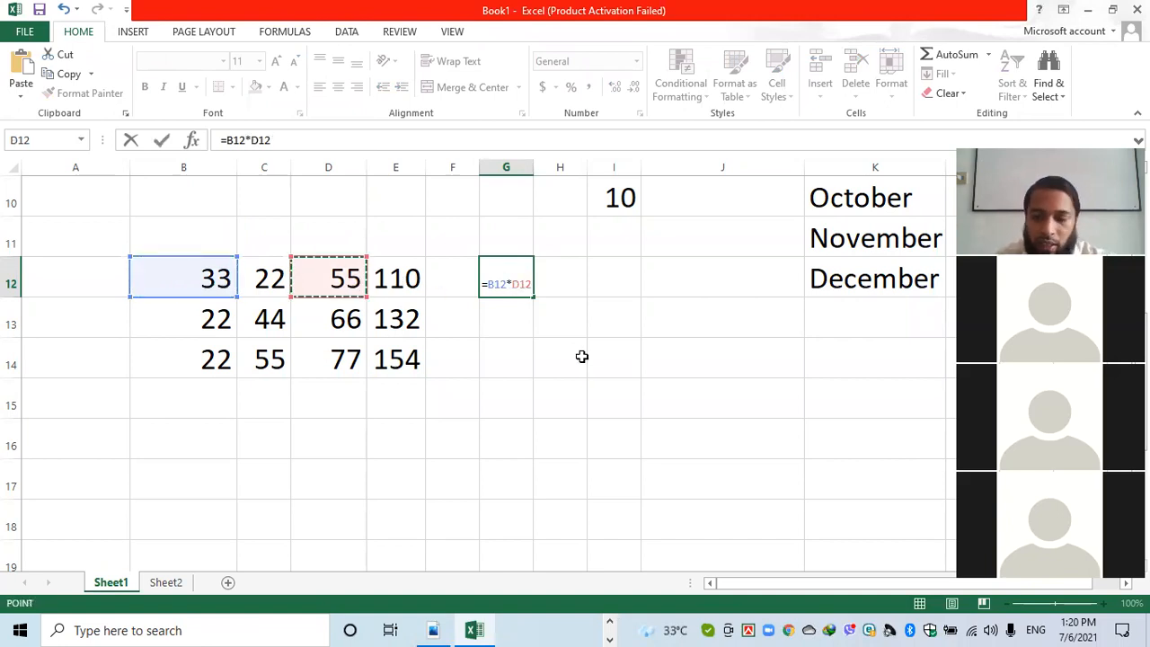
key(Return)
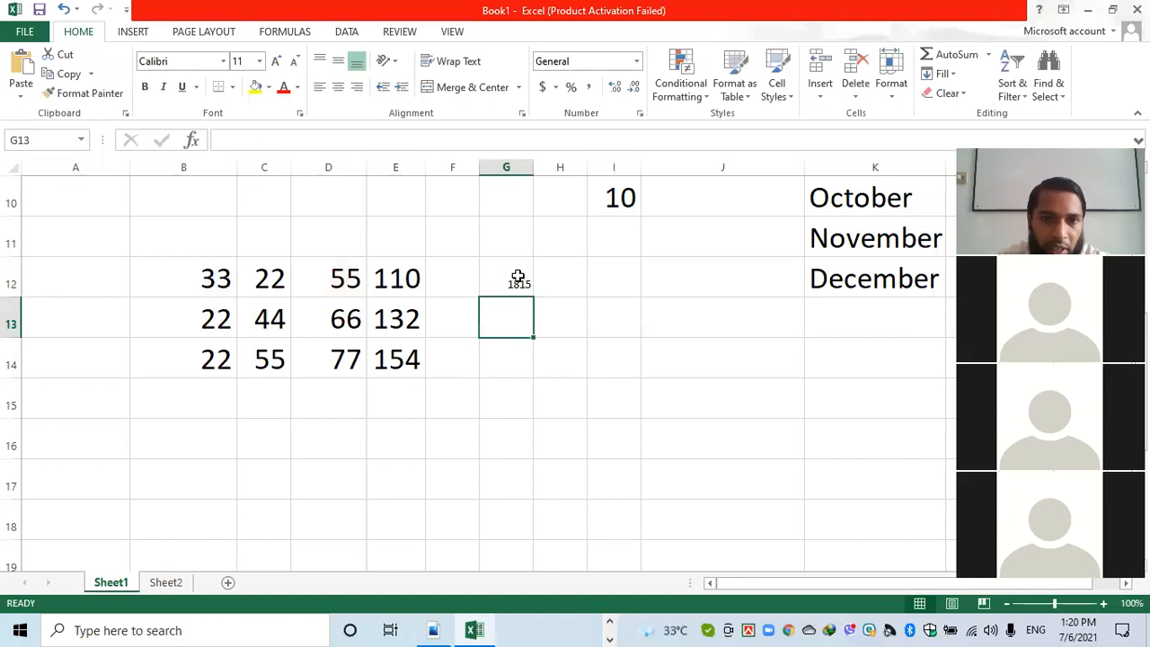
Review the product in G12 together with the row 12 numbers in B12 through D12.
click(518, 278)
click(195, 267)
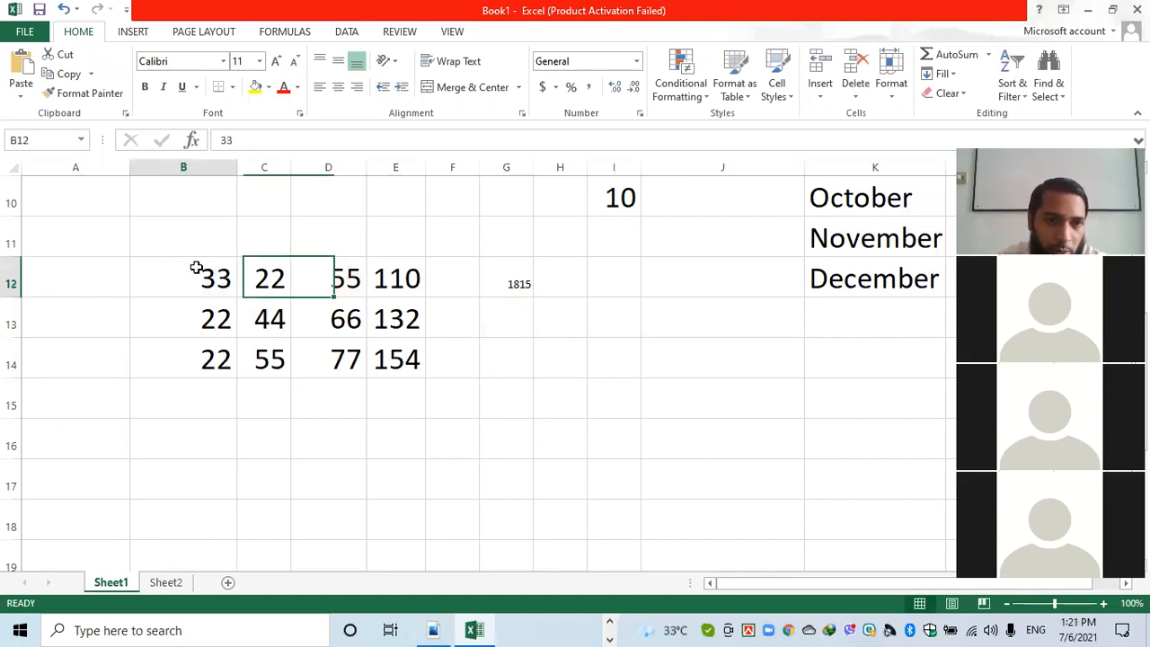
click(348, 282)
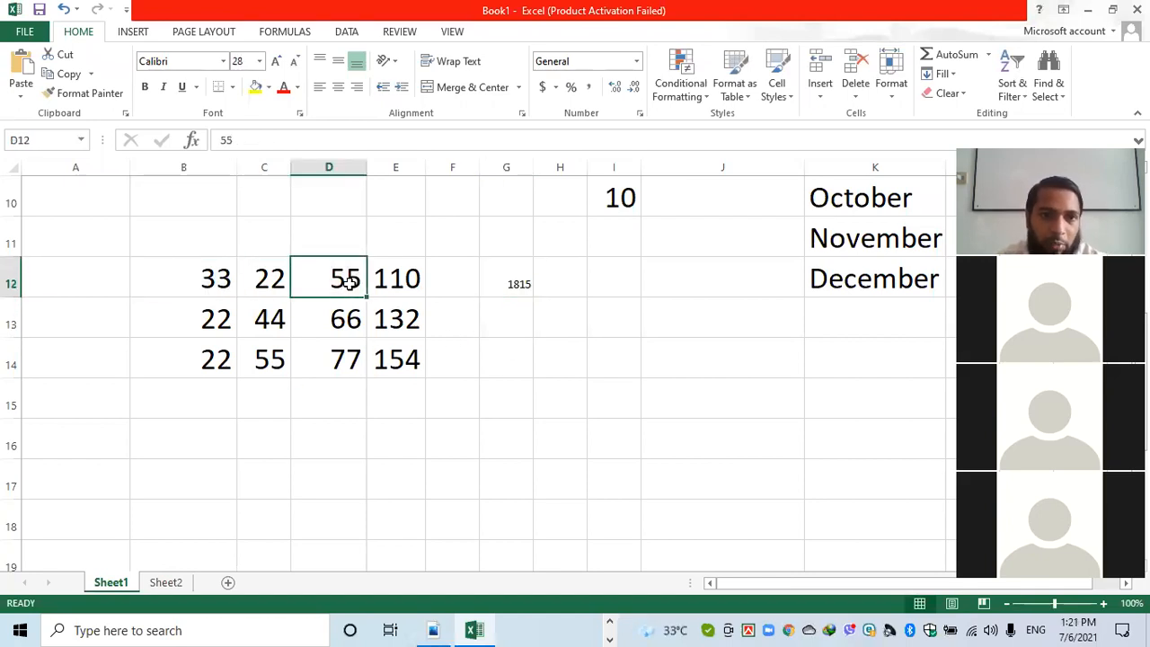
click(207, 280)
click(281, 287)
click(339, 287)
click(208, 283)
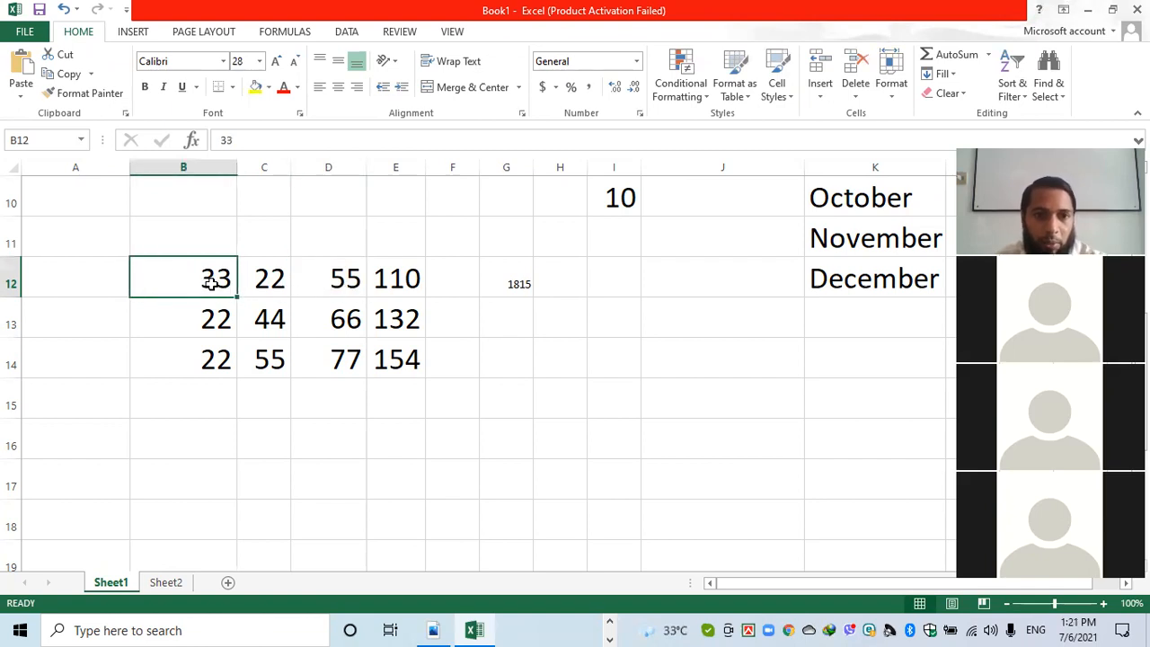
click(341, 282)
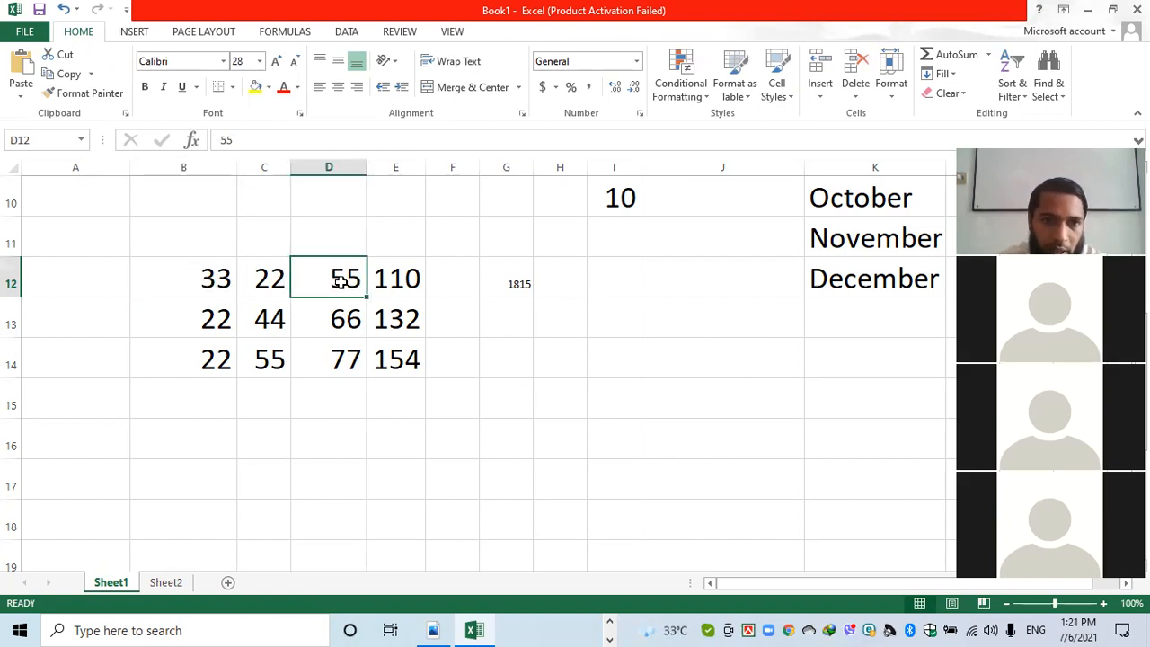
Replace the formula in G12 with =B12+D12 to add the first and third numbers of row 12.
click(522, 285)
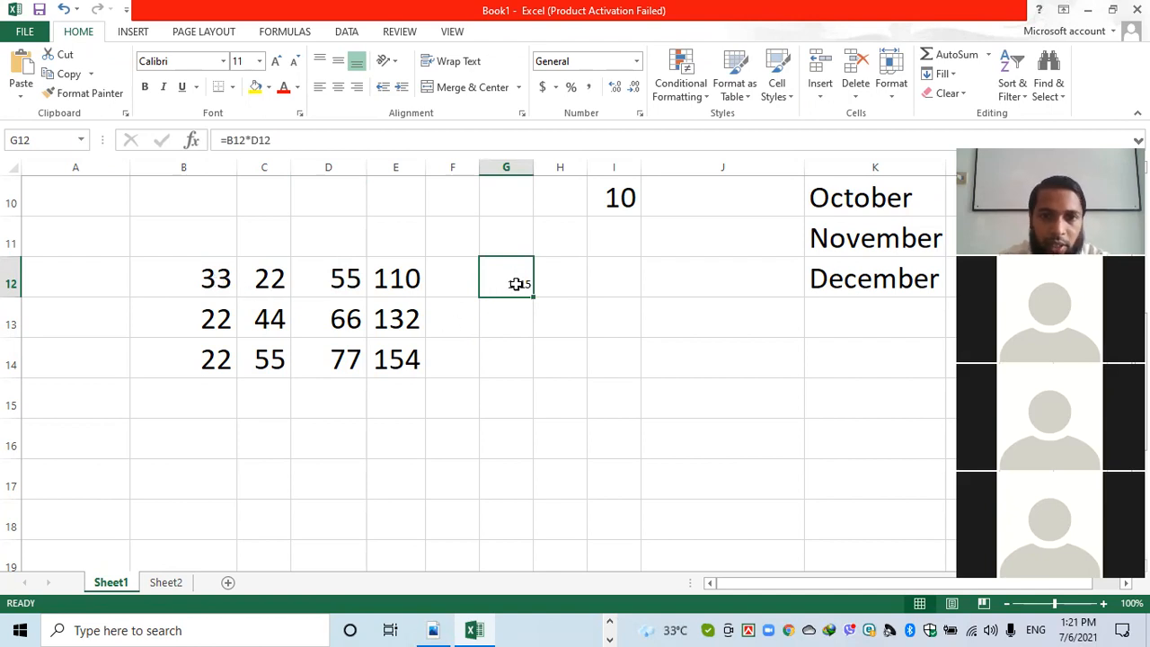
key(BackSpace)
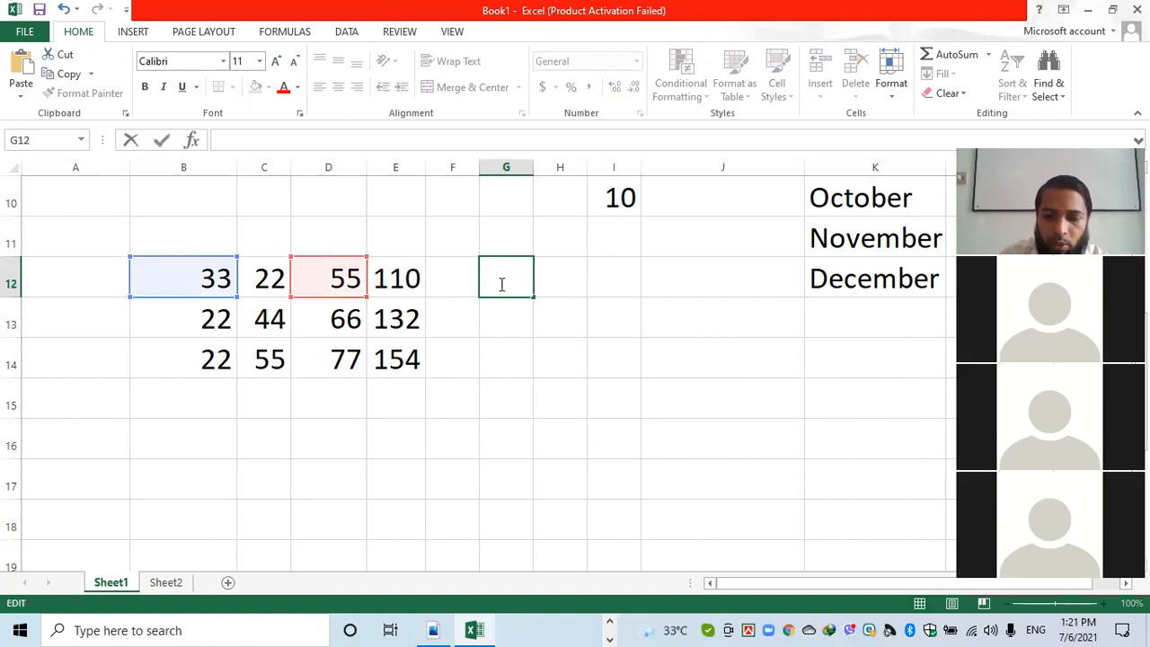
text(=)
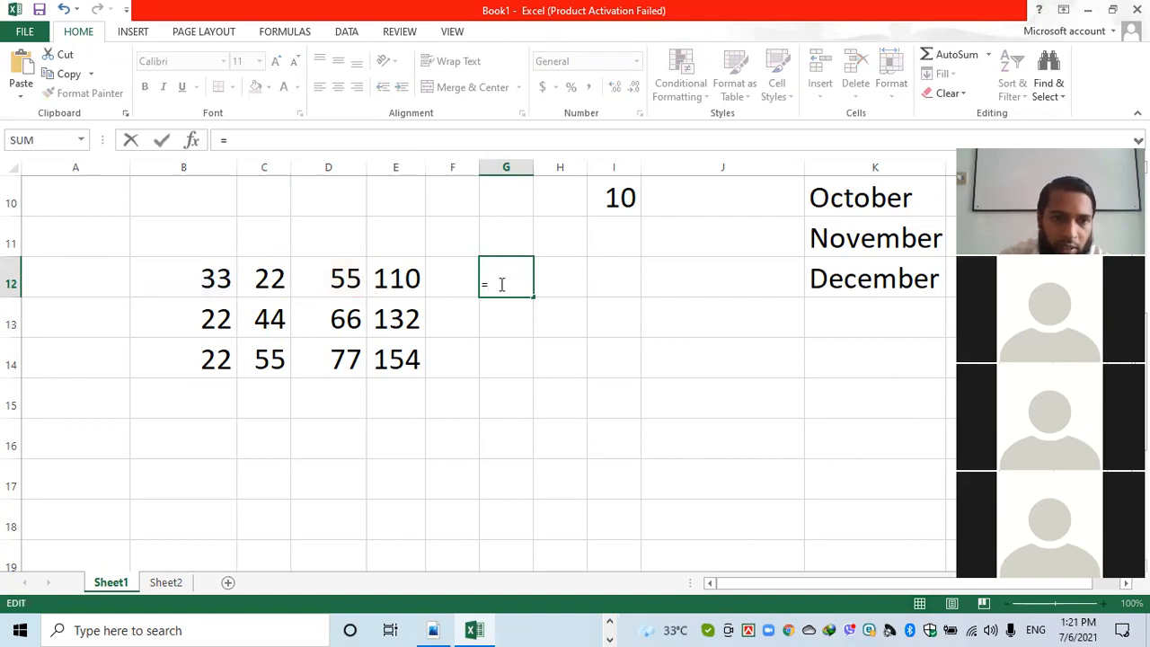
click(217, 275)
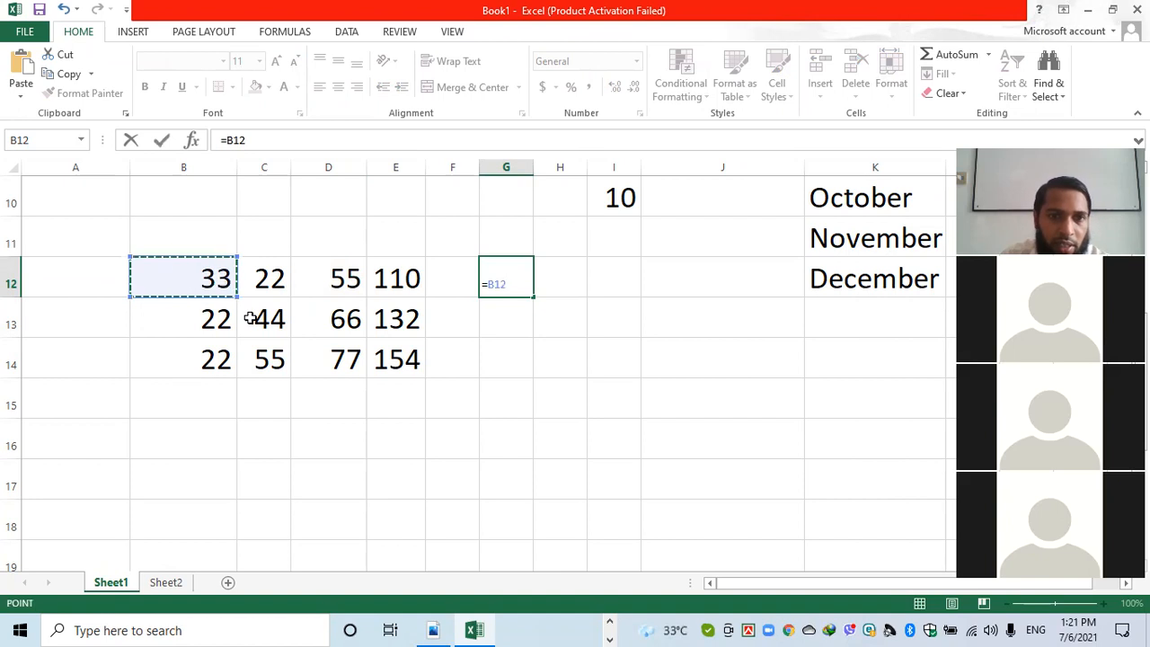
text(+)
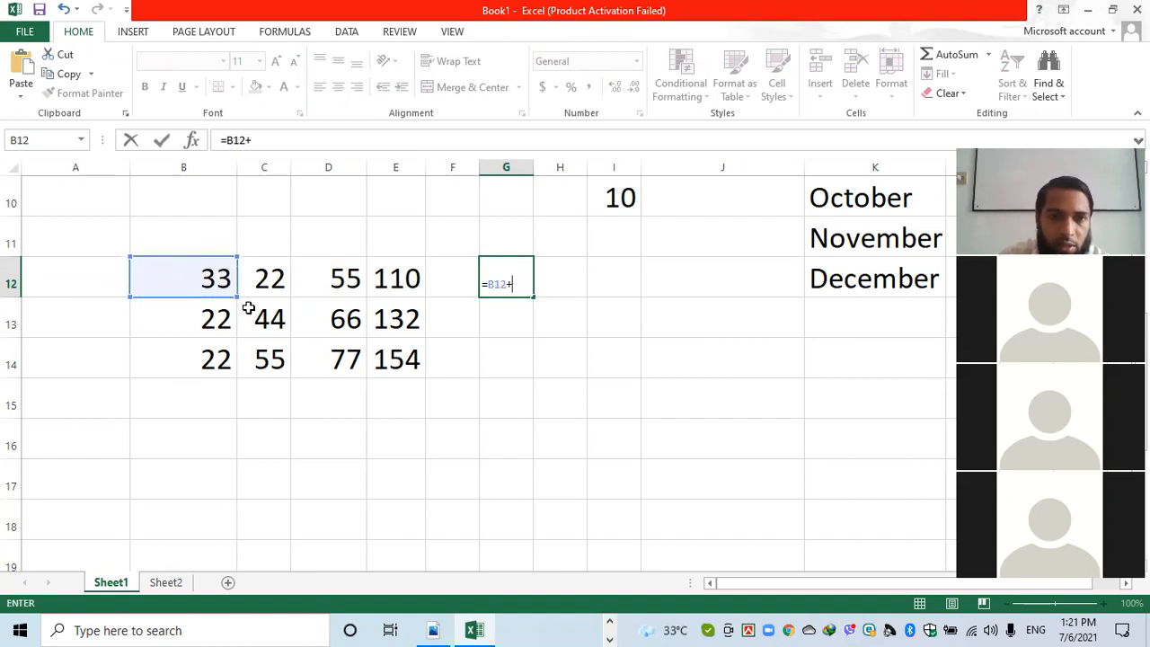
click(340, 279)
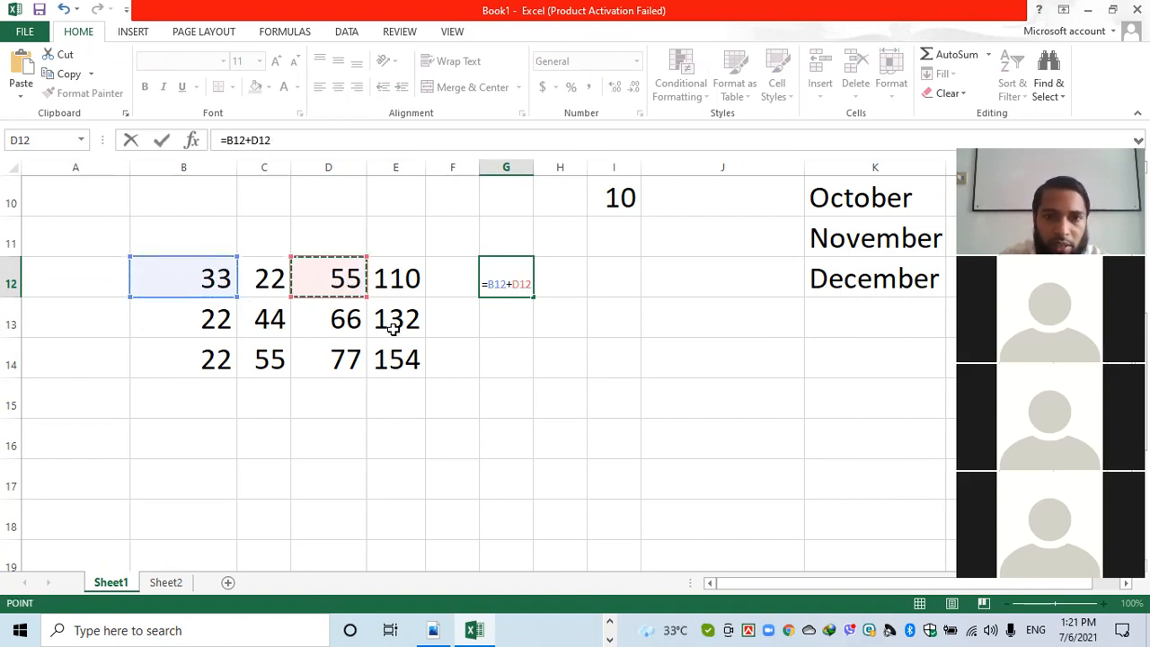
key(Return)
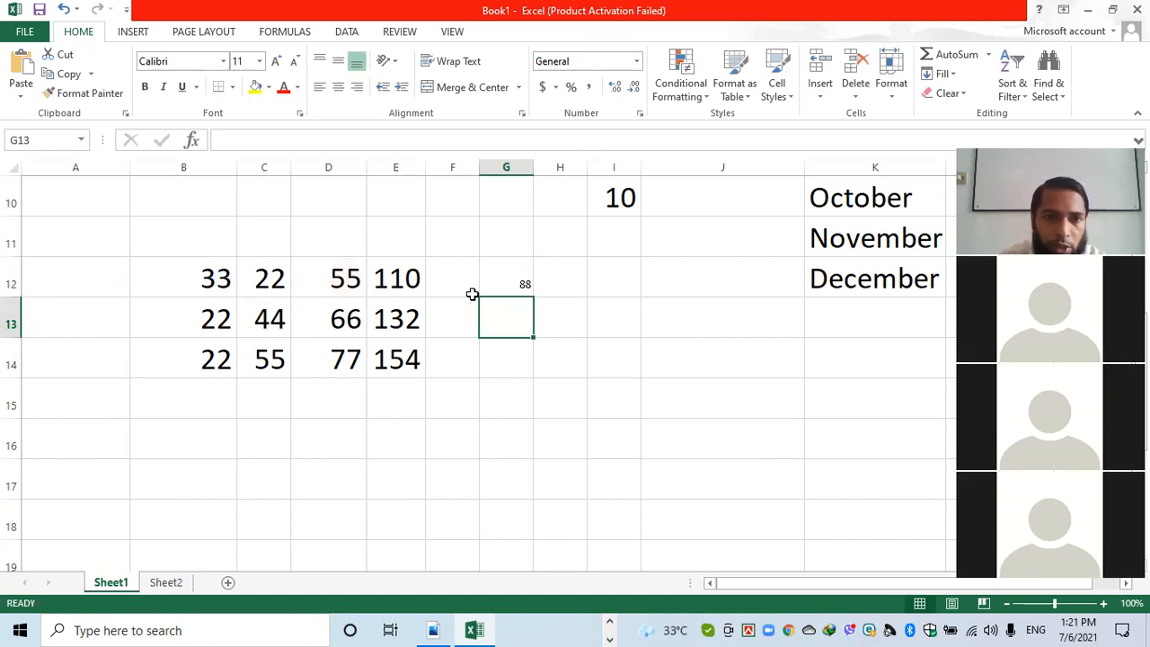
Widen column G slightly and copy the G12 formula down to G14 with AutoFill.
click(523, 281)
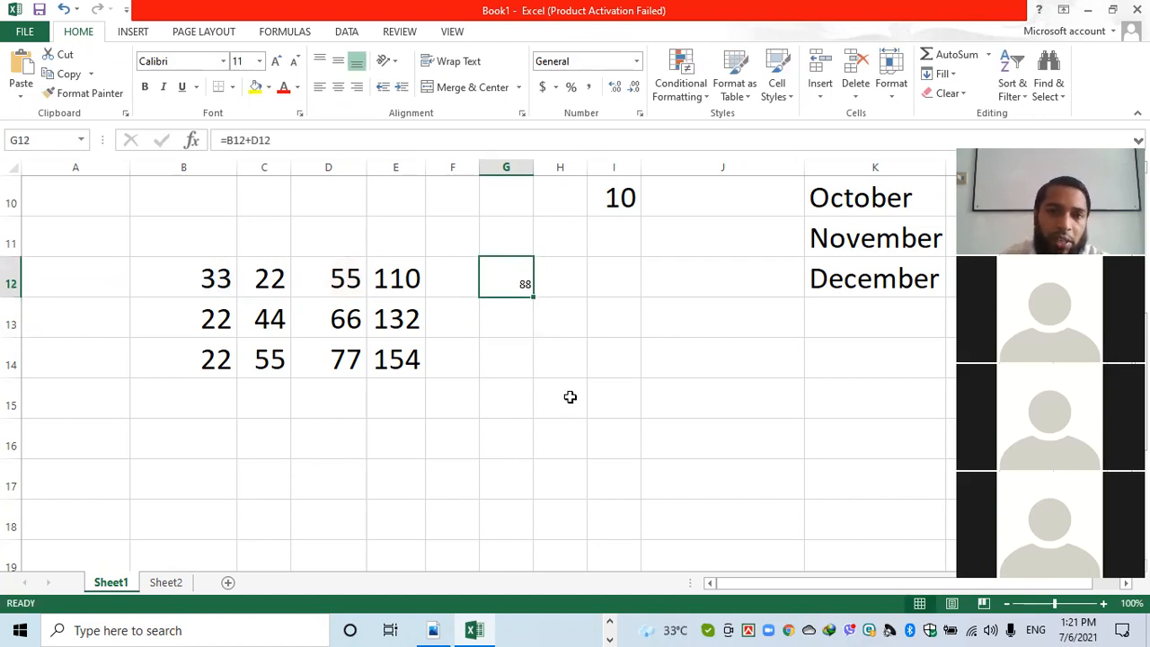
drag(530, 165, 554, 164)
drag(556, 297, 557, 373)
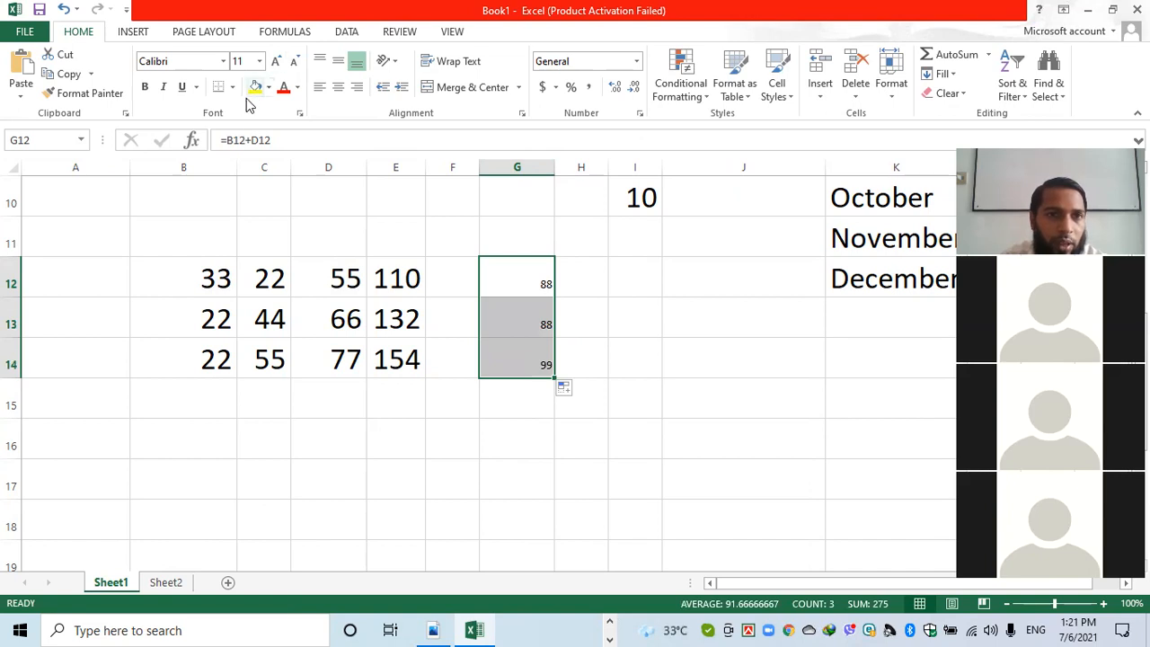
Set the font size of the sums in G12:G14 to 28.
click(258, 61)
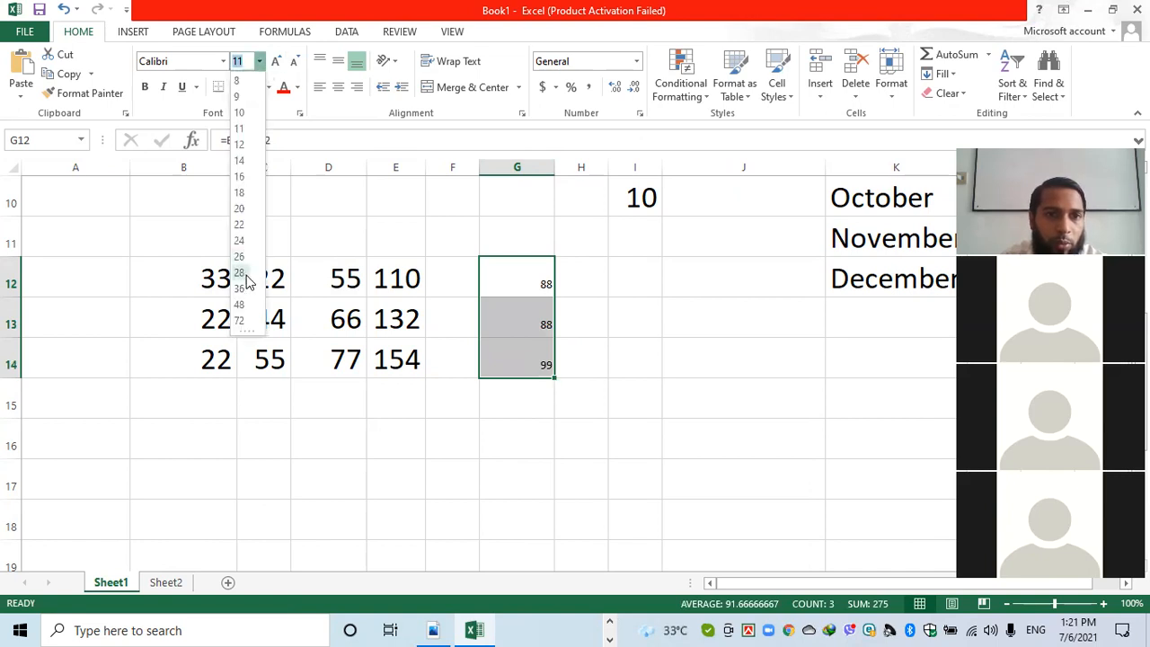
click(249, 281)
click(559, 439)
Check the filled sums in column G against the first and third numbers of row 14.
click(524, 373)
click(226, 363)
click(324, 364)
click(536, 369)
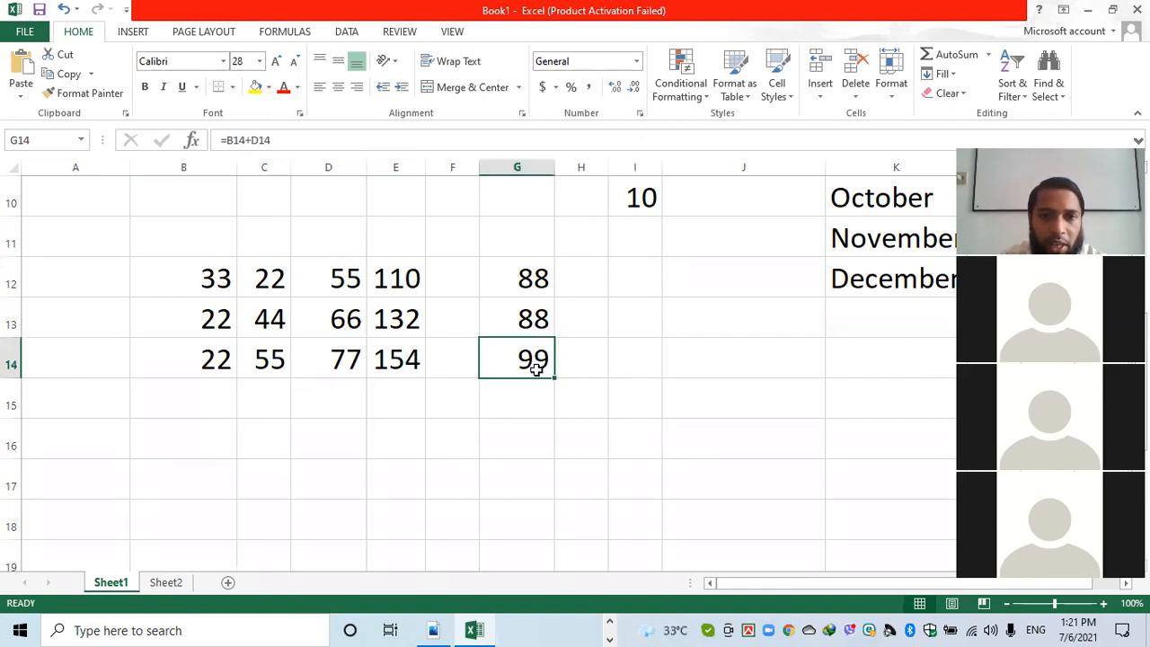
click(581, 273)
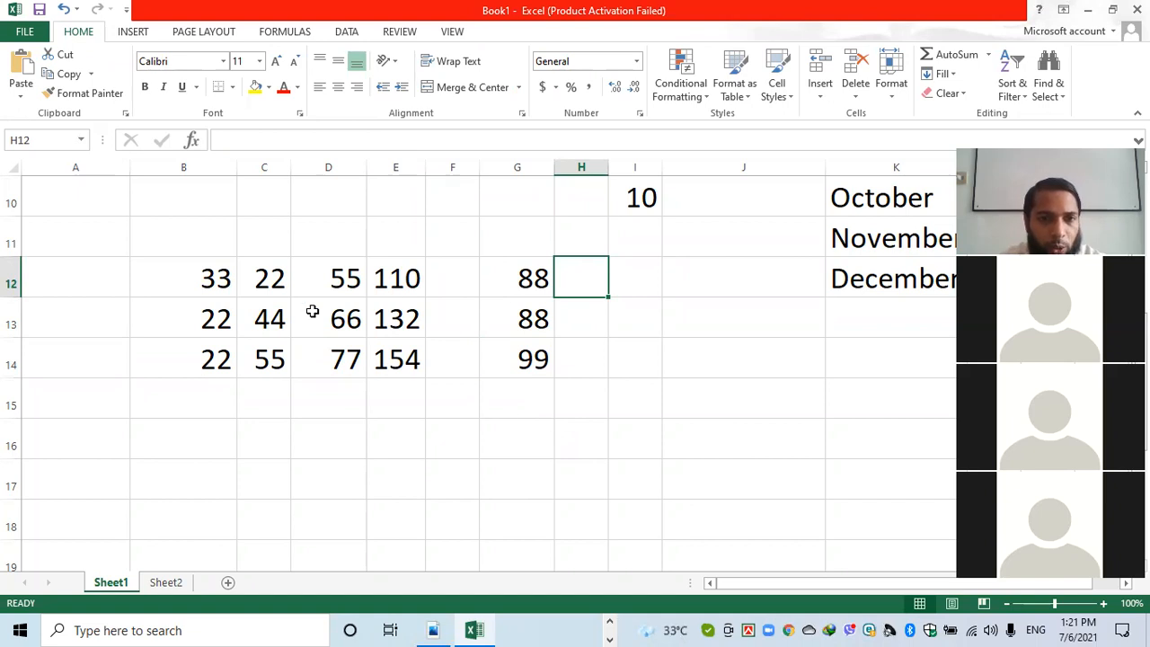
click(535, 279)
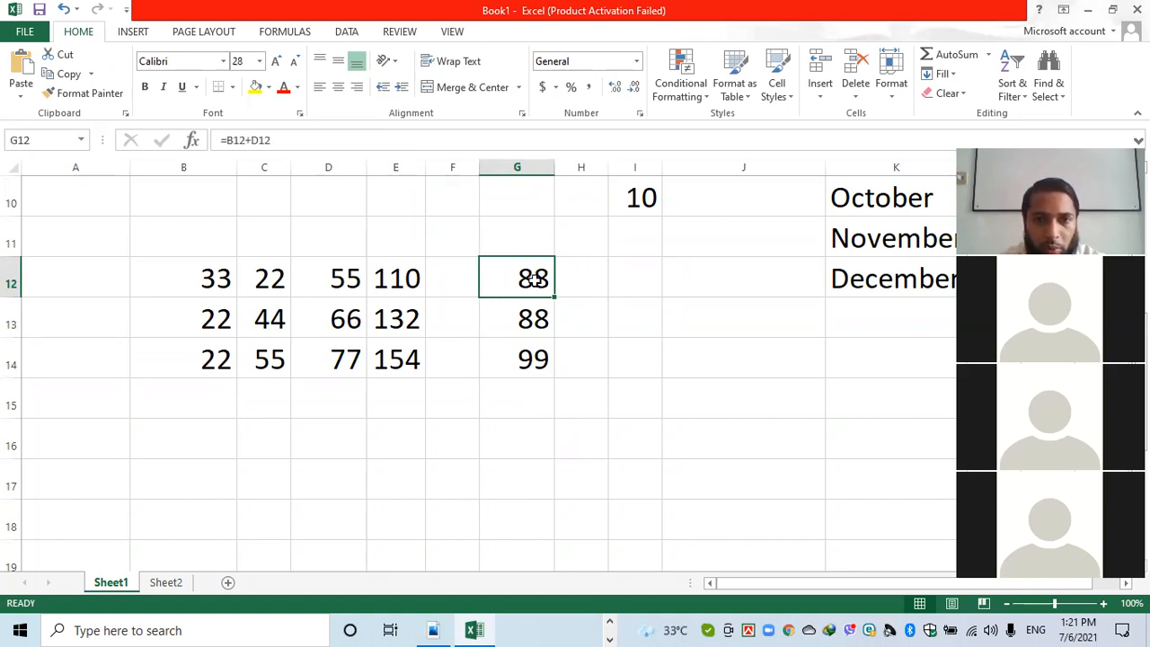
click(535, 359)
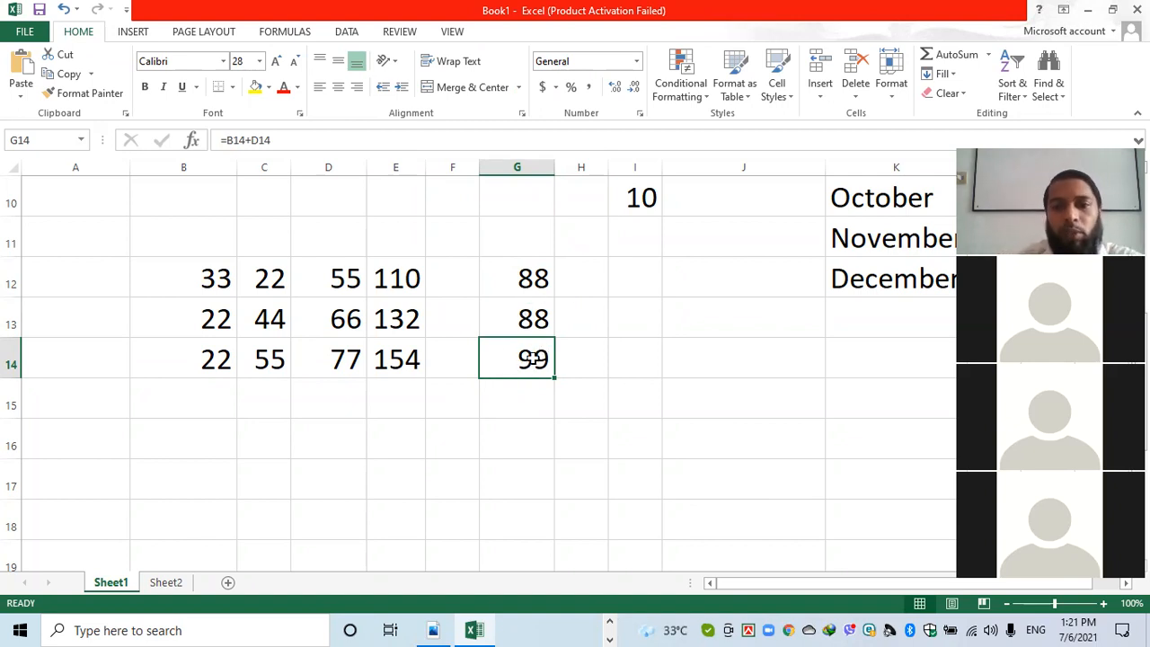
Multiply the second and third numbers of row 12 in cell I12 with the formula =C12*D12.
click(258, 279)
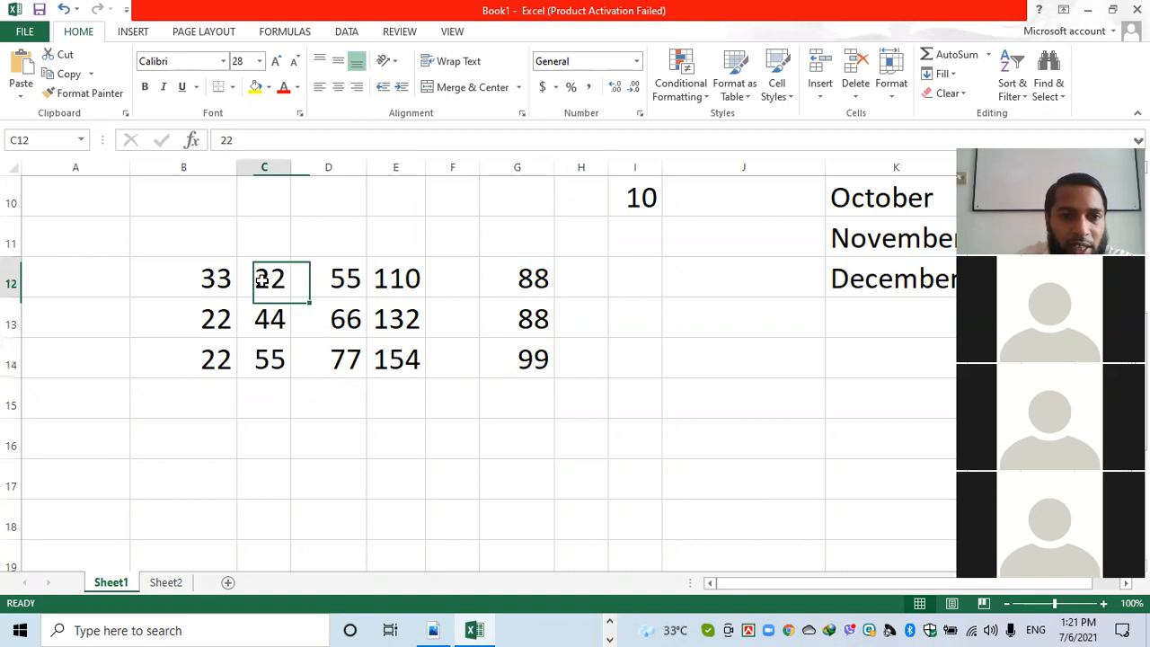
click(341, 281)
click(609, 276)
text(=)
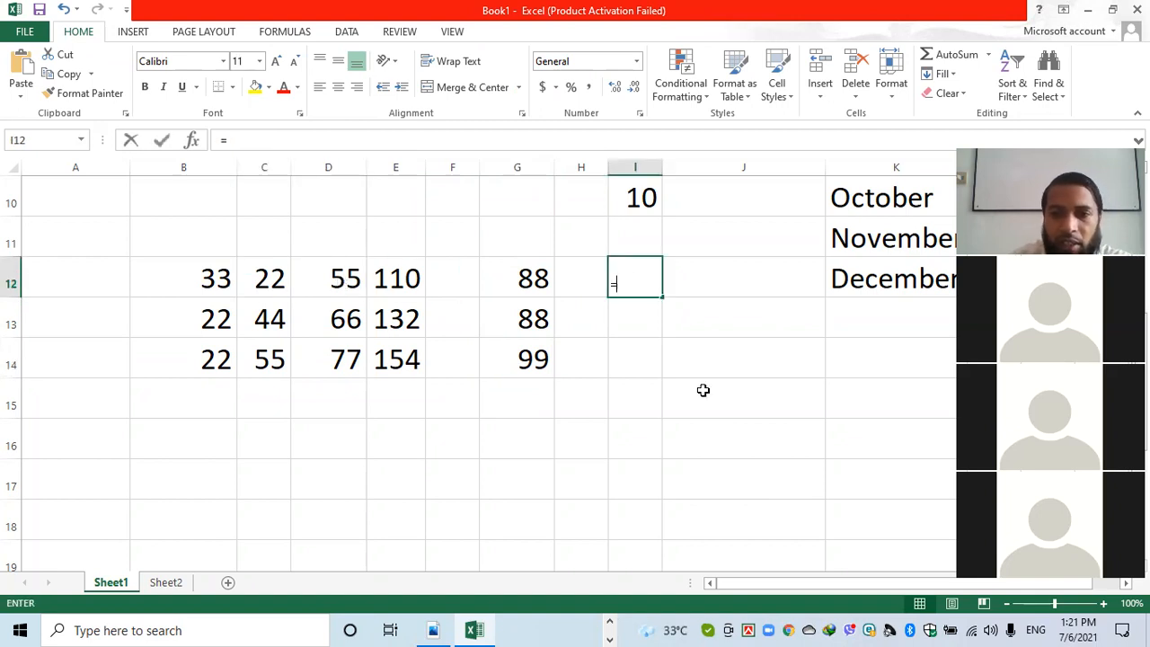
click(281, 279)
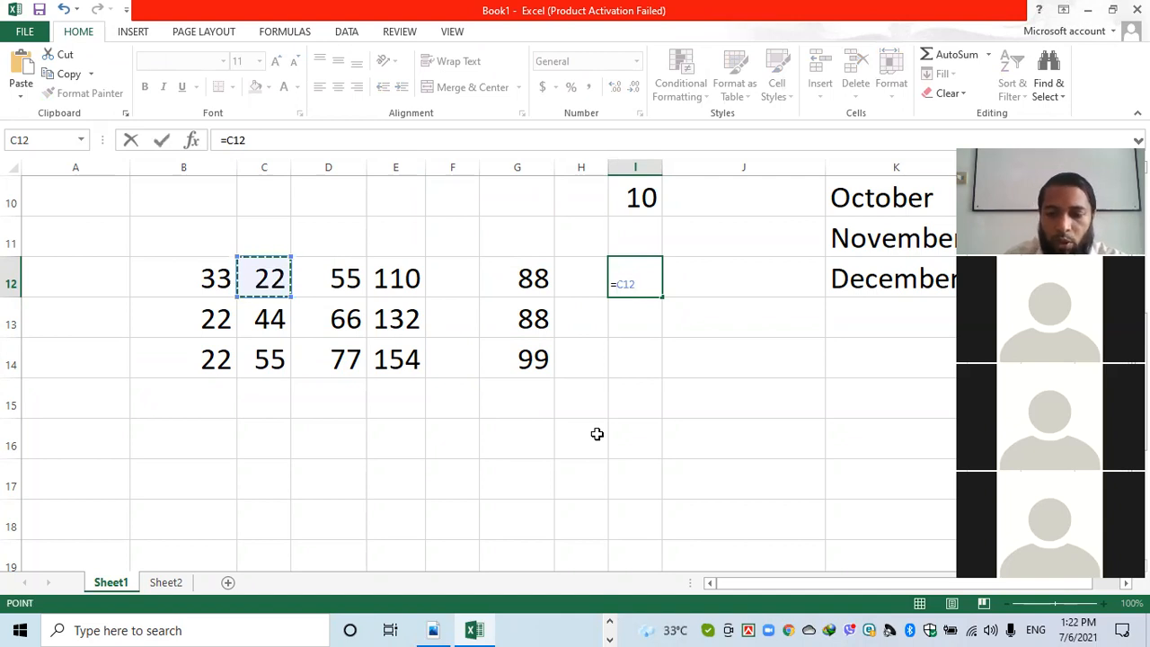
text(*)
click(351, 287)
key(Return)
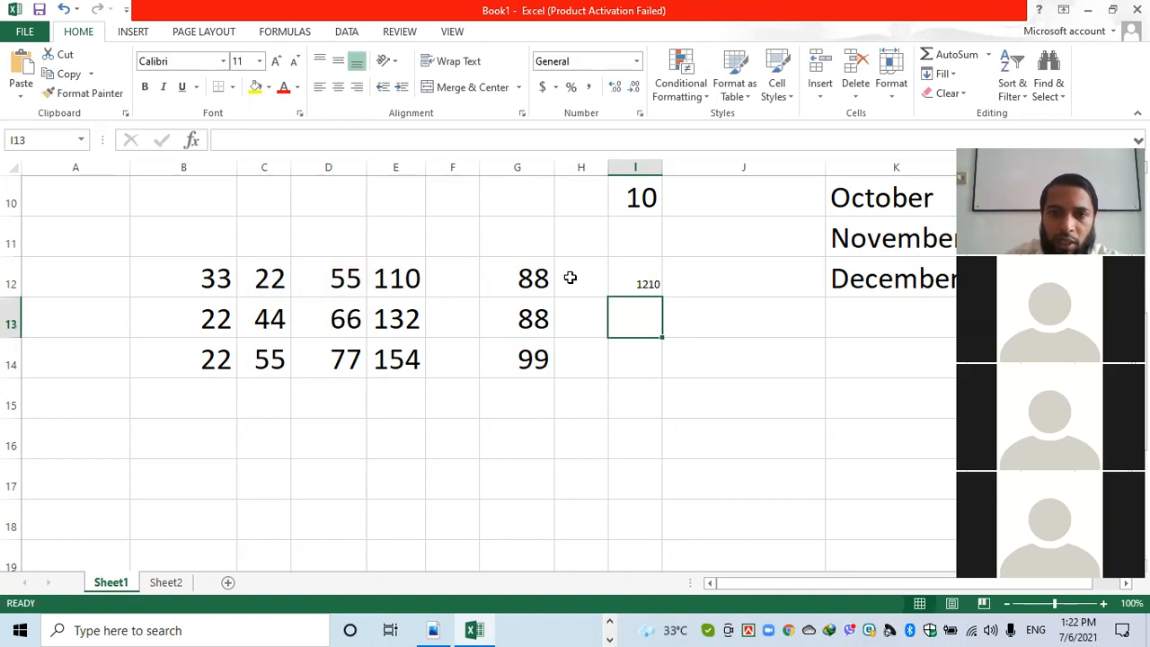
Copy the product formula from I12 down to I14 with AutoFill and set the results to font size 28.
click(633, 278)
drag(663, 299, 654, 369)
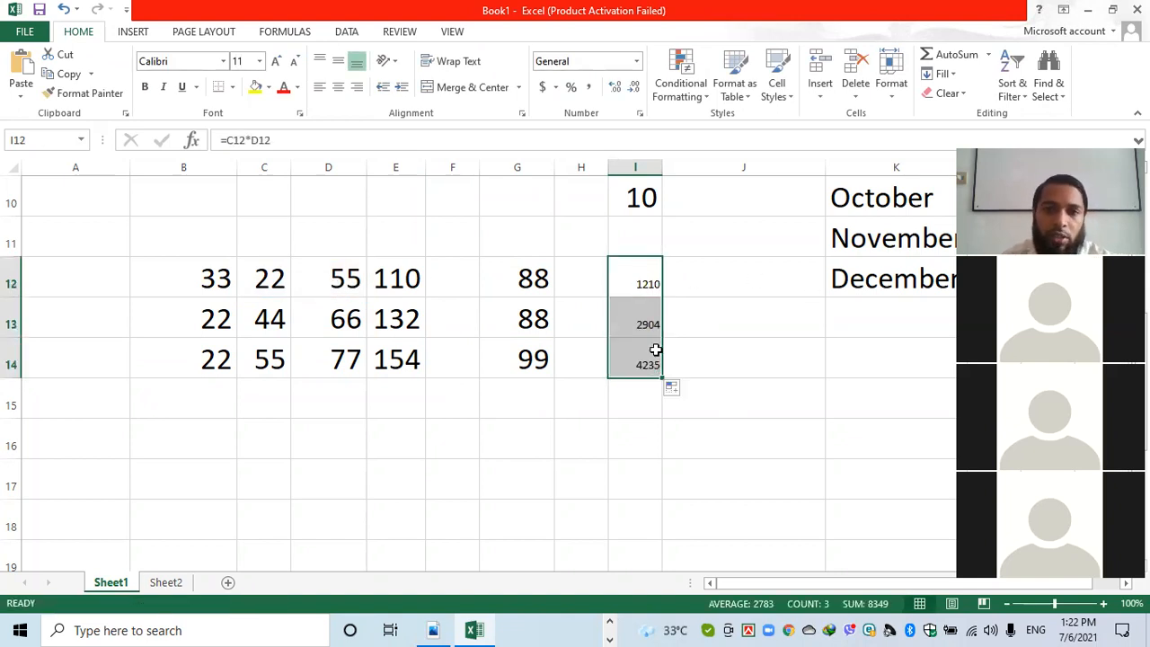
click(258, 61)
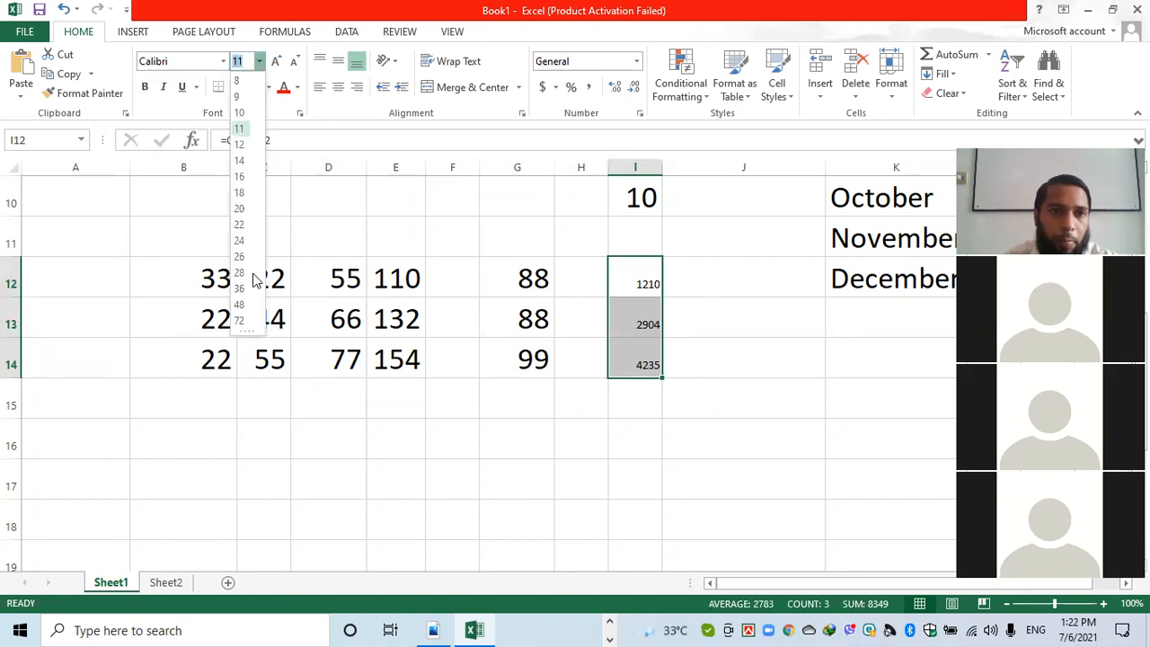
click(239, 273)
click(676, 424)
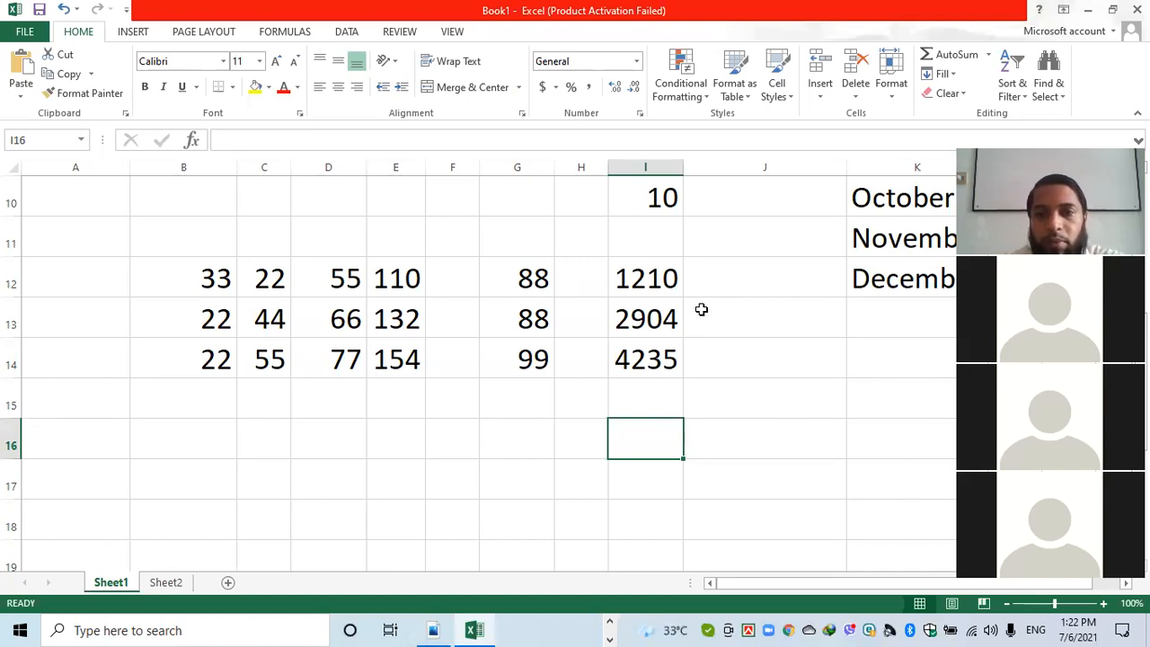
Copy the month names January to December from K1:K12 and paste them into a new blank Word document.
scroll(872, 306, up, 3)
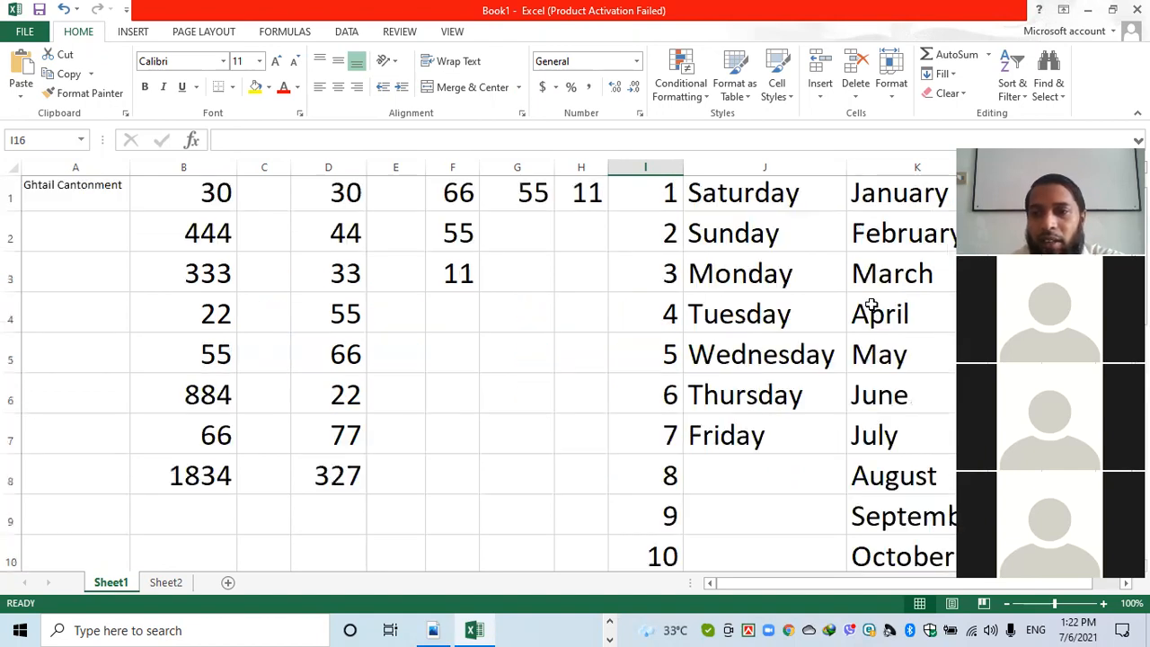
drag(874, 213, 899, 411)
key(ctrl+c)
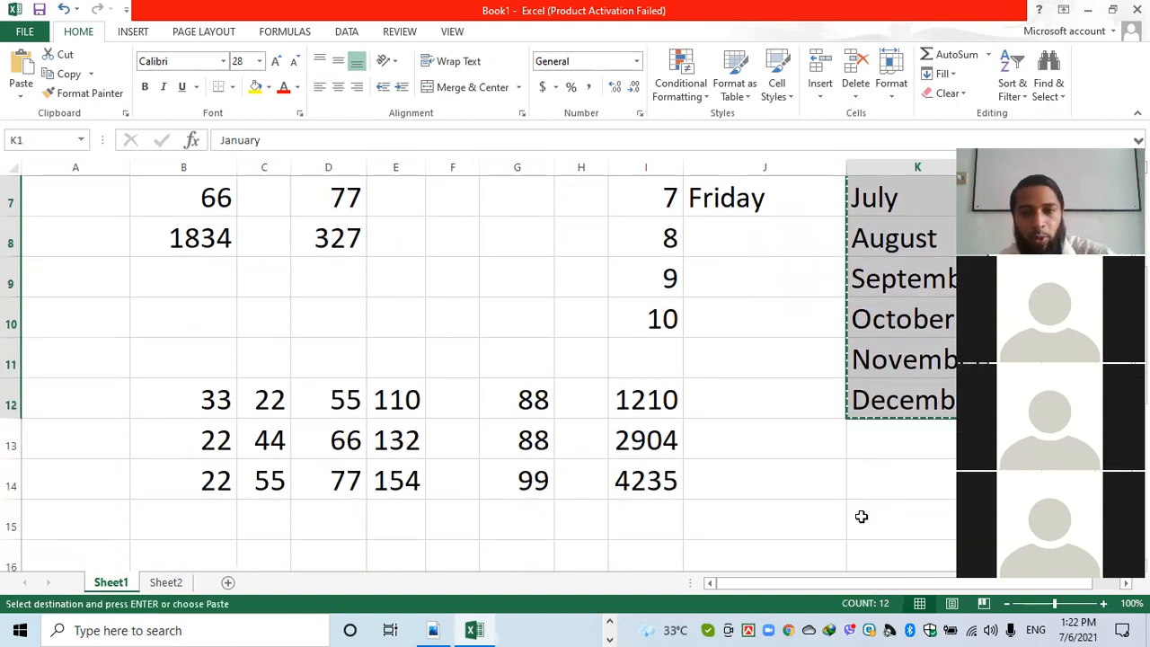
click(299, 629)
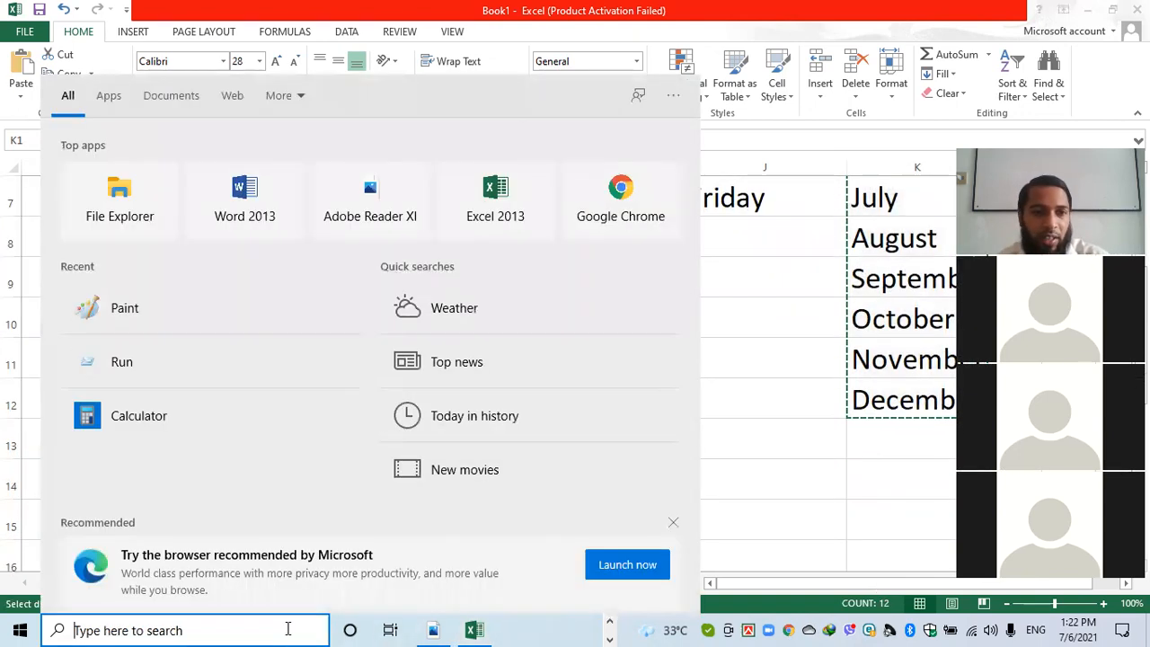
click(260, 216)
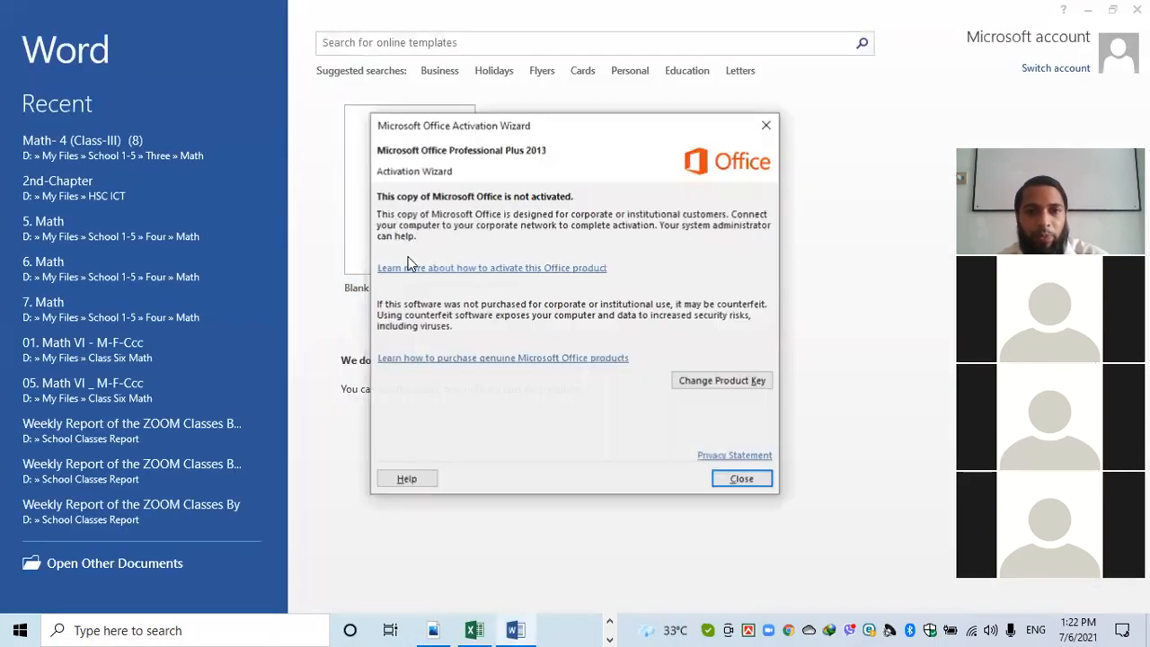
click(719, 481)
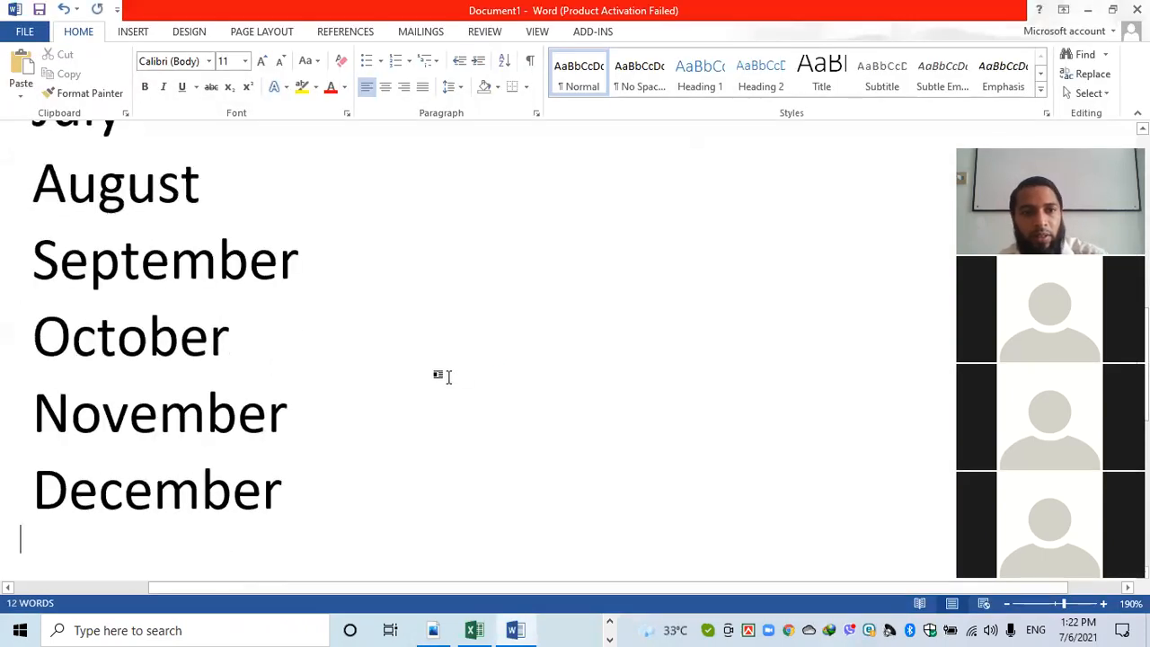
Review the pasted month list, close the Word document without saving, and clear the copy selection back in Excel.
scroll(297, 401, up, 5)
scroll(298, 400, down, 6)
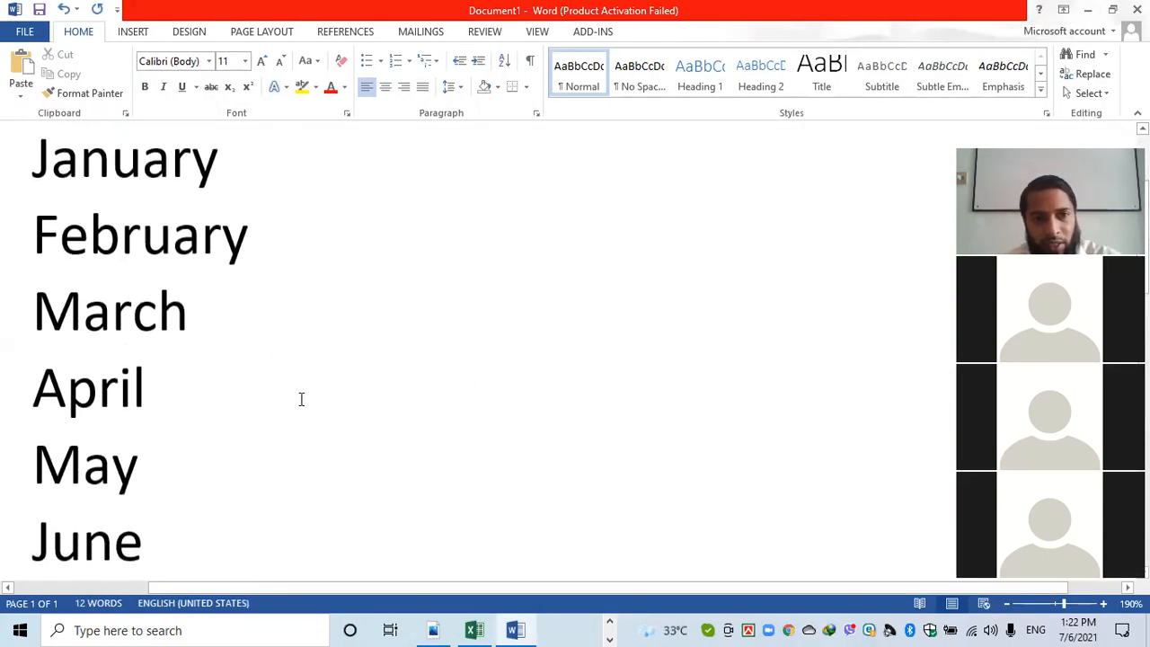
scroll(307, 395, down, 1)
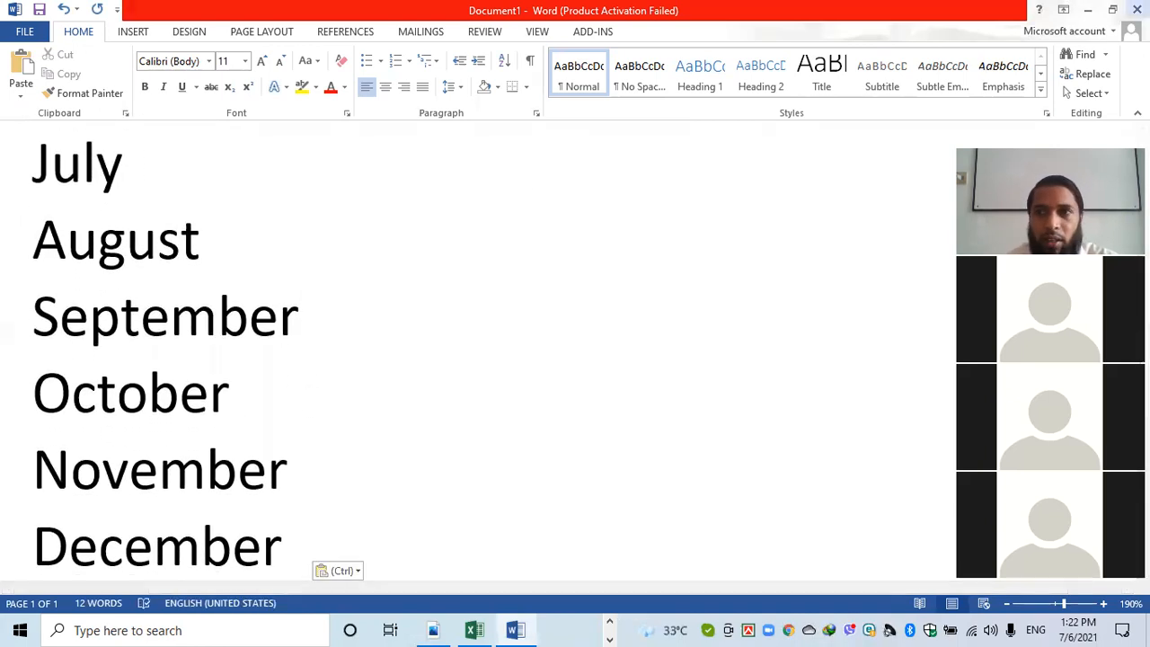
click(1137, 10)
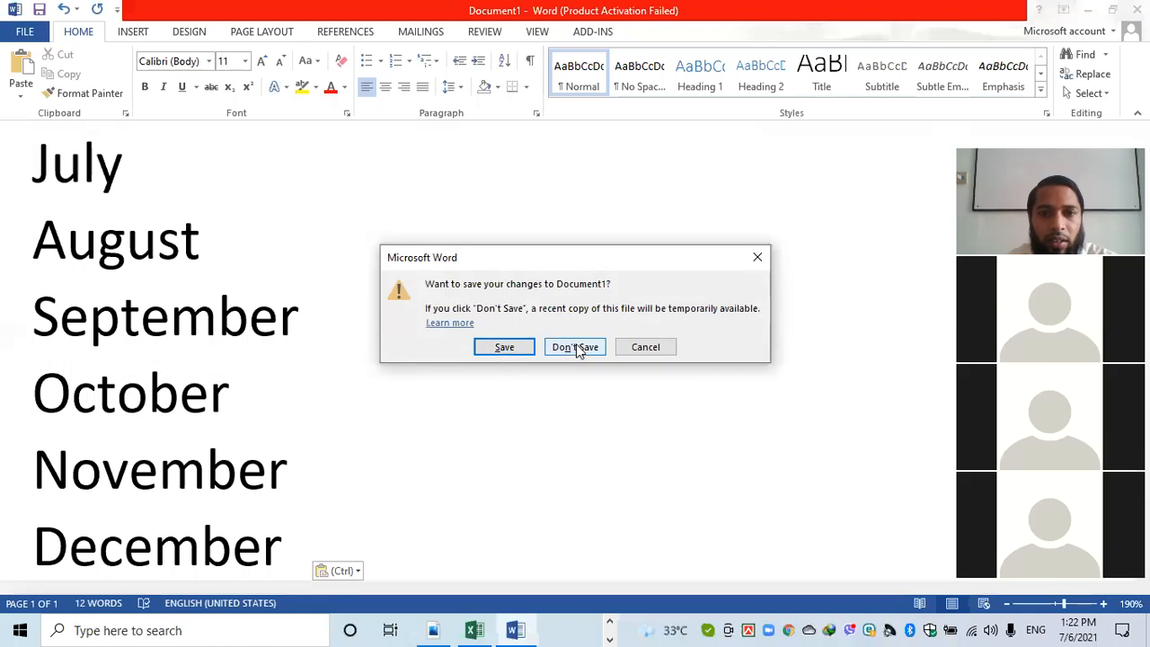
click(578, 339)
click(763, 343)
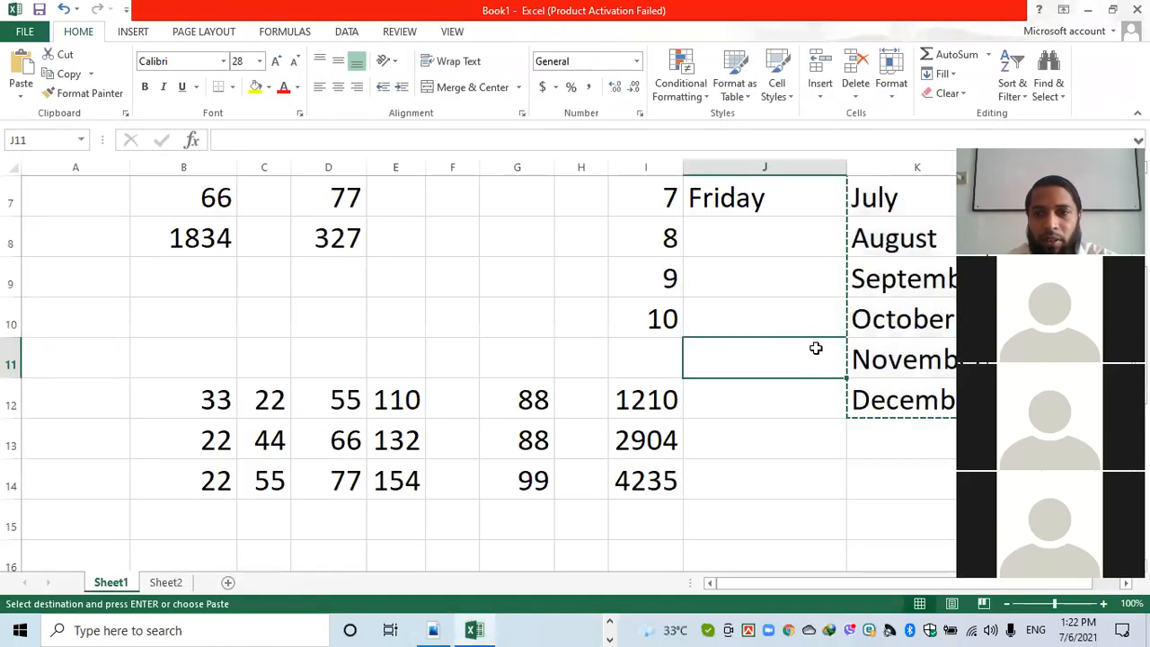
key(Escape)
Apply bold formatting to the empty cell B15 below the number rows.
scroll(763, 369, down, 3)
scroll(791, 373, up, 3)
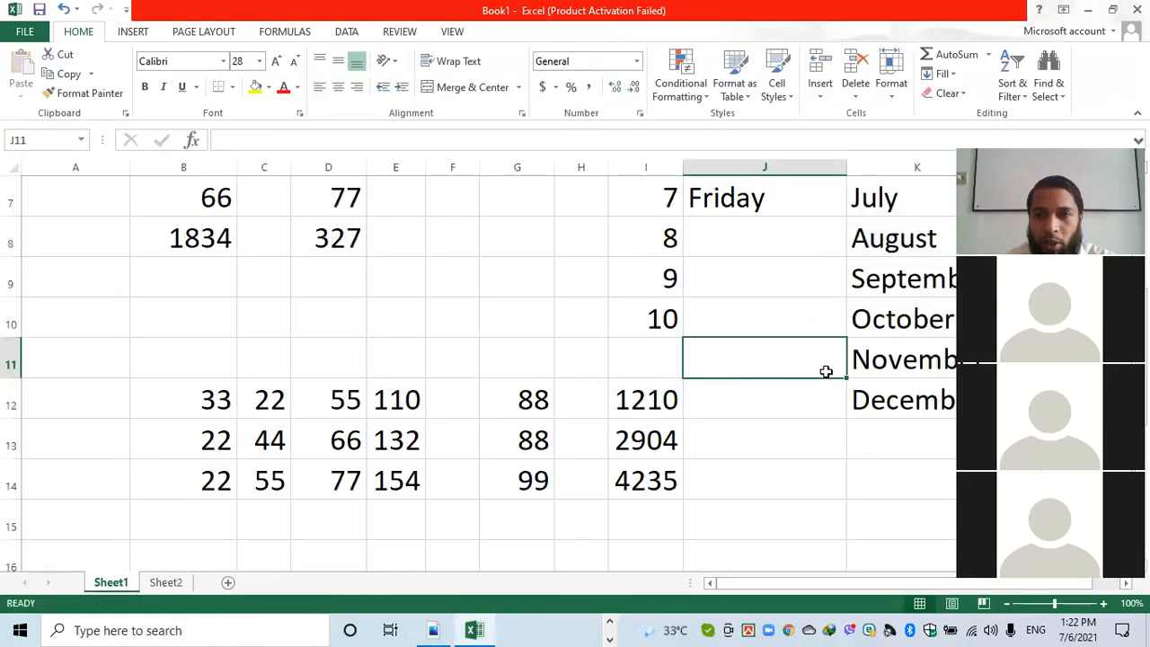
scroll(809, 378, down, 2)
click(191, 292)
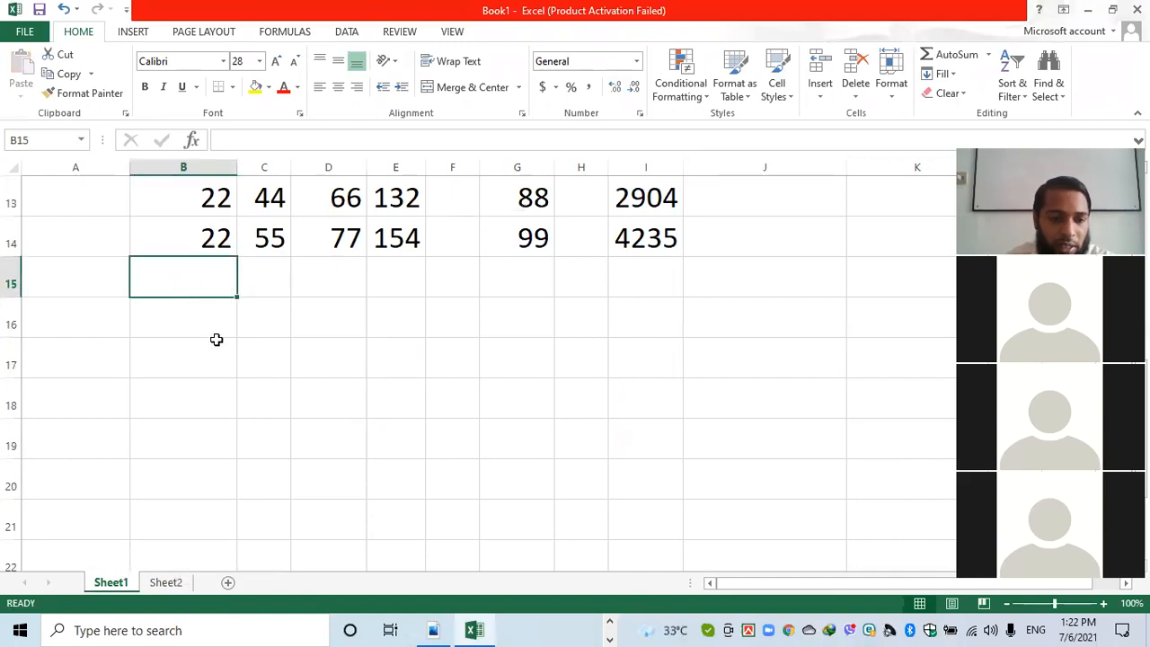
key(ctrl+b)
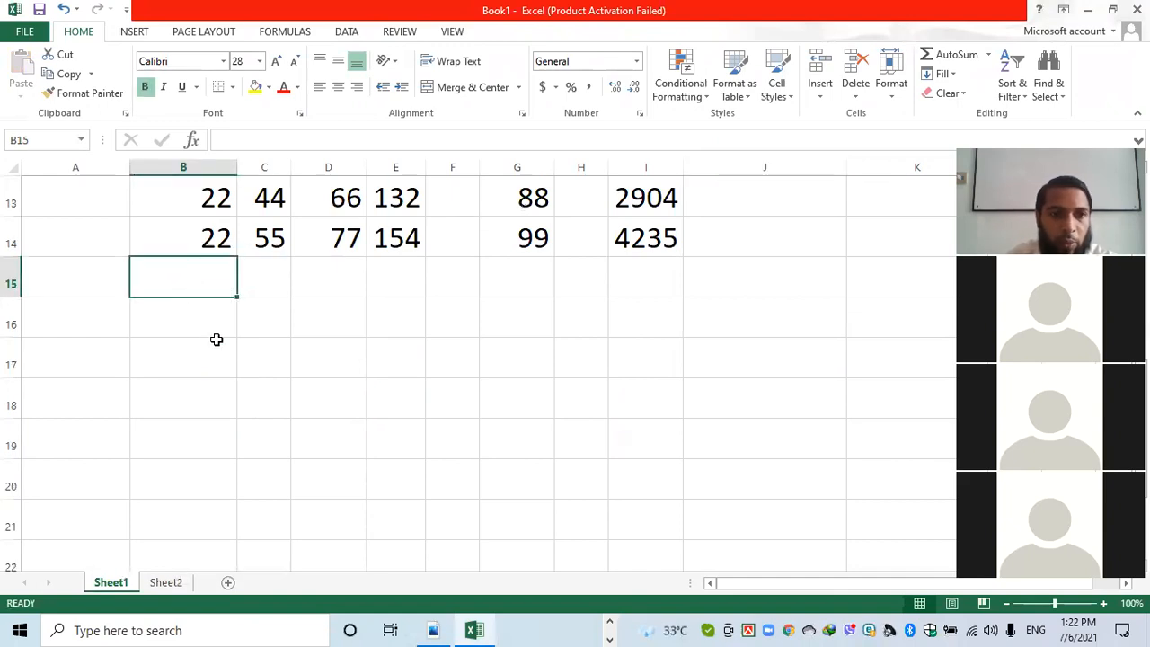
Copy the month names January to December from K1:K12 and paste them starting at cell B15.
scroll(753, 387, up, 4)
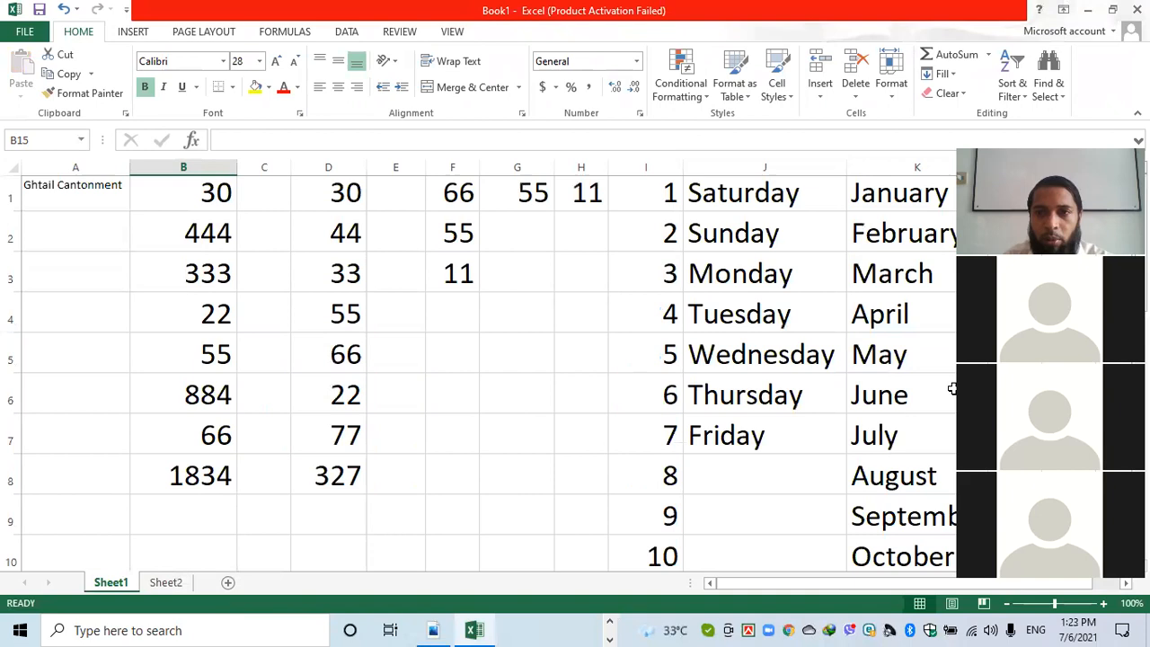
drag(912, 205, 855, 568)
key(ctrl+c)
scroll(680, 430, down, 4)
scroll(347, 449, up, 3)
scroll(269, 465, down, 1)
click(209, 361)
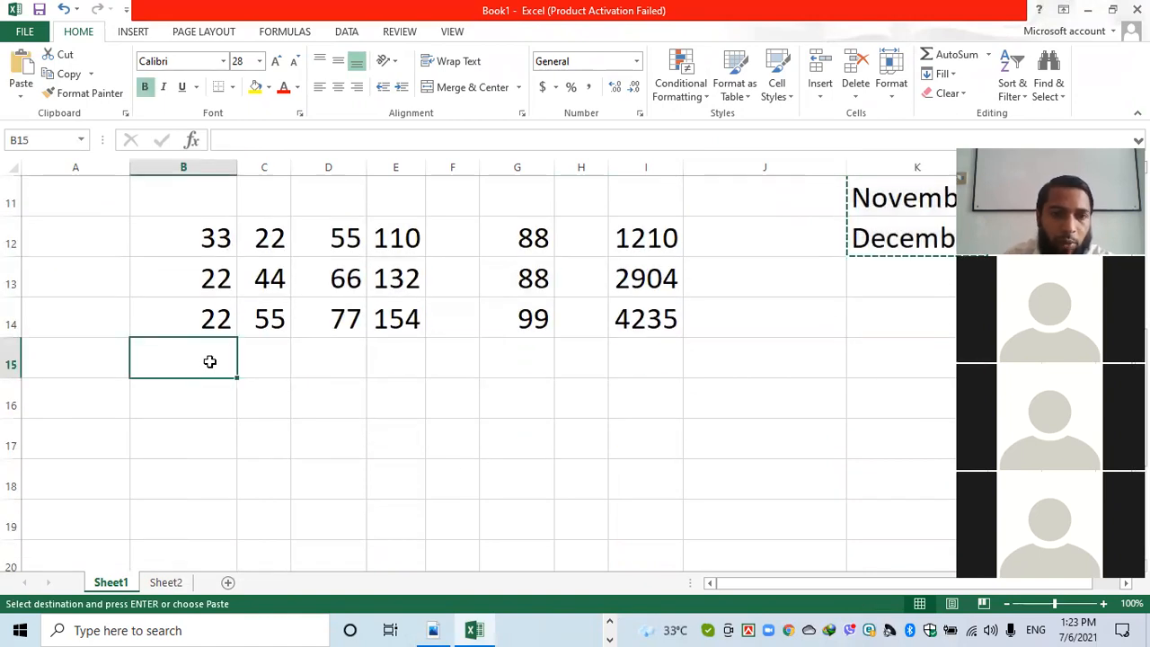
key(ctrl+v)
Check the pasted months and widen column B until the longest month names fit inside it.
scroll(210, 361, down, 5)
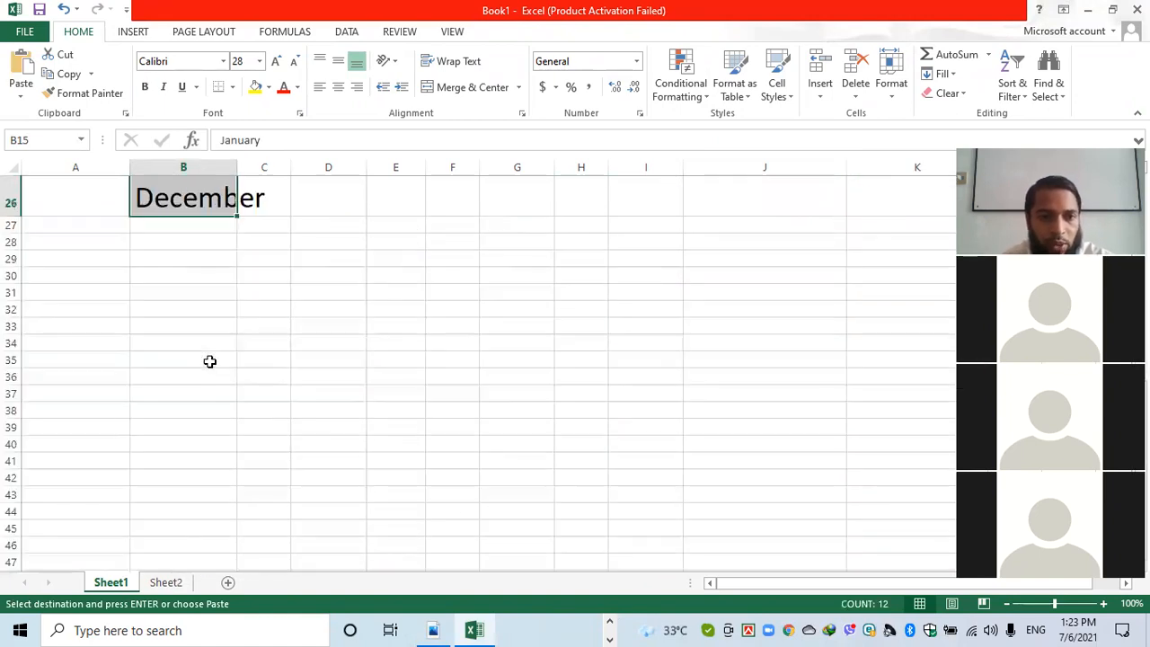
scroll(209, 361, up, 2)
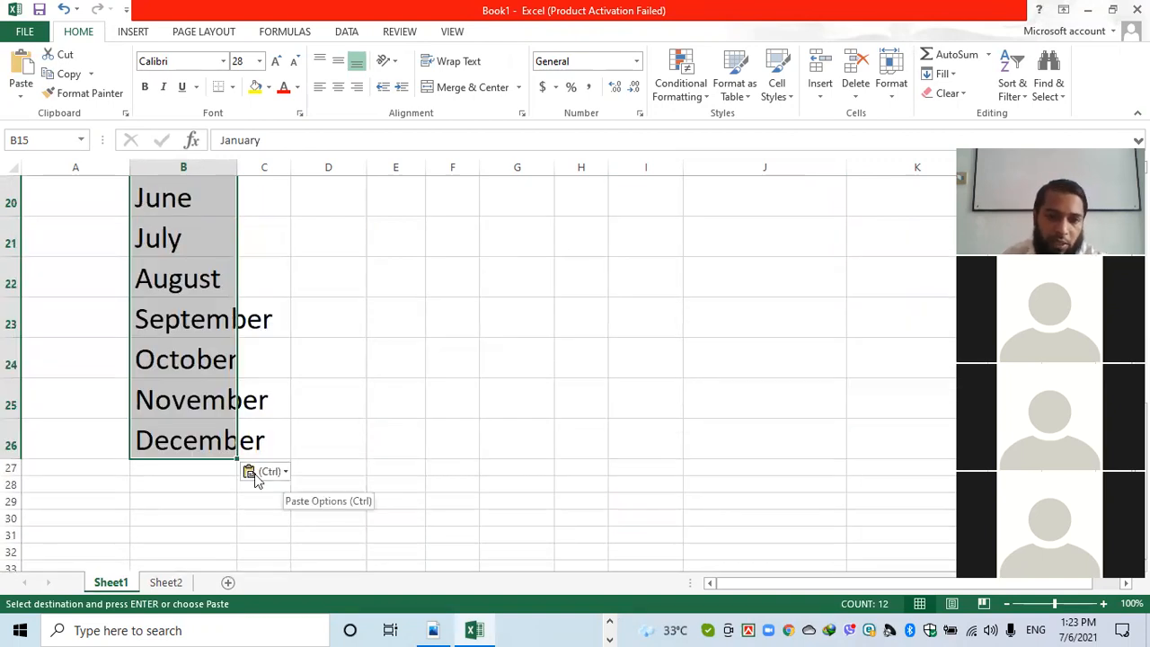
scroll(282, 486, up, 3)
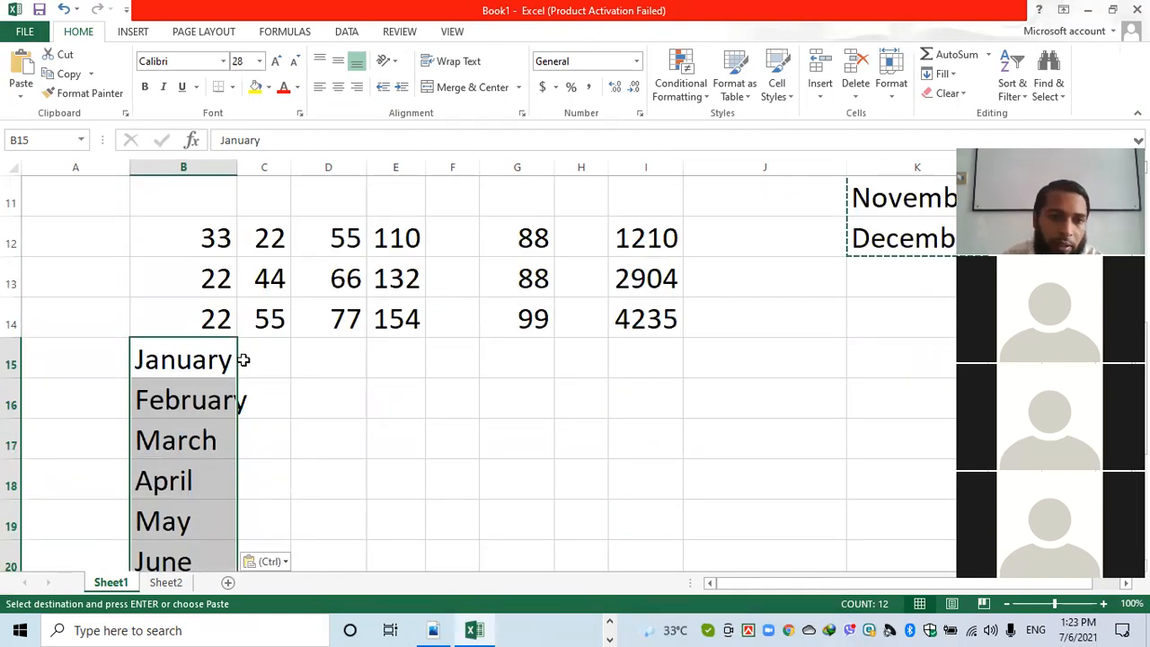
drag(238, 165, 293, 166)
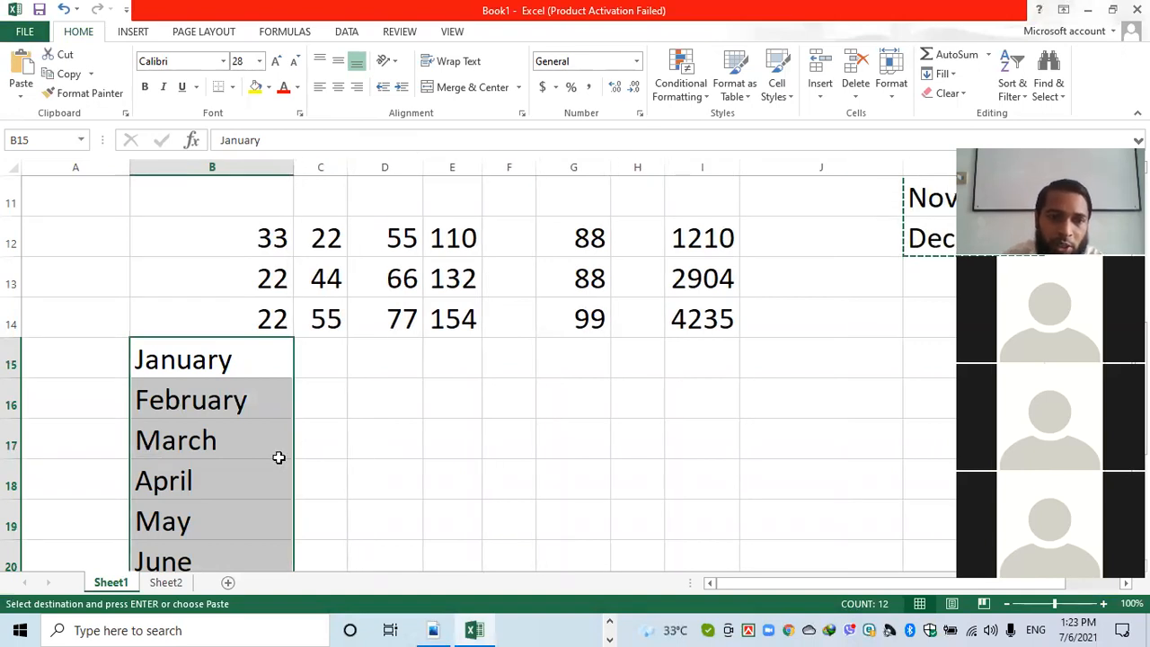
scroll(279, 458, down, 4)
scroll(277, 453, up, 3)
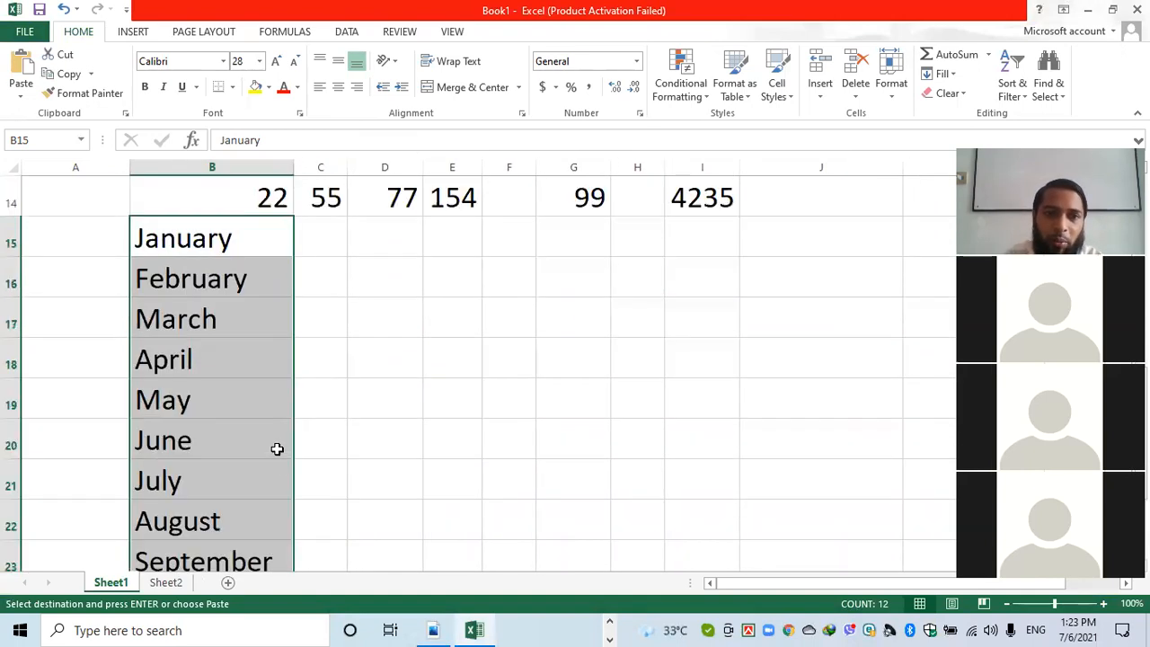
click(384, 235)
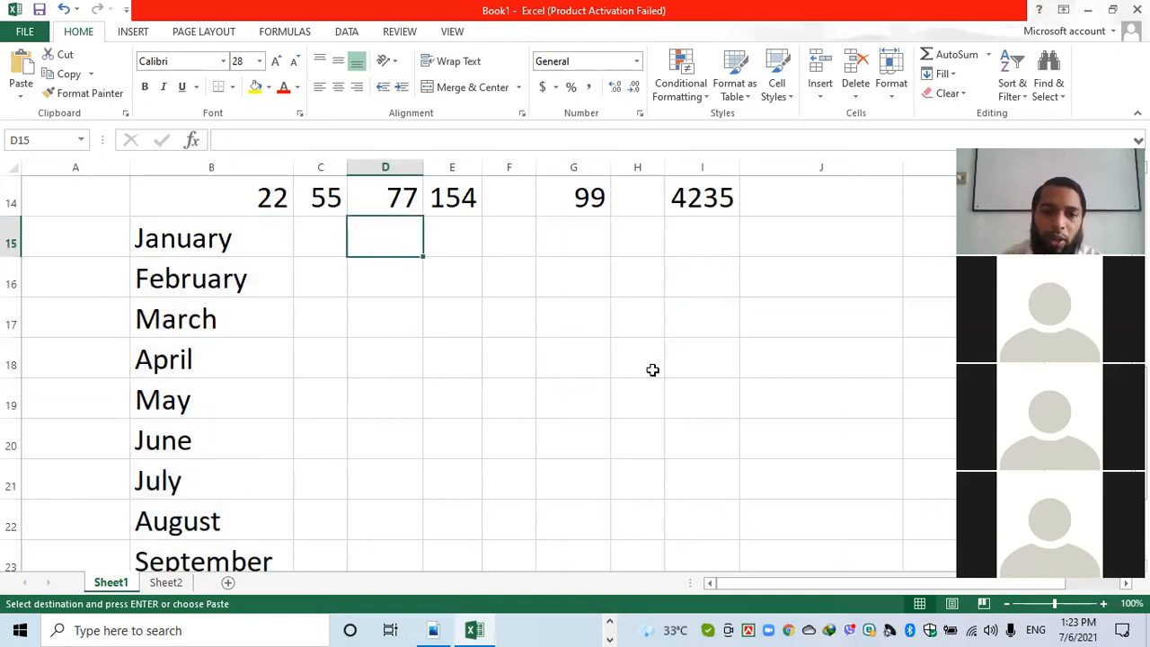
Switch to the ICT textbook PDF in Adobe Reader and review the two multiplication methods, =B3*C3 and =PRODUCT(B3:C3).
click(431, 630)
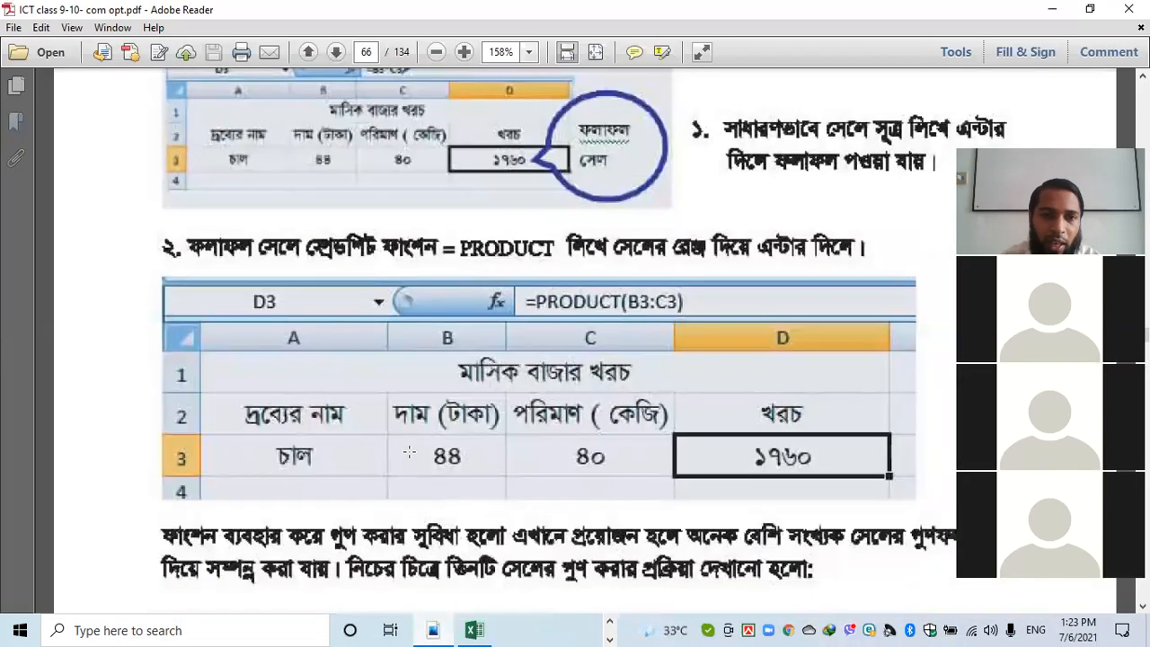
scroll(408, 452, up, 5)
scroll(464, 272, up, 2)
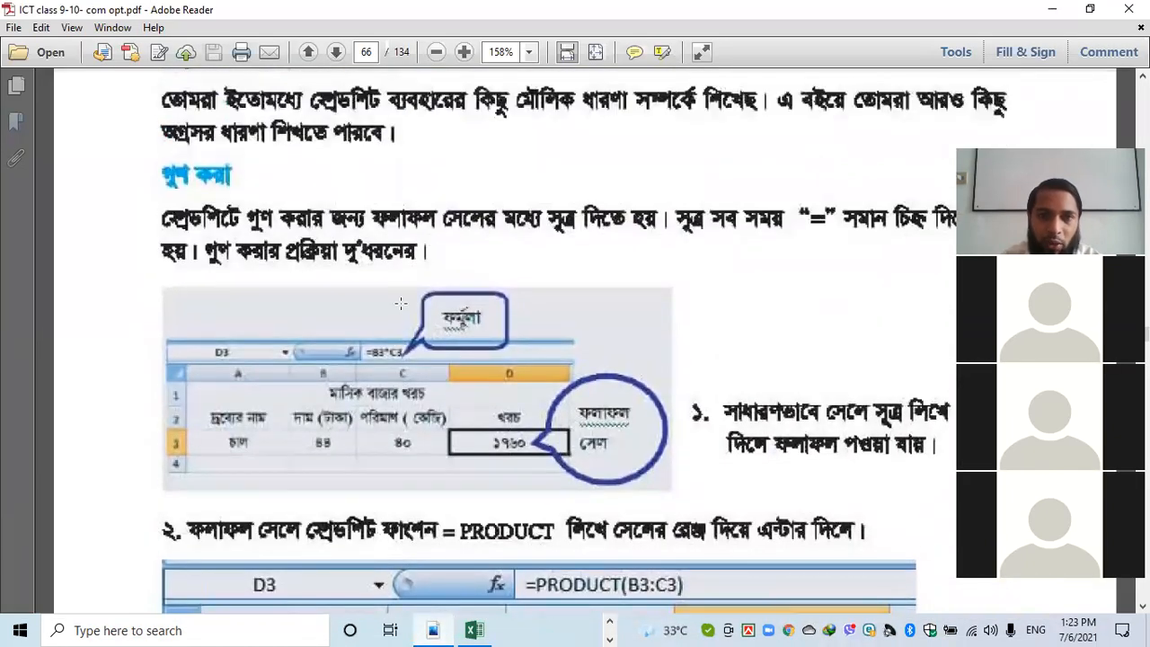
scroll(488, 440, down, 2)
scroll(488, 440, down, 5)
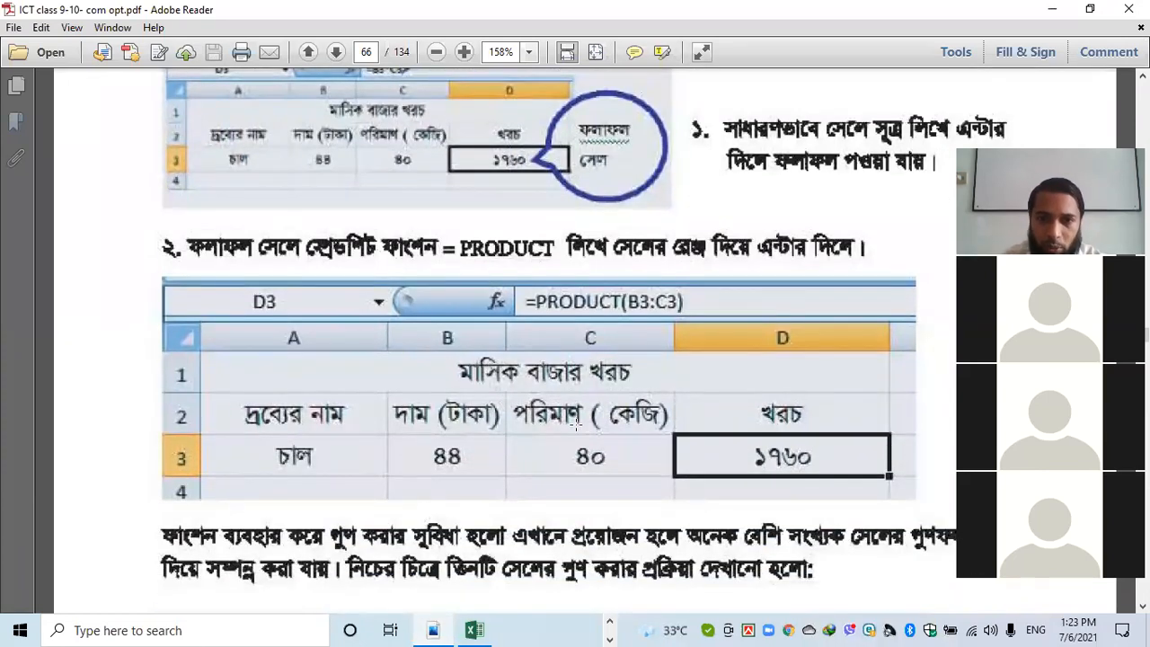
scroll(569, 435, down, 1)
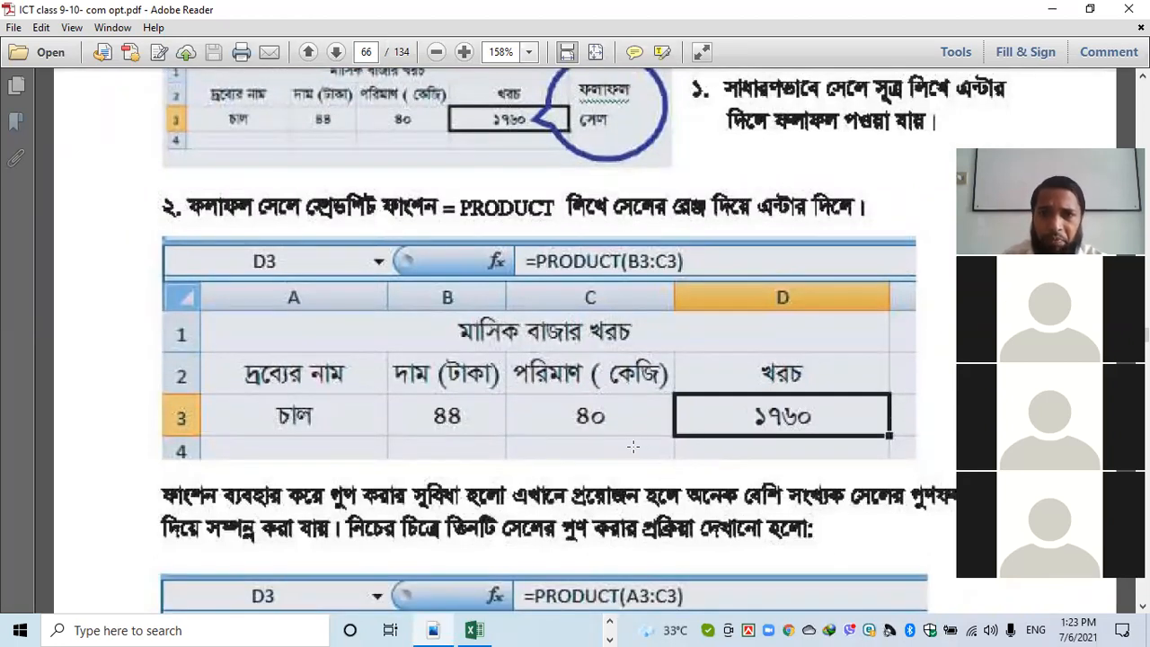
scroll(633, 446, up, 2)
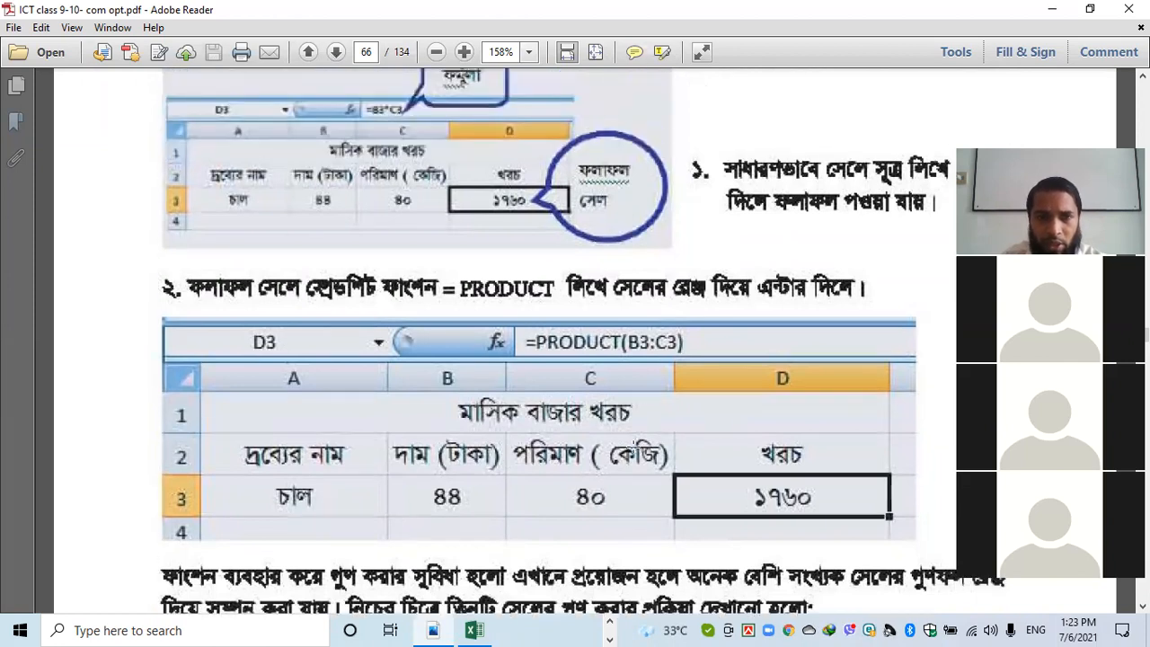
scroll(633, 446, up, 2)
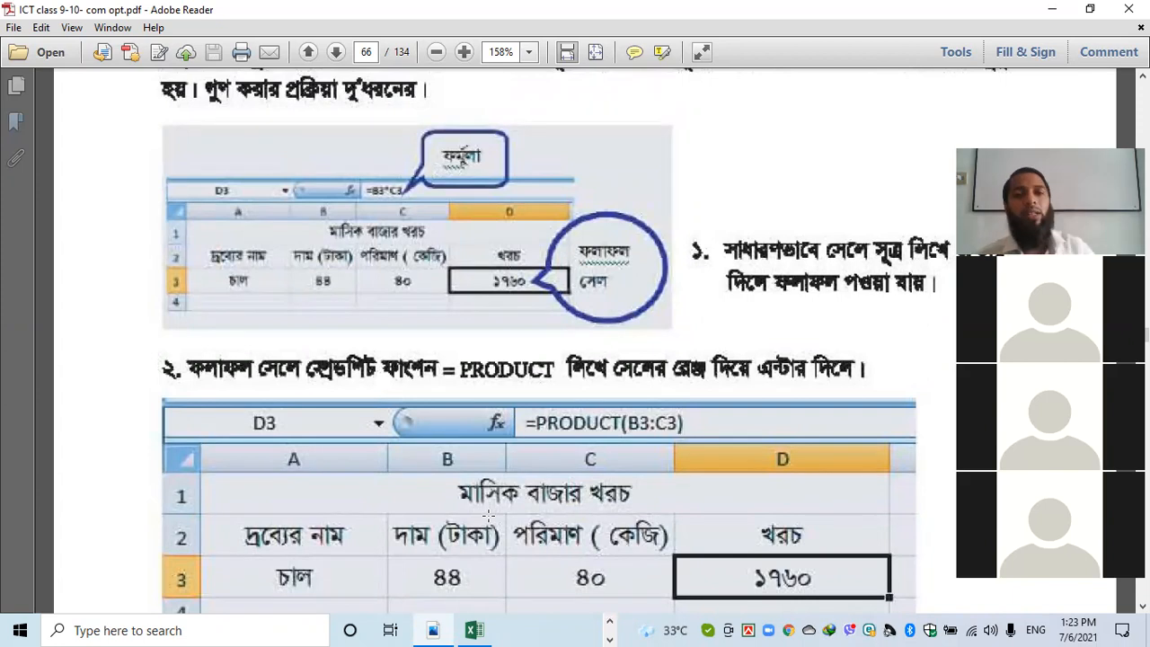
scroll(461, 559, down, 2)
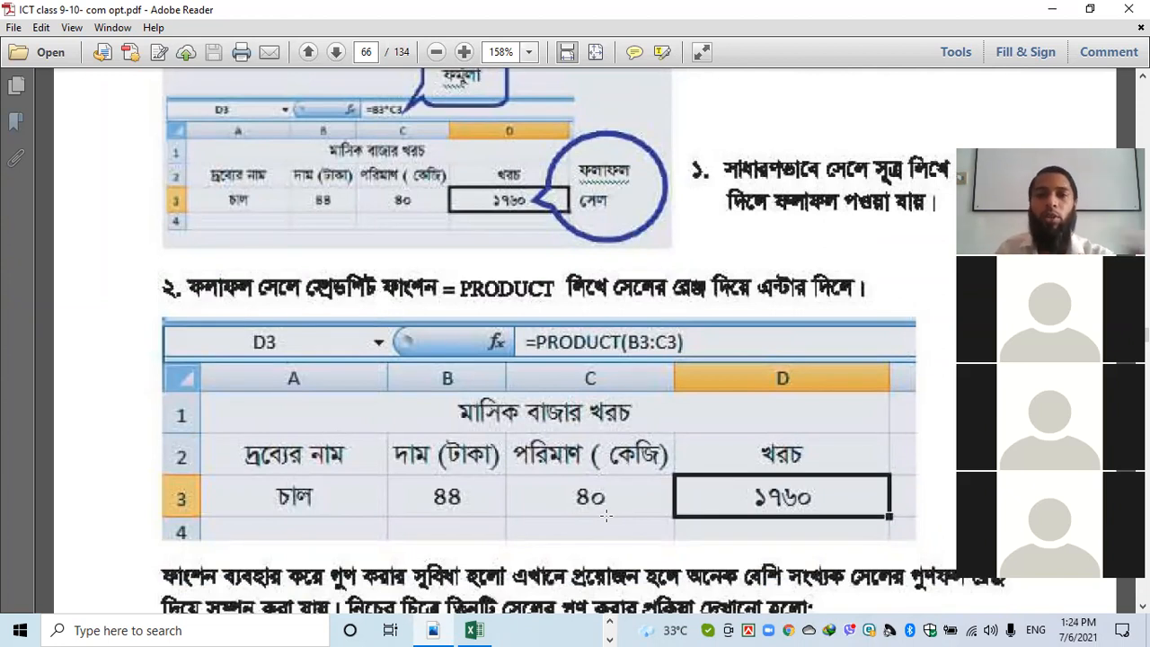
Examine the textbook's three-cell =PRODUCT(A3:C3) example, recheck the section's first method, and return to the Excel workbook.
scroll(615, 520, down, 1)
scroll(580, 454, down, 1)
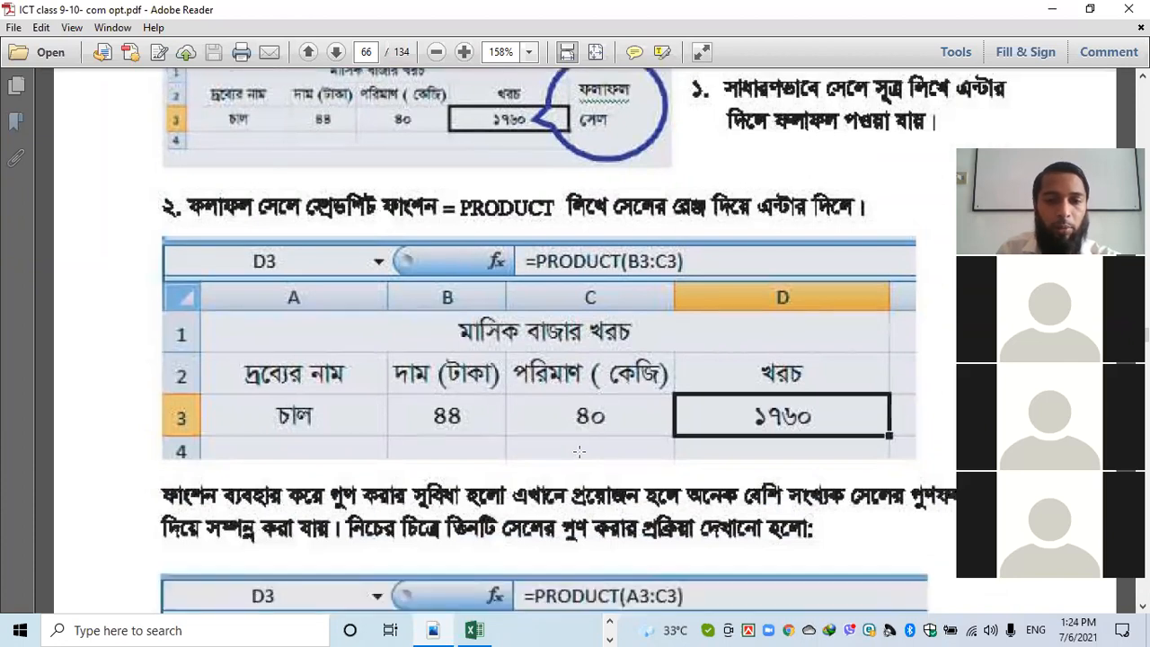
scroll(579, 452, down, 2)
scroll(654, 523, down, 1)
scroll(650, 520, down, 2)
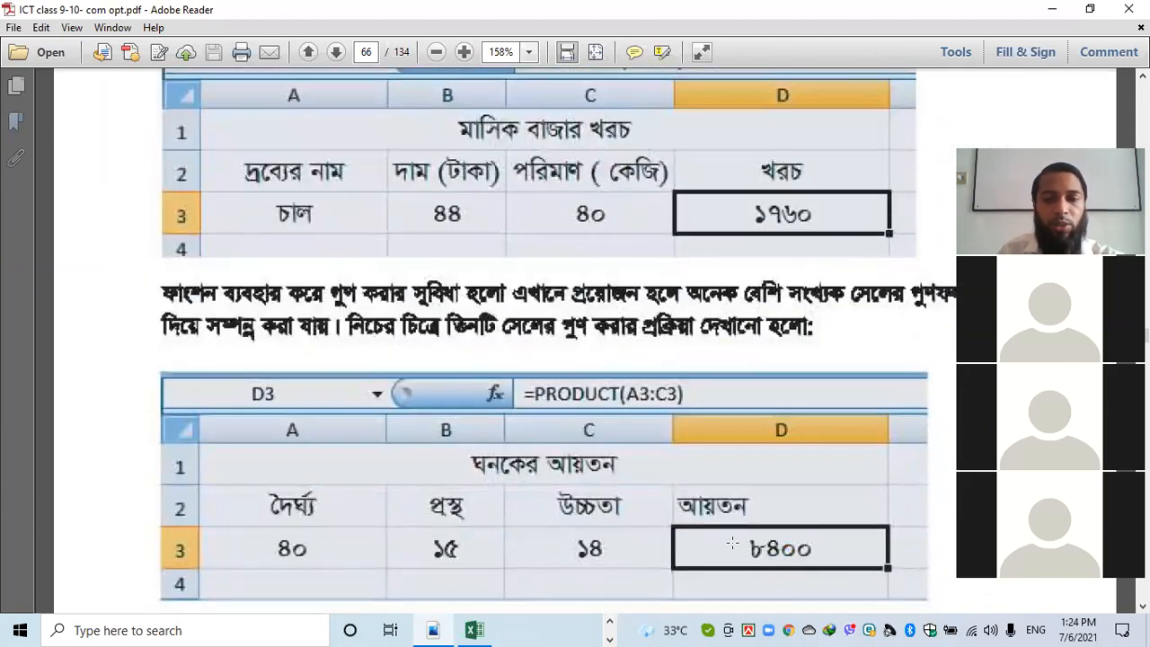
scroll(613, 550, down, 1)
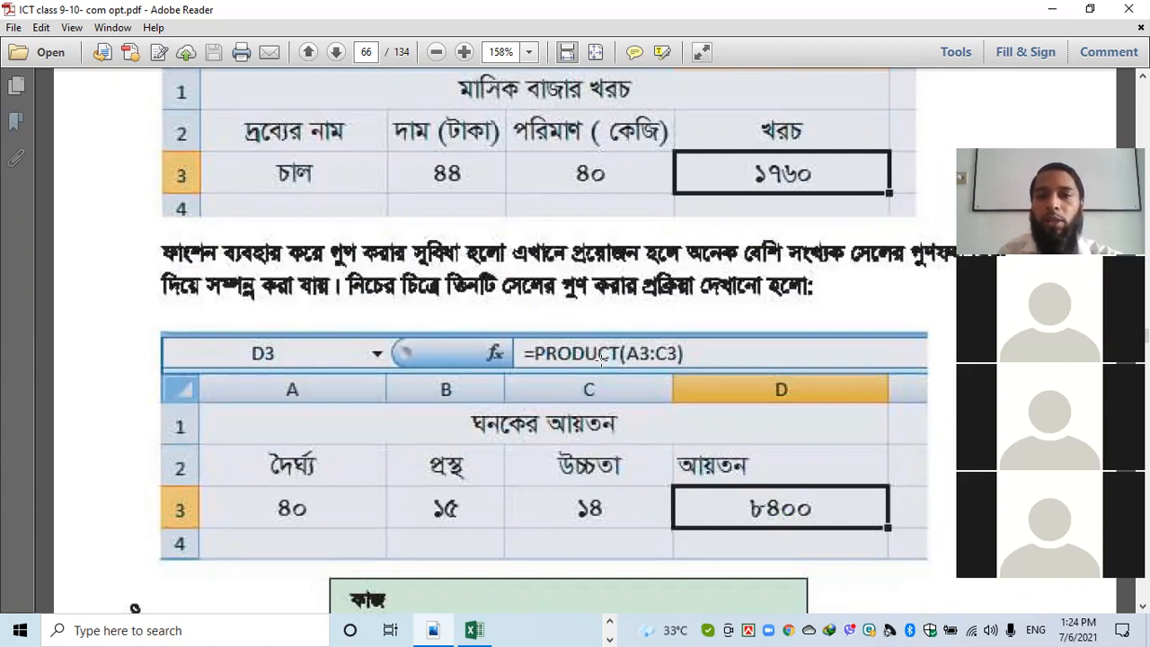
scroll(594, 383, up, 10)
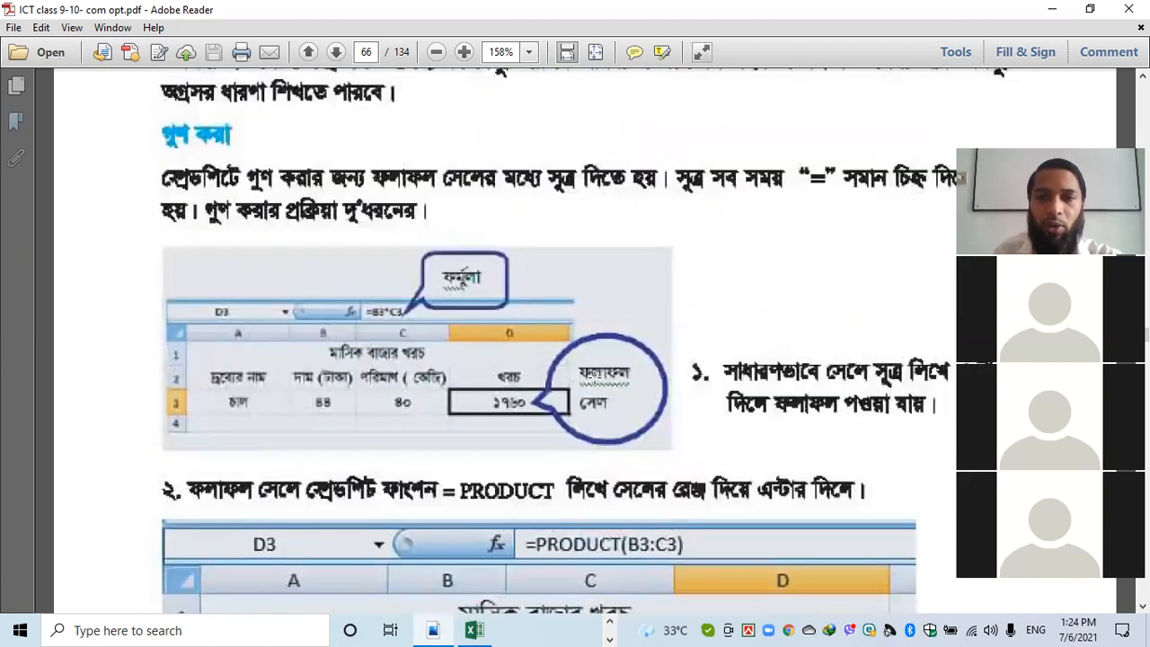
scroll(595, 378, down, 2)
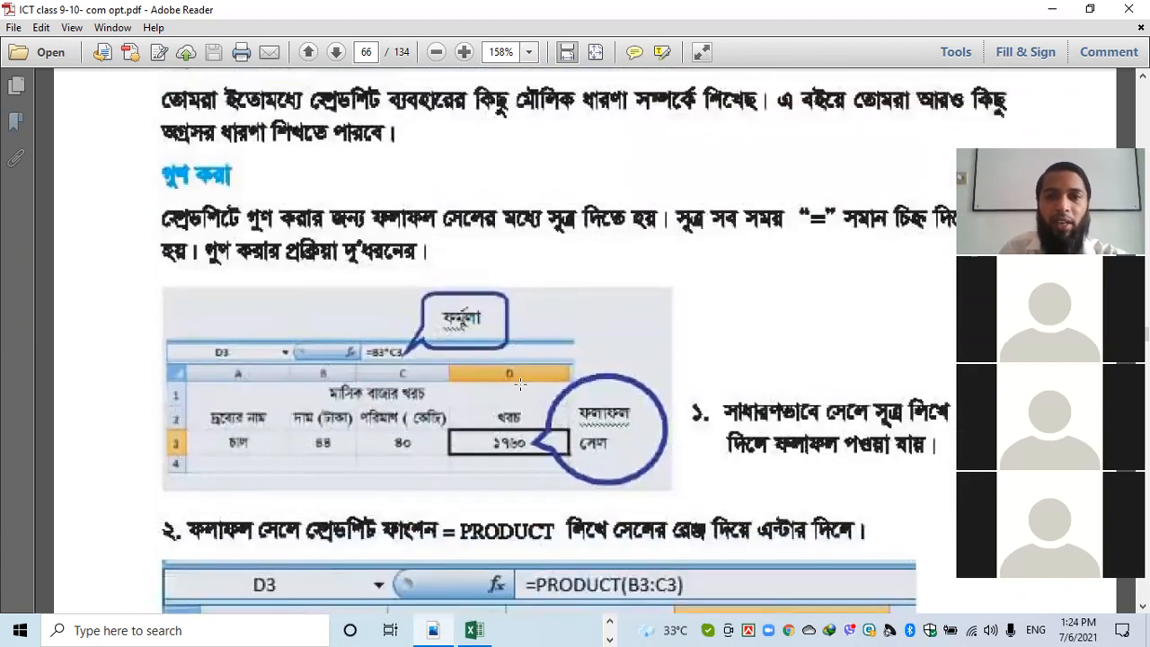
click(1052, 9)
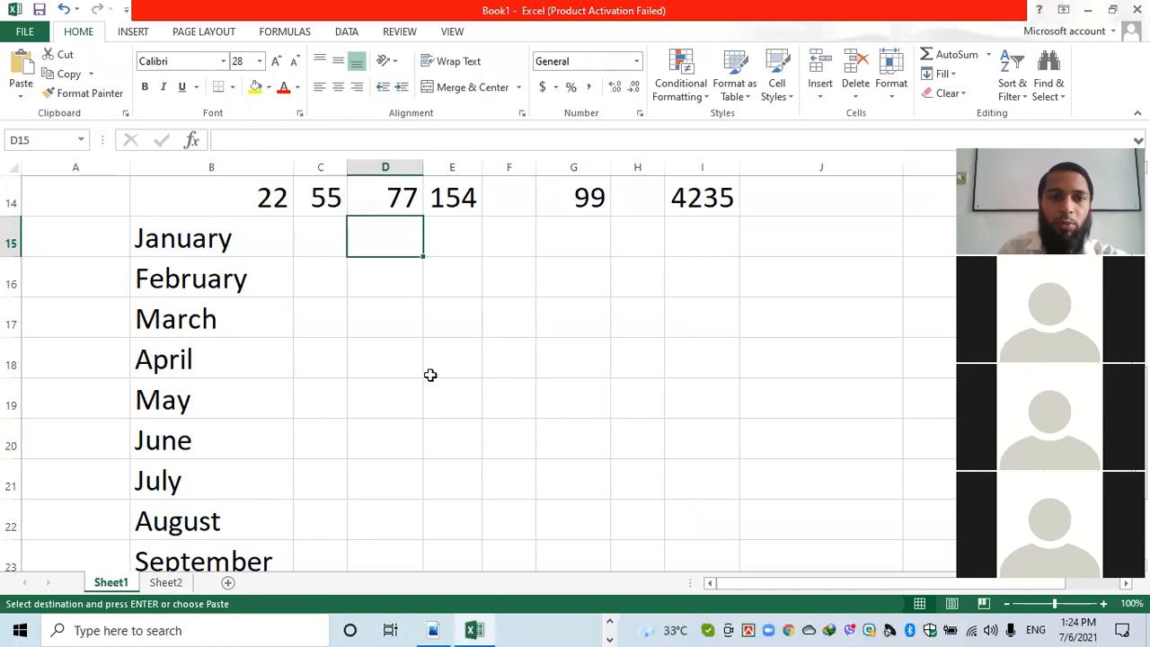
Look over the data on Sheet1 and clear the copy selection around the month list in column K.
scroll(414, 384, down, 2)
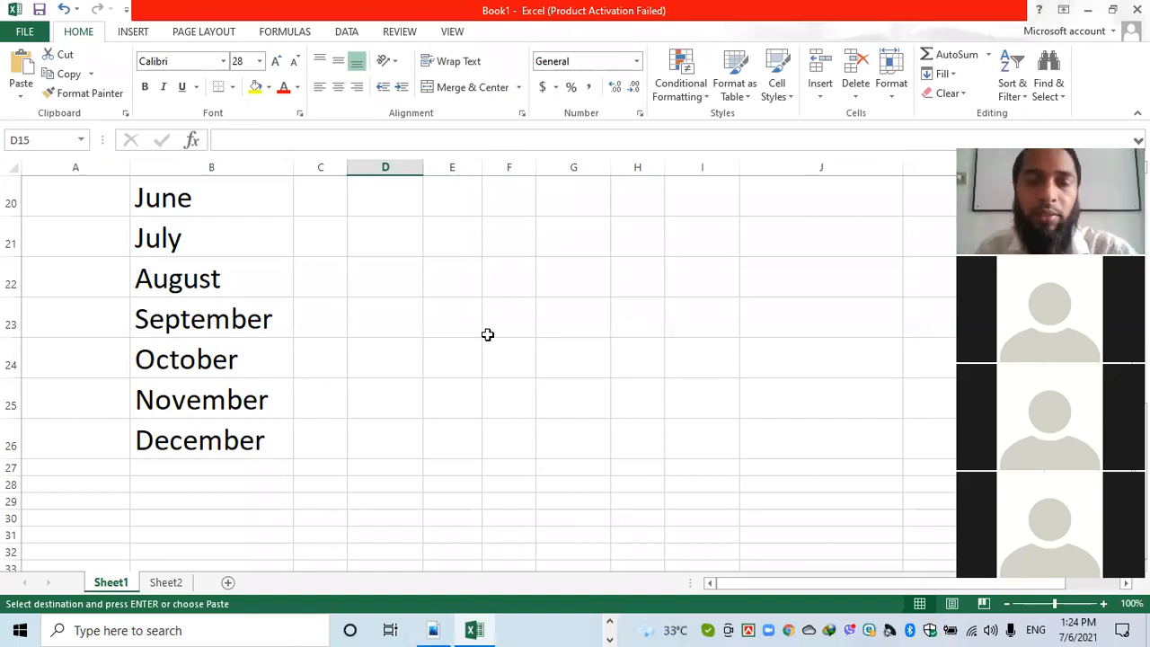
scroll(466, 294, up, 1)
scroll(465, 293, up, 6)
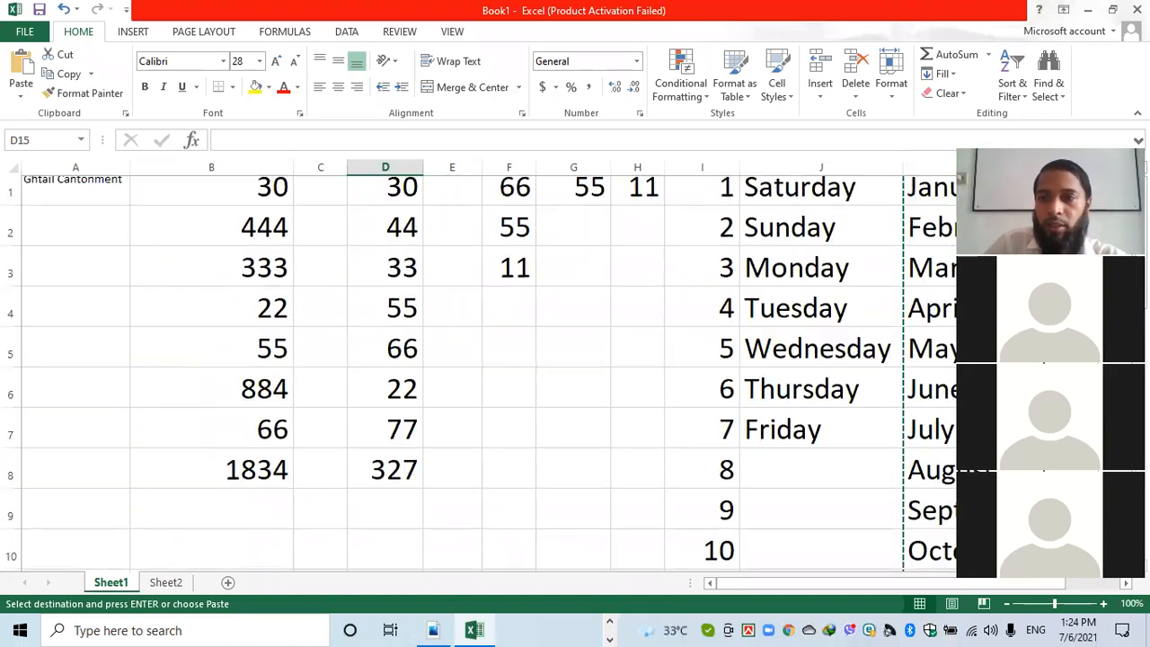
scroll(385, 403, down, 3)
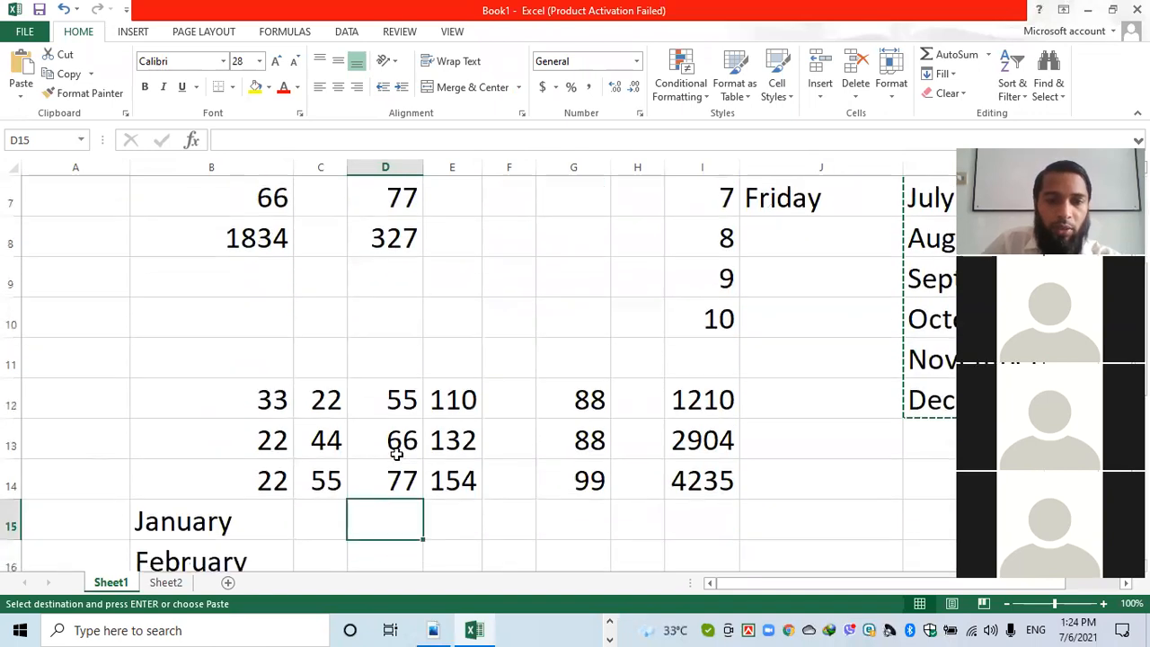
key(Escape)
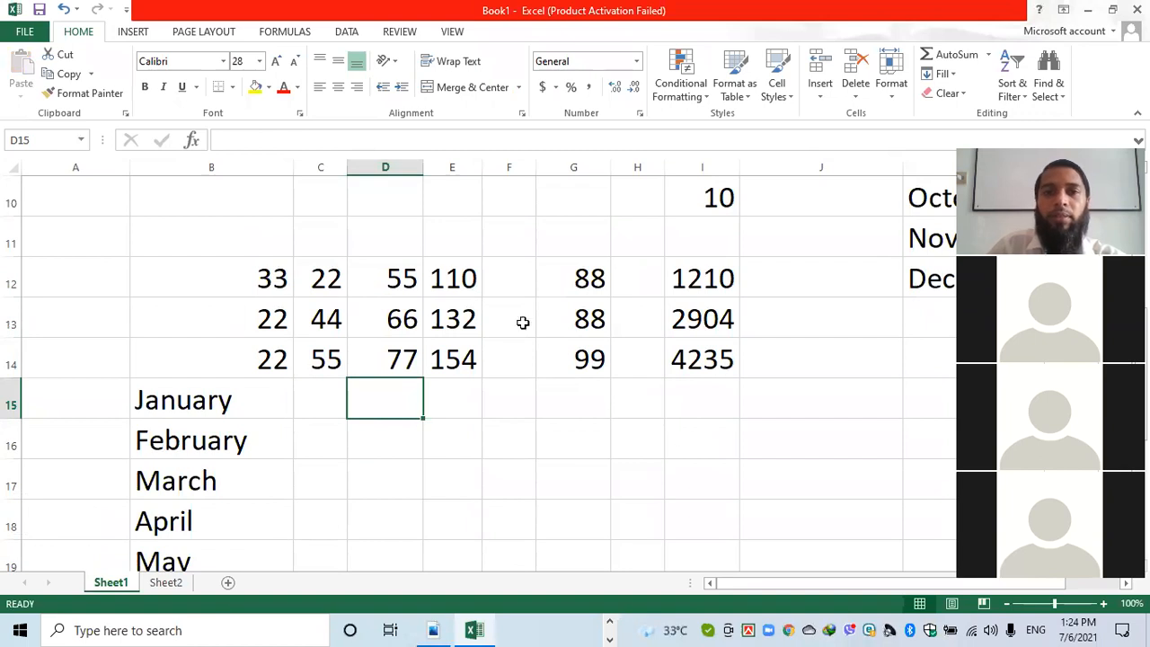
Enter 100 in cell D15 and 10 in cell E15, beside January.
scroll(476, 323, down, 1)
click(440, 281)
click(406, 295)
key(Right)
key(Left)
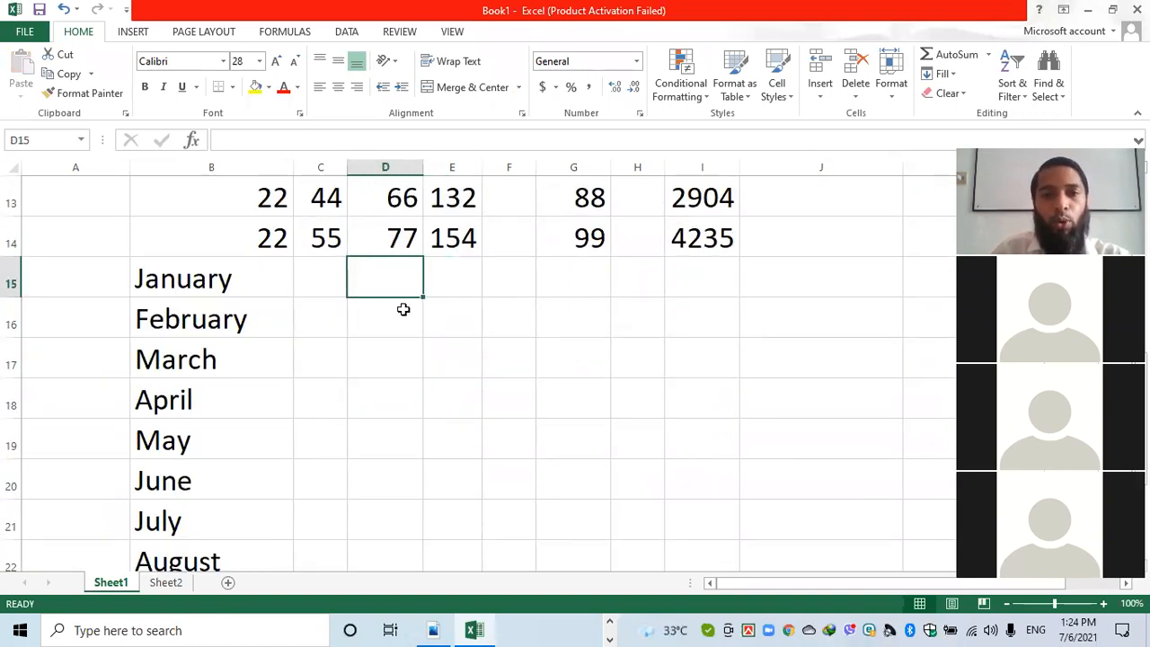
text(100)
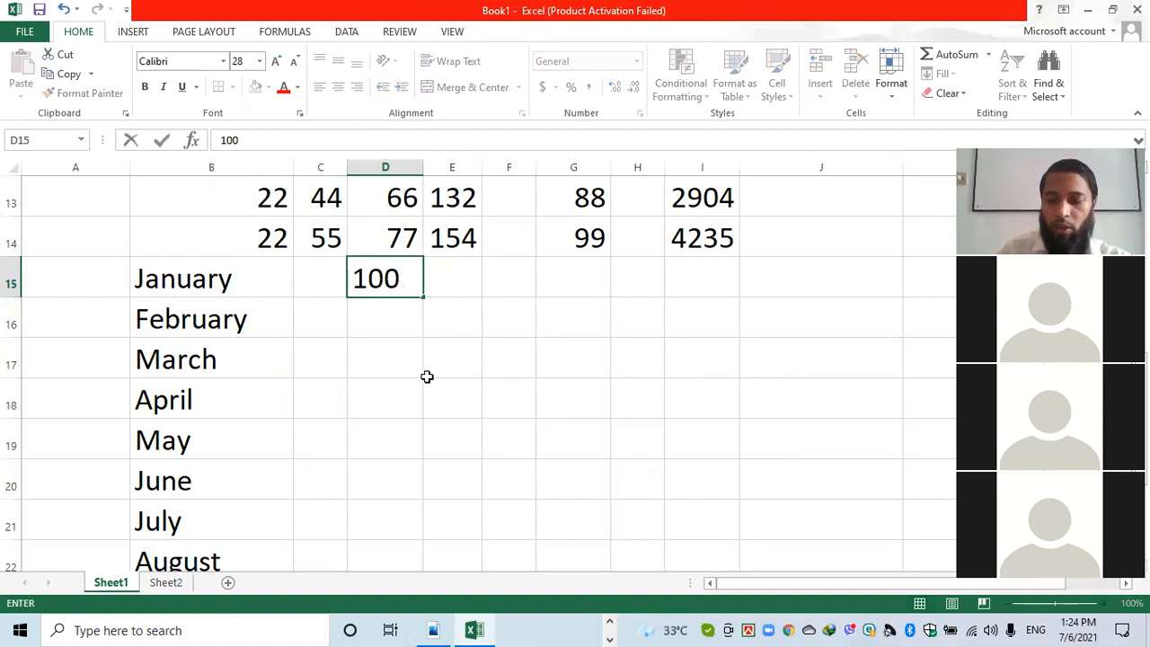
key(Right)
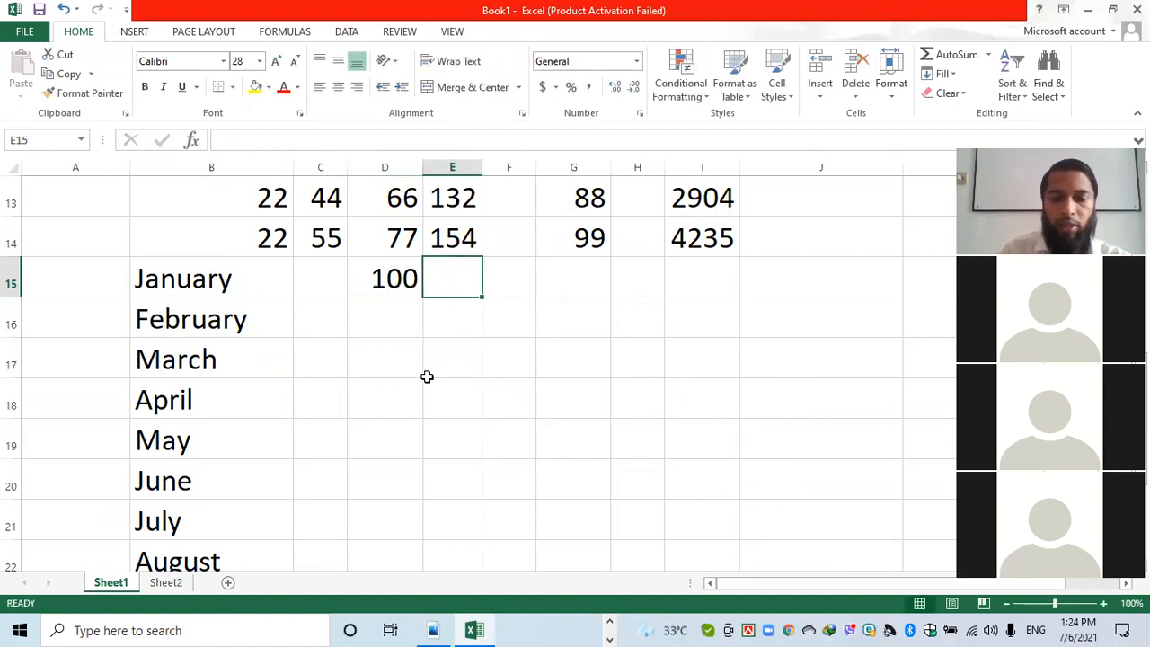
text(10)
key(Right)
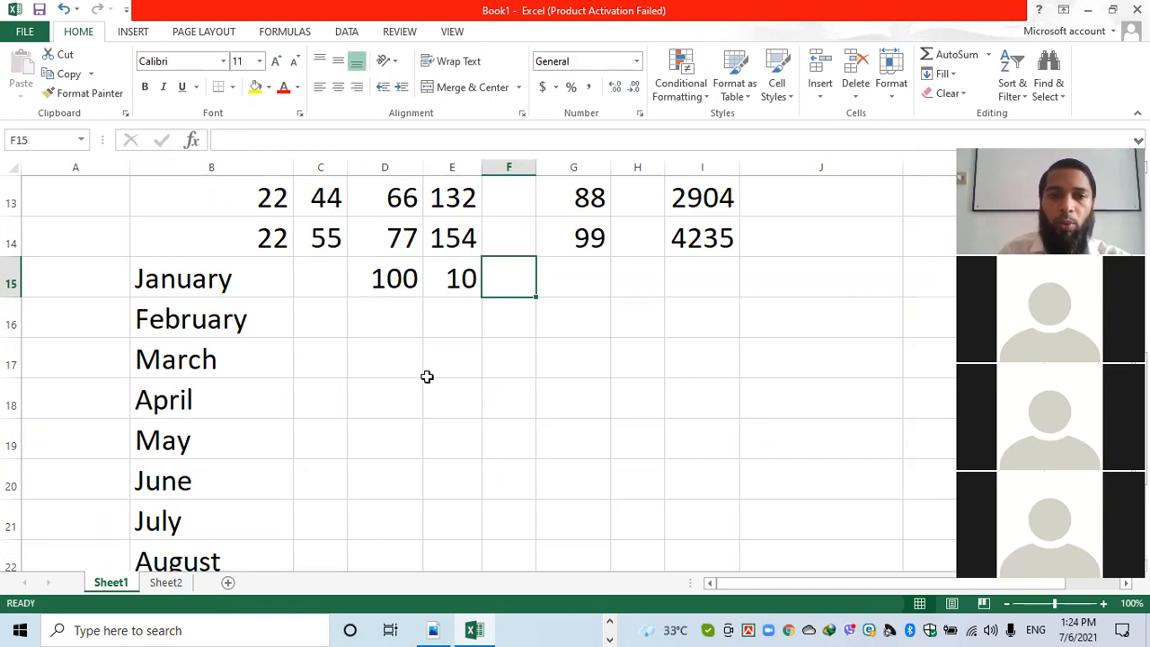
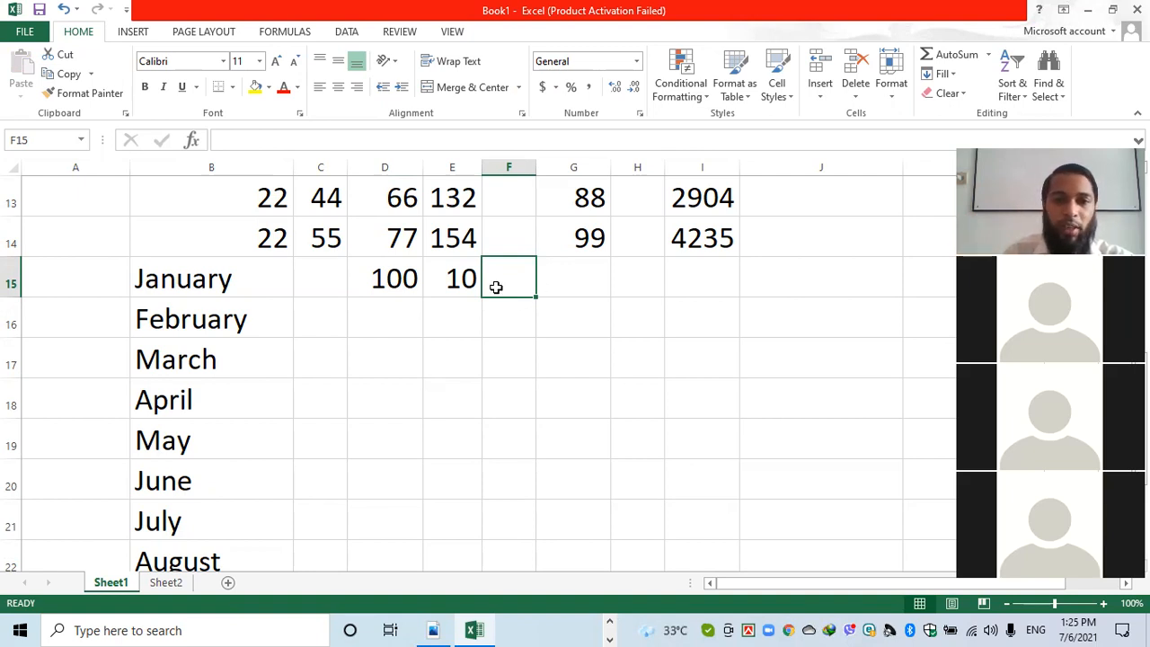
Enter the division formula =D15/E15 in cell F15.
text(=)
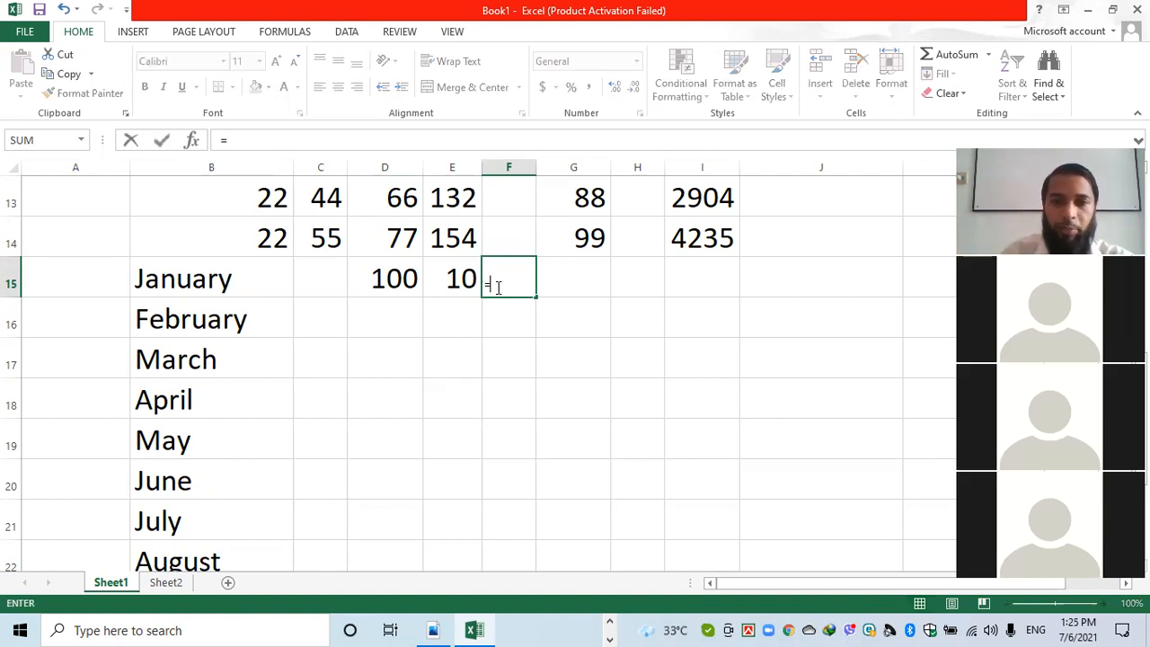
click(402, 279)
text(/)
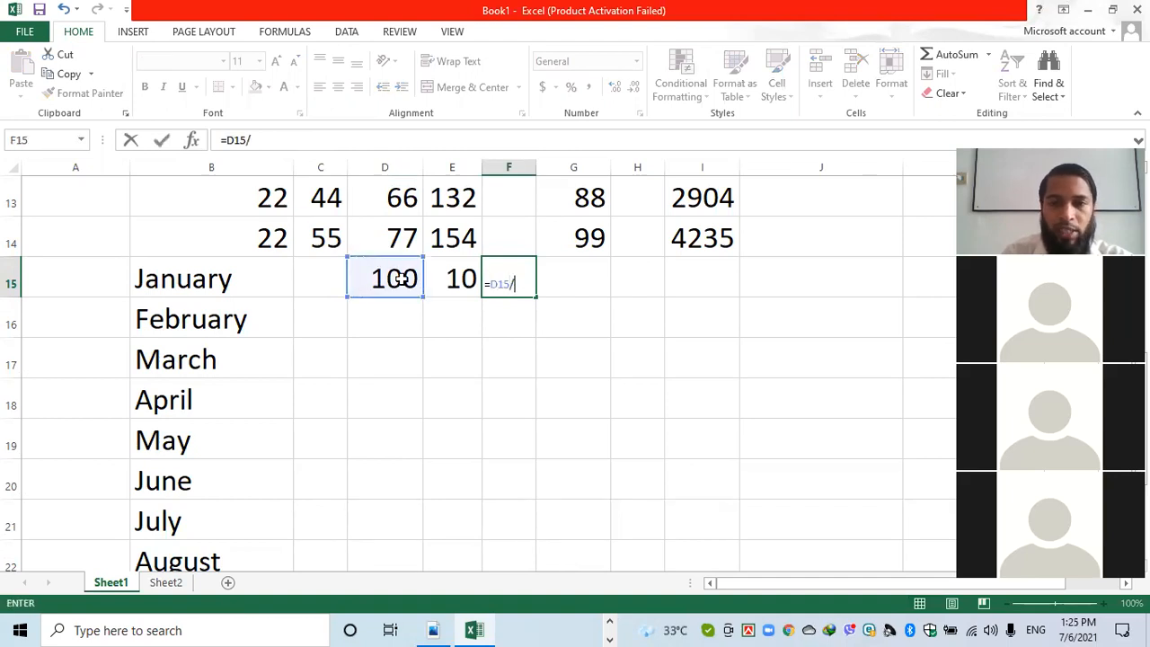
click(440, 284)
key(Return)
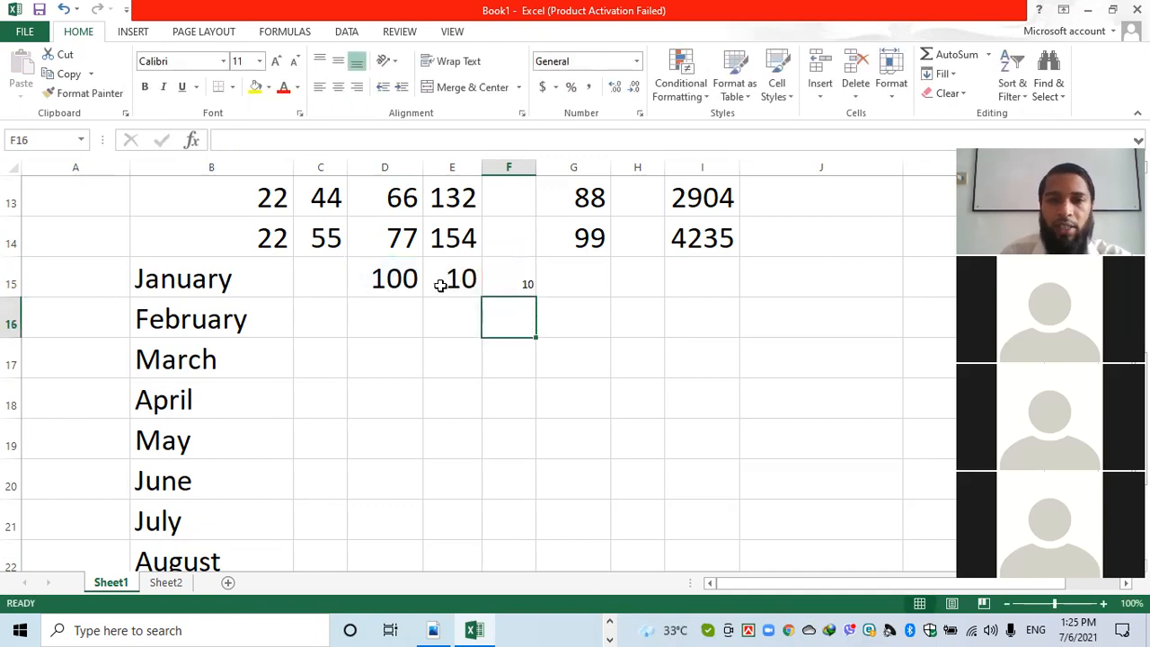
Set the font size to 28 for the division result in F15 and for the block D15:G21.
click(518, 275)
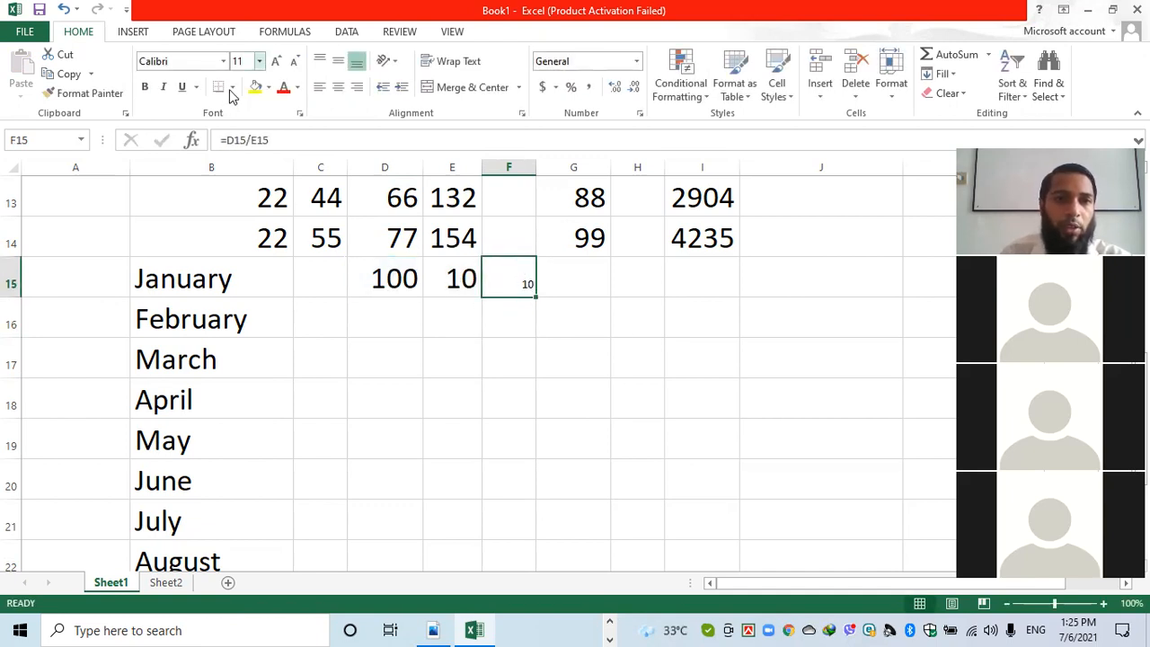
click(259, 61)
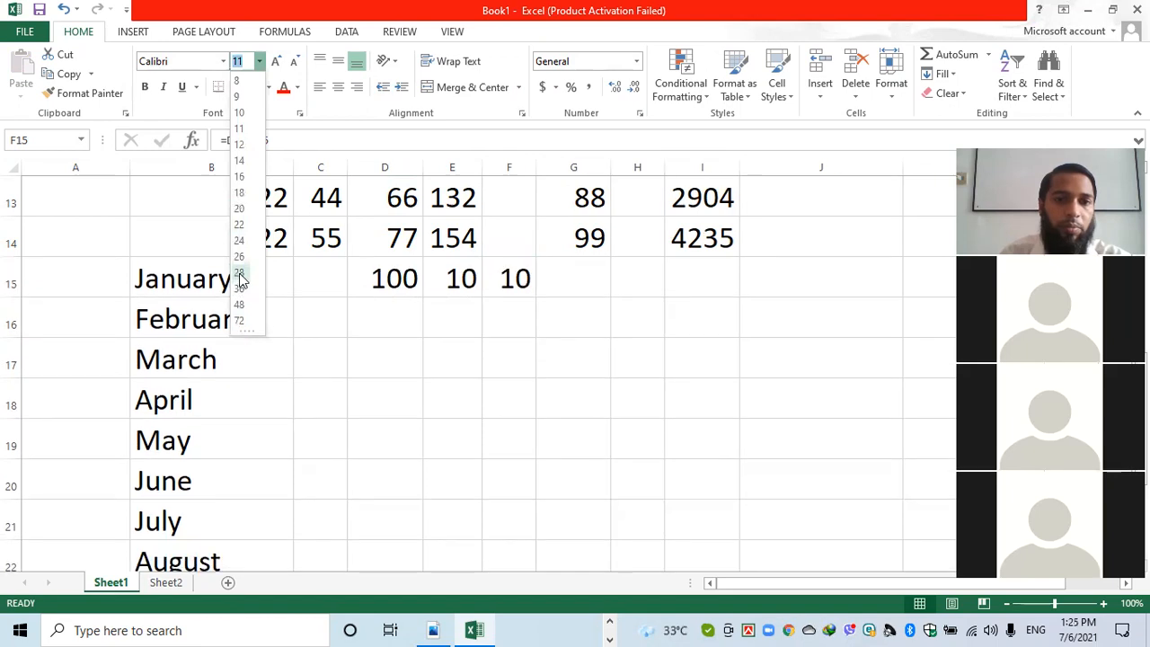
click(240, 276)
click(586, 333)
drag(378, 273, 544, 521)
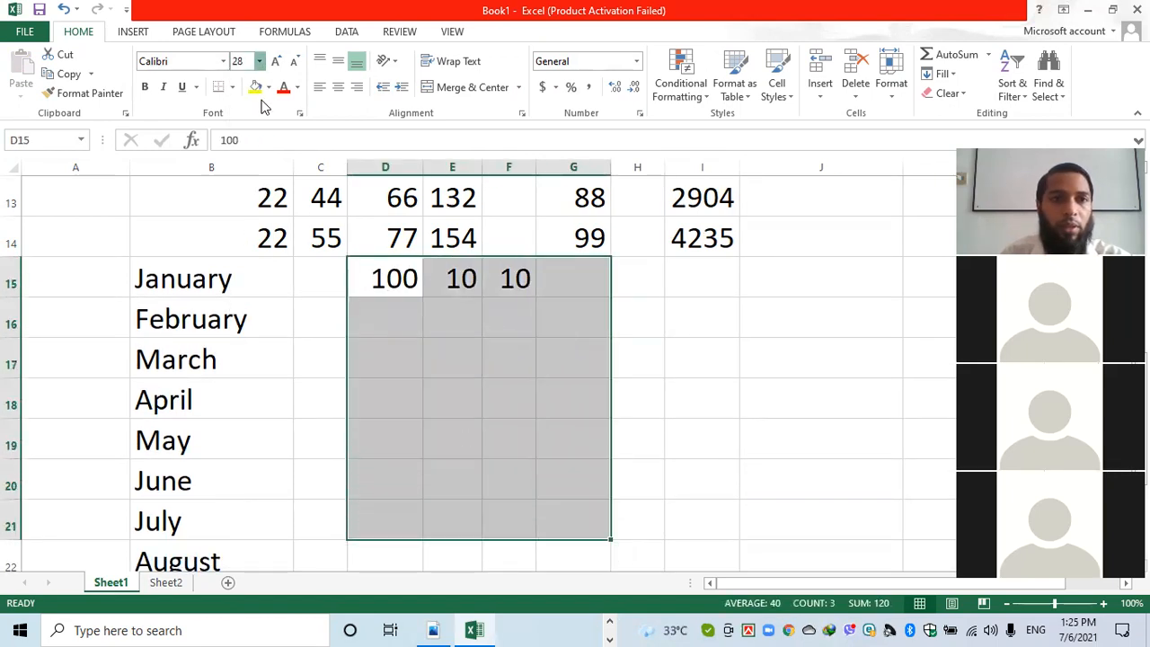
click(258, 61)
click(594, 378)
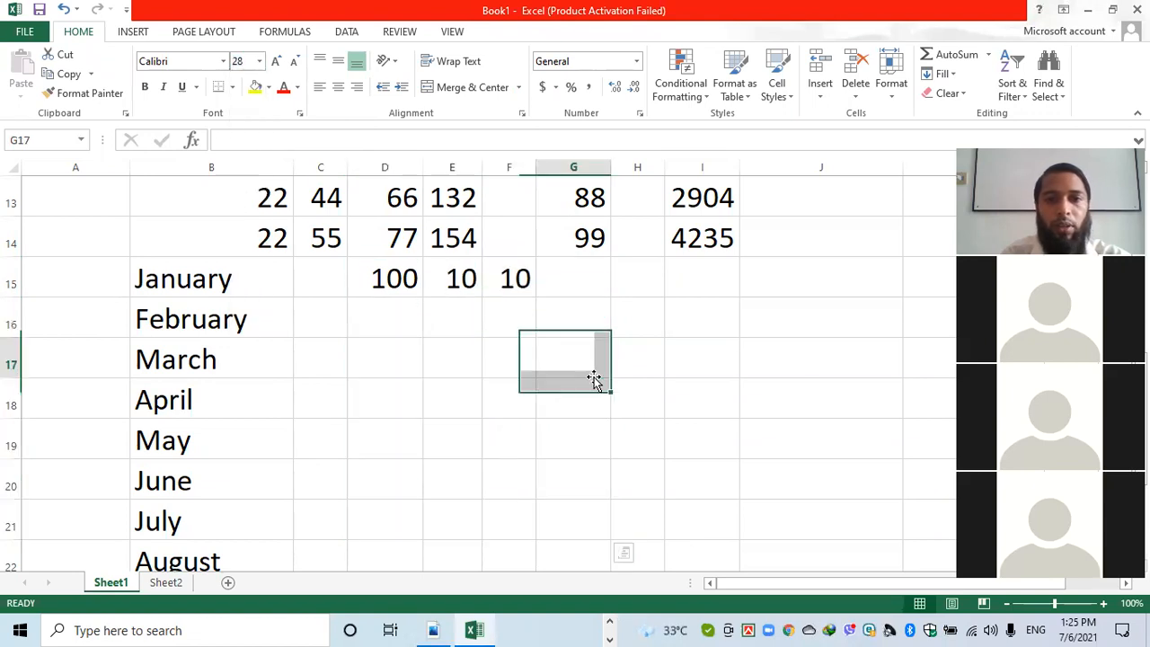
Enter 166 in cell D16 and 21 in cell E16, beside February.
click(403, 311)
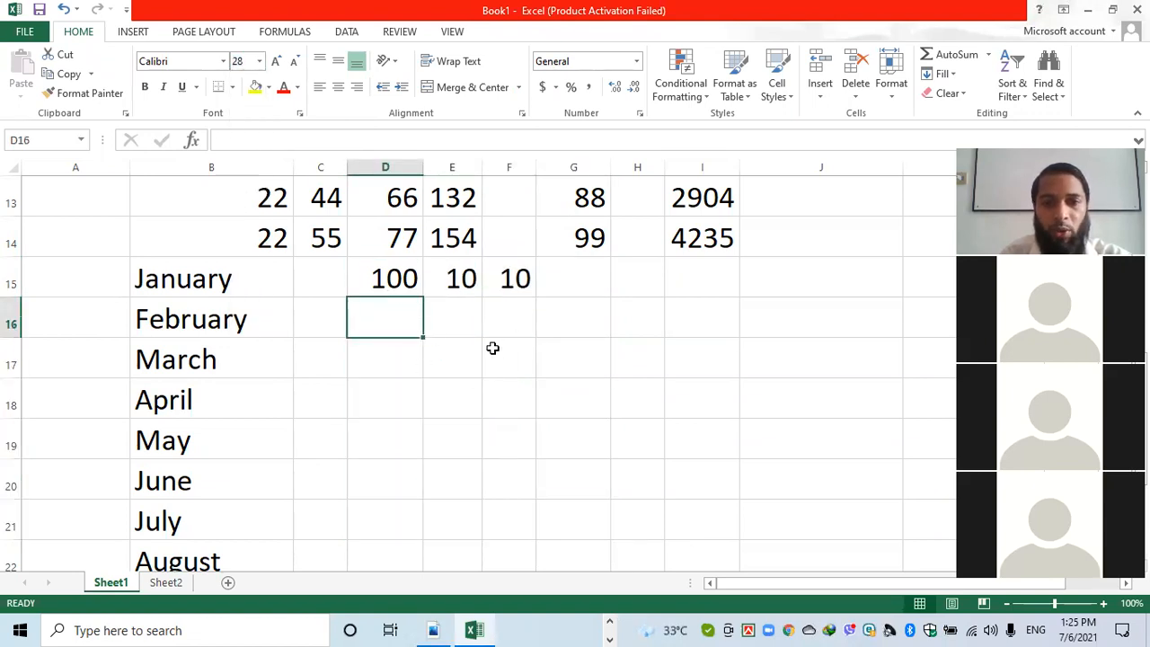
text(166)
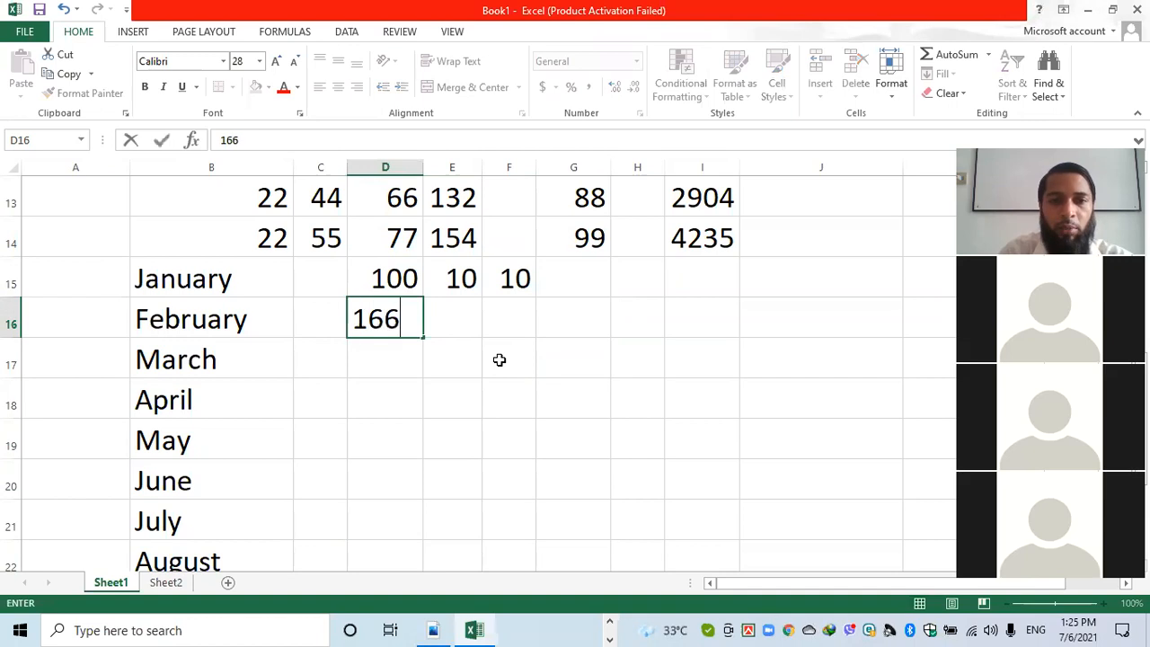
key(Tab)
text(21)
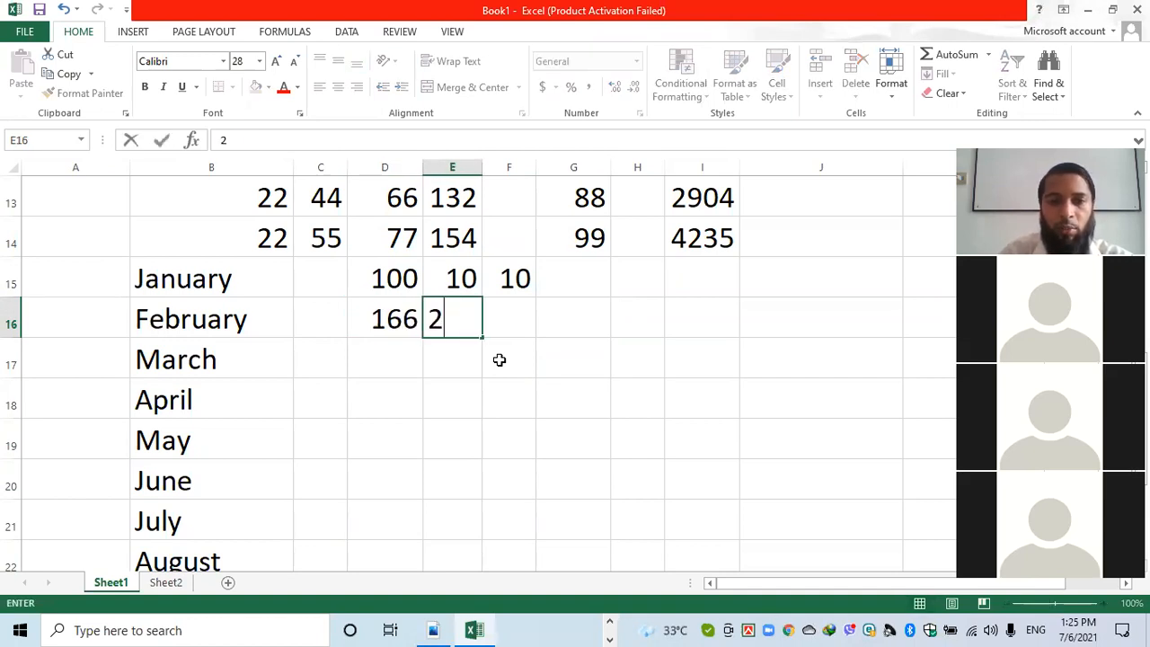
key(Tab)
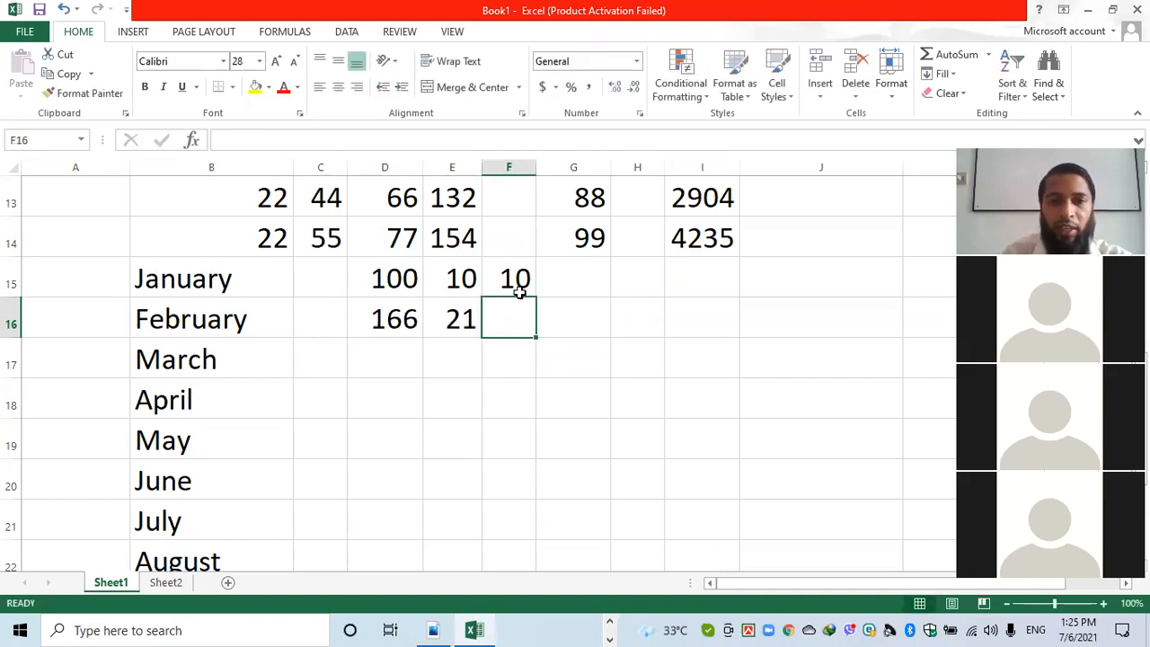
Fill the division formula from F15 down to F16 and deselect the range.
click(522, 286)
drag(537, 296, 531, 334)
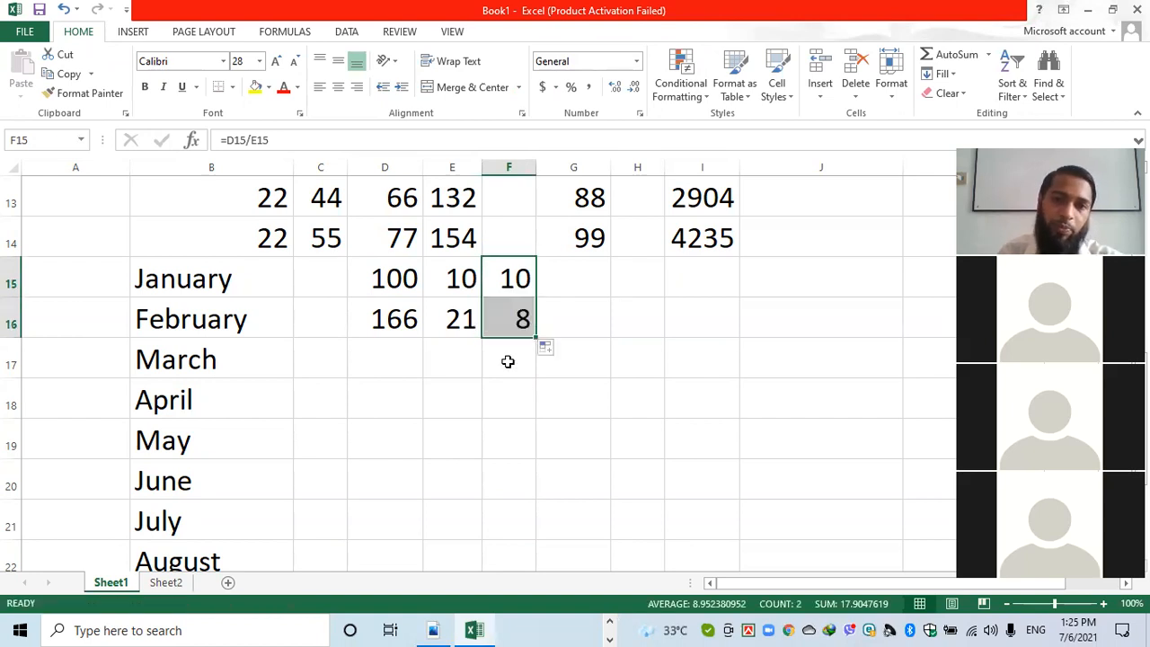
click(510, 361)
click(569, 318)
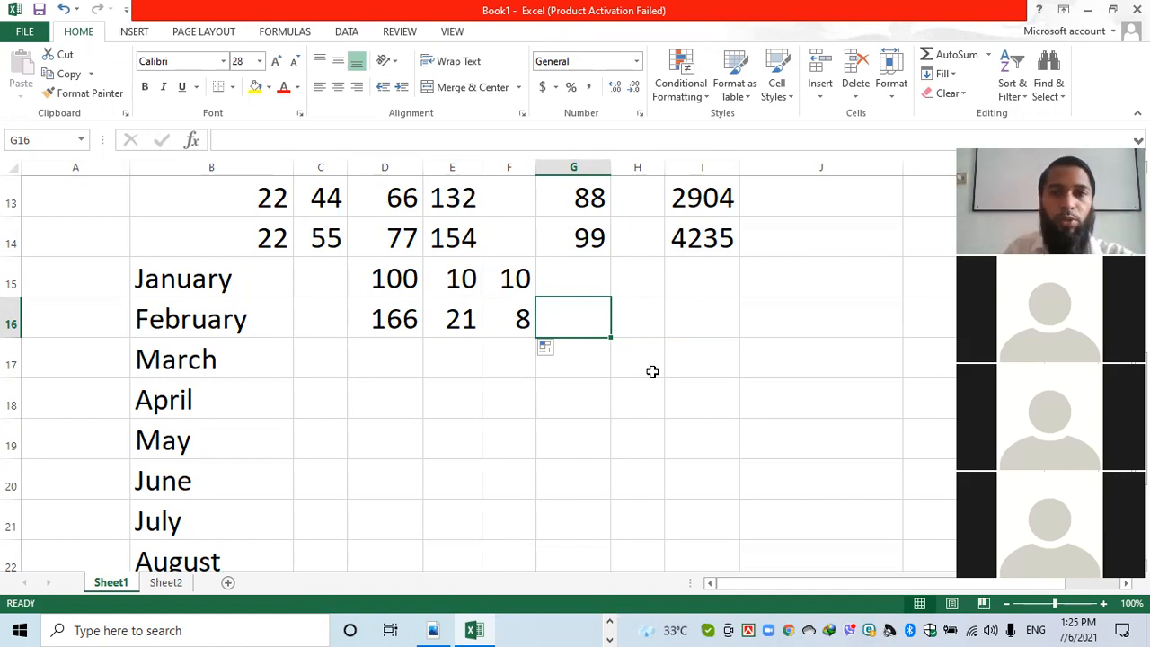
Switch to the textbook PDF in Adobe Reader and review the multiplication section, its formula method, both PRODUCT examples and the exercise.
click(435, 630)
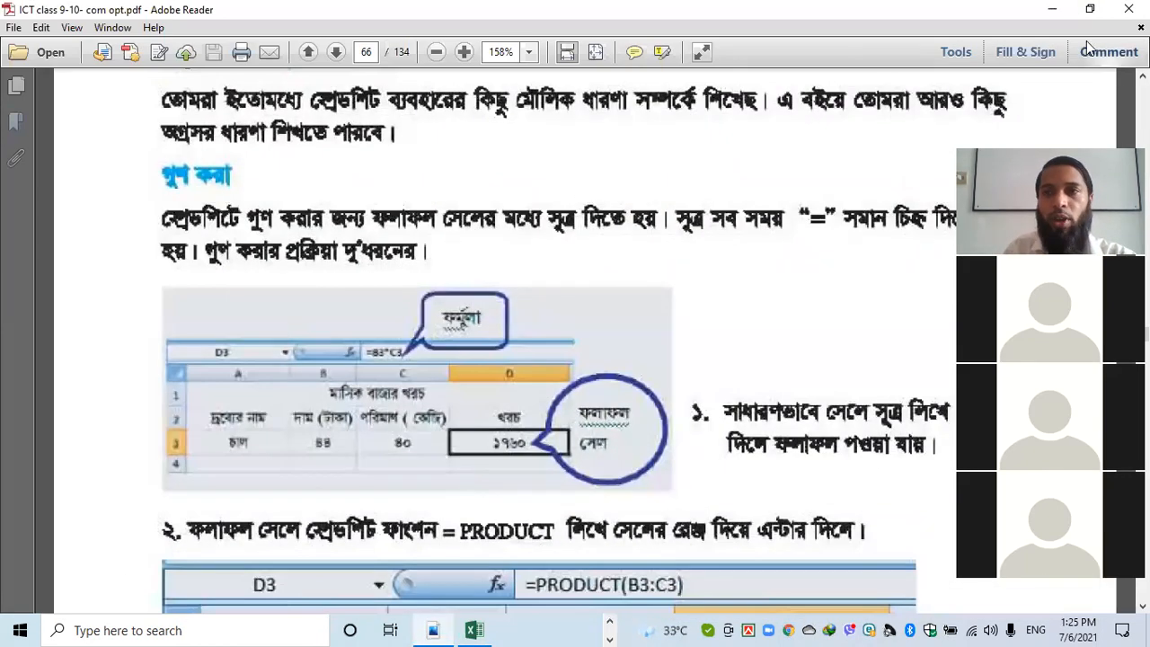
scroll(327, 291, up, 3)
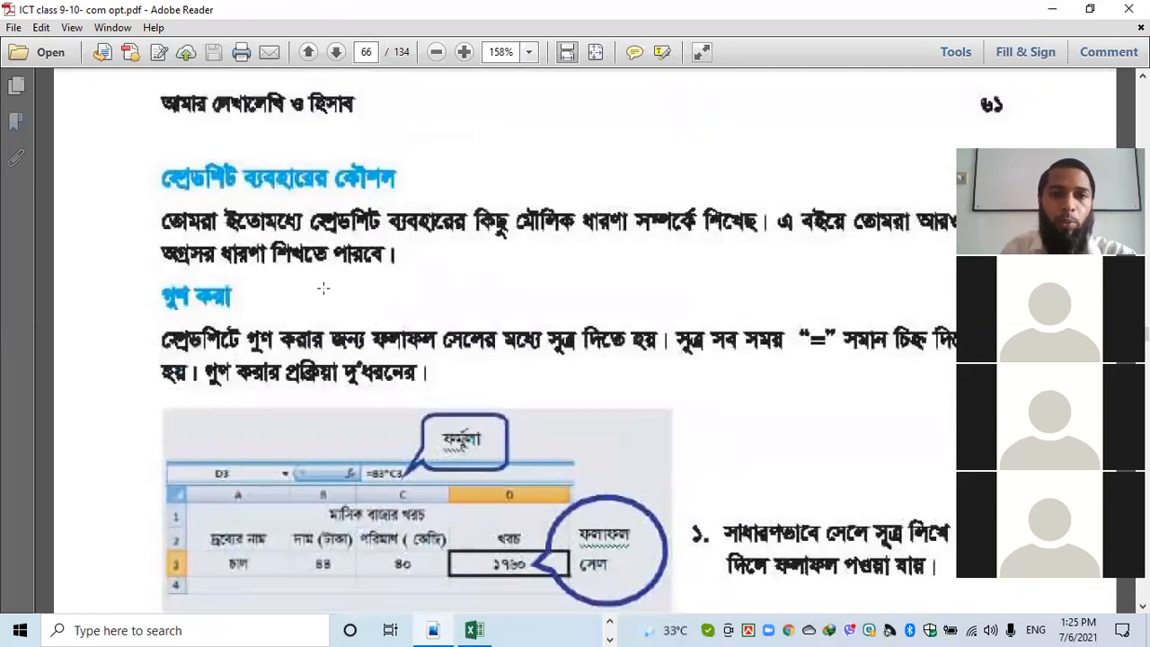
scroll(391, 216, down, 7)
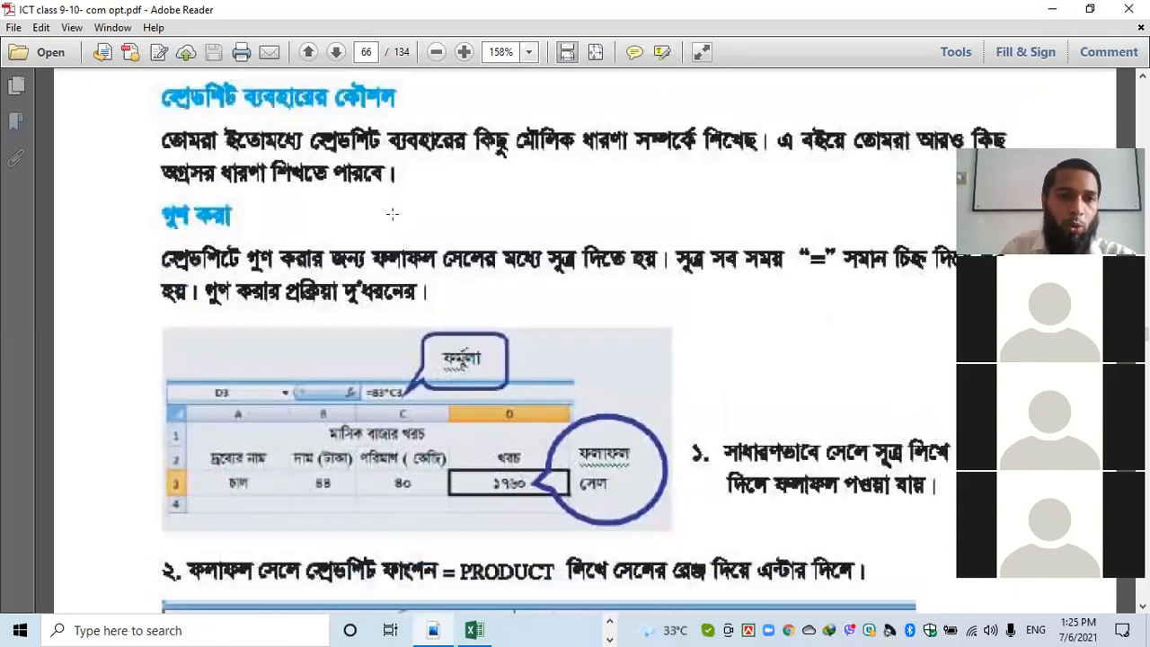
scroll(386, 315, down, 2)
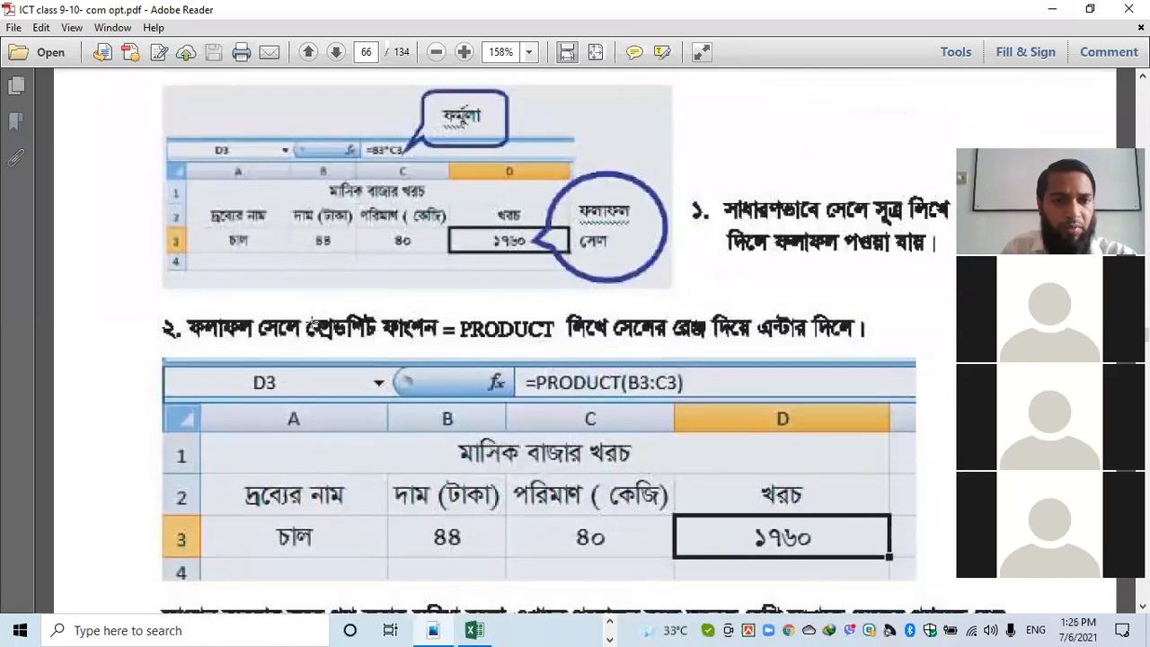
scroll(479, 324, down, 2)
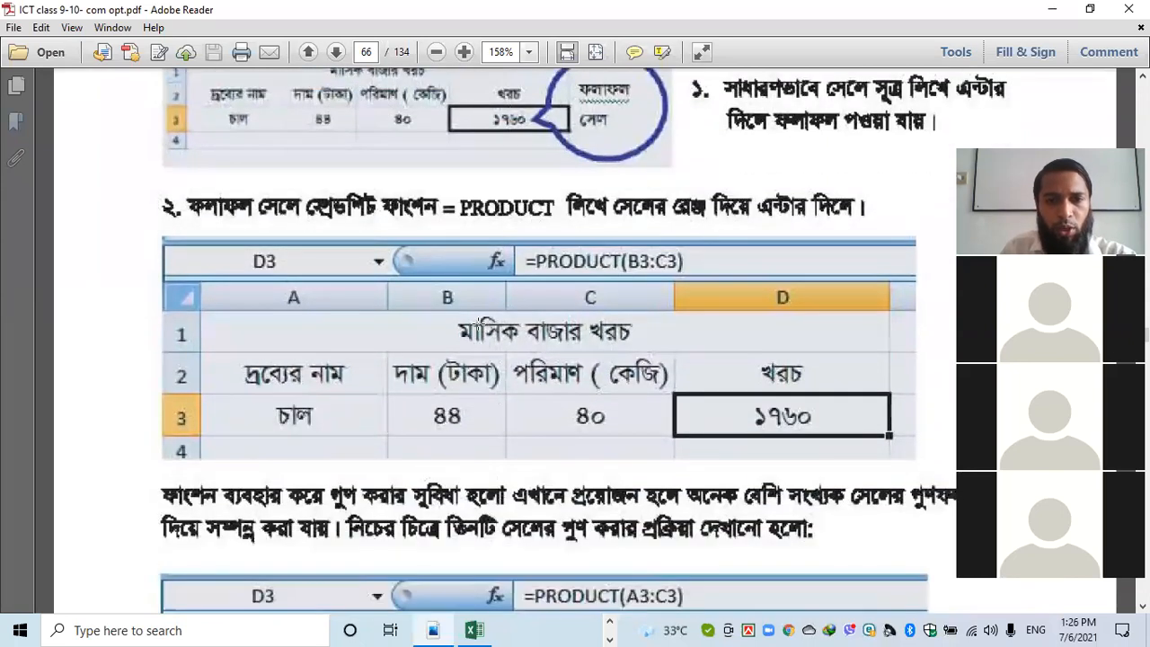
scroll(479, 324, down, 1)
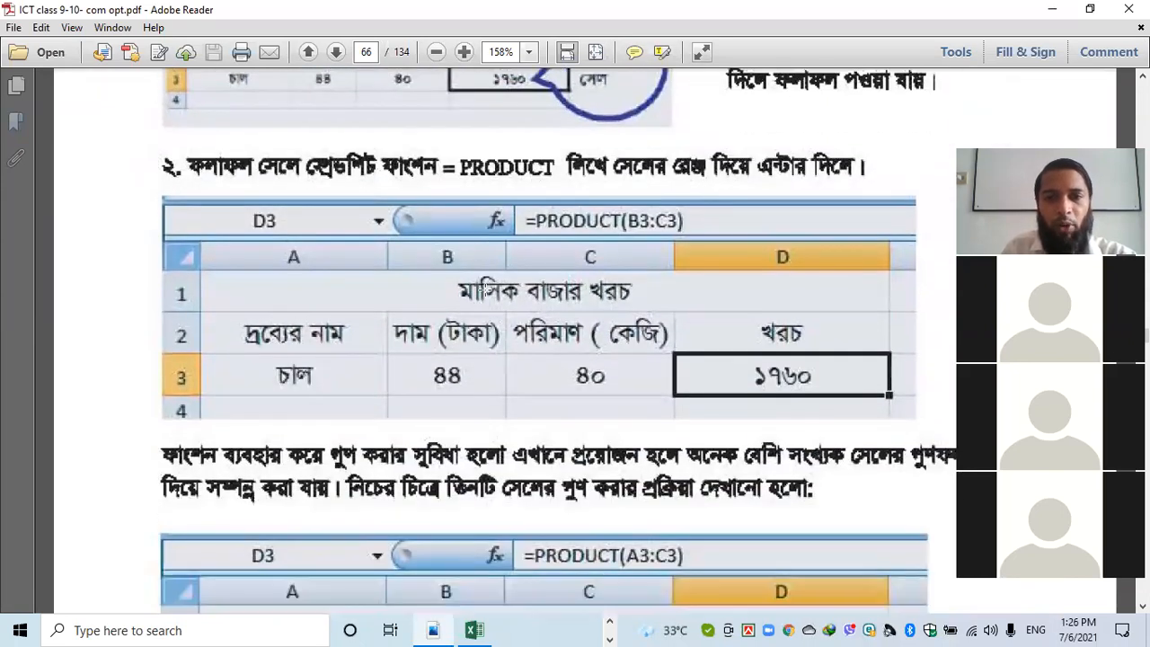
scroll(484, 290, down, 2)
scroll(484, 290, down, 2)
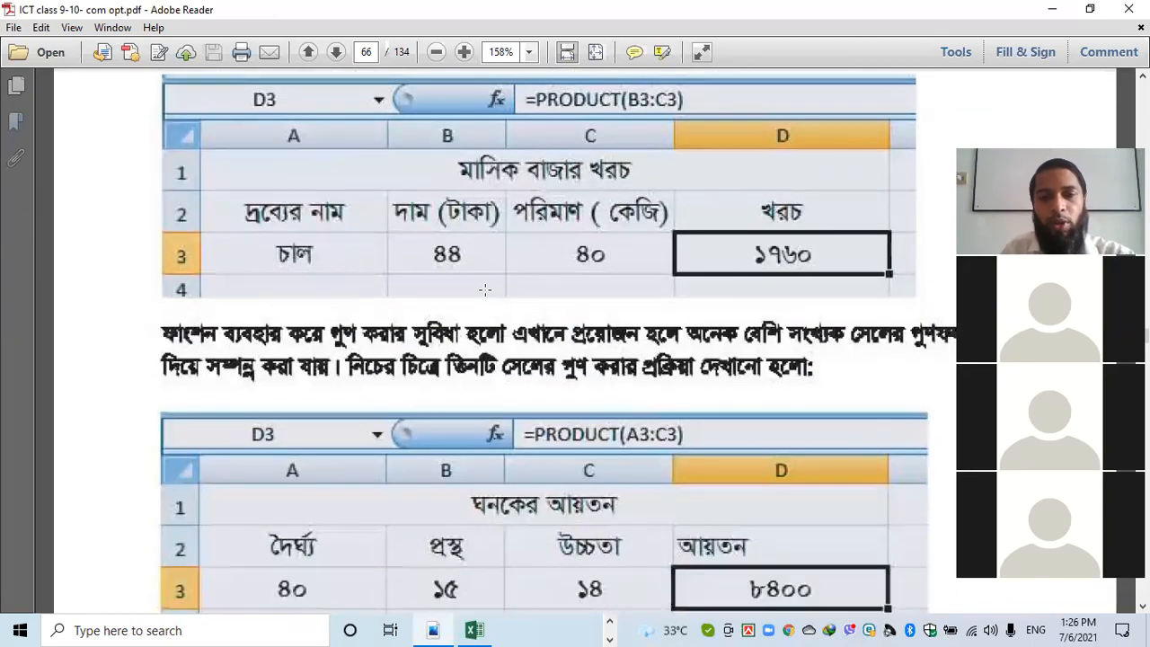
scroll(485, 288, down, 2)
scroll(485, 287, down, 10)
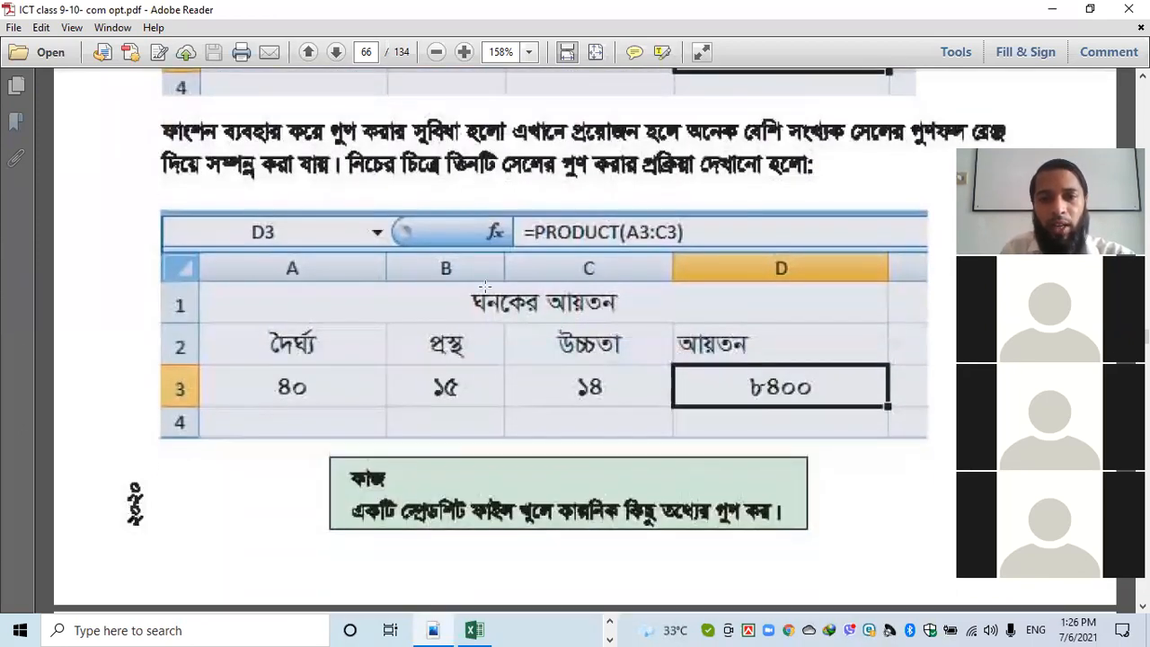
Examine the textbook's division section with the =A3/B3 example and the beginning of the percentage section on page 67.
scroll(486, 288, down, 5)
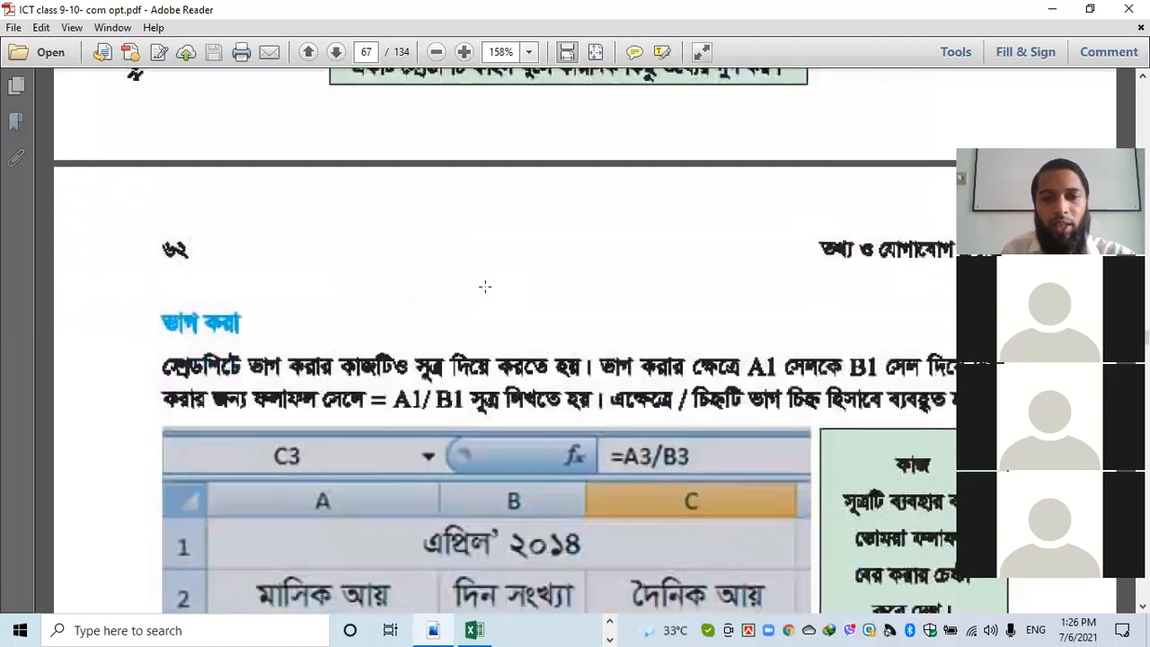
scroll(501, 311, down, 2)
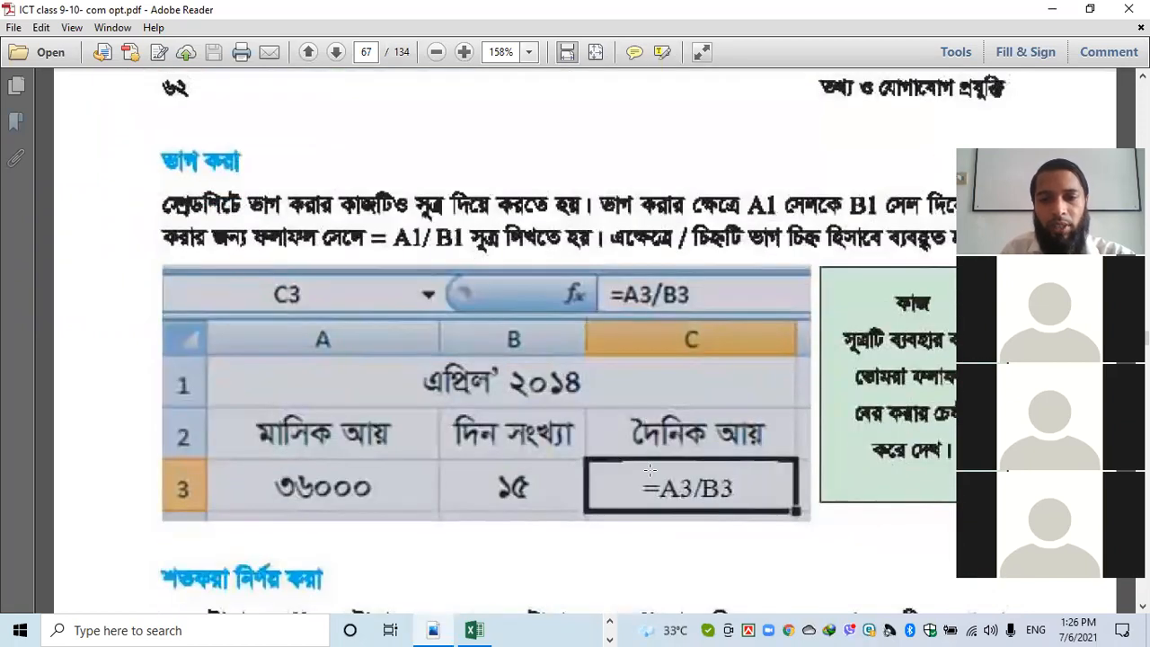
scroll(593, 409, up, 12)
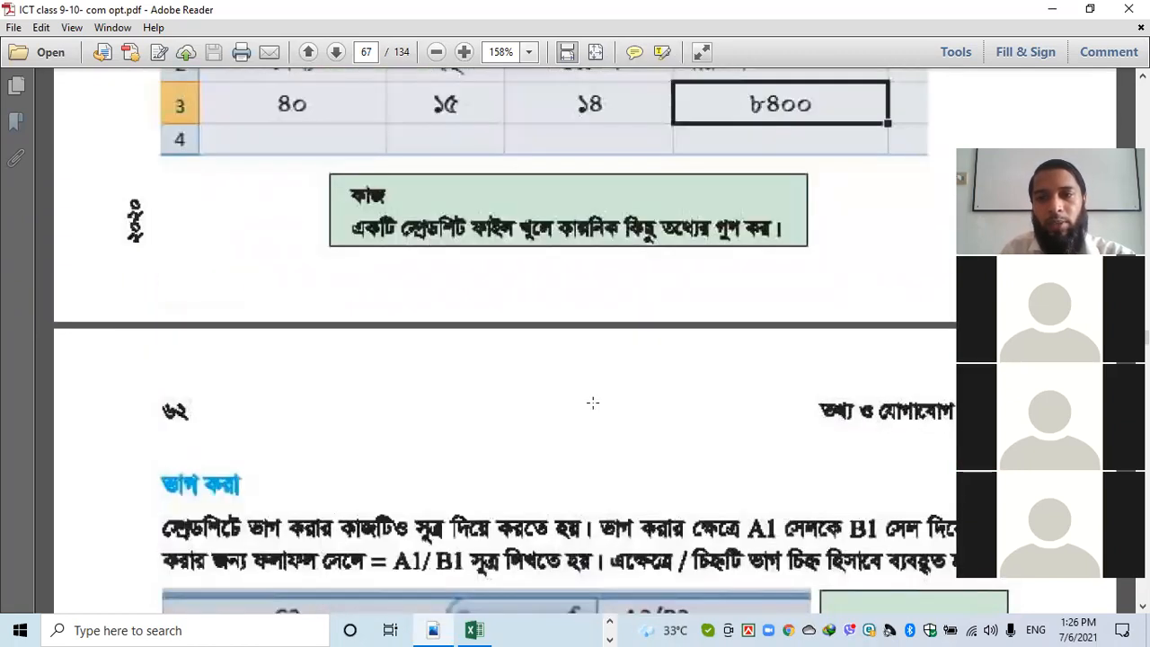
scroll(590, 400, down, 7)
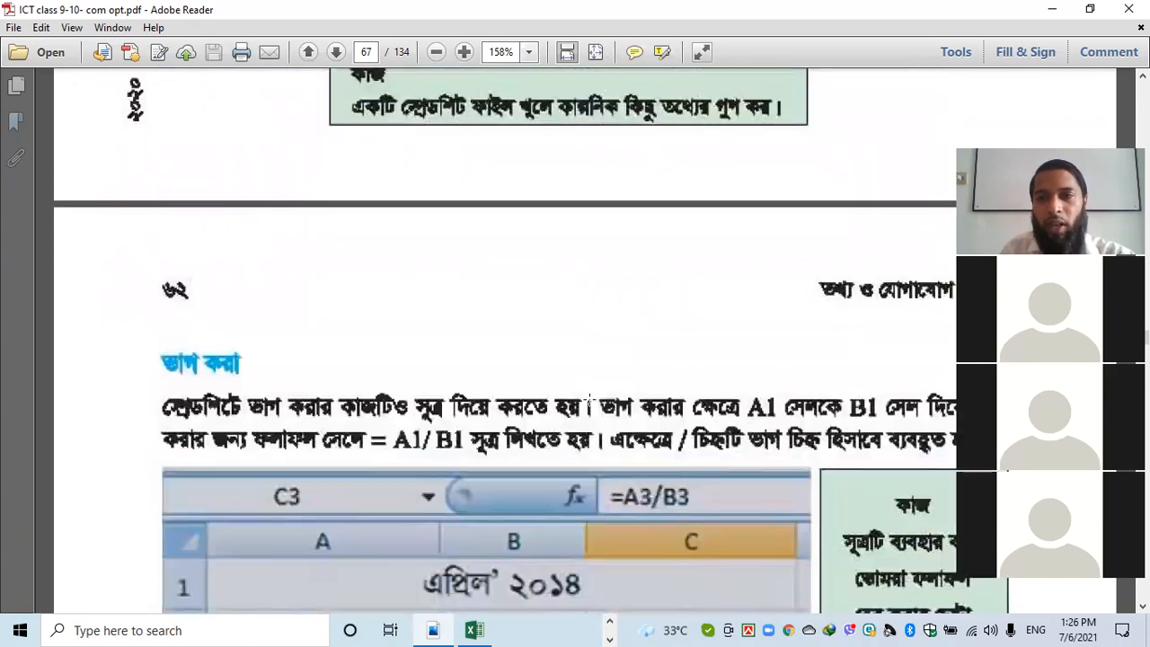
scroll(589, 402, down, 9)
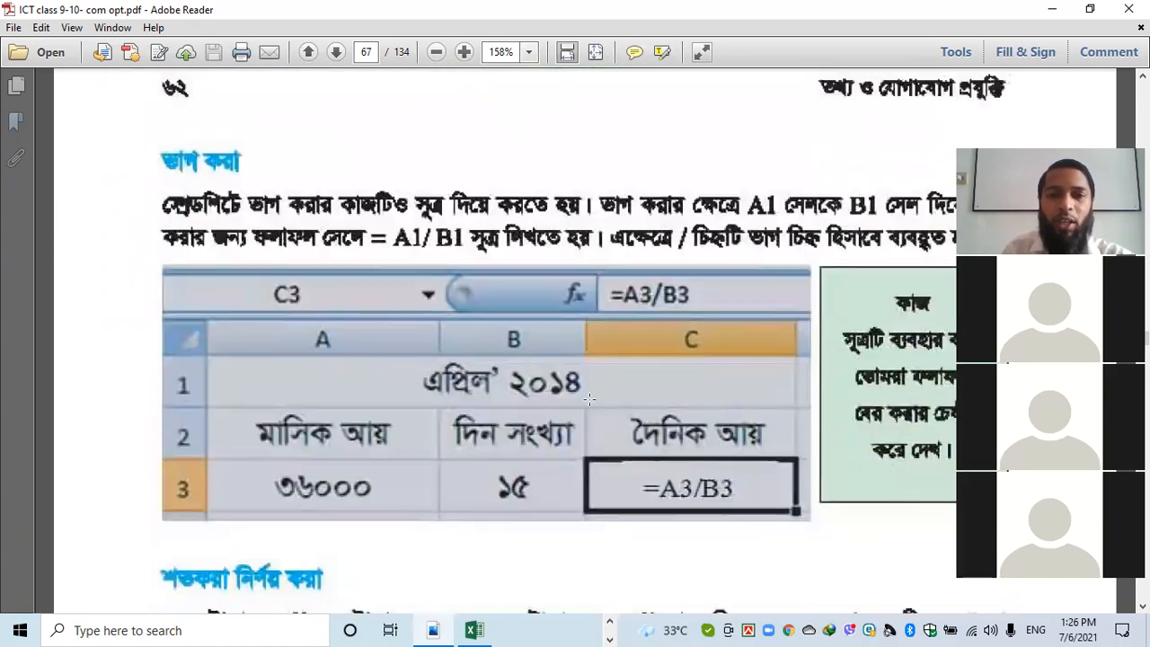
scroll(588, 401, down, 1)
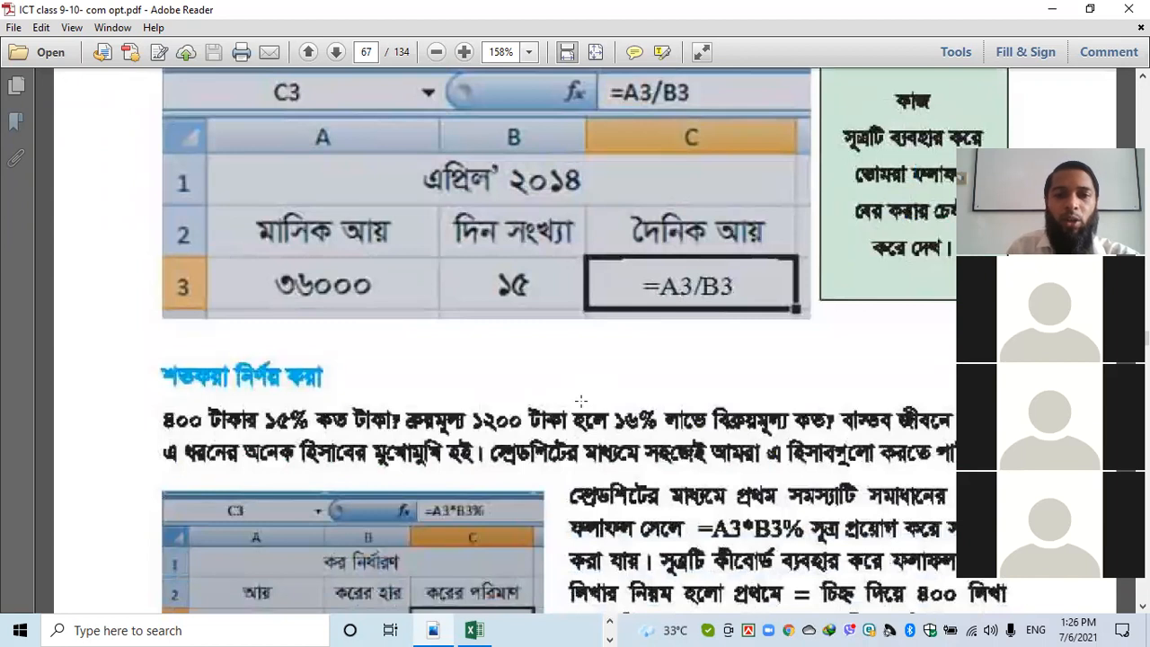
scroll(579, 401, down, 1)
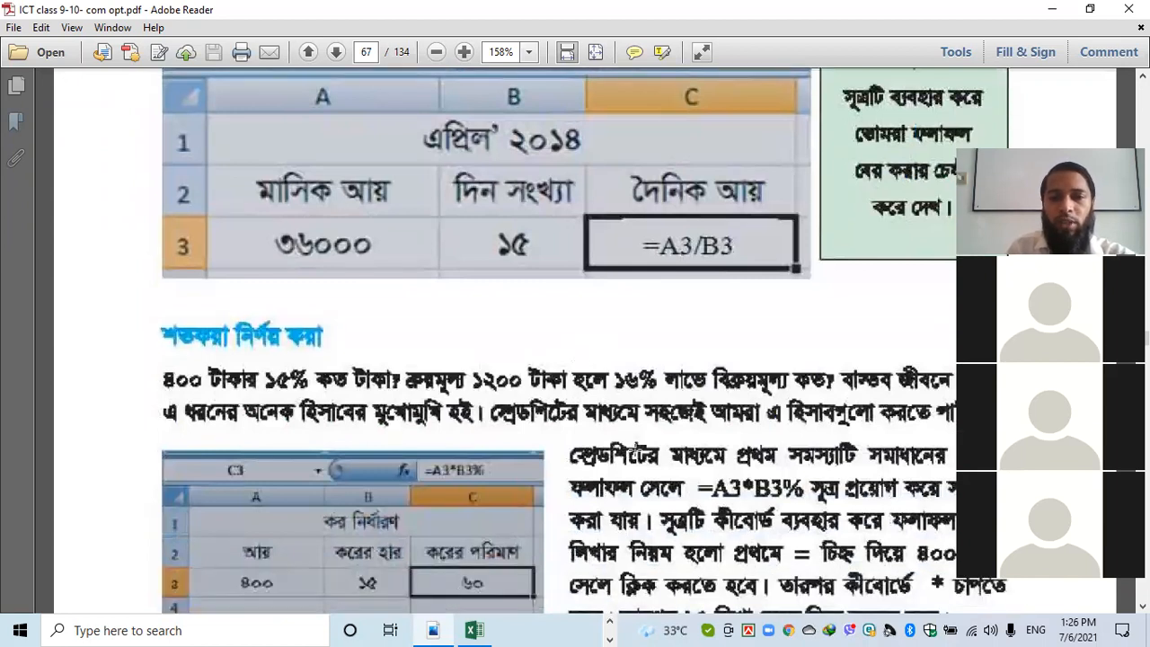
scroll(620, 447, up, 9)
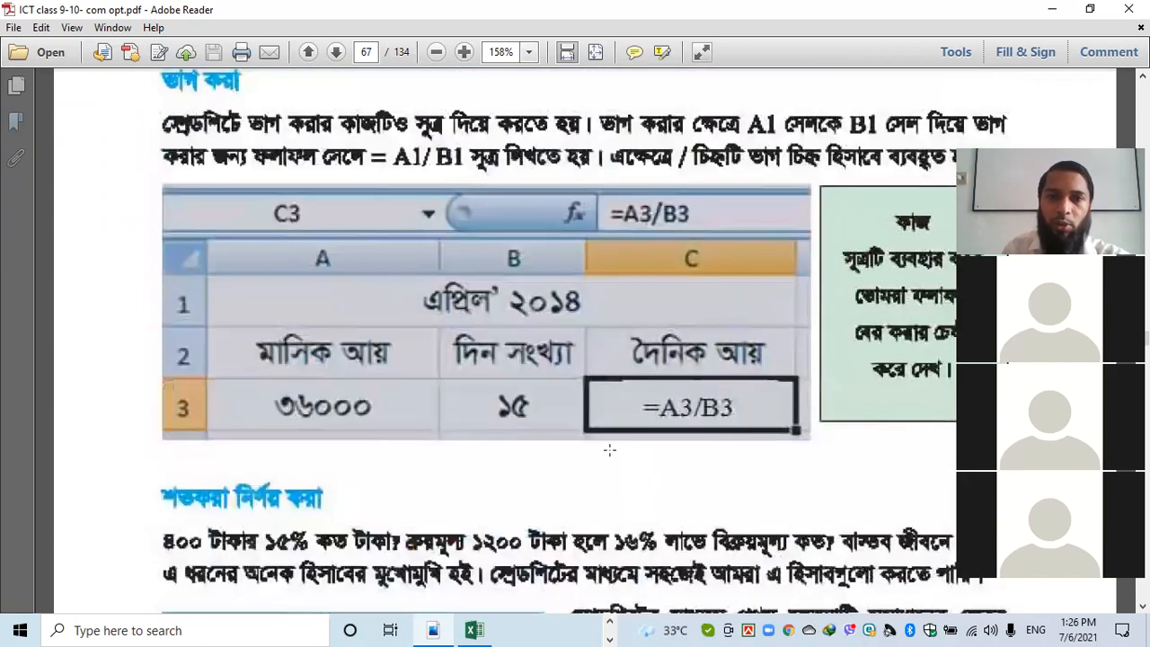
scroll(446, 406, down, 3)
scroll(447, 406, up, 9)
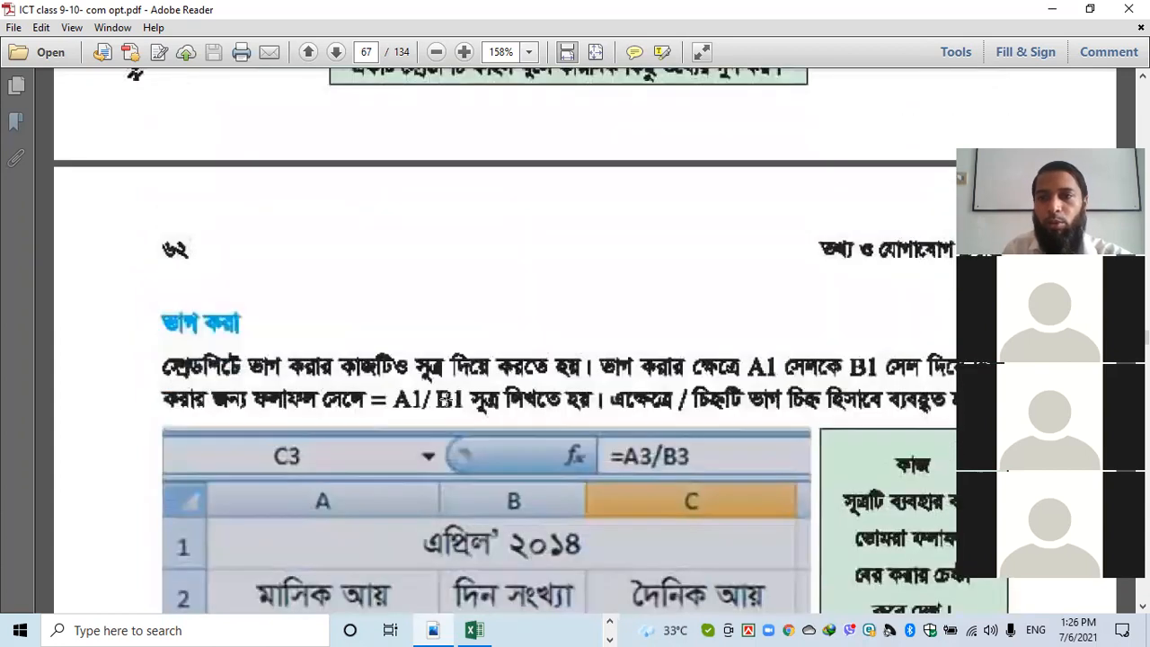